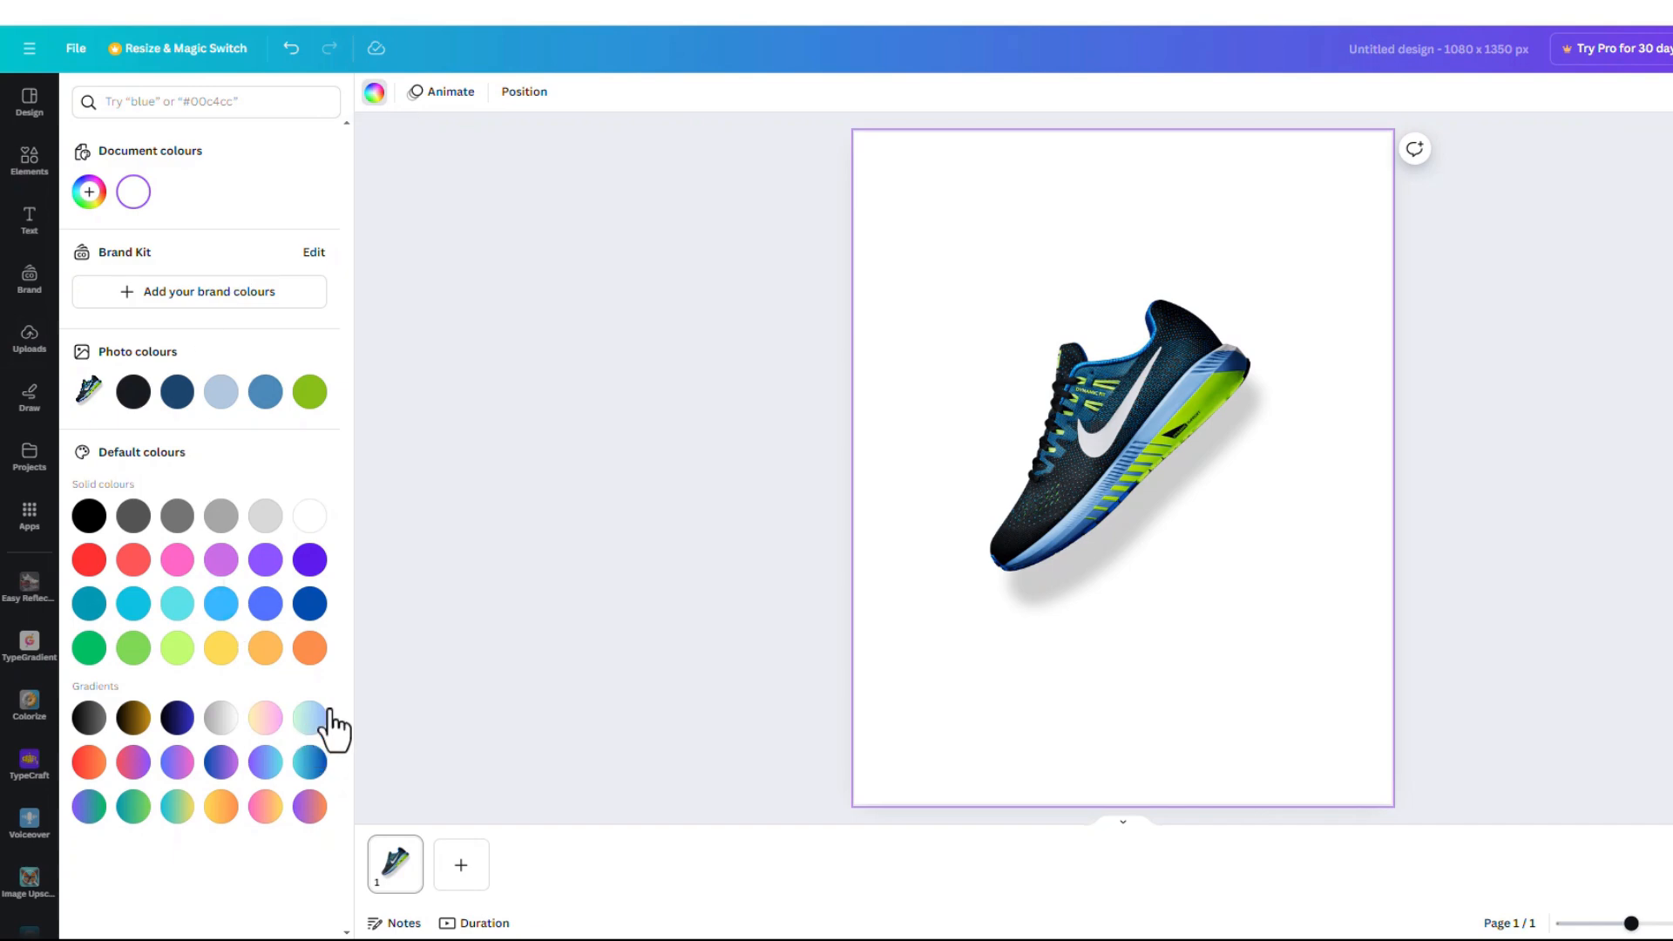
# Step: Fill the page background behind the shoe with the red-to-orange gradient
pyautogui.click(265, 807)
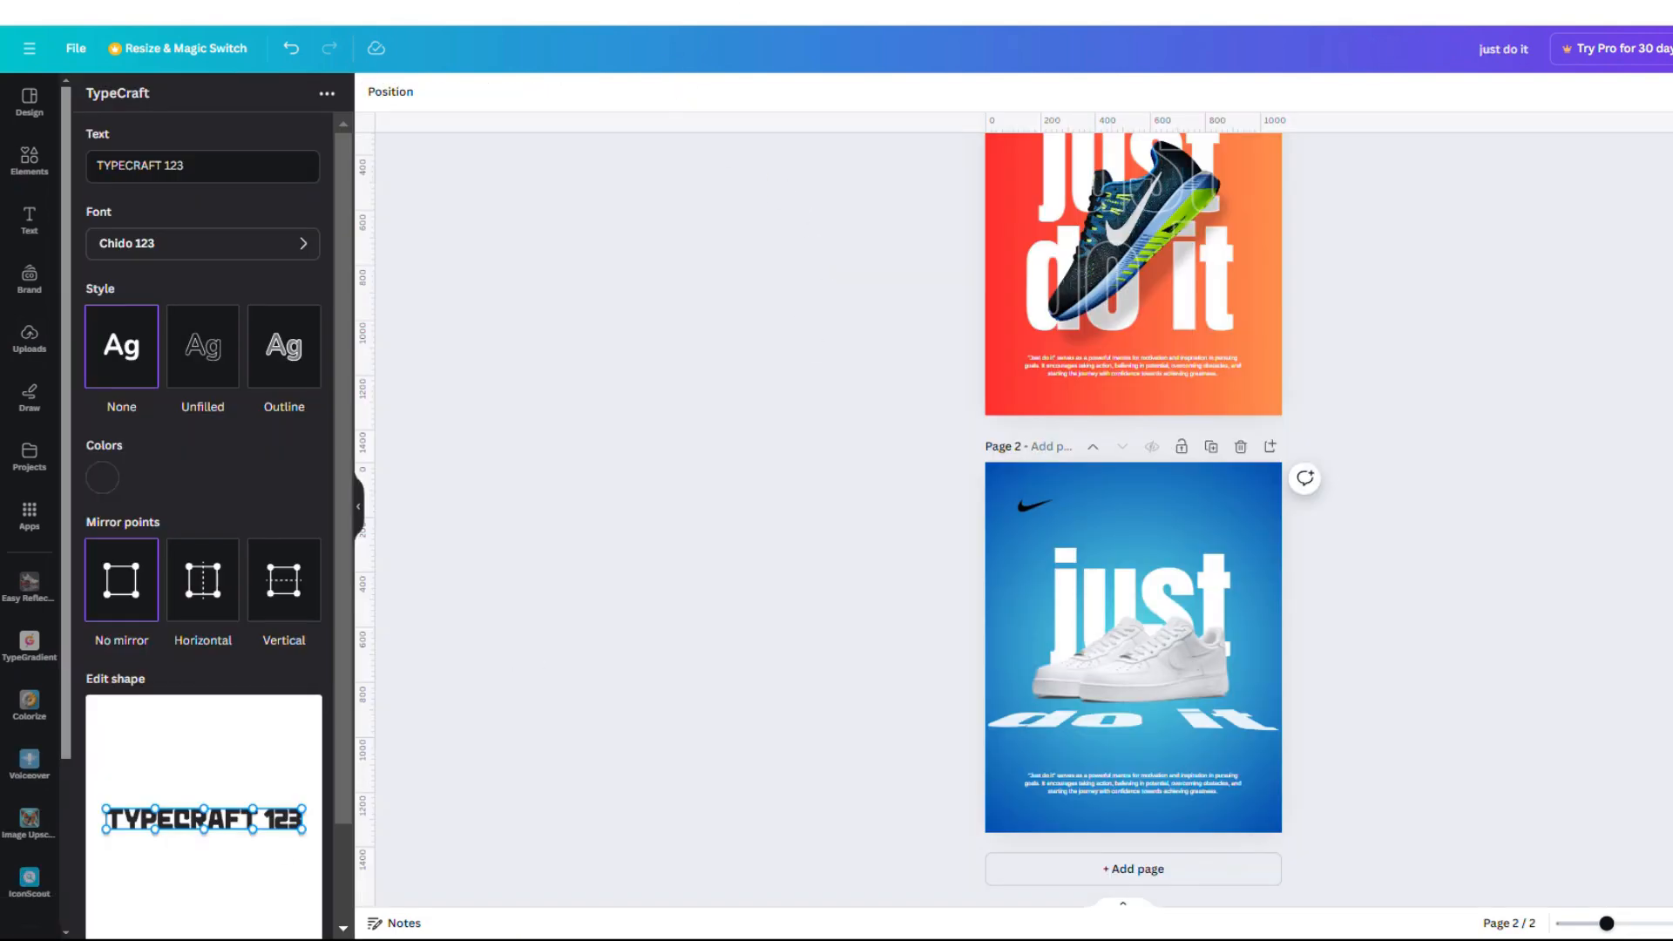
pyautogui.scroll(2, 1165, 325)
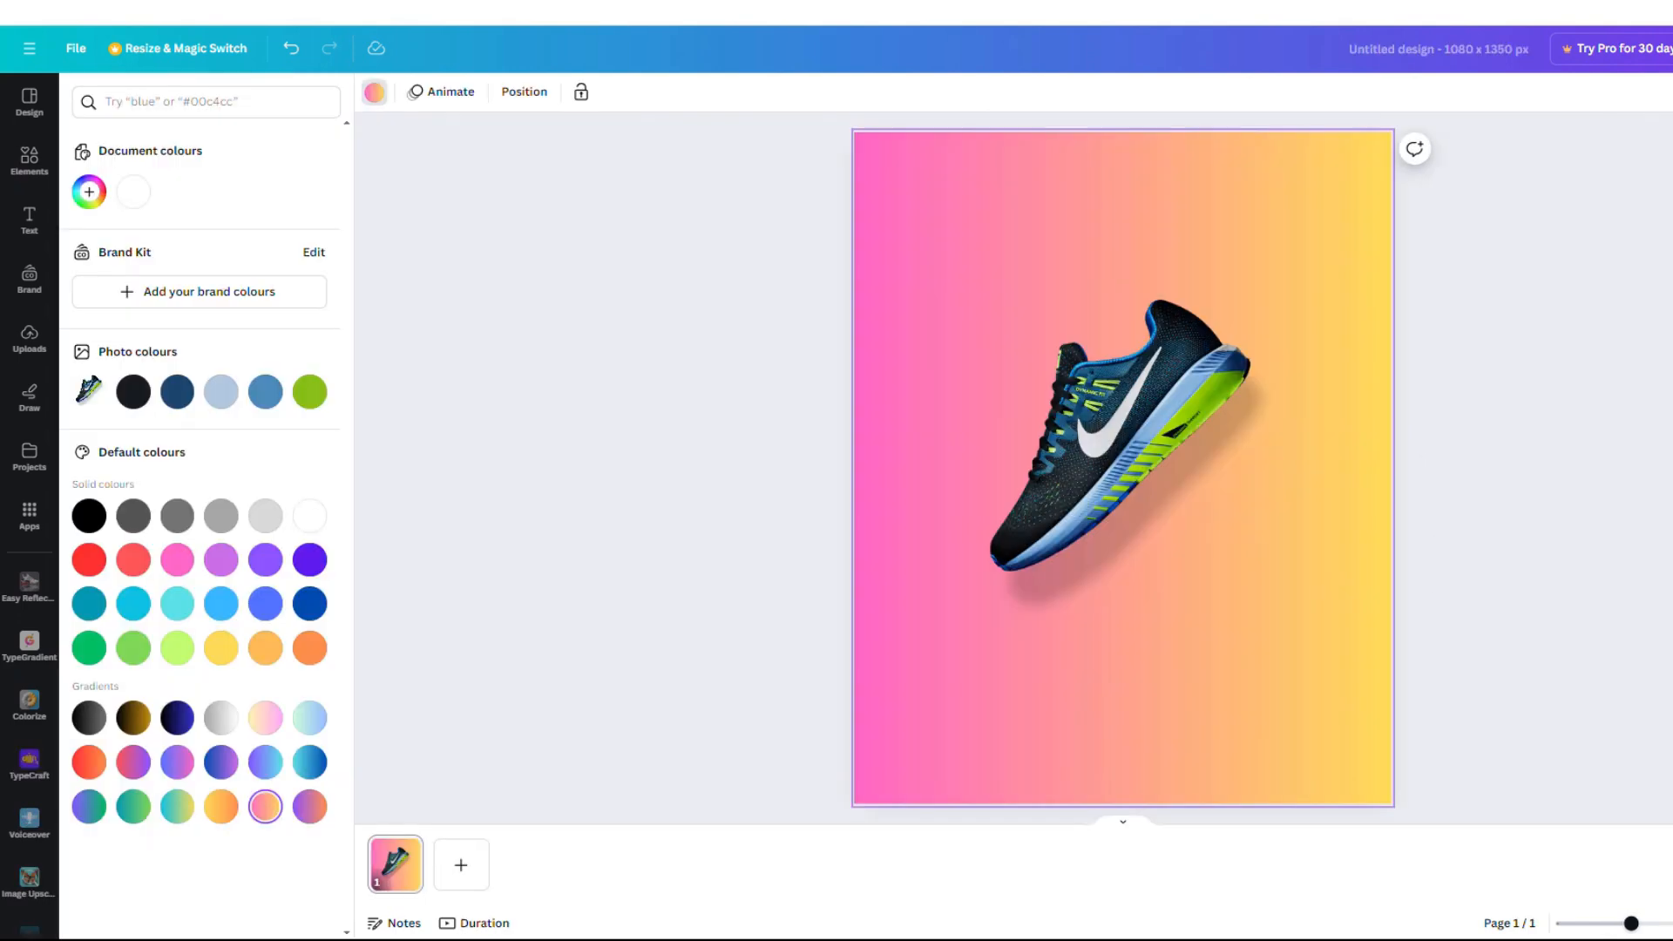
pyautogui.click(88, 761)
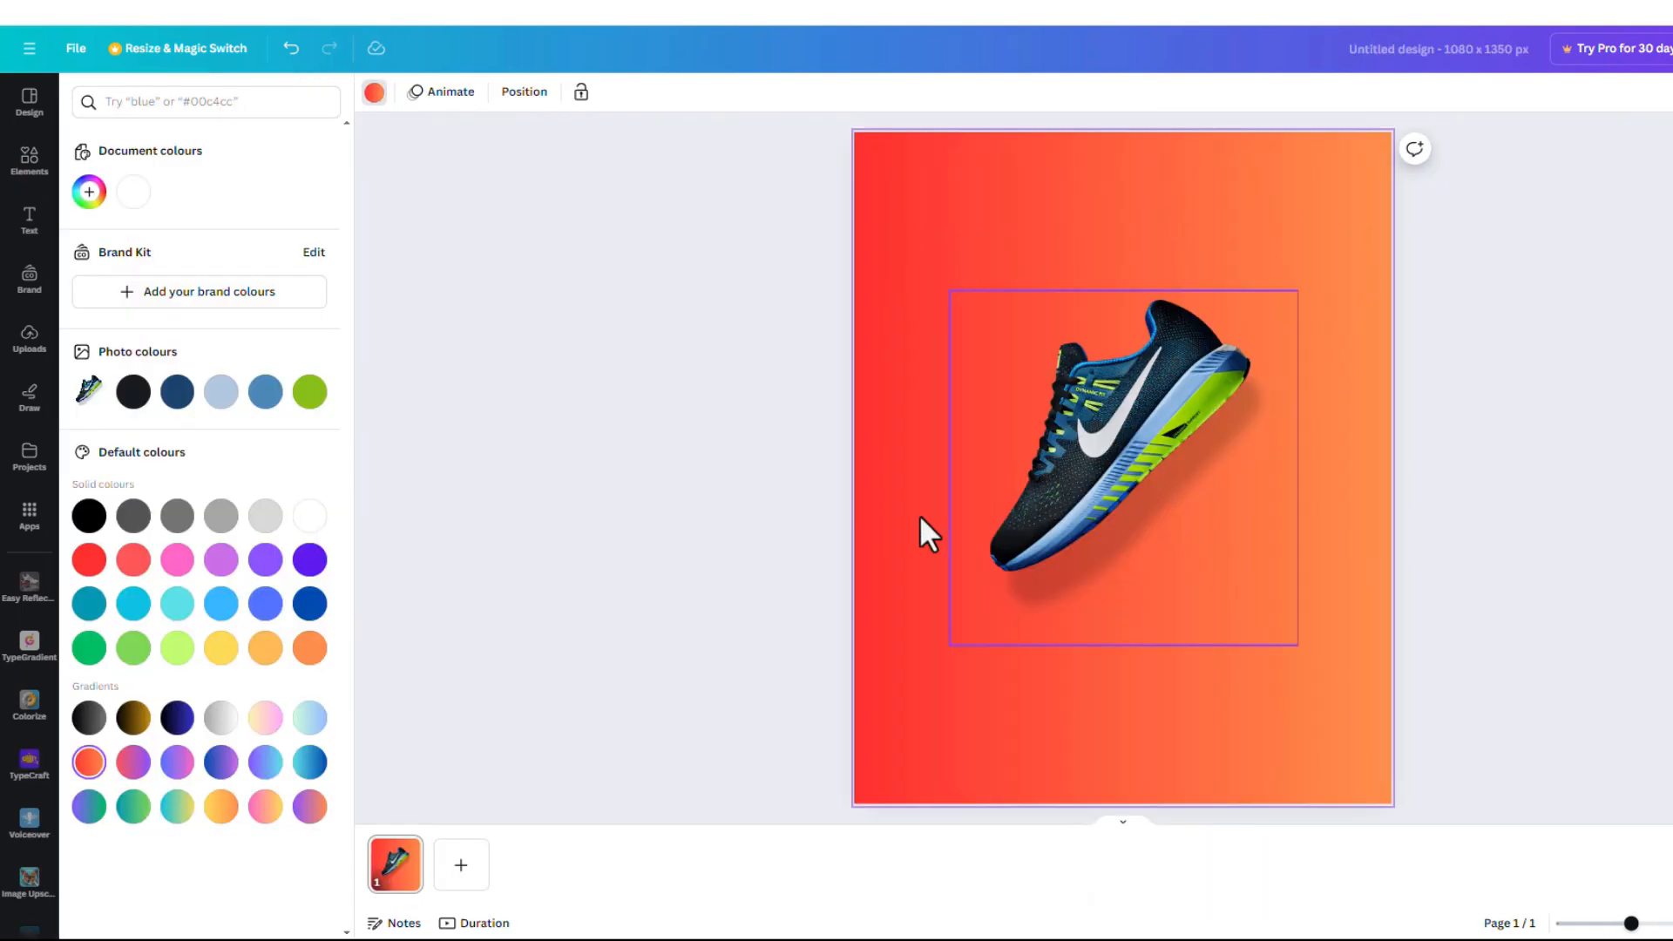
# Step: Add a heading reading "just do it" and enlarge it to size 186, wrapped onto two lines
pyautogui.click(29, 222)
pyautogui.click(228, 315)
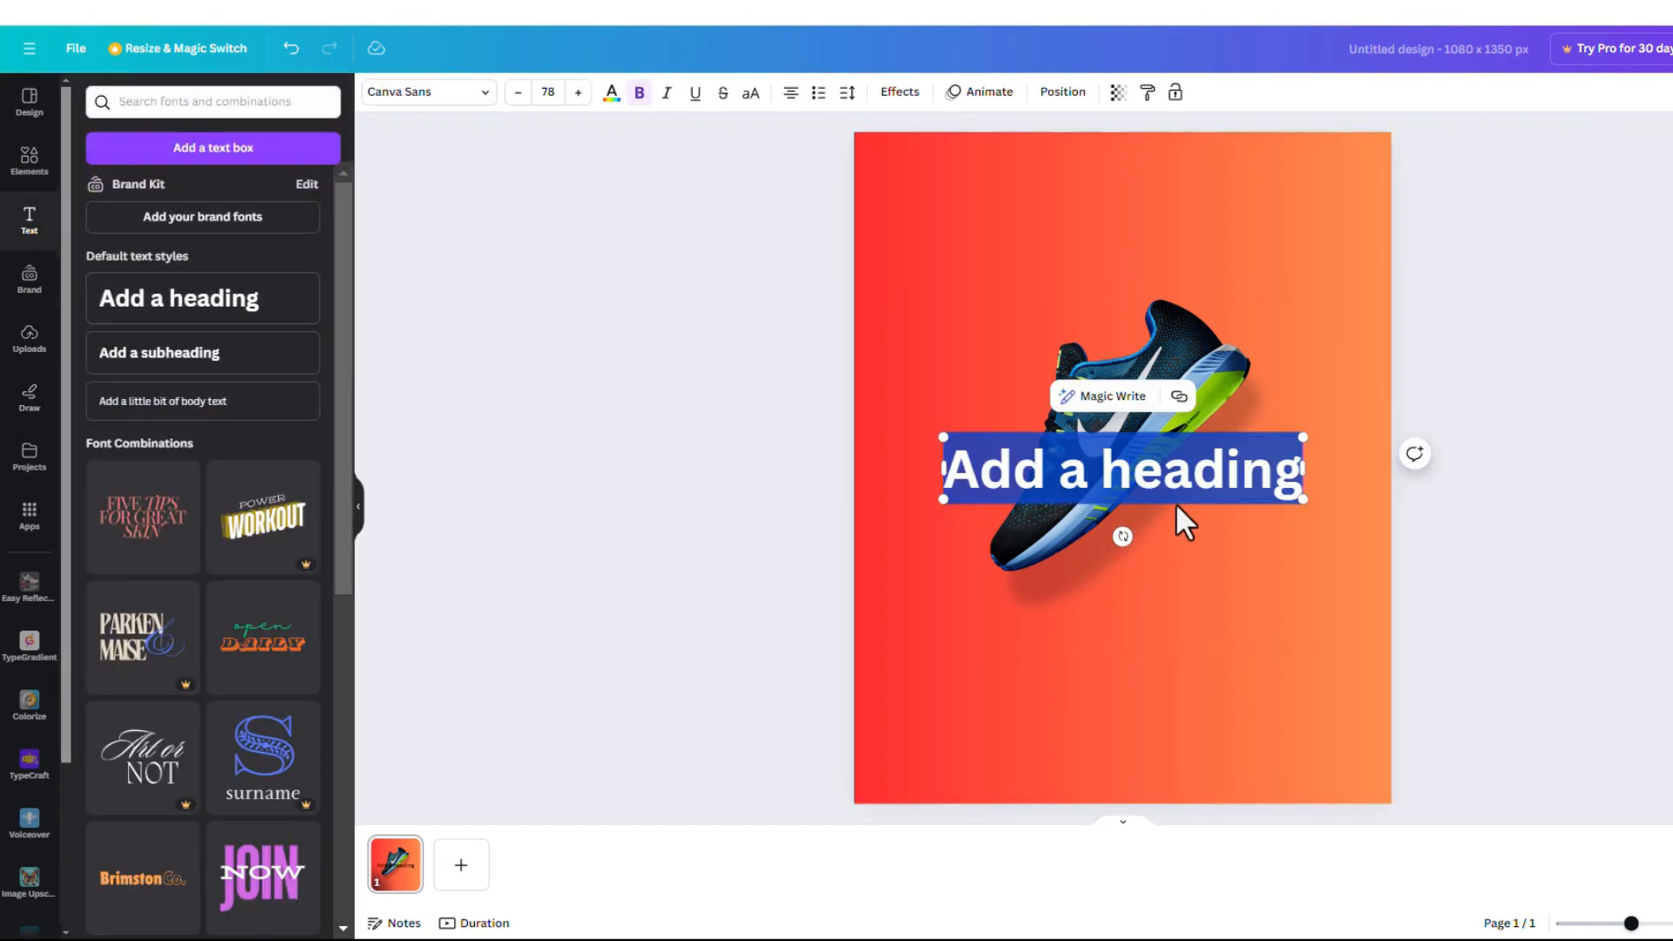
pyautogui.write('Just')
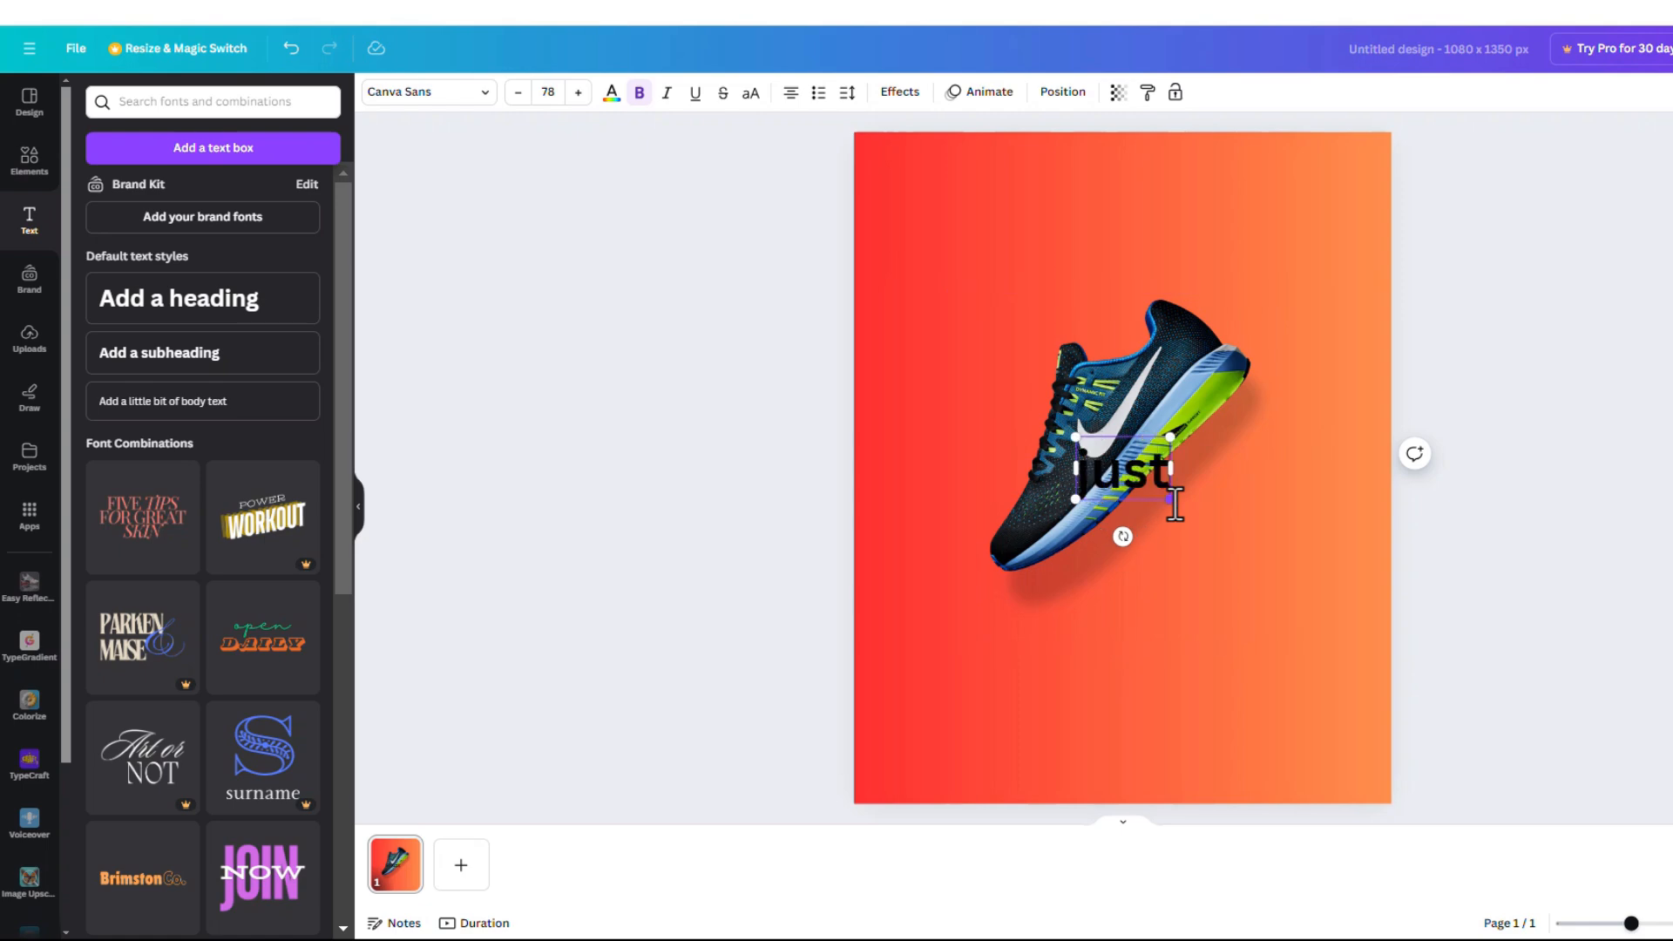
pyautogui.write(' do')
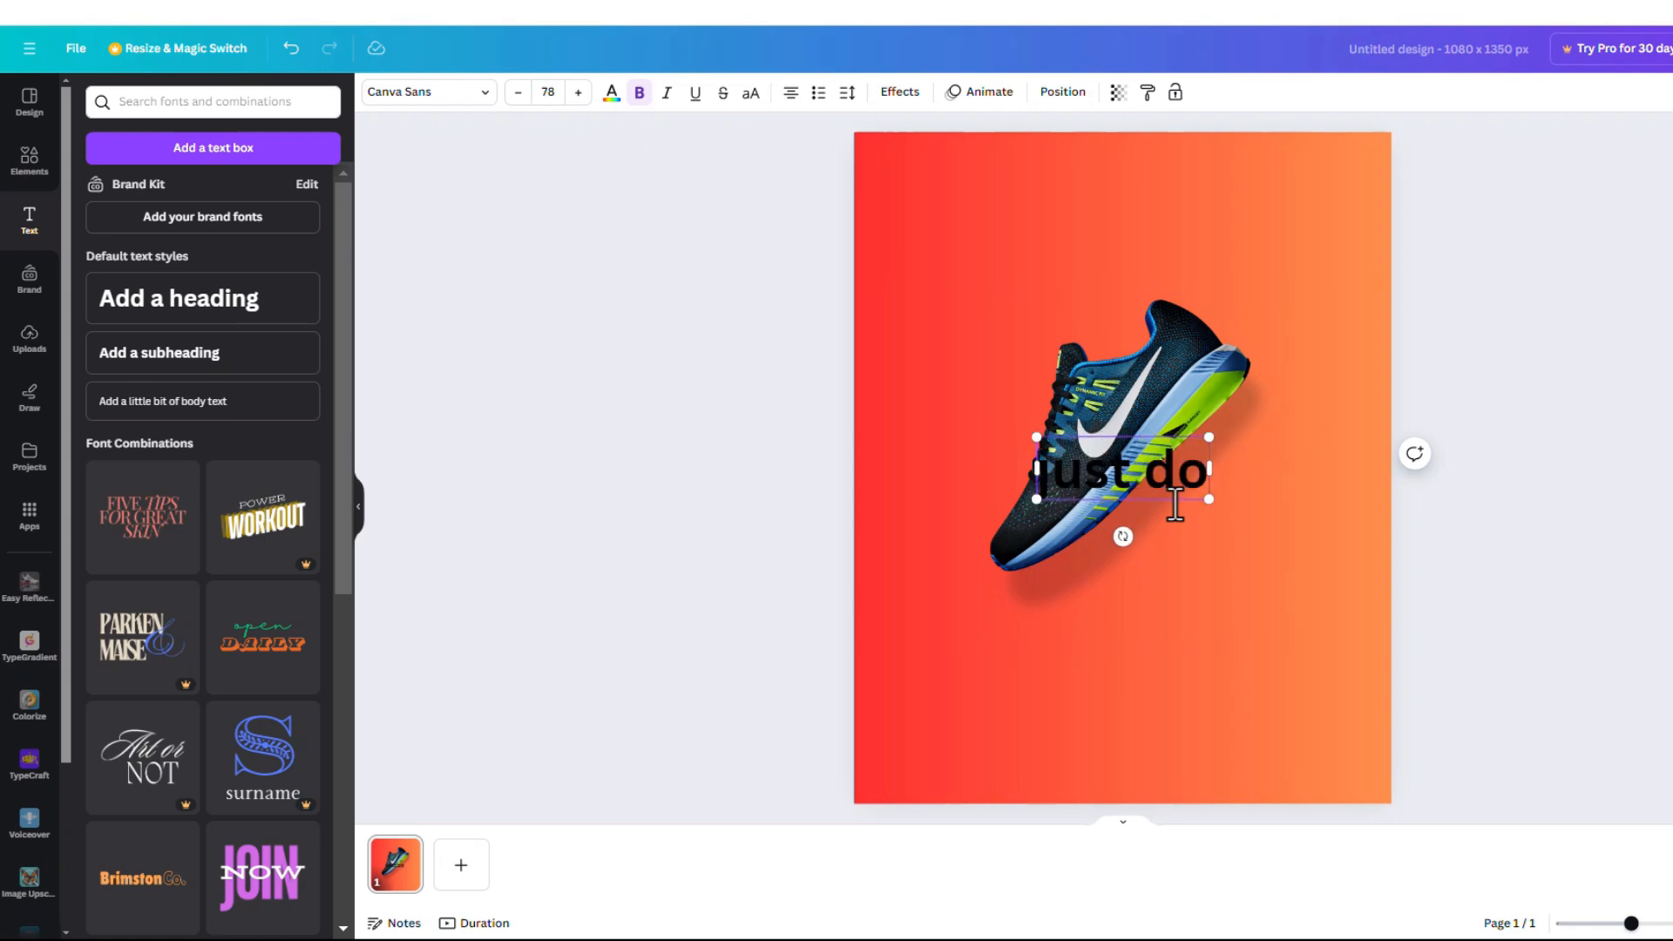
pyautogui.write(' it')
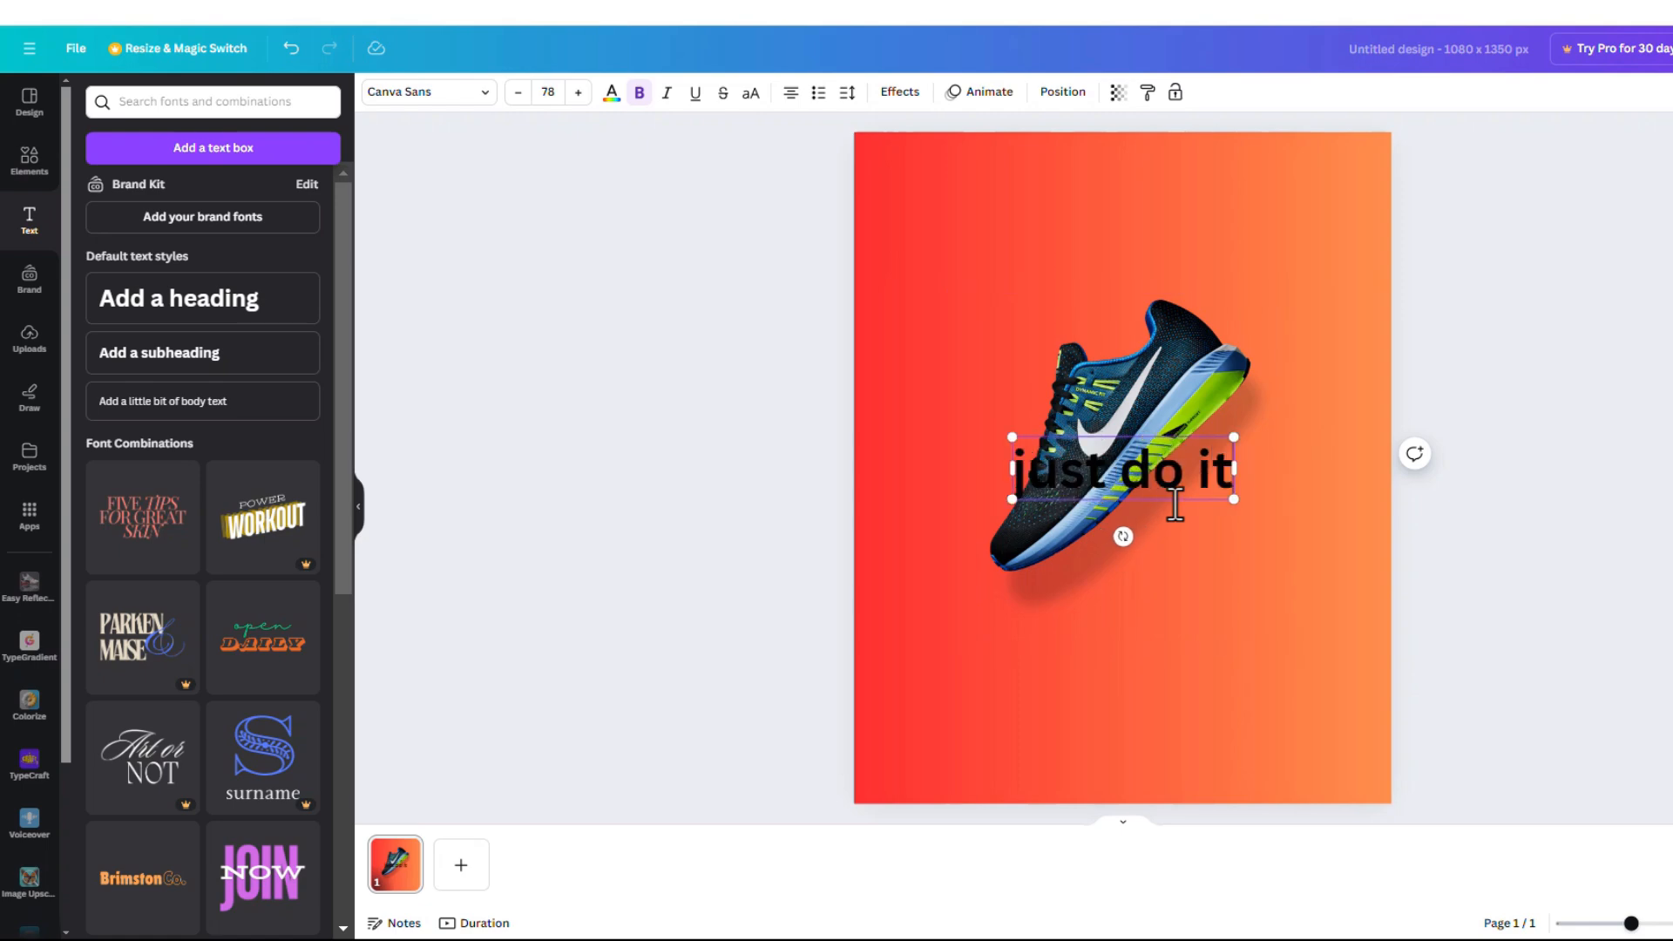
pyautogui.moveTo(1234, 469); pyautogui.dragTo(1352, 757)
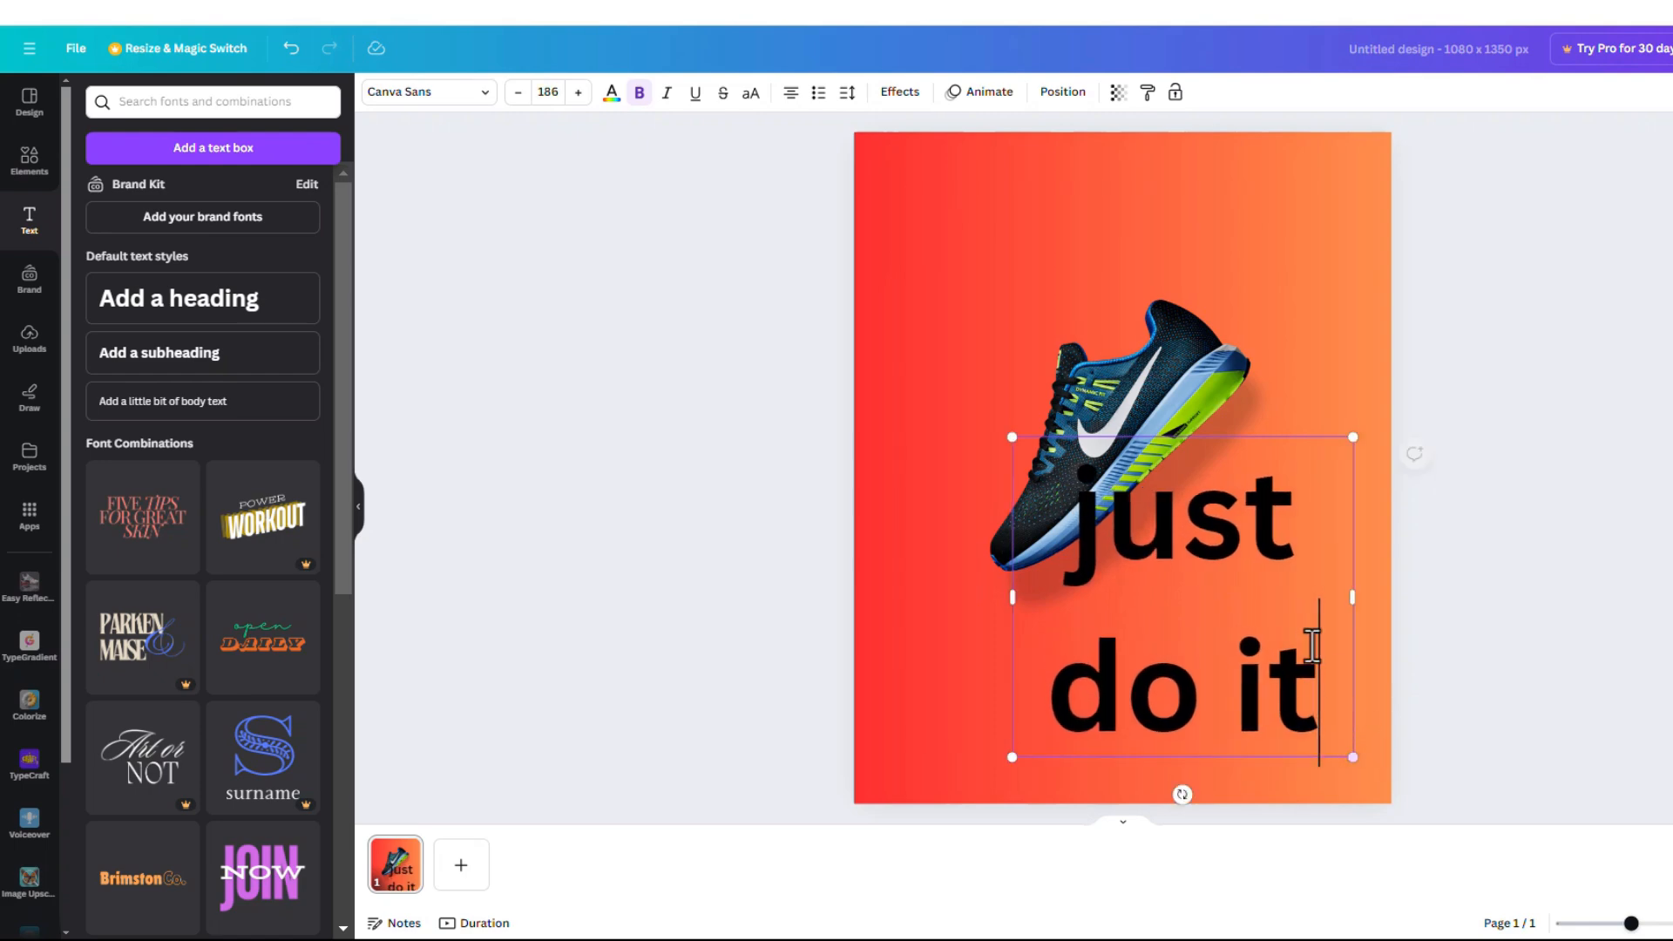
# Step: Set the "just do it" heading in the Anton font with a line spacing of 1.05
pyautogui.click(1217, 560)
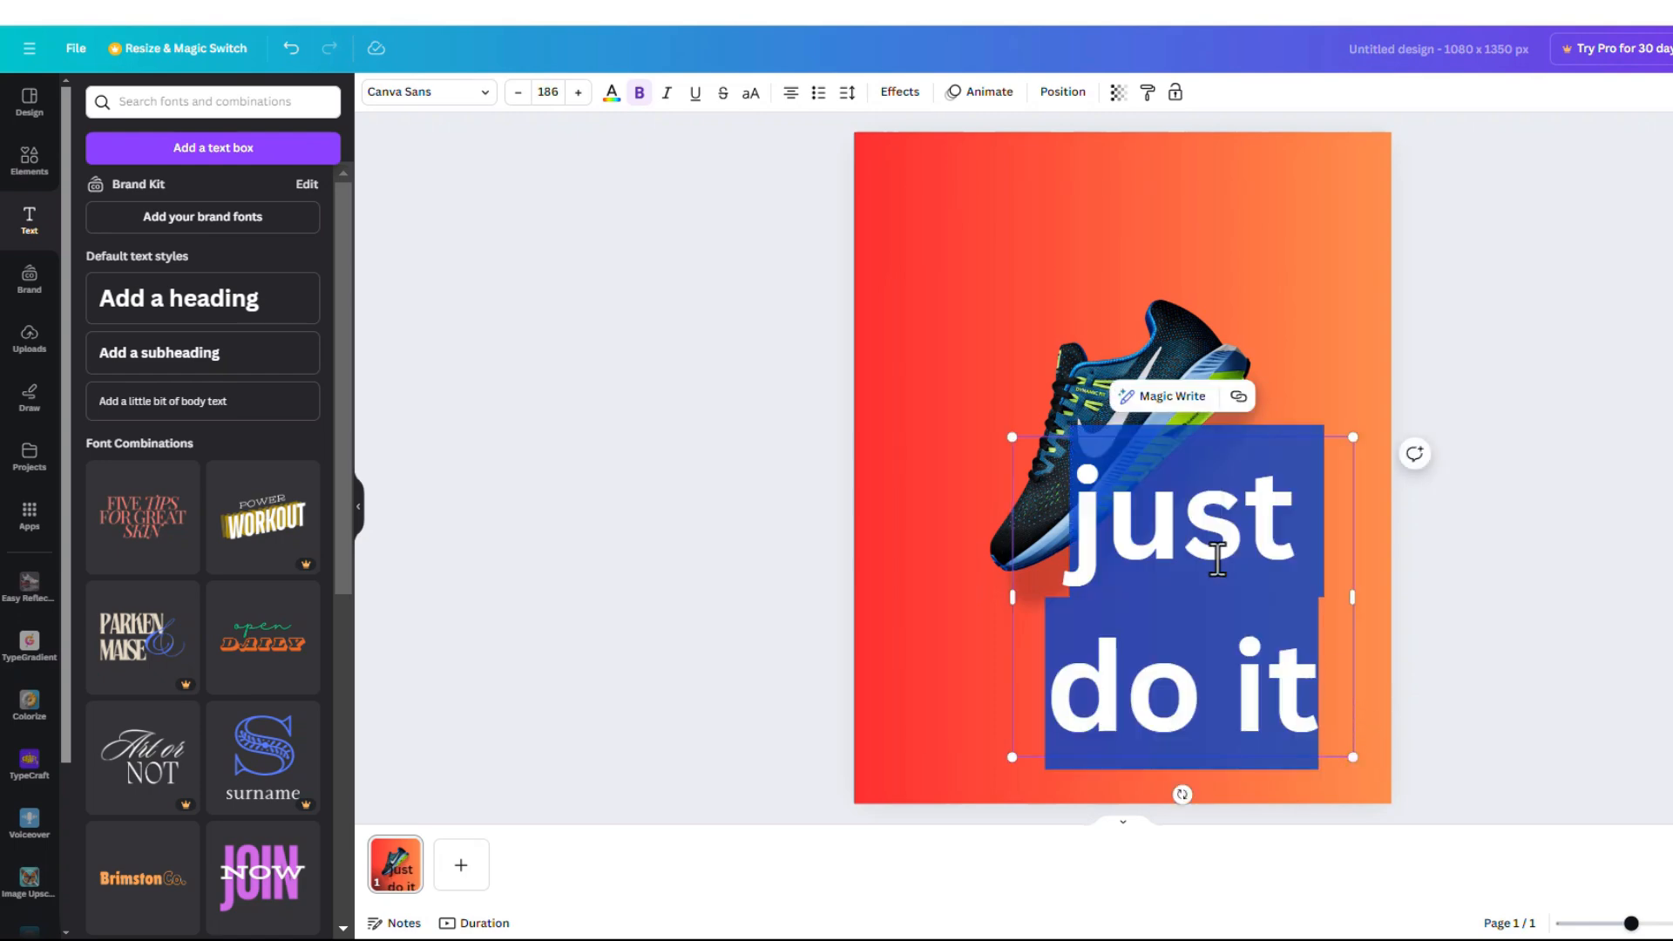
pyautogui.click(425, 94)
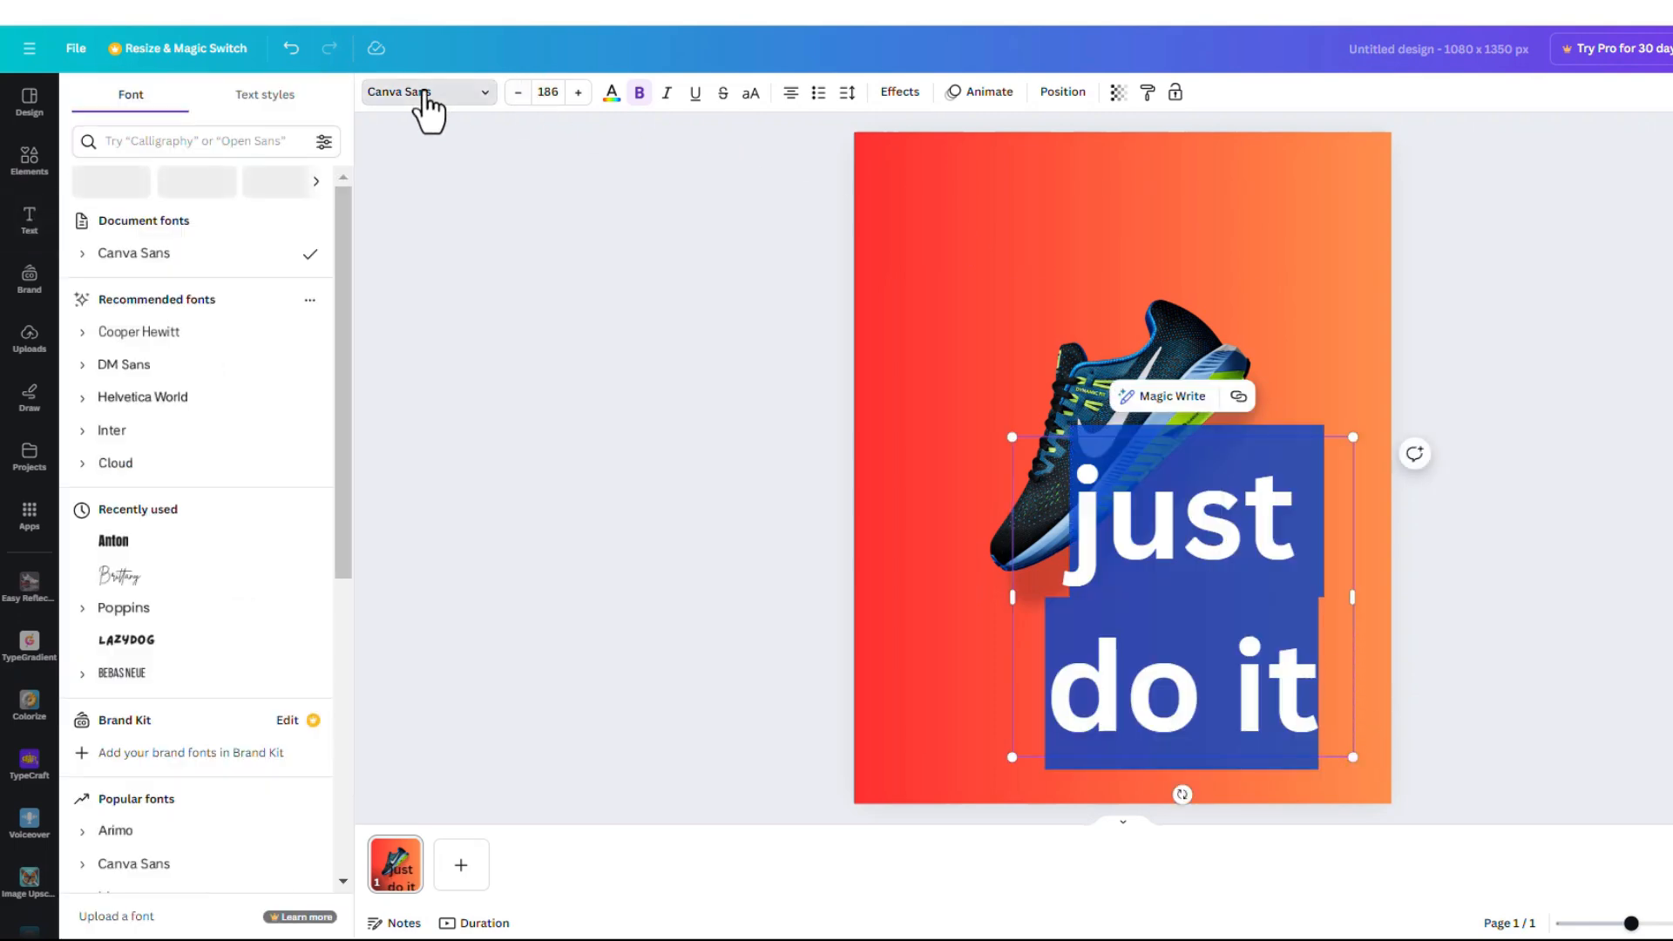
pyautogui.click(153, 543)
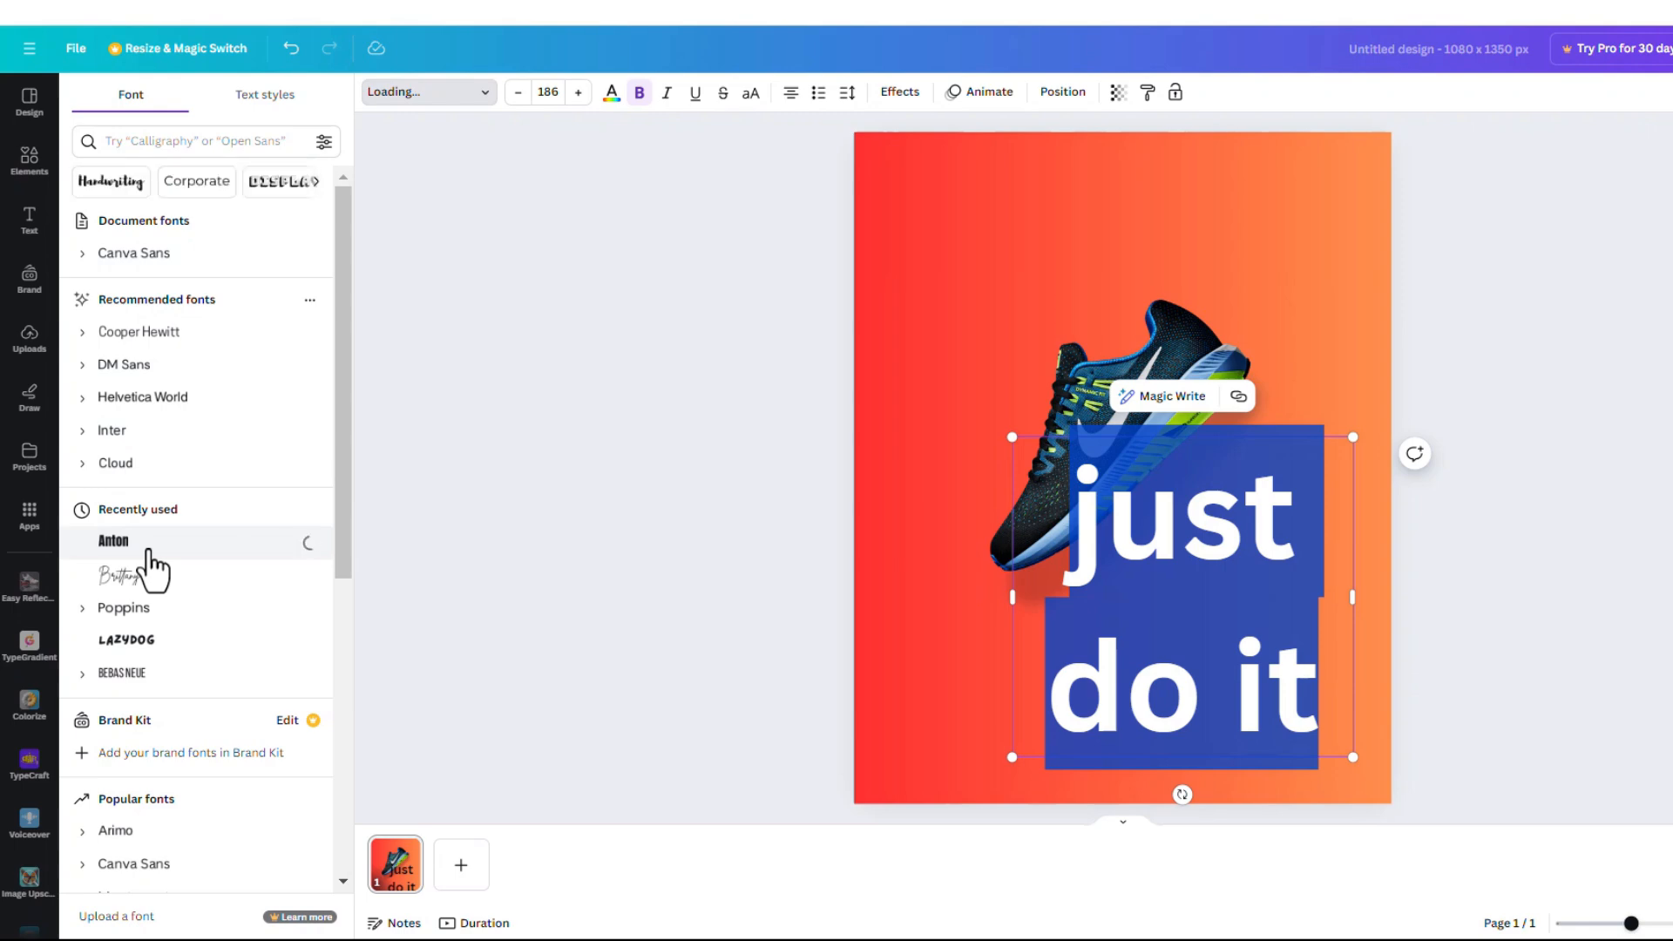
pyautogui.click(838, 101)
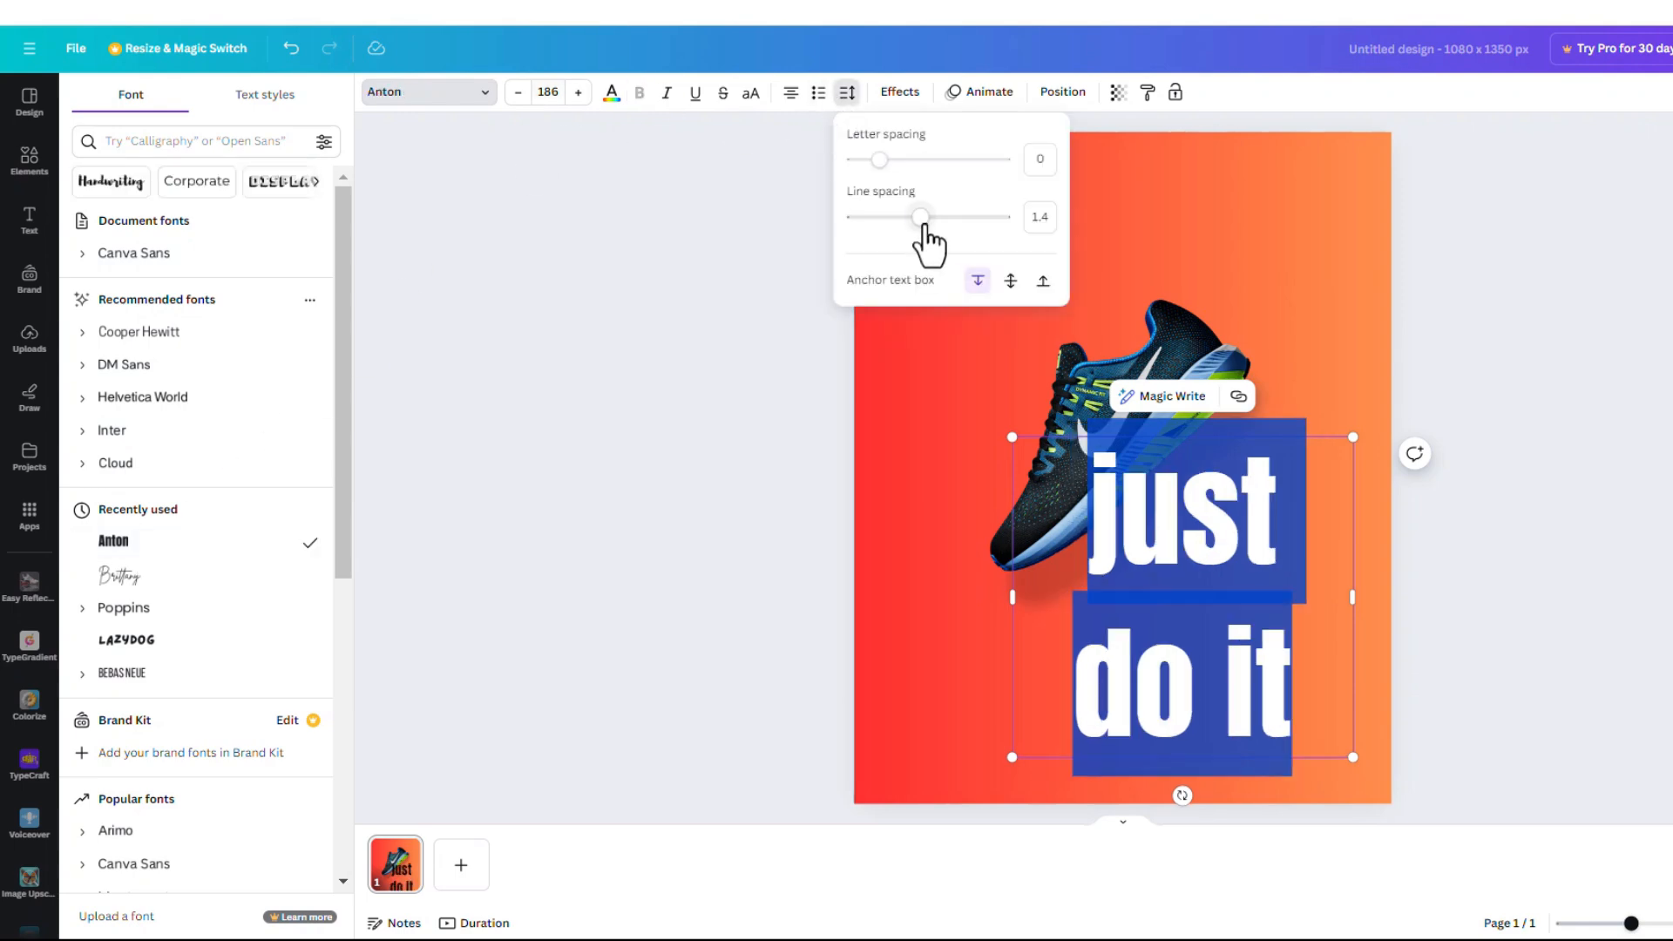
pyautogui.moveTo(920, 217); pyautogui.dragTo(891, 220)
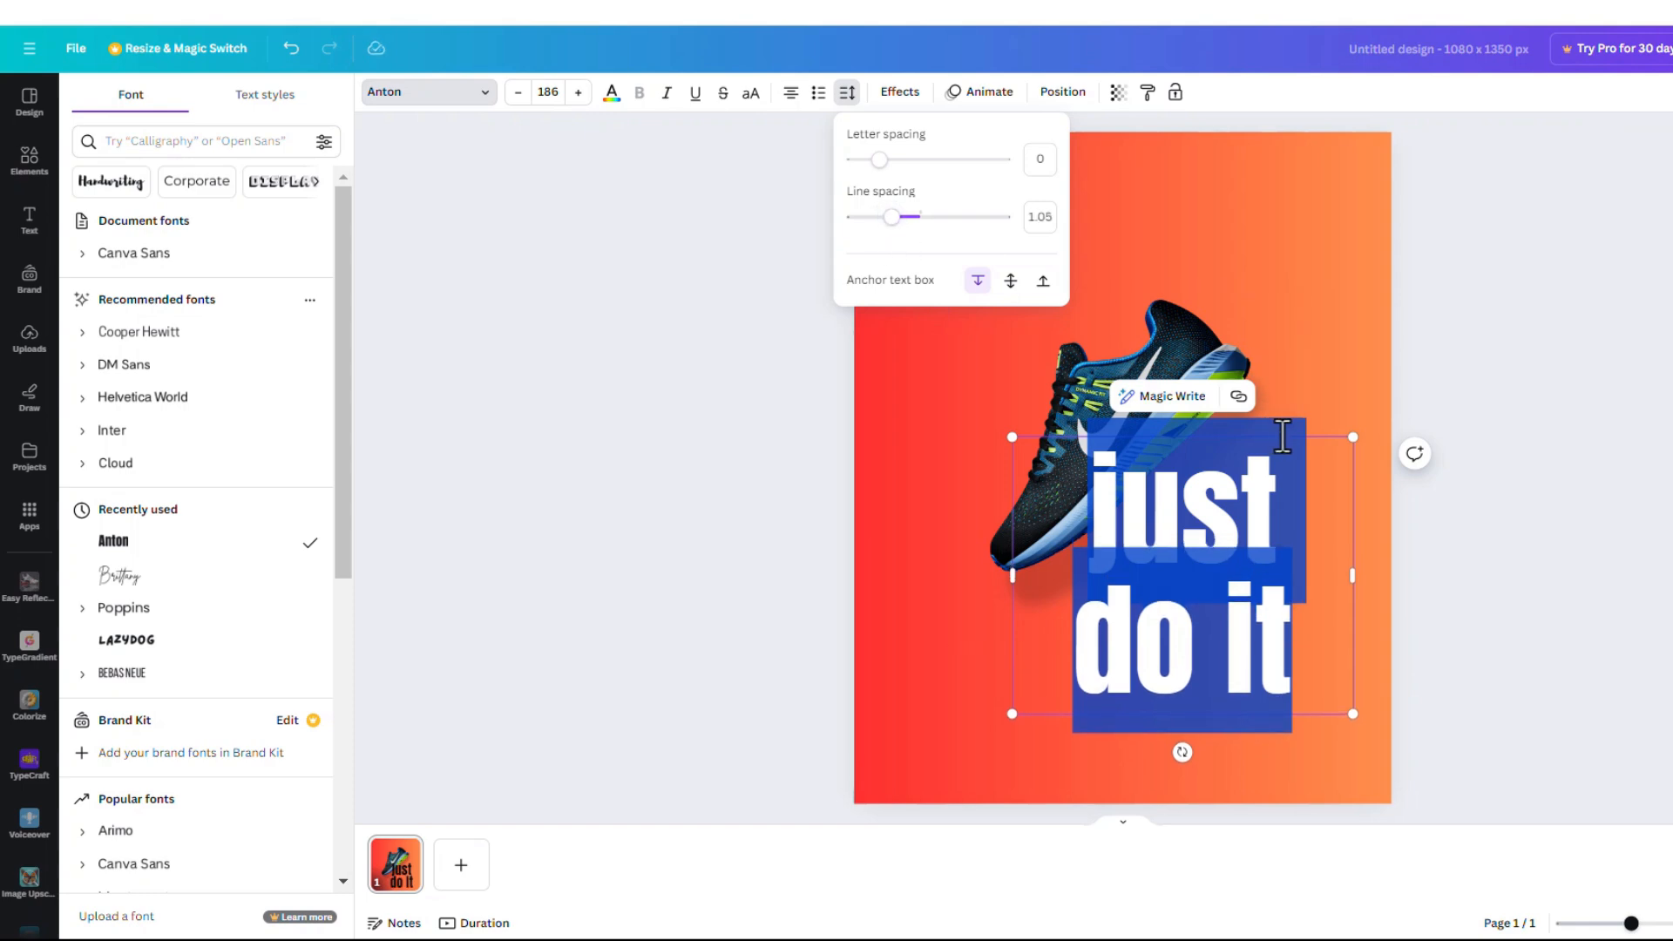
pyautogui.click(1452, 385)
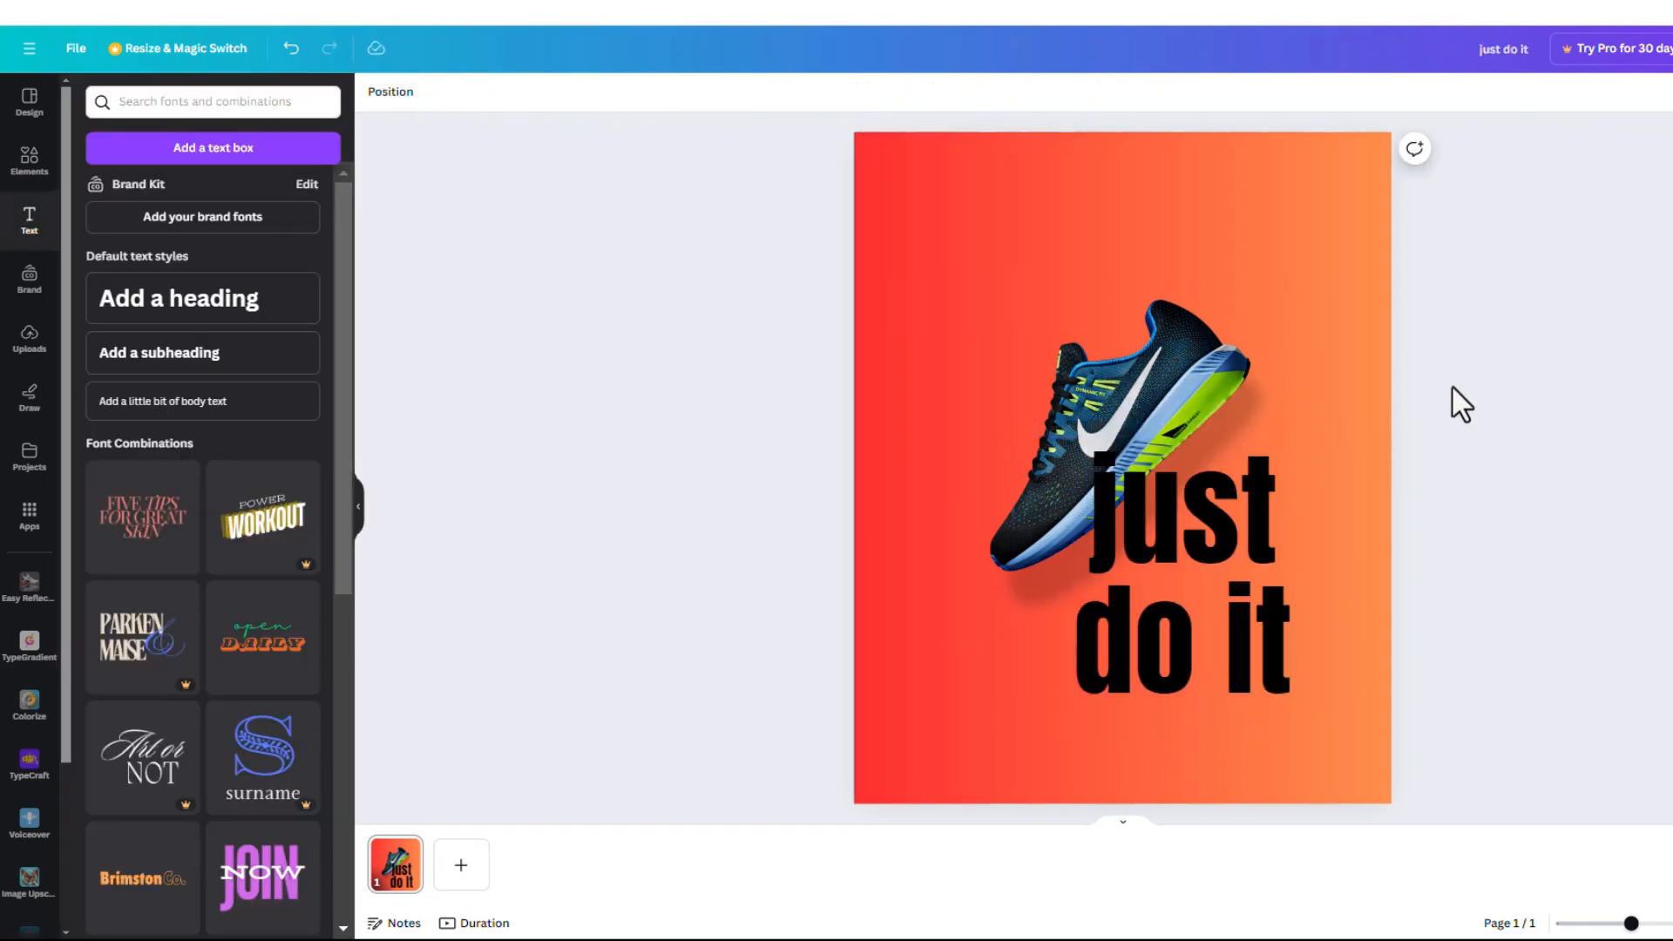
# Step: Enlarge the heading to font size 281 and place it over the shoe across the middle of the page
pyautogui.click(1163, 550)
pyautogui.moveTo(1353, 436); pyautogui.dragTo(1163, 381)
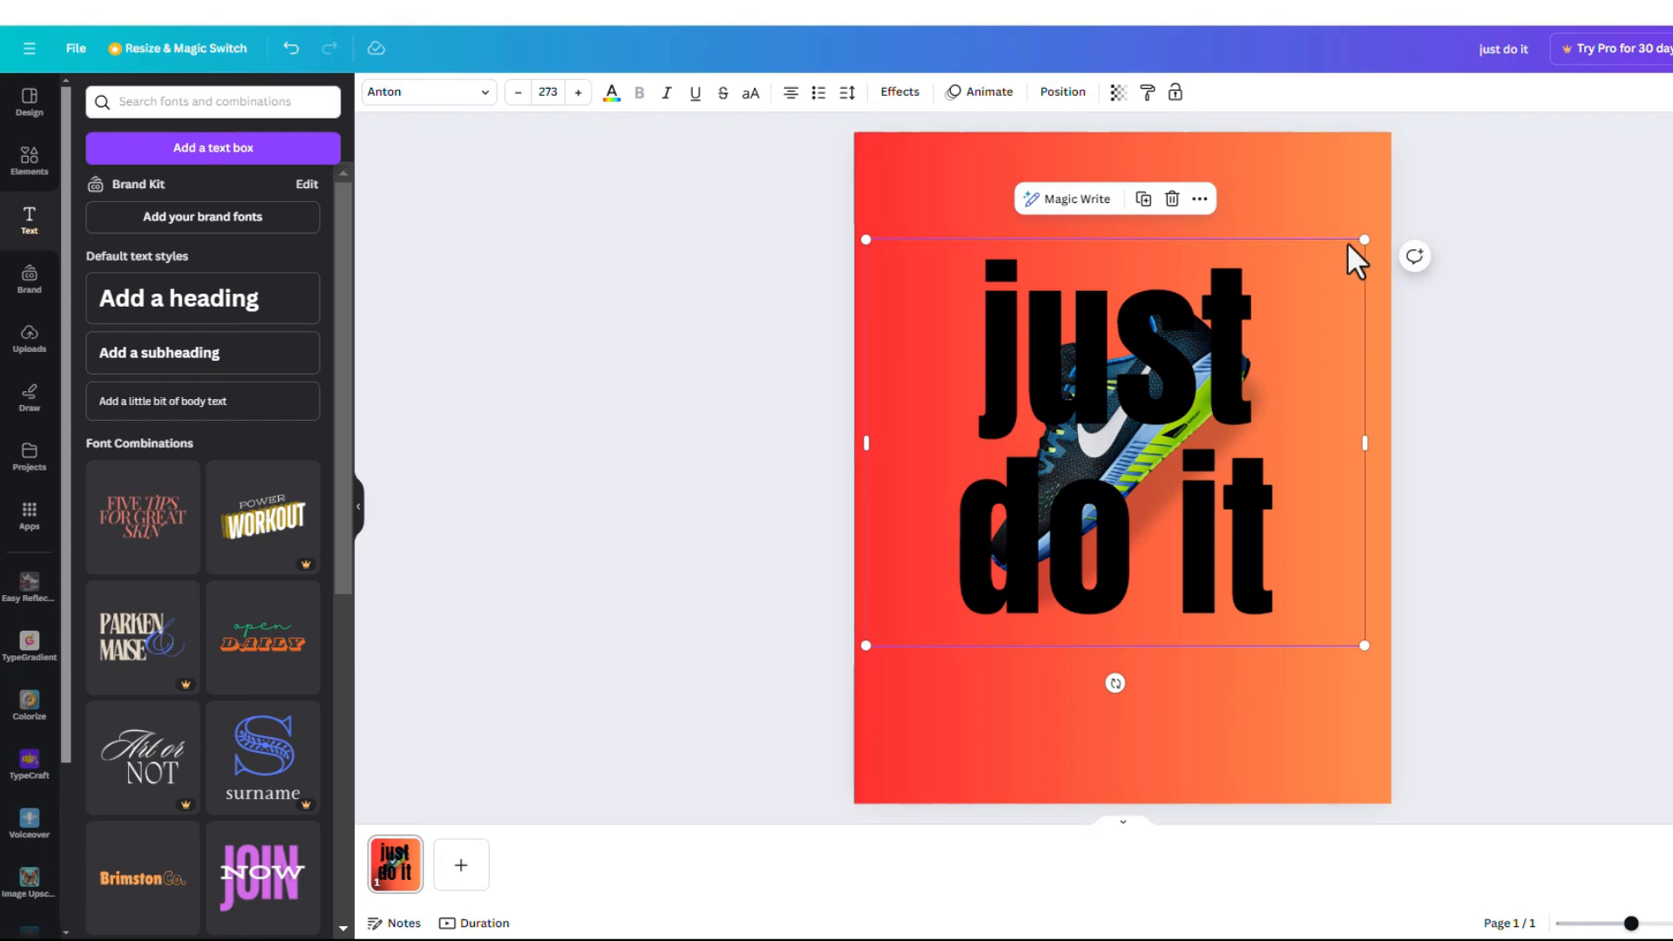
pyautogui.moveTo(1365, 240); pyautogui.dragTo(1379, 227)
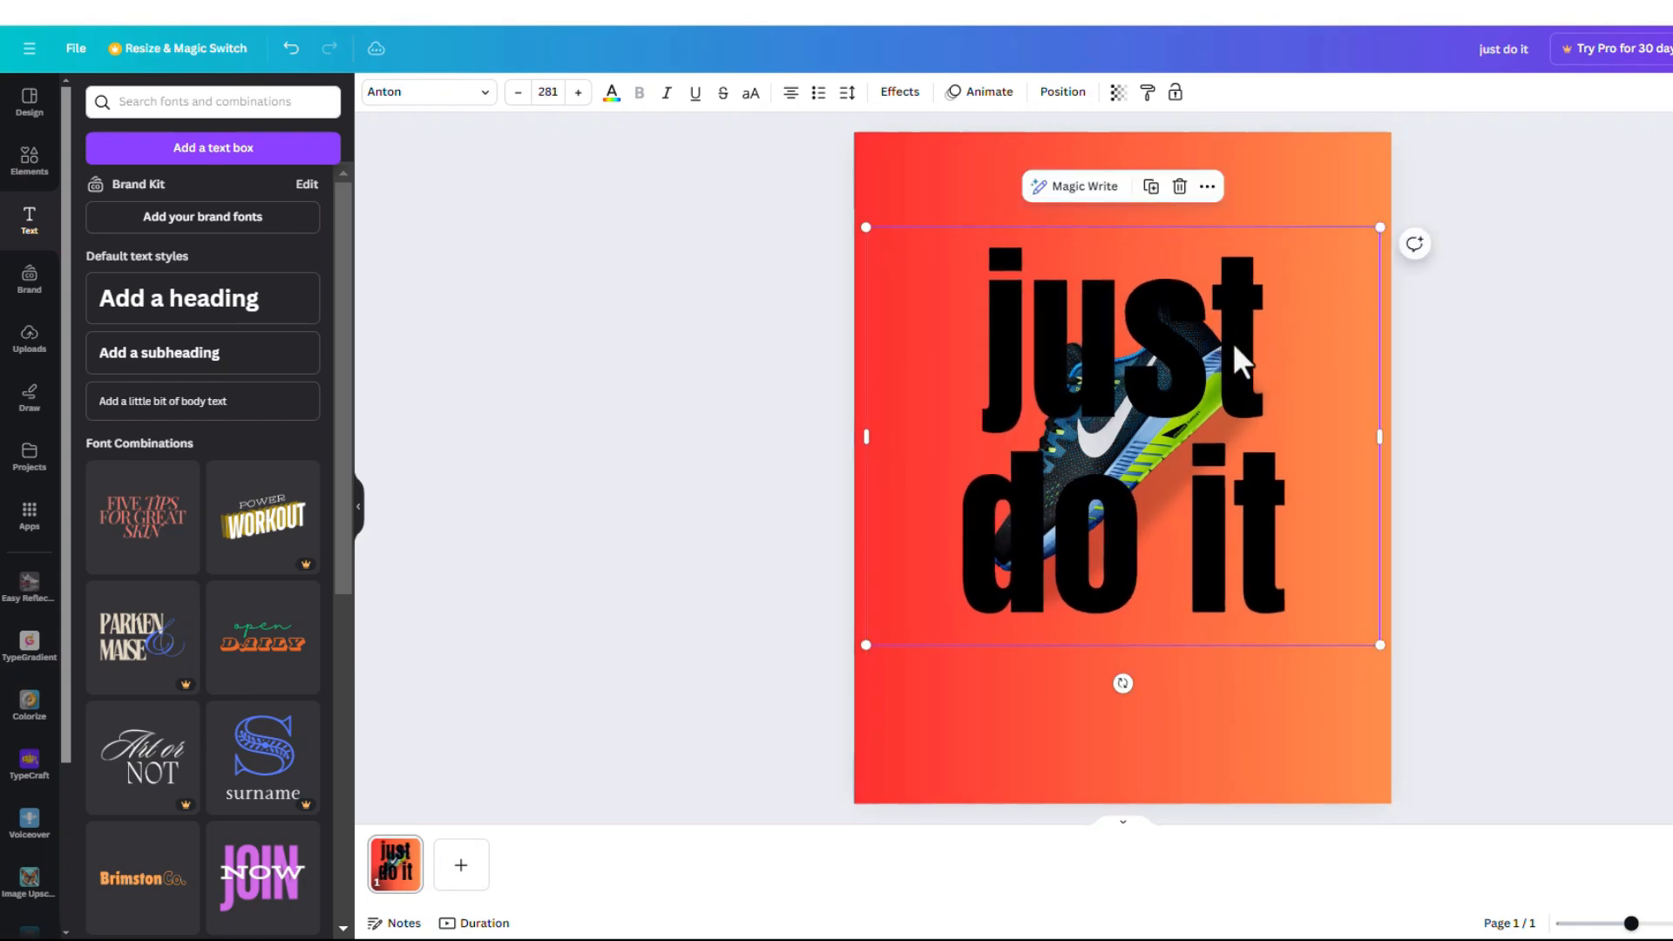
pyautogui.moveTo(1232, 342); pyautogui.dragTo(1231, 361)
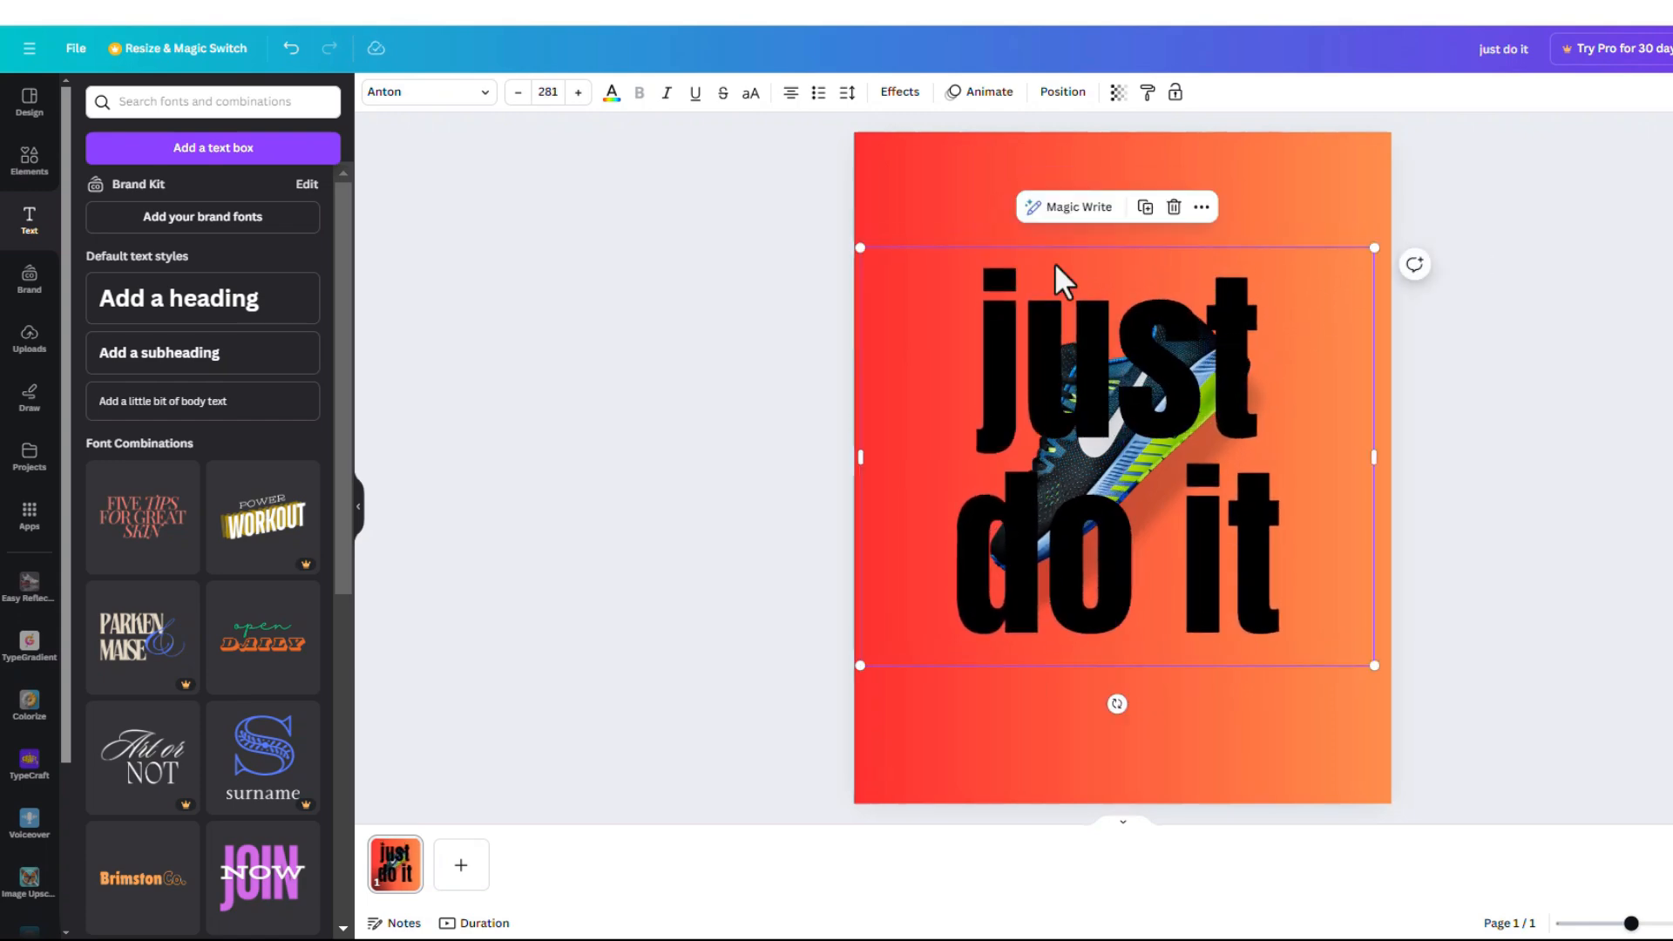
# Step: Colour the heading white and move its layer behind the shoe
pyautogui.click(610, 95)
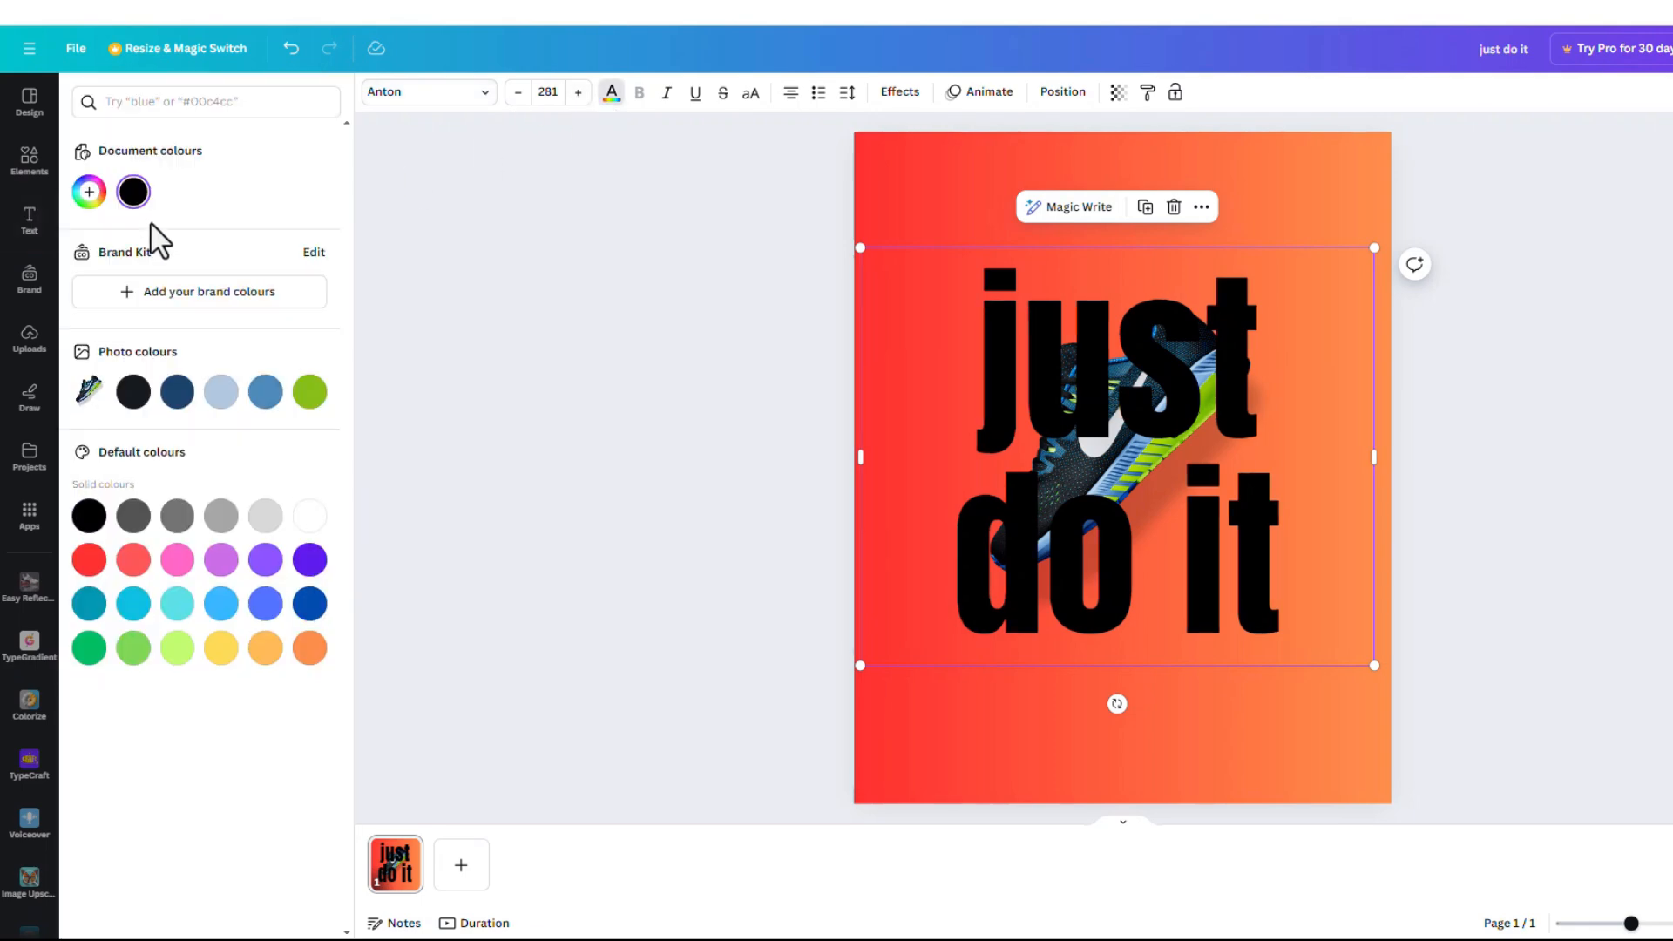
pyautogui.click(310, 517)
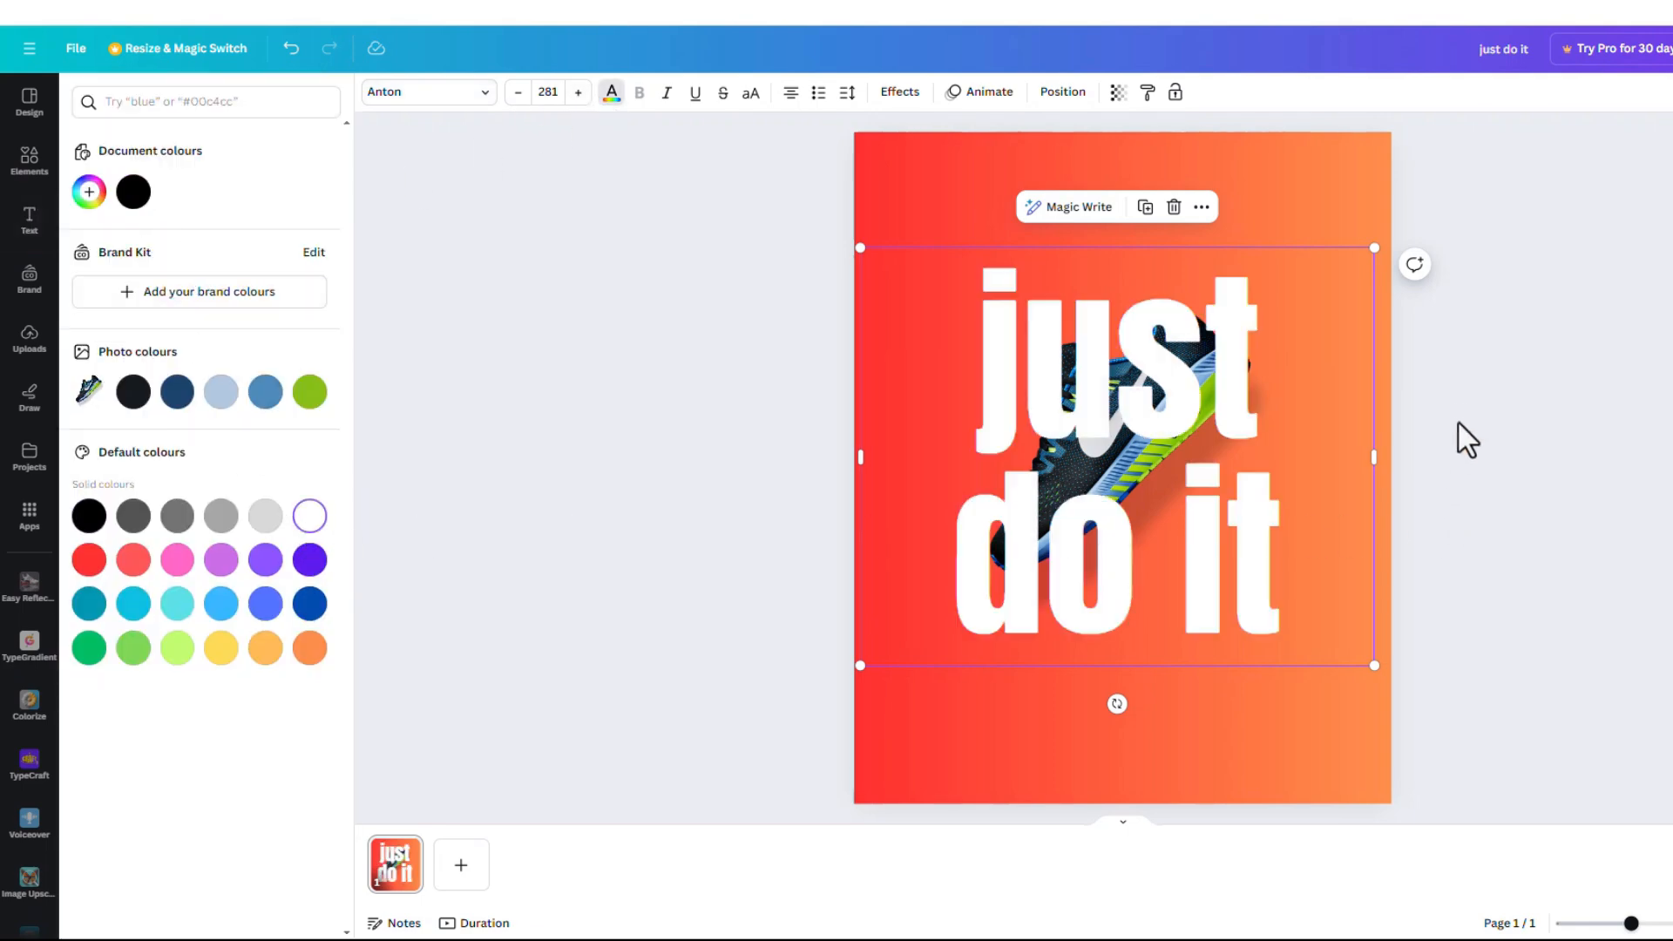
pyautogui.click(1055, 92)
pyautogui.click(263, 103)
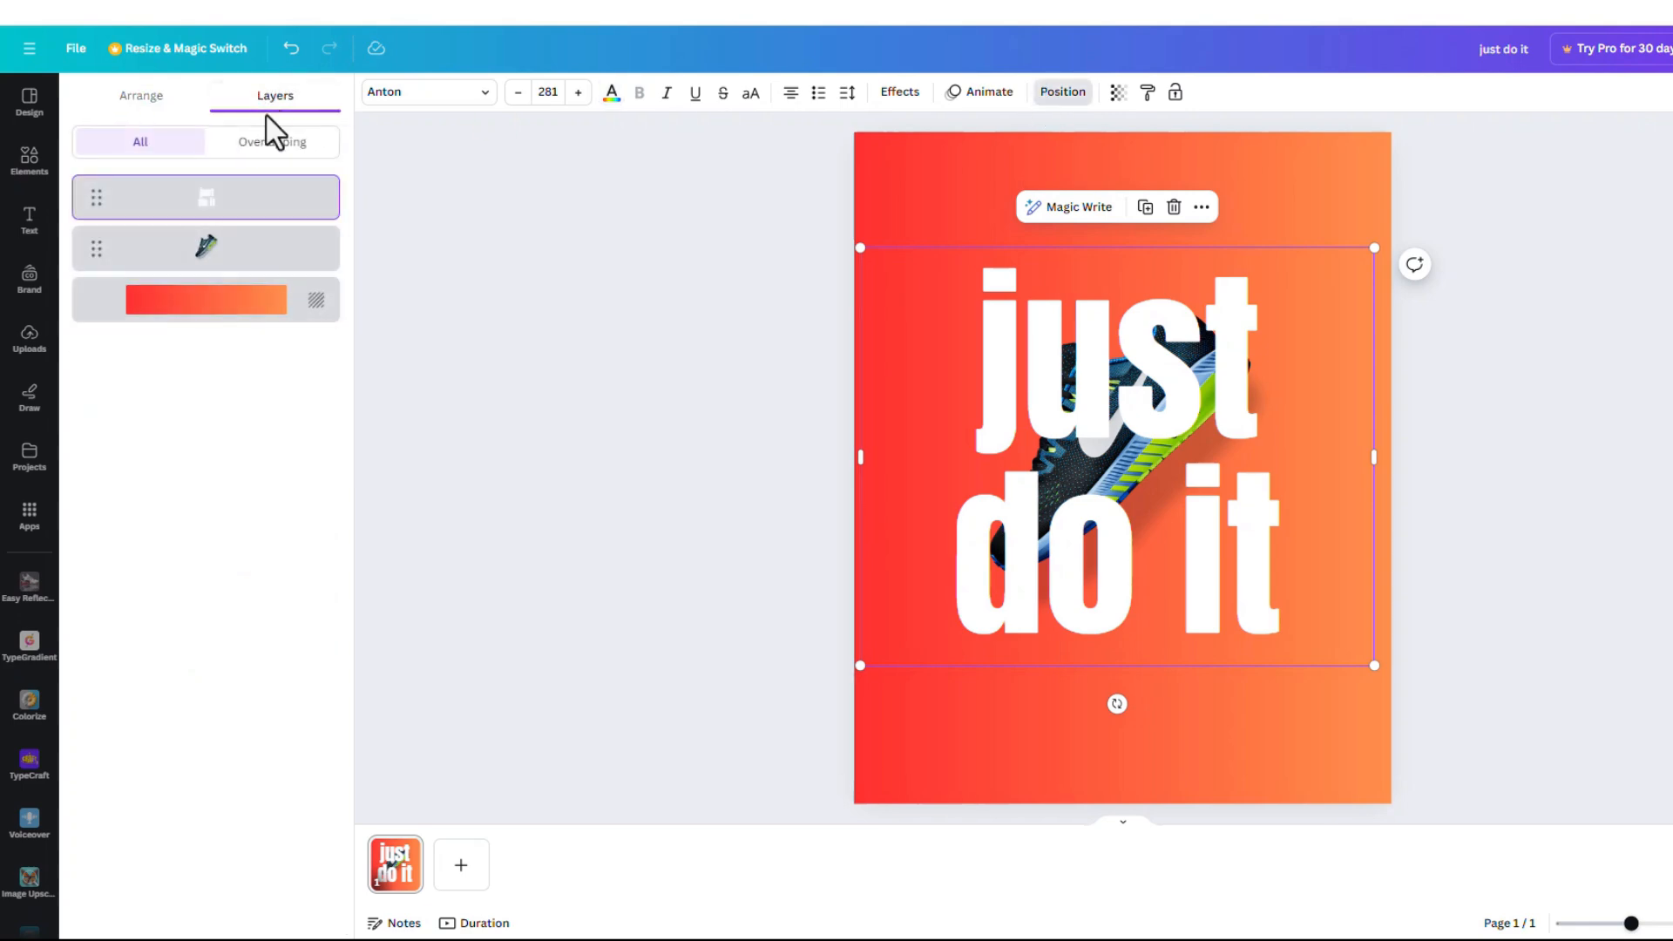
pyautogui.moveTo(235, 213); pyautogui.dragTo(244, 258)
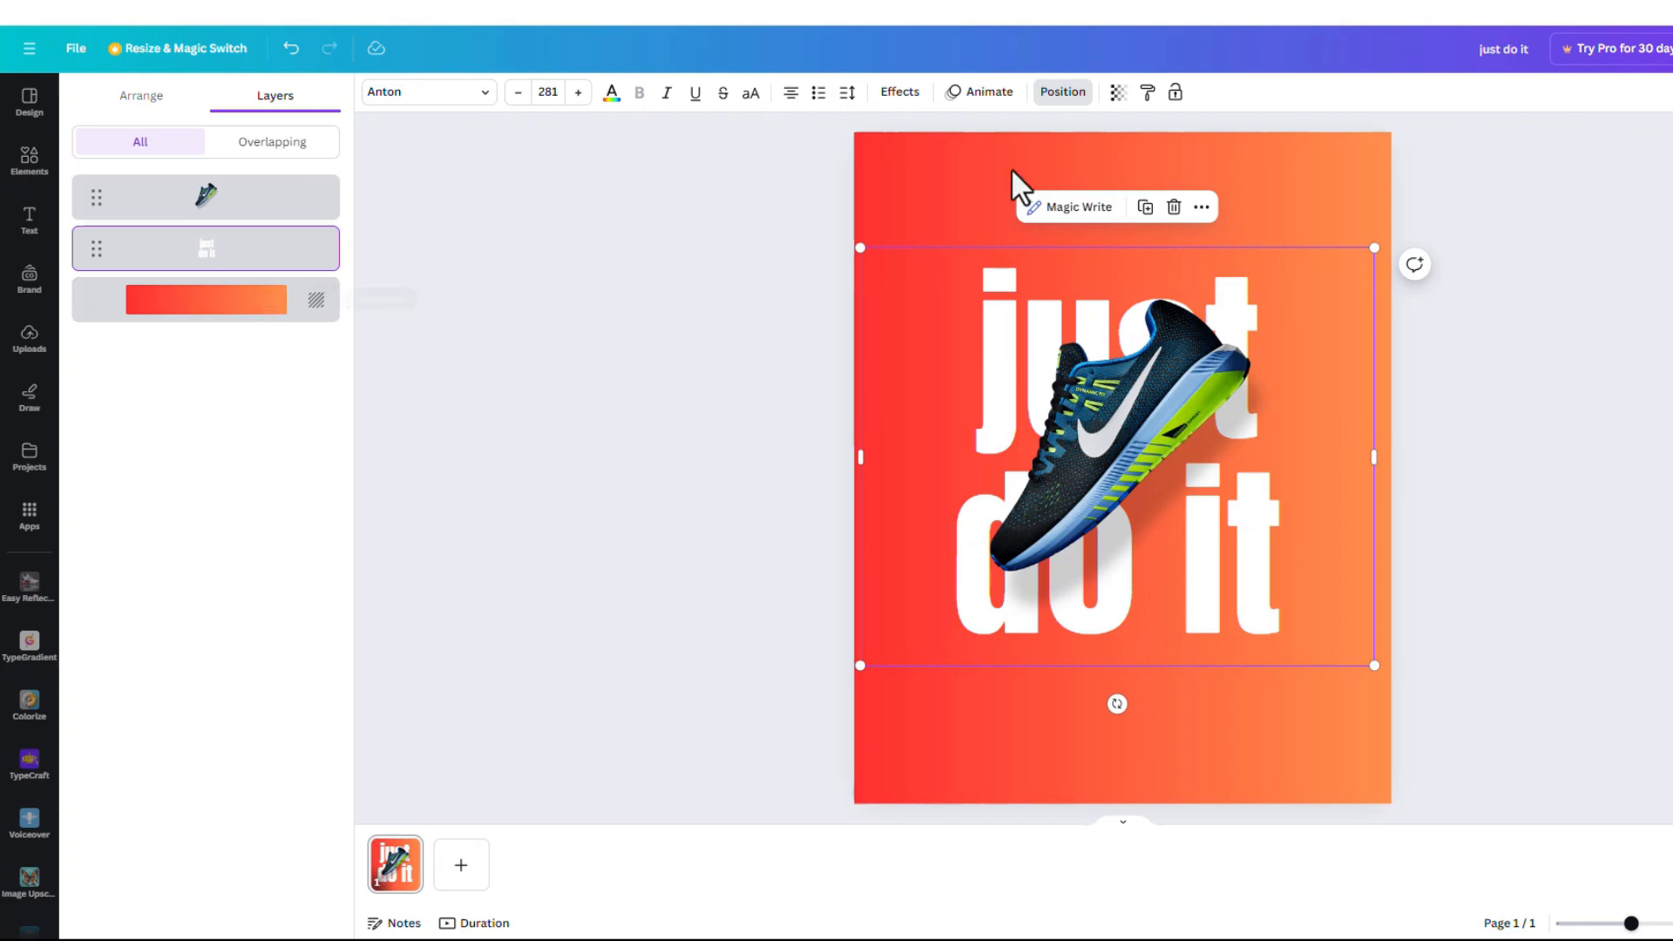
# Step: Duplicate the heading exactly over the original and give the copy a Hollow effect with thickness 1
pyautogui.click(1146, 207)
pyautogui.moveTo(1202, 410); pyautogui.dragTo(1190, 393)
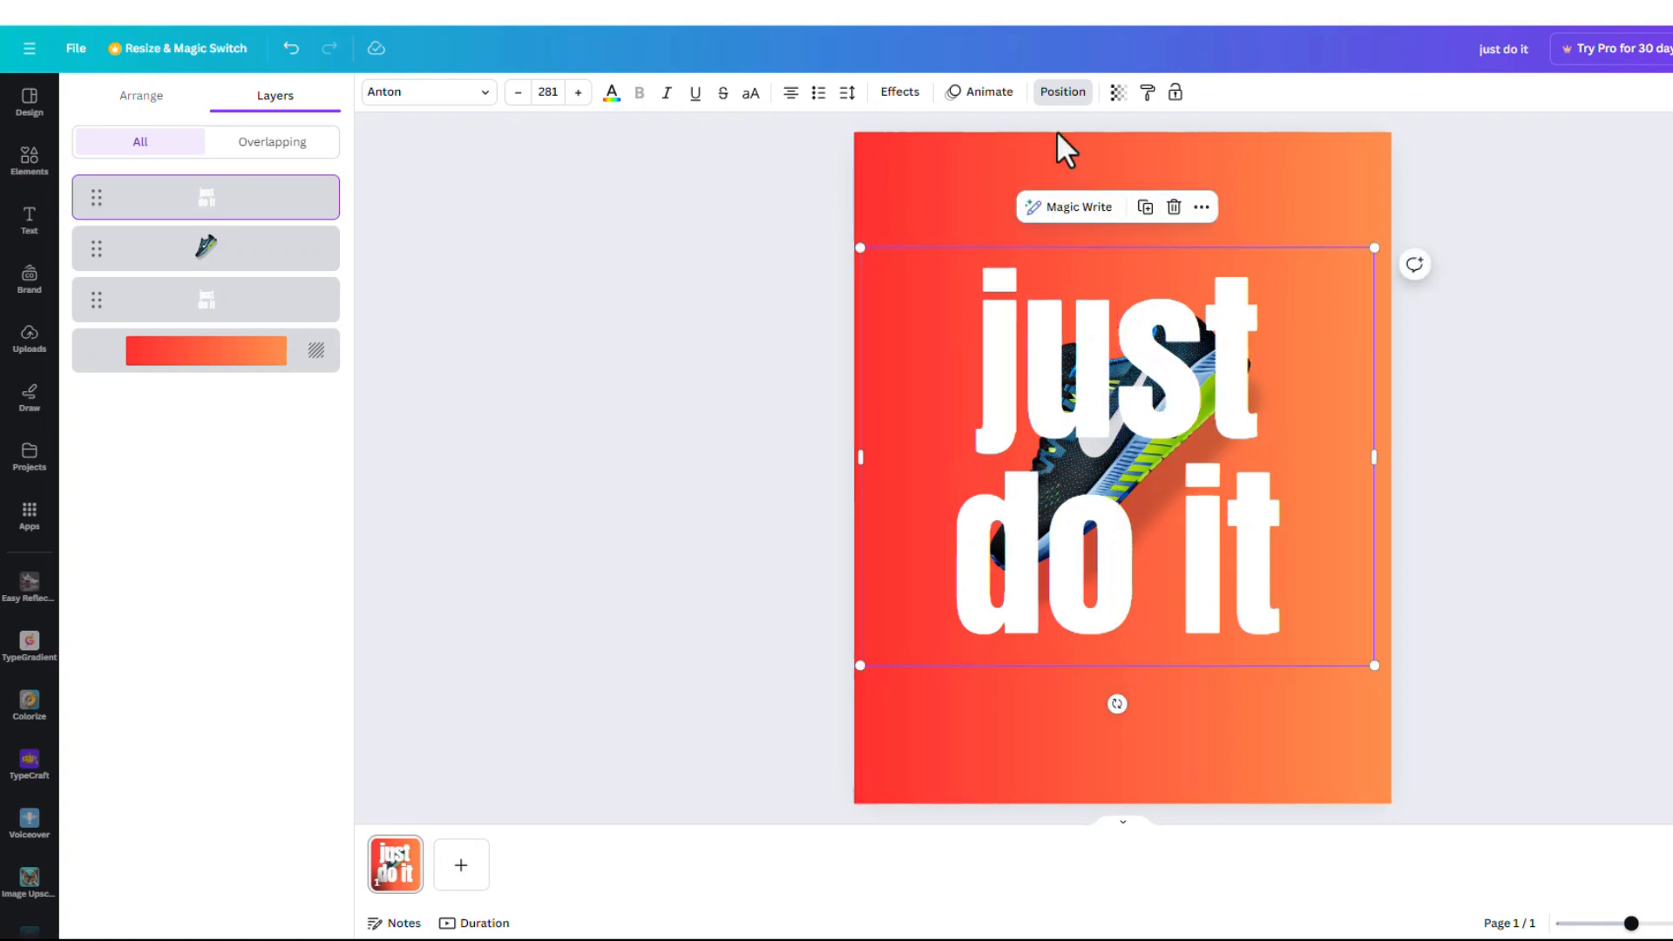
pyautogui.click(900, 92)
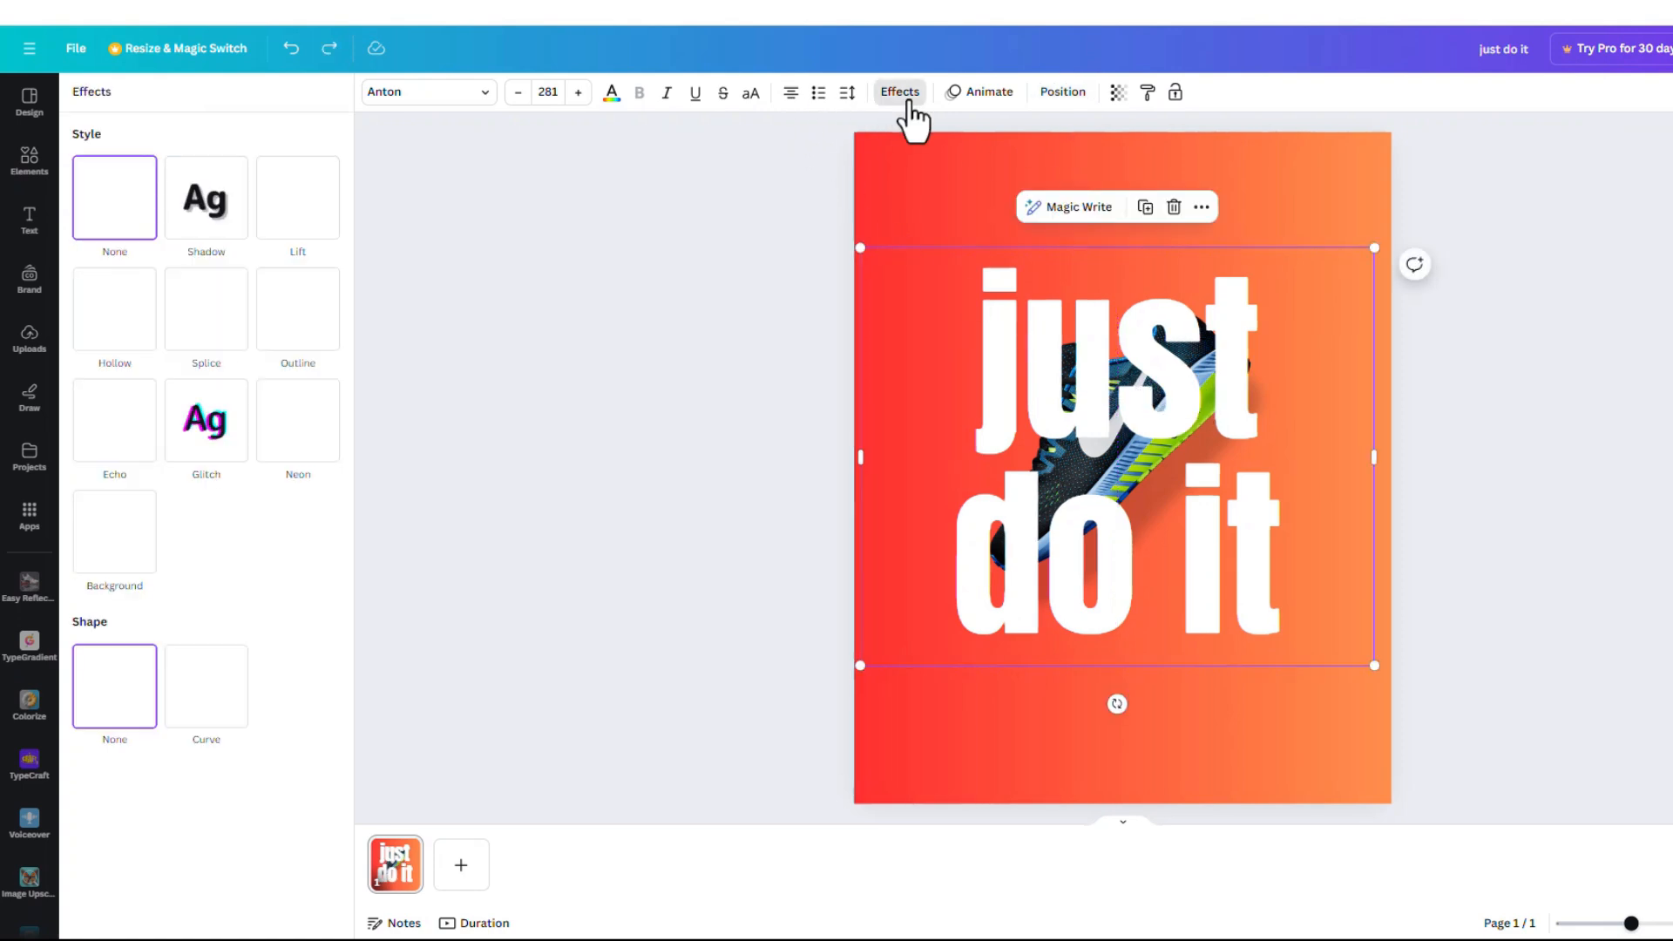
pyautogui.click(114, 333)
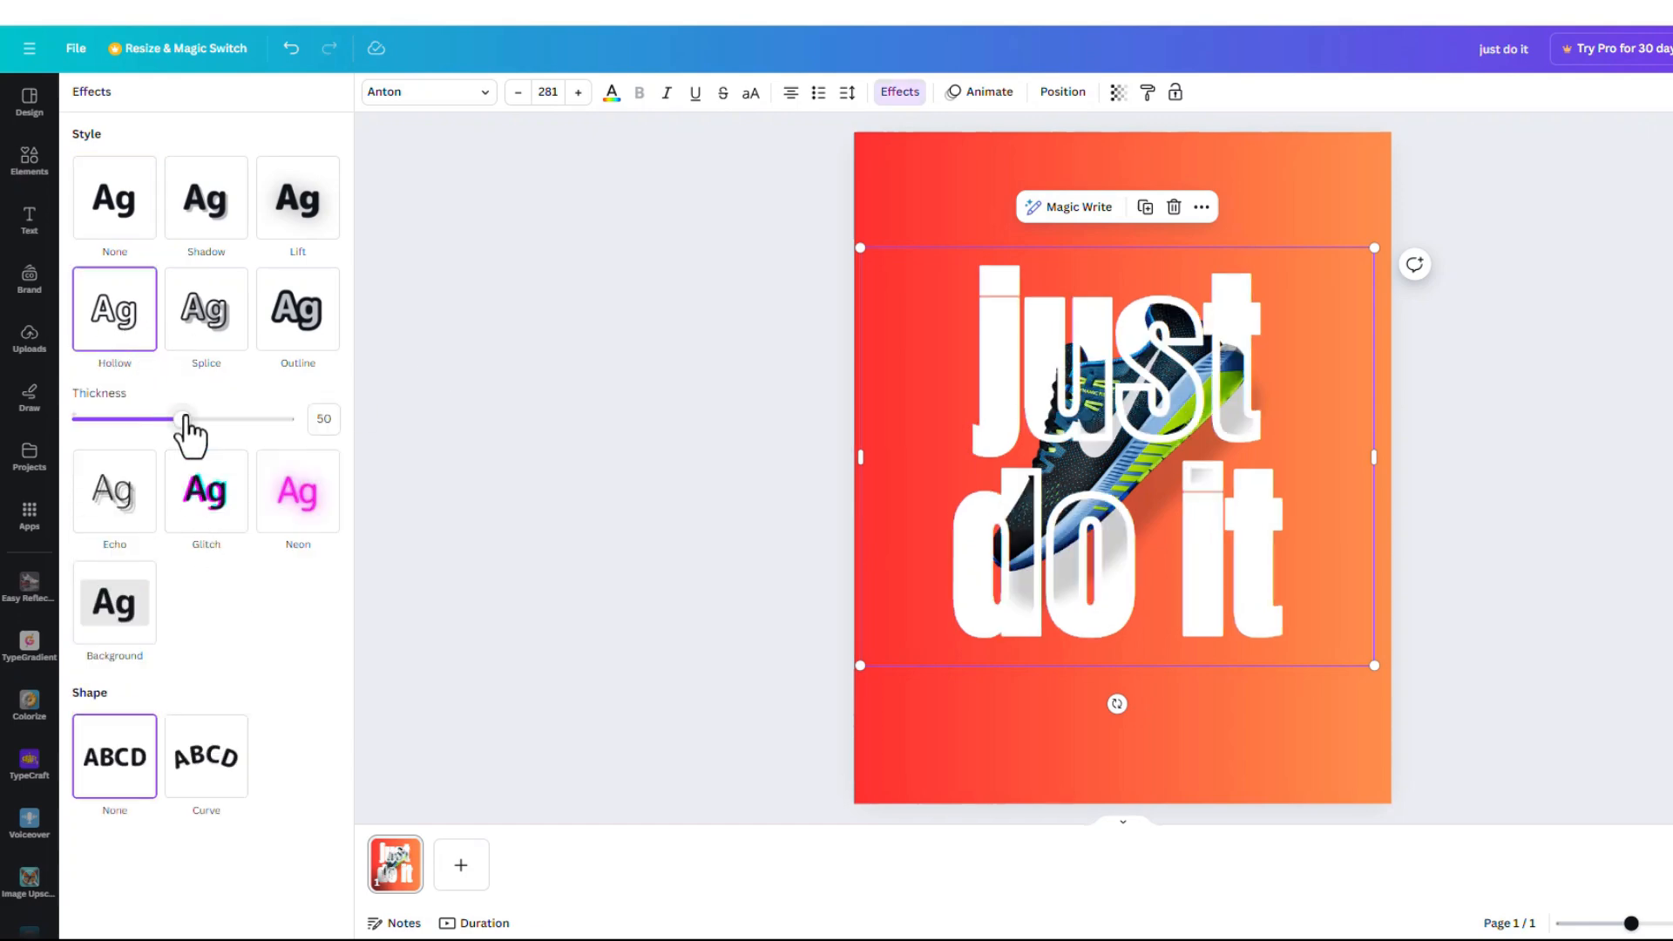
pyautogui.moveTo(182, 419); pyautogui.dragTo(10, 438)
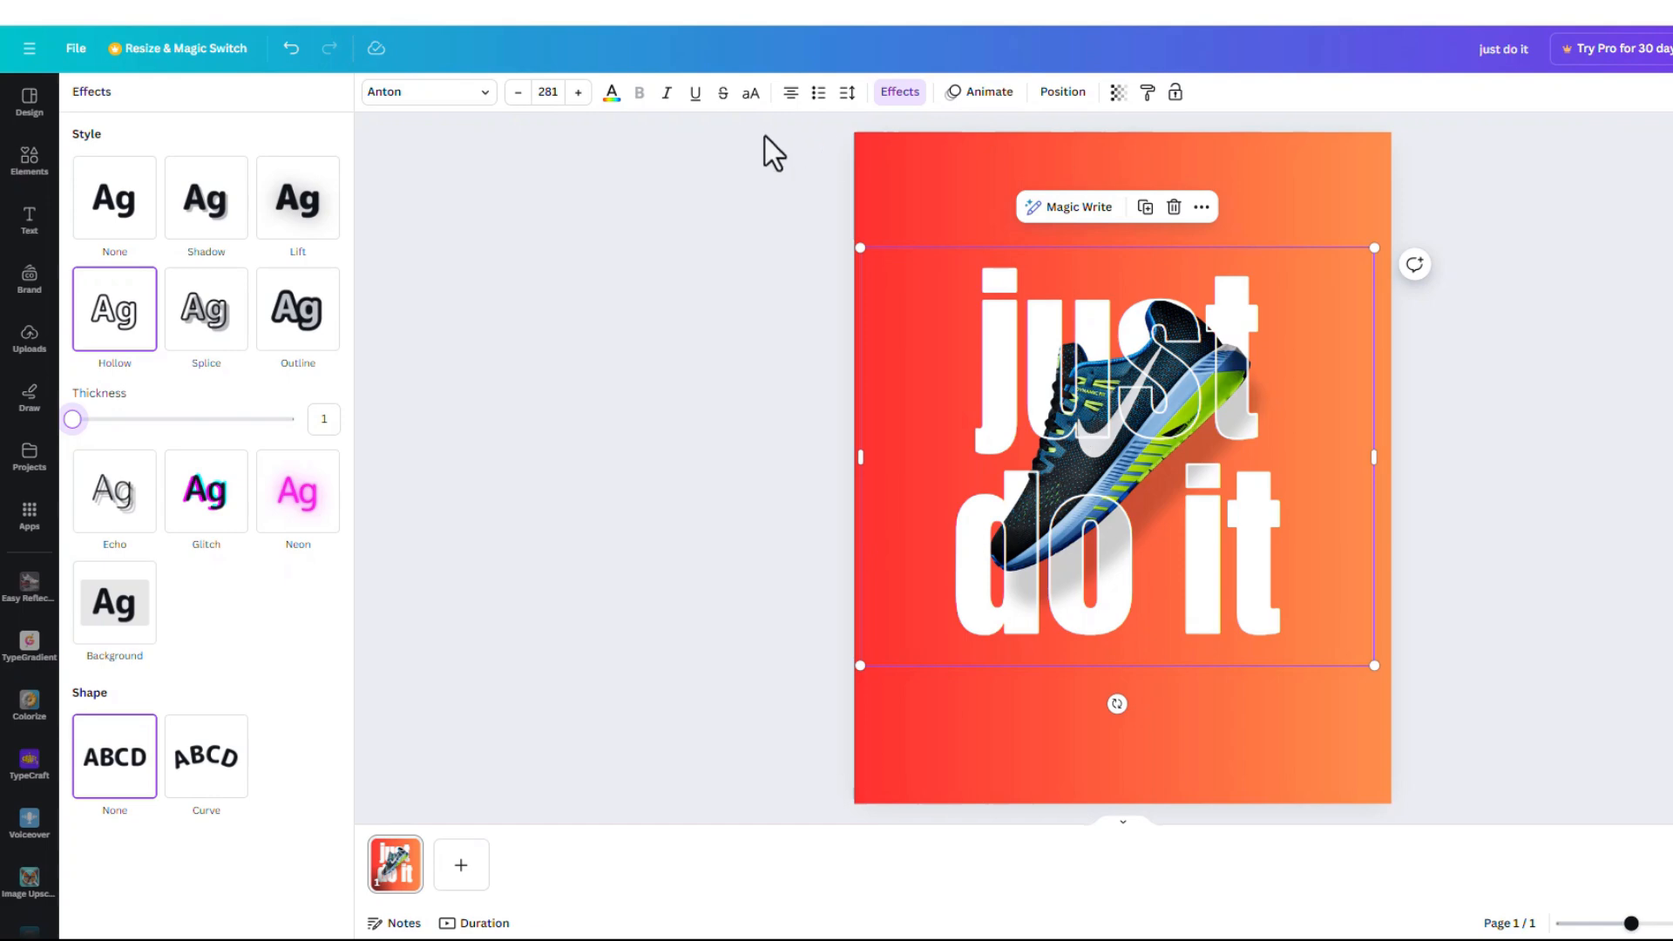
# Step: Make the hollow heading copy slightly transparent so its outline is fainter over the shoe
pyautogui.click(1118, 91)
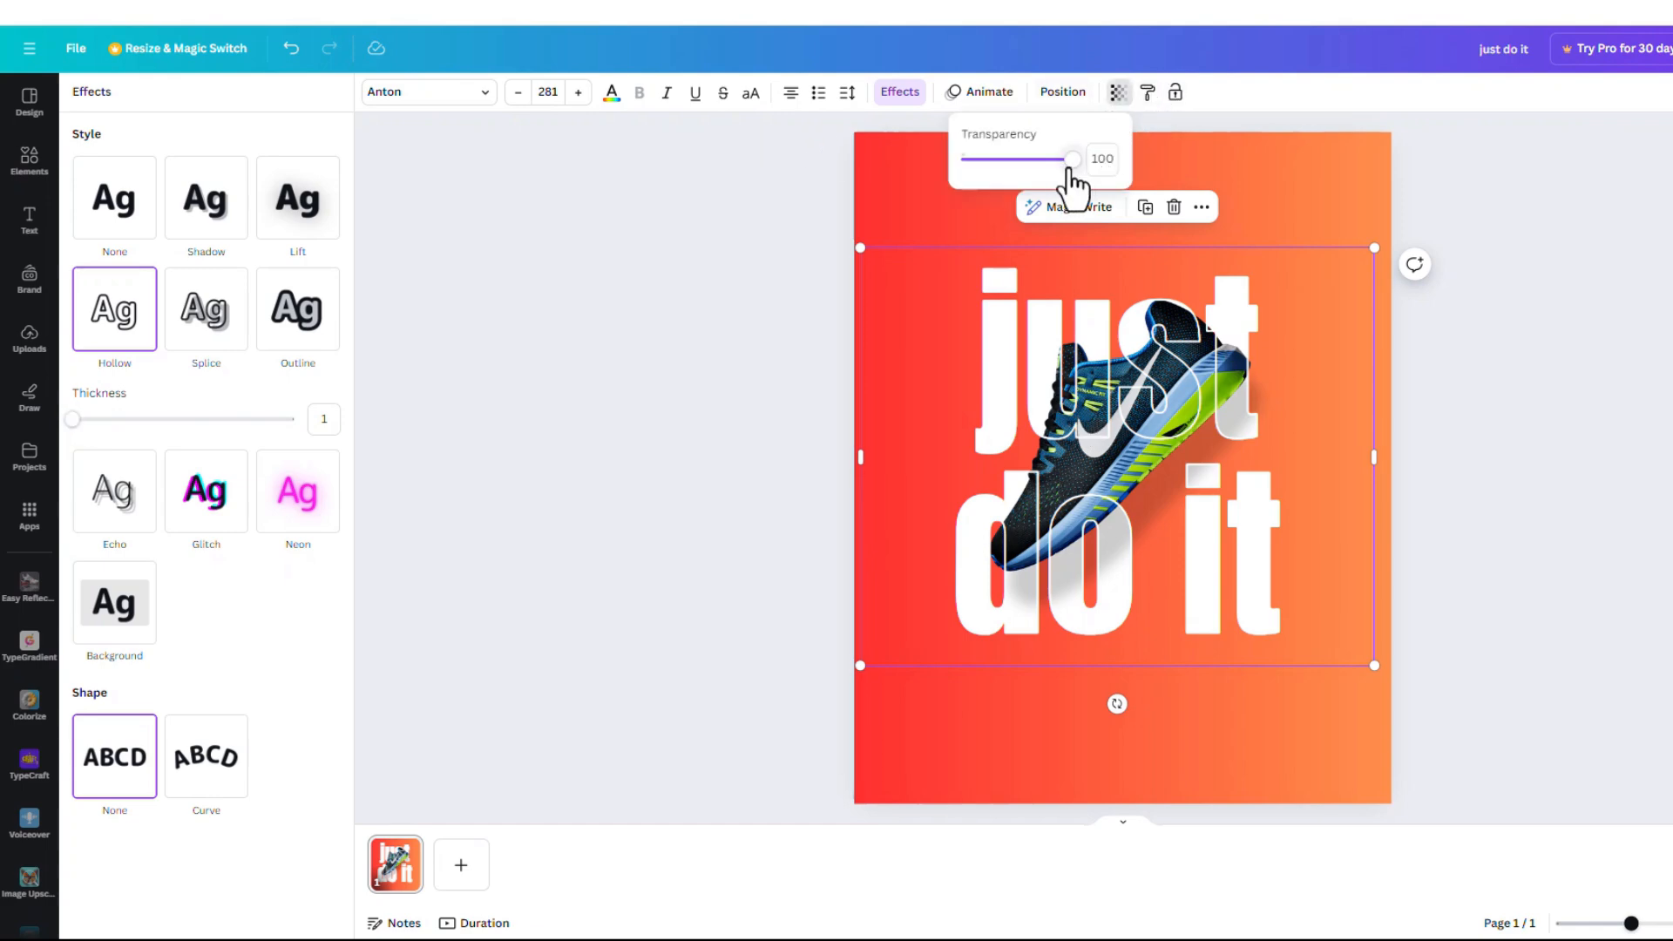
pyautogui.moveTo(1071, 160)
pyautogui.mouseDown()
pyautogui.moveTo(1031, 160)
pyautogui.moveTo(1054, 161)
pyautogui.mouseUp()
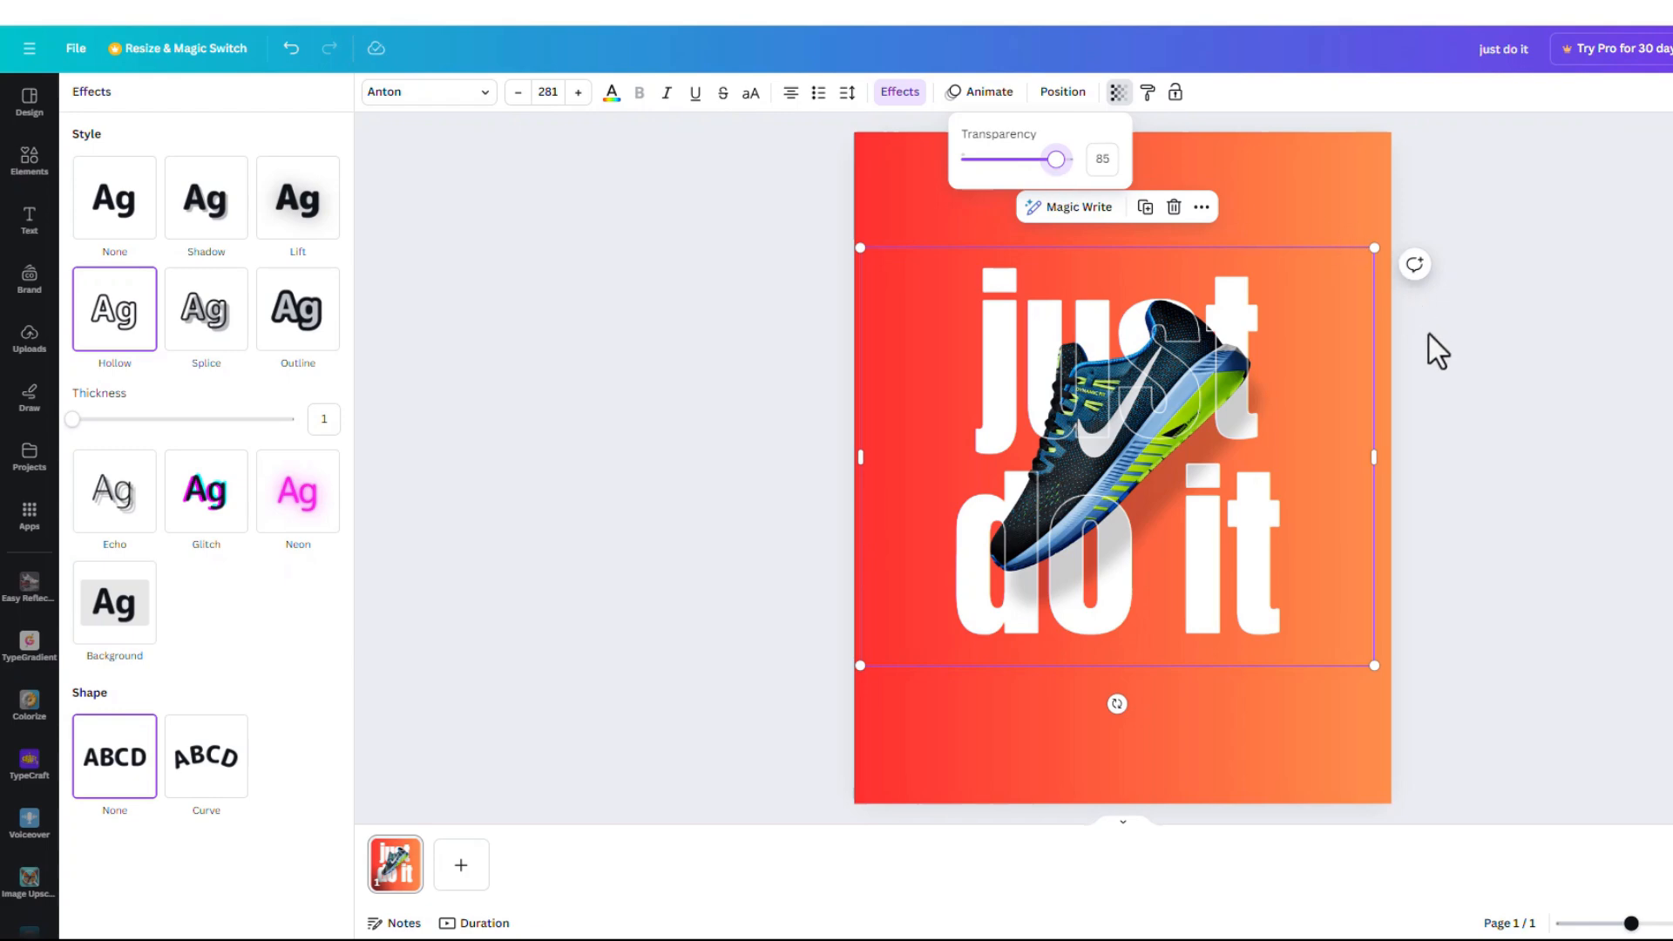
pyautogui.moveTo(1057, 162); pyautogui.dragTo(1062, 162)
pyautogui.click(1535, 273)
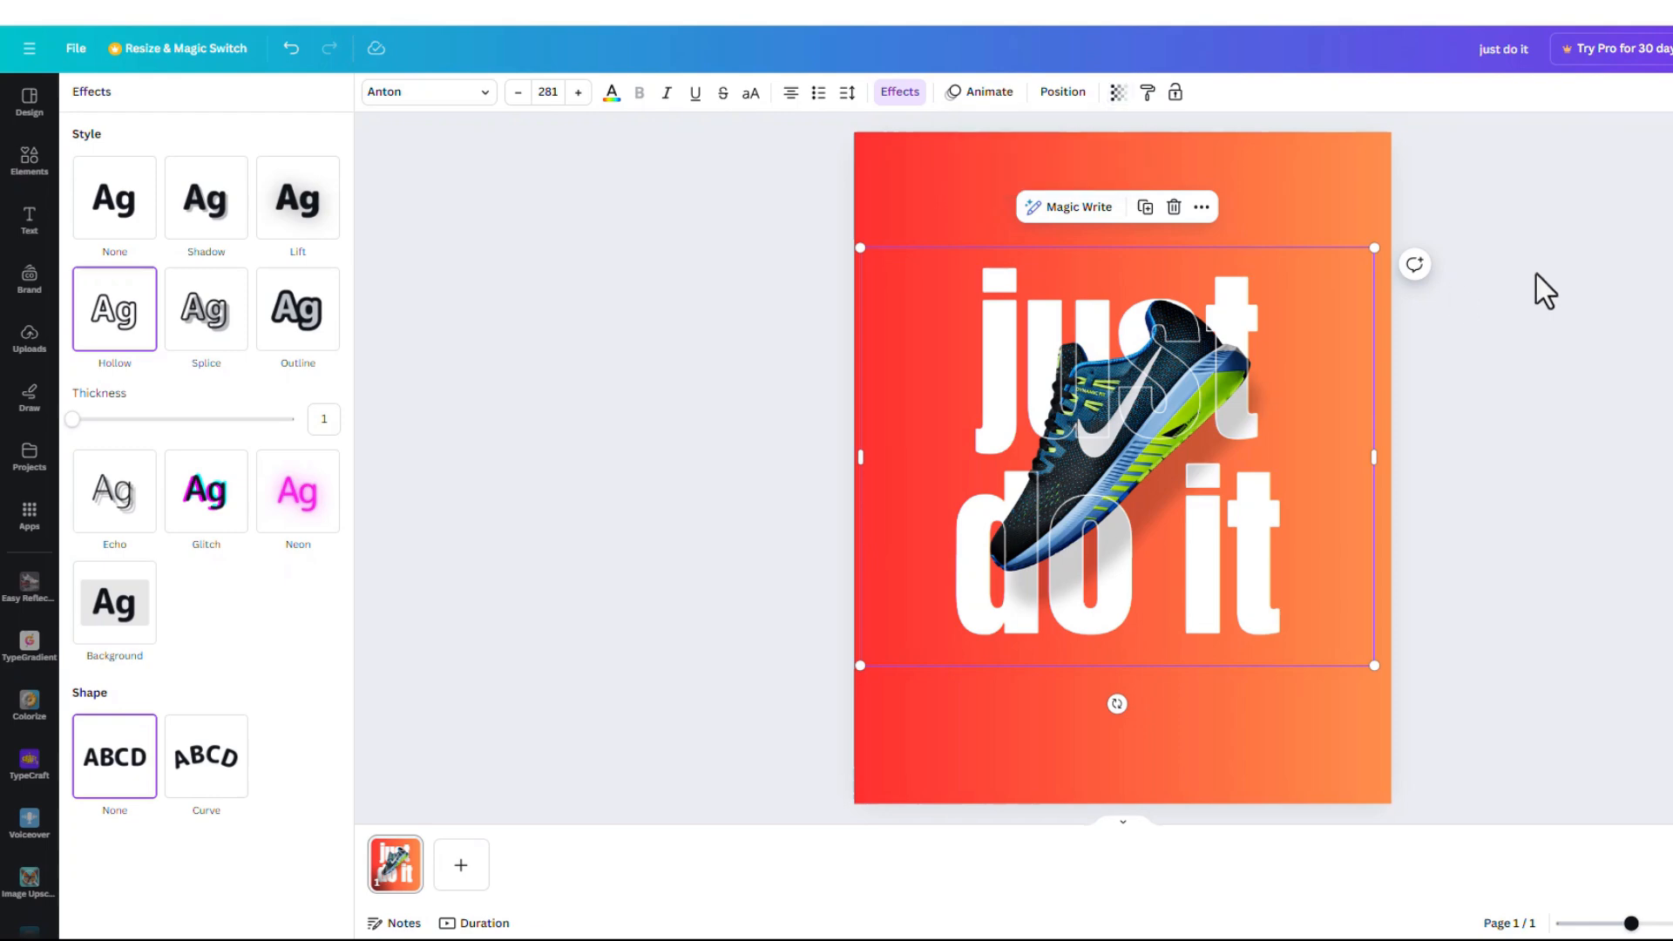
pyautogui.click(1528, 269)
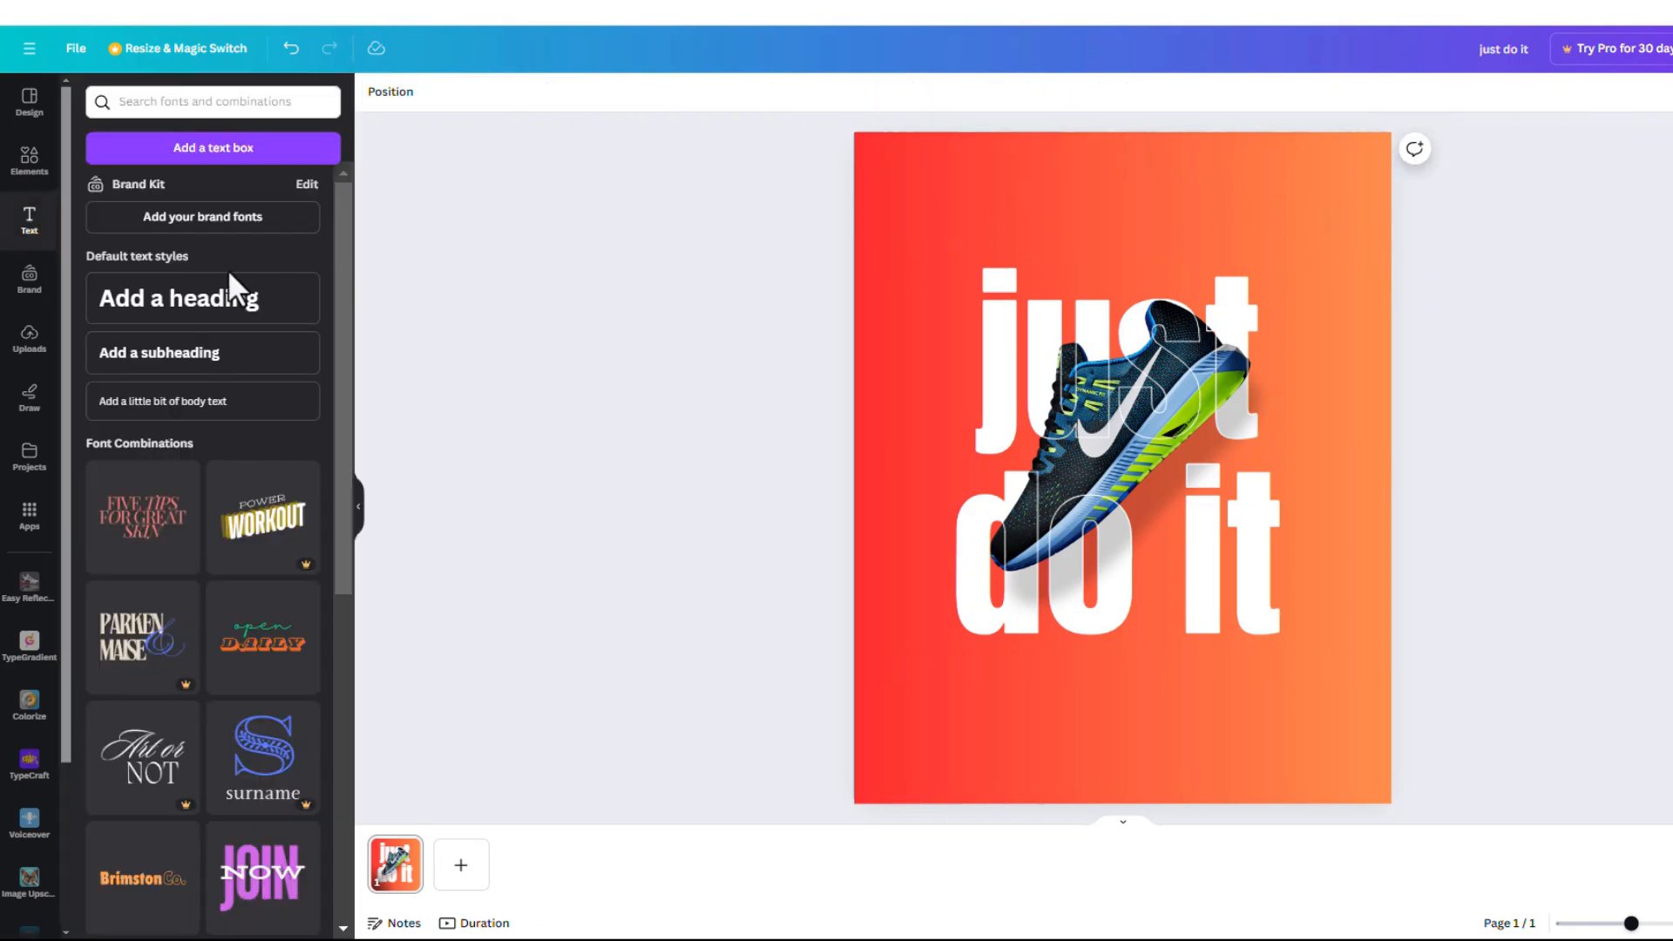
# Step: Insert the uploaded black Nike swoosh, shrink it to a small logo and place it near the page's upper-left corner
pyautogui.click(24, 349)
pyautogui.click(140, 299)
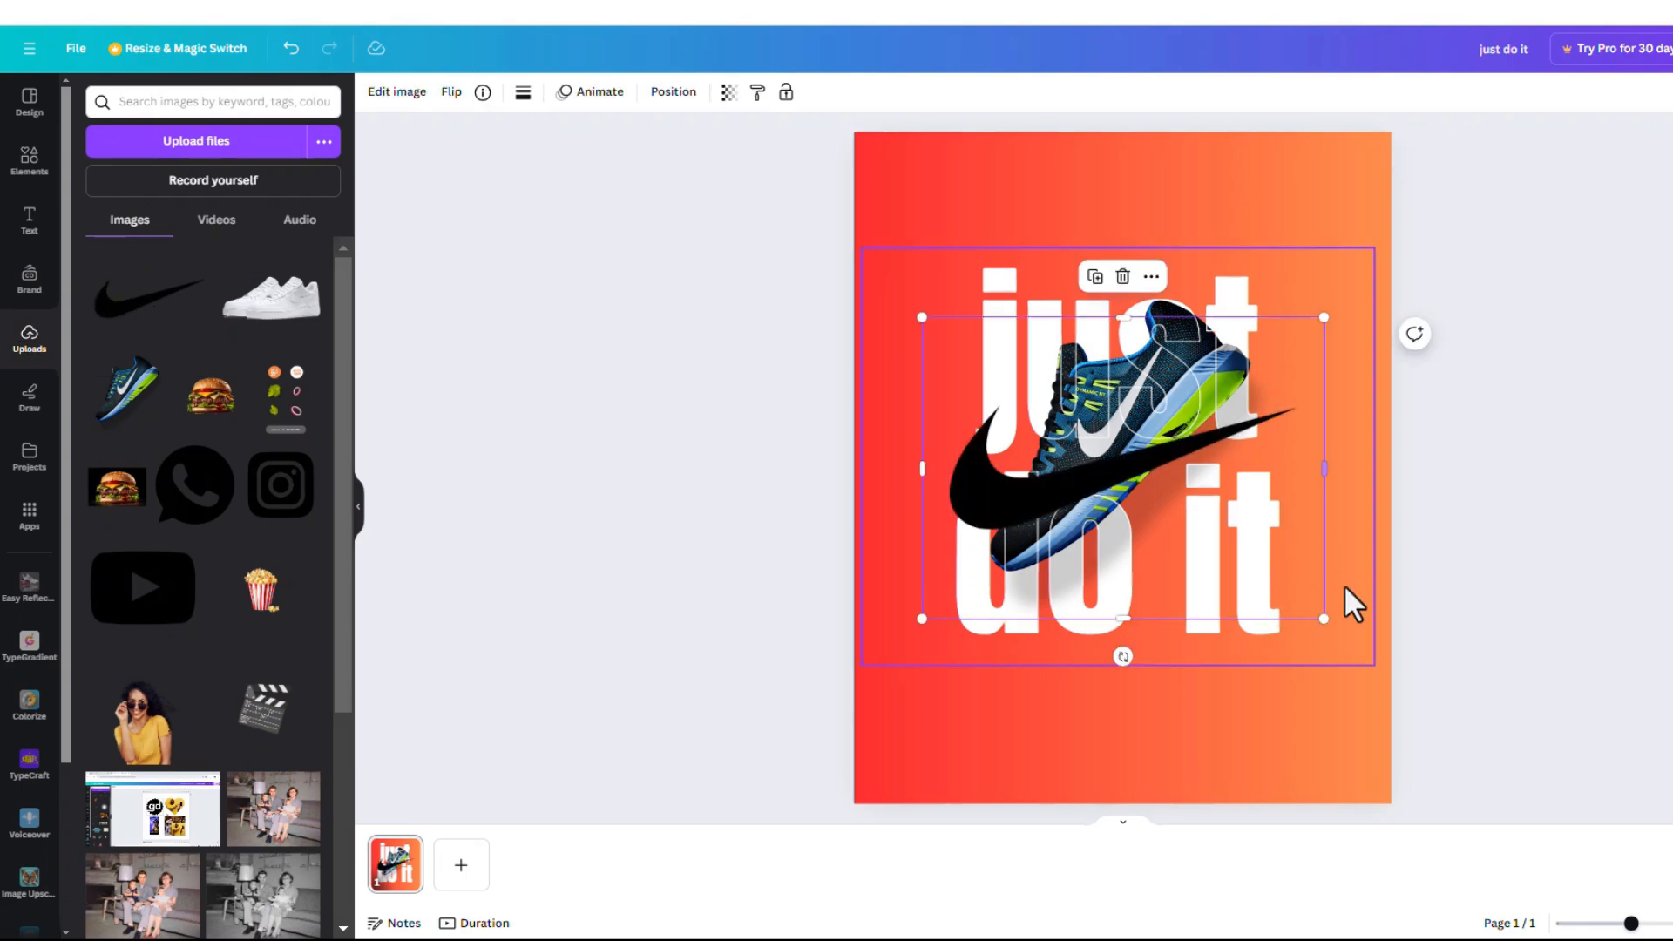
pyautogui.moveTo(1324, 617); pyautogui.dragTo(947, 211)
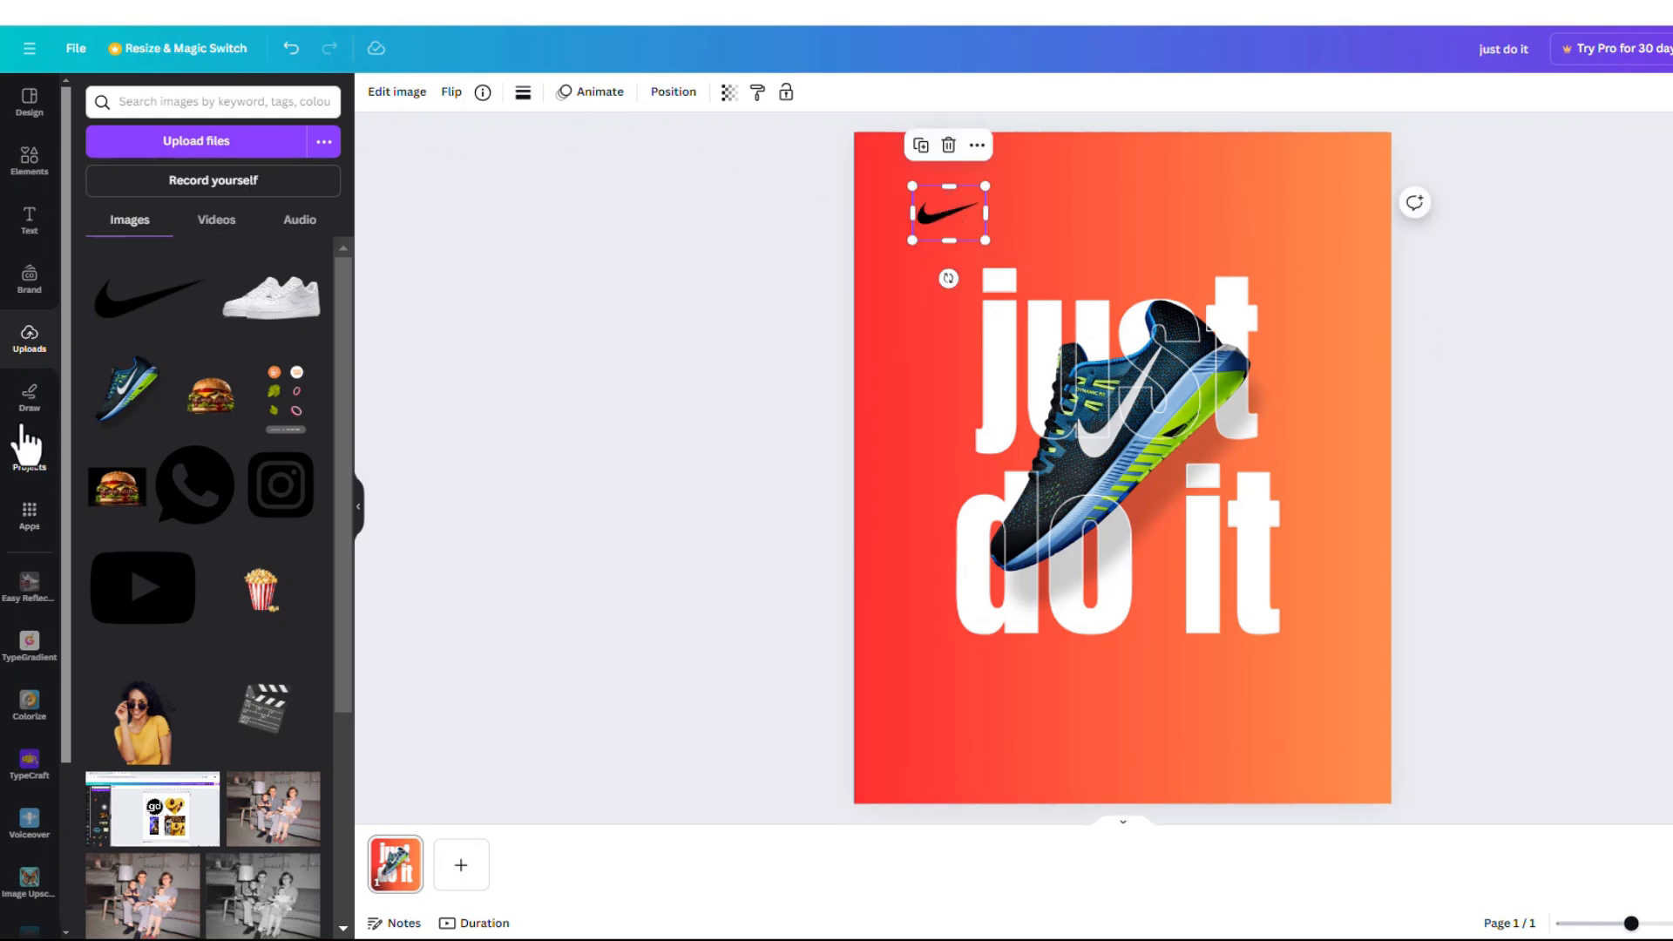
# Step: Add a small body text reading "just do it" beneath the swoosh logo and select all of its text
pyautogui.click(28, 222)
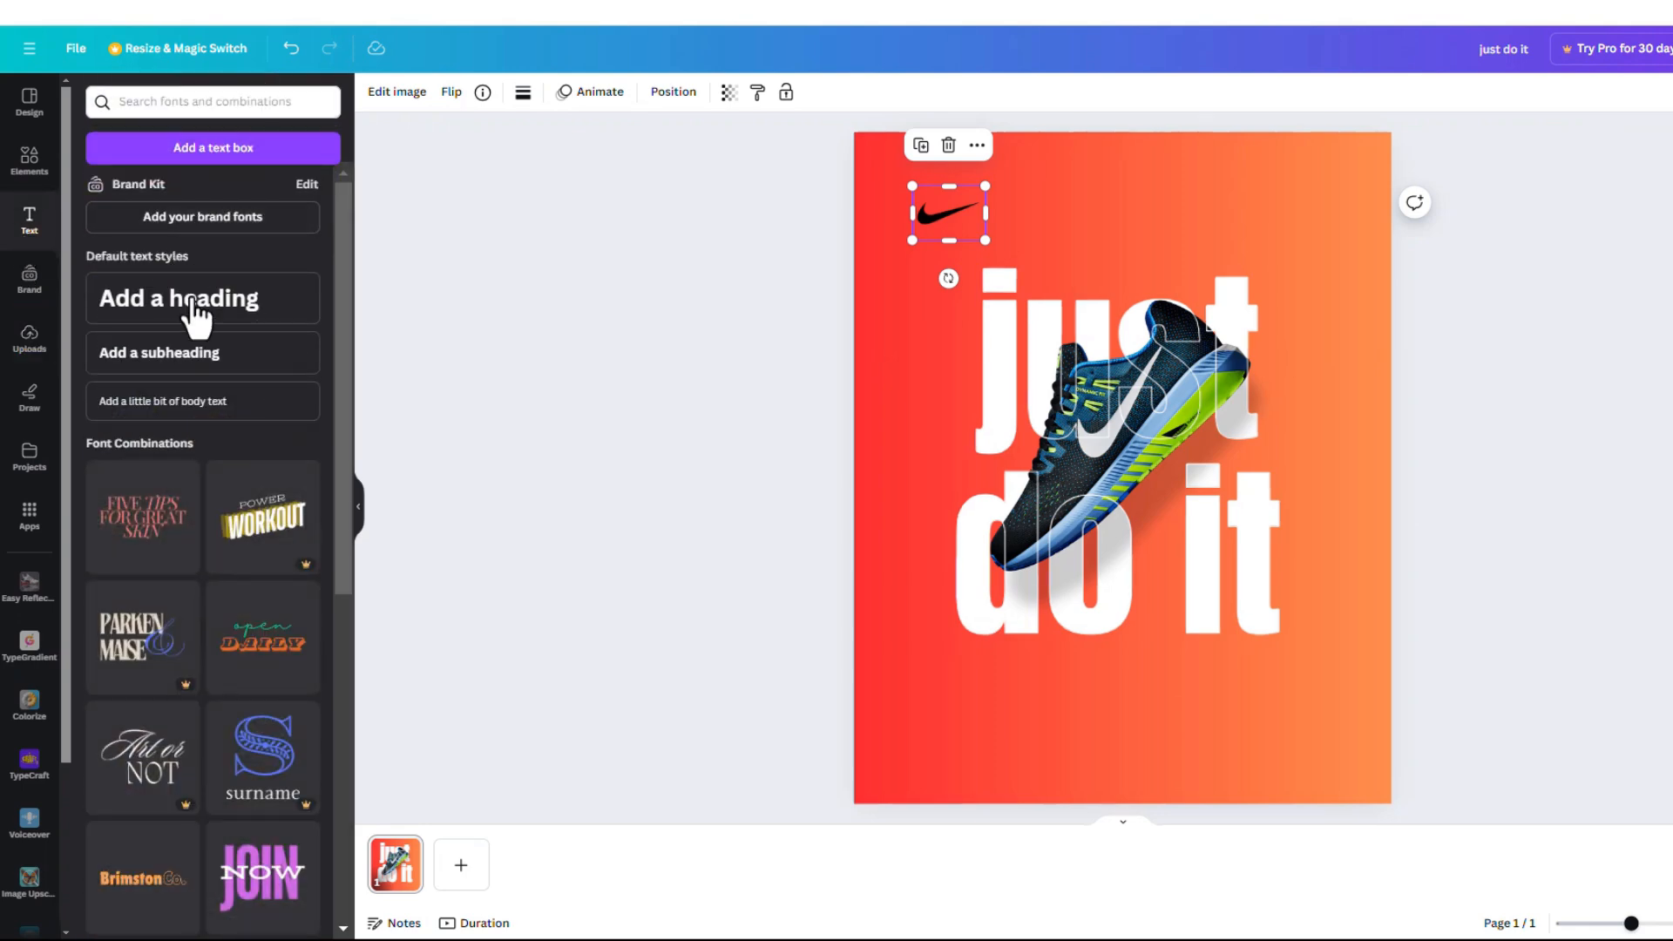
pyautogui.click(180, 404)
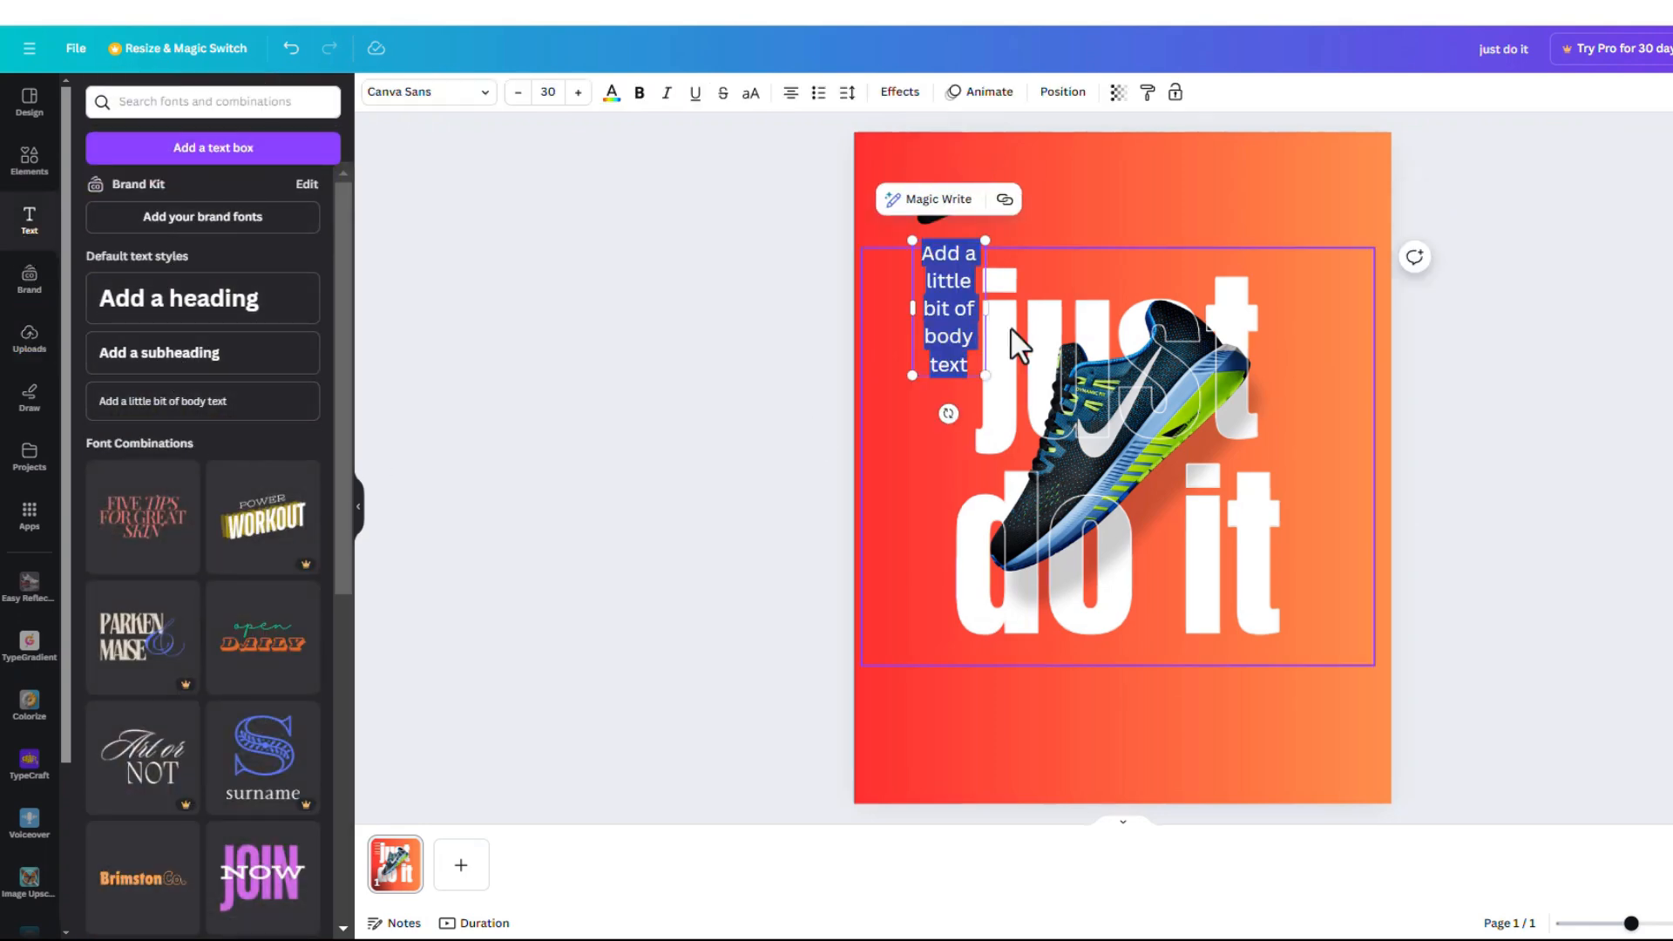
pyautogui.write('just d')
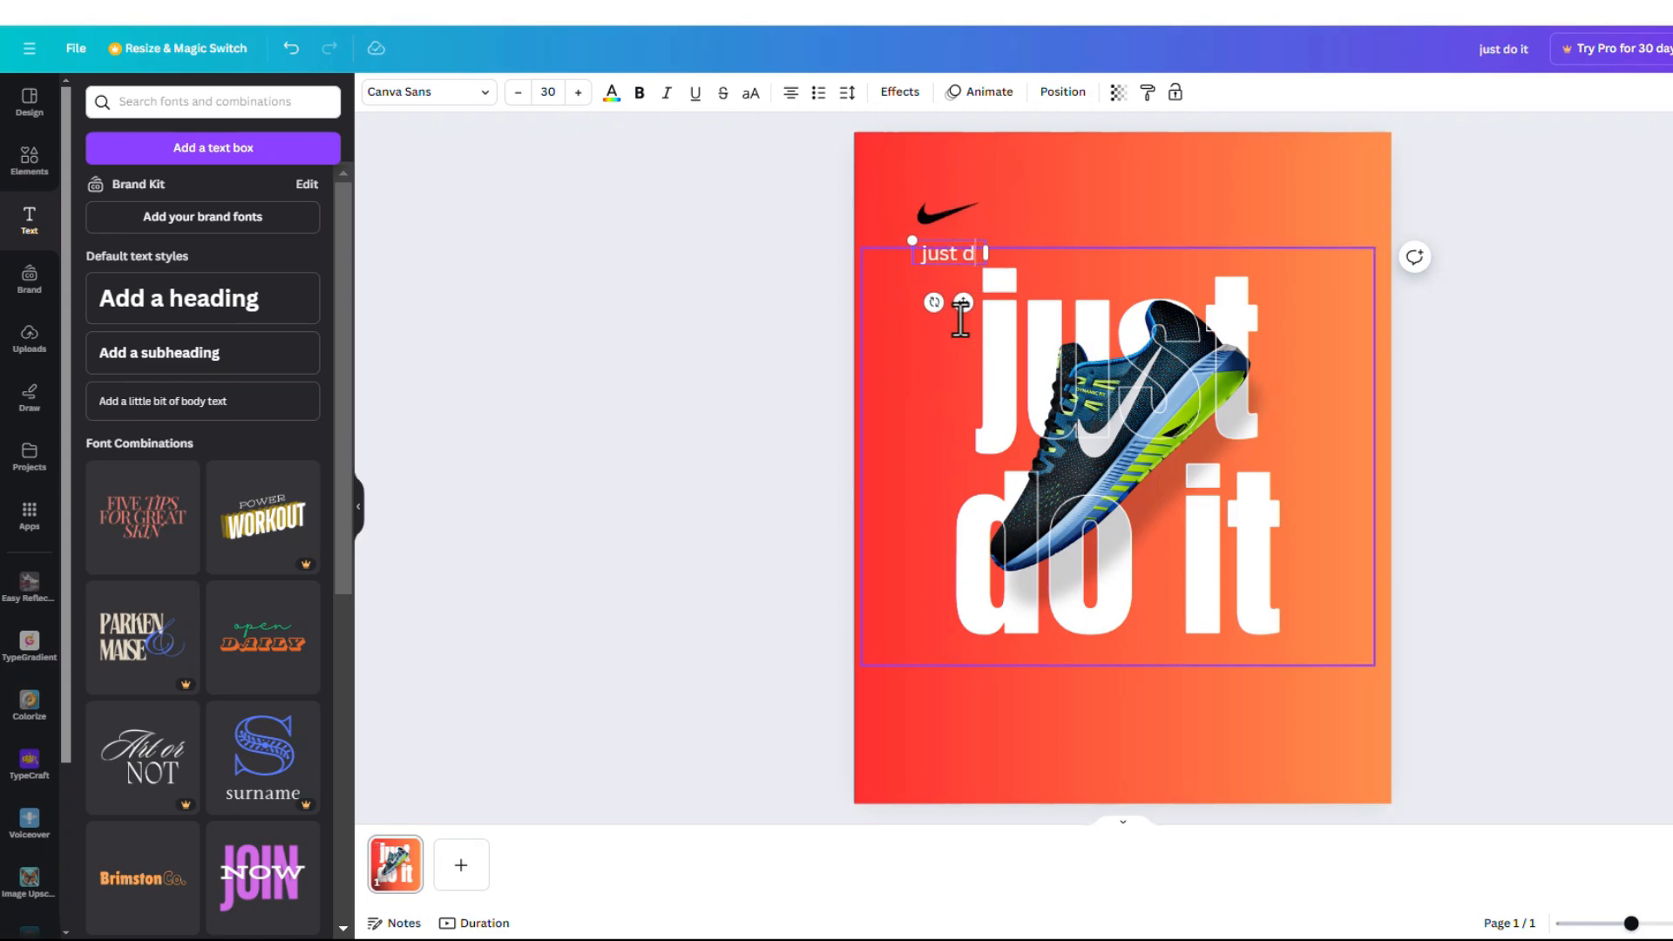
pyautogui.write('o it')
pyautogui.hotkey('ctrl', 'a')
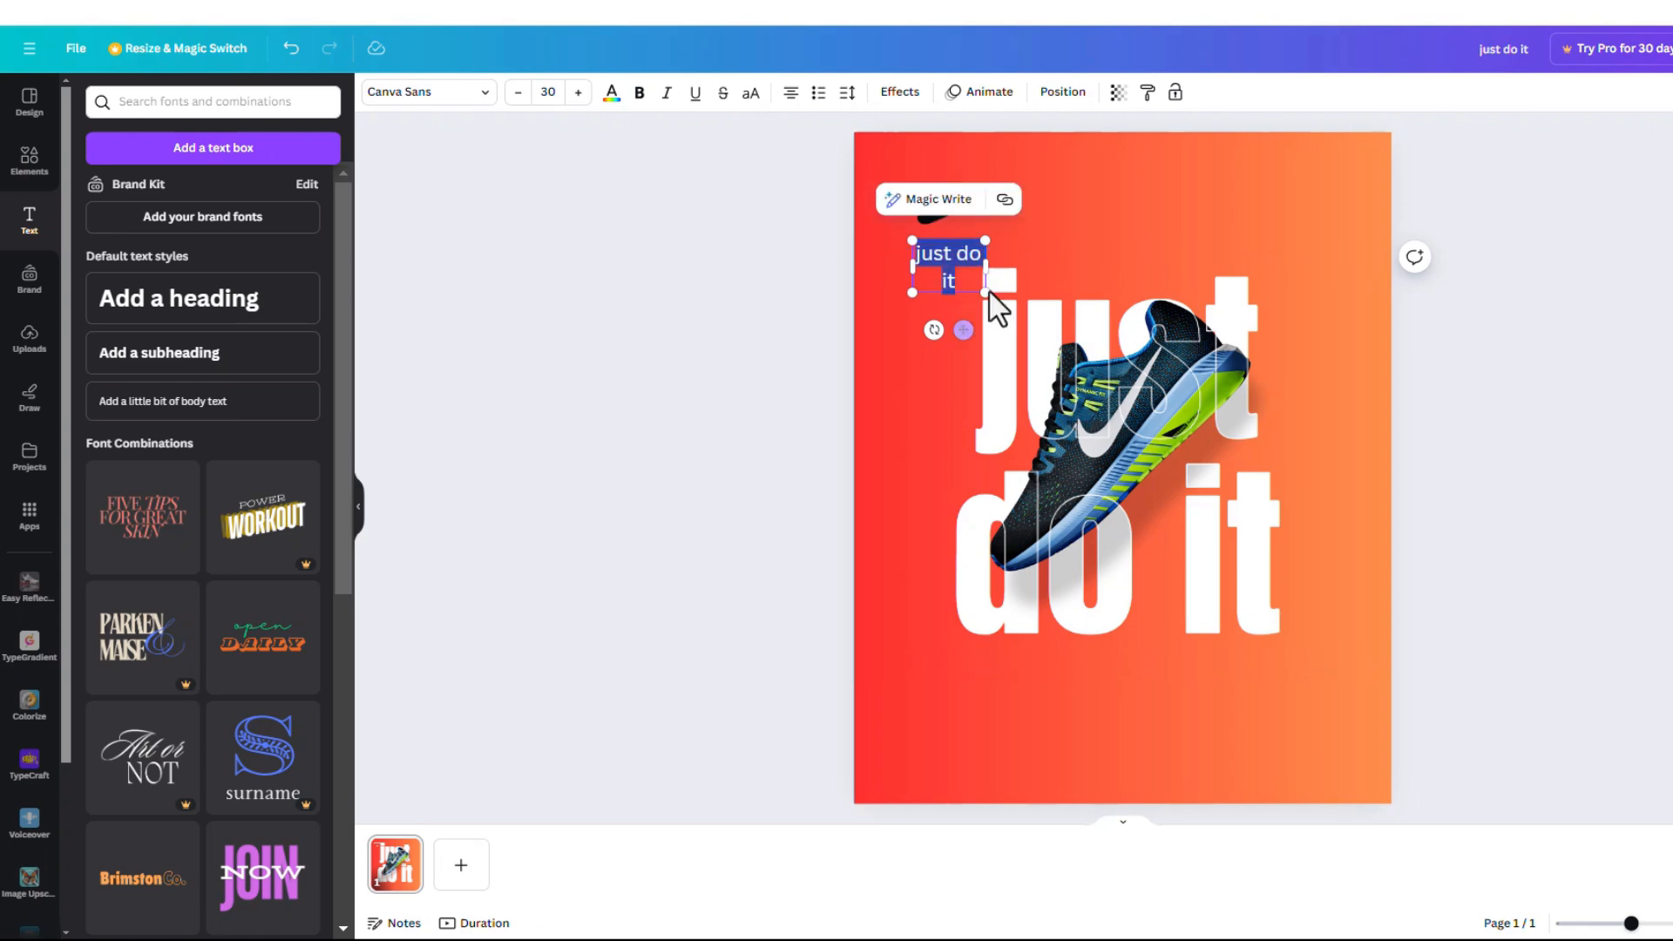
# Step: Generate a paragraph from the small "just do it" text with Magic Write's Continue writing option, and shorten the result
pyautogui.click(936, 203)
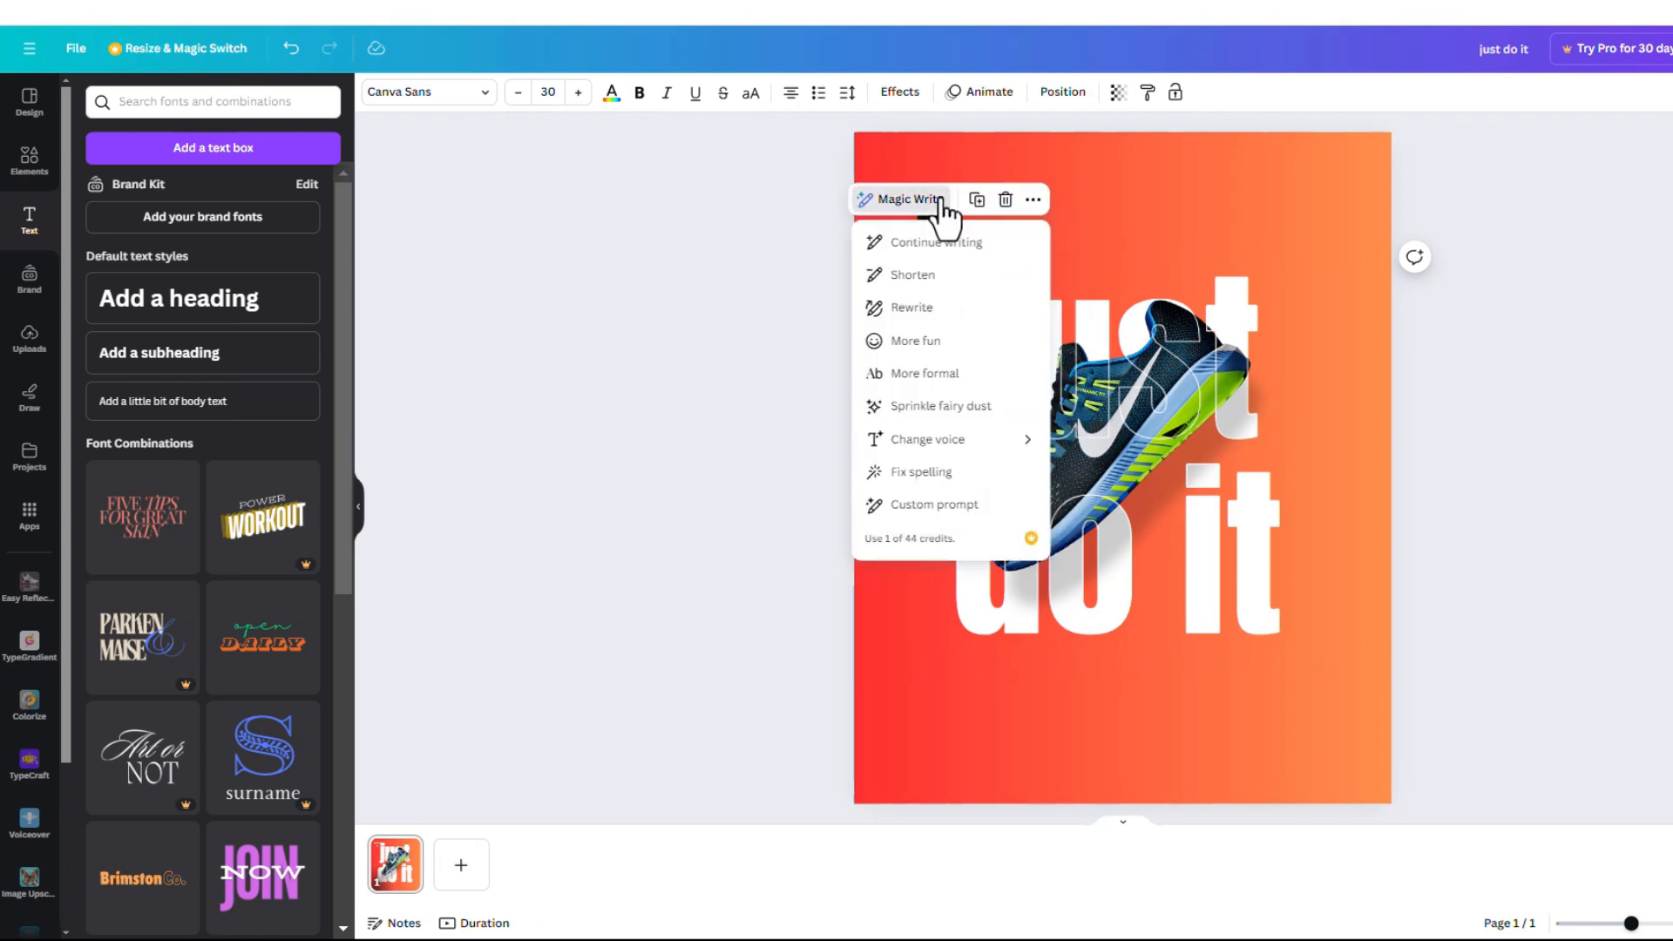
pyautogui.click(965, 244)
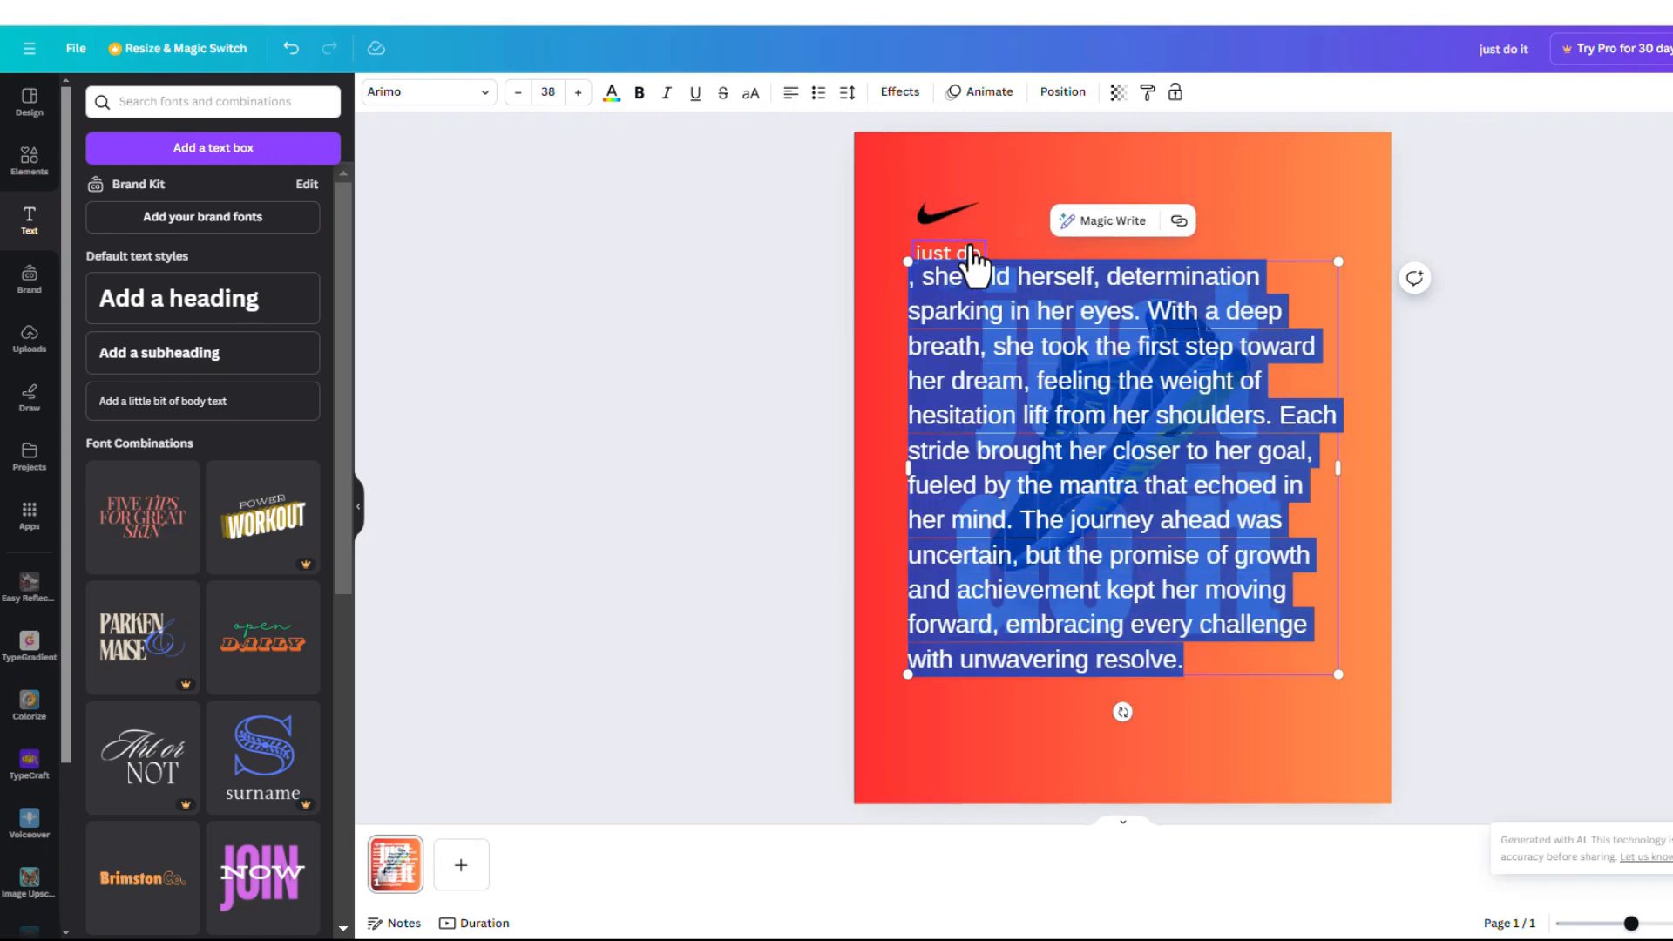
pyautogui.click(1094, 221)
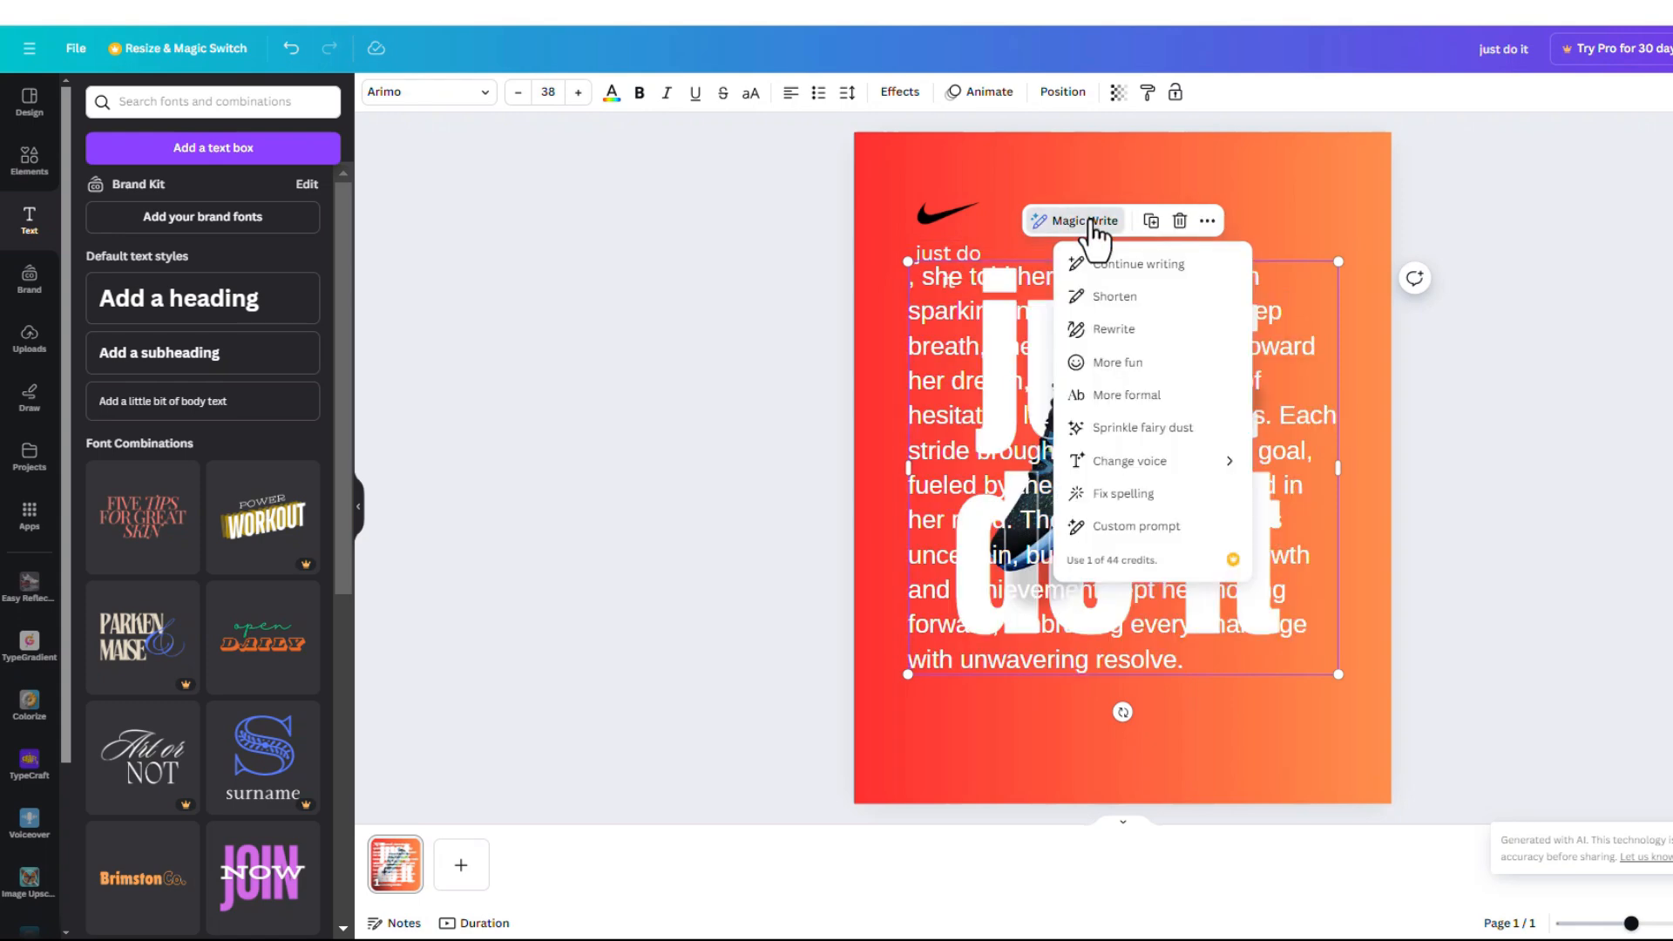
pyautogui.click(1120, 300)
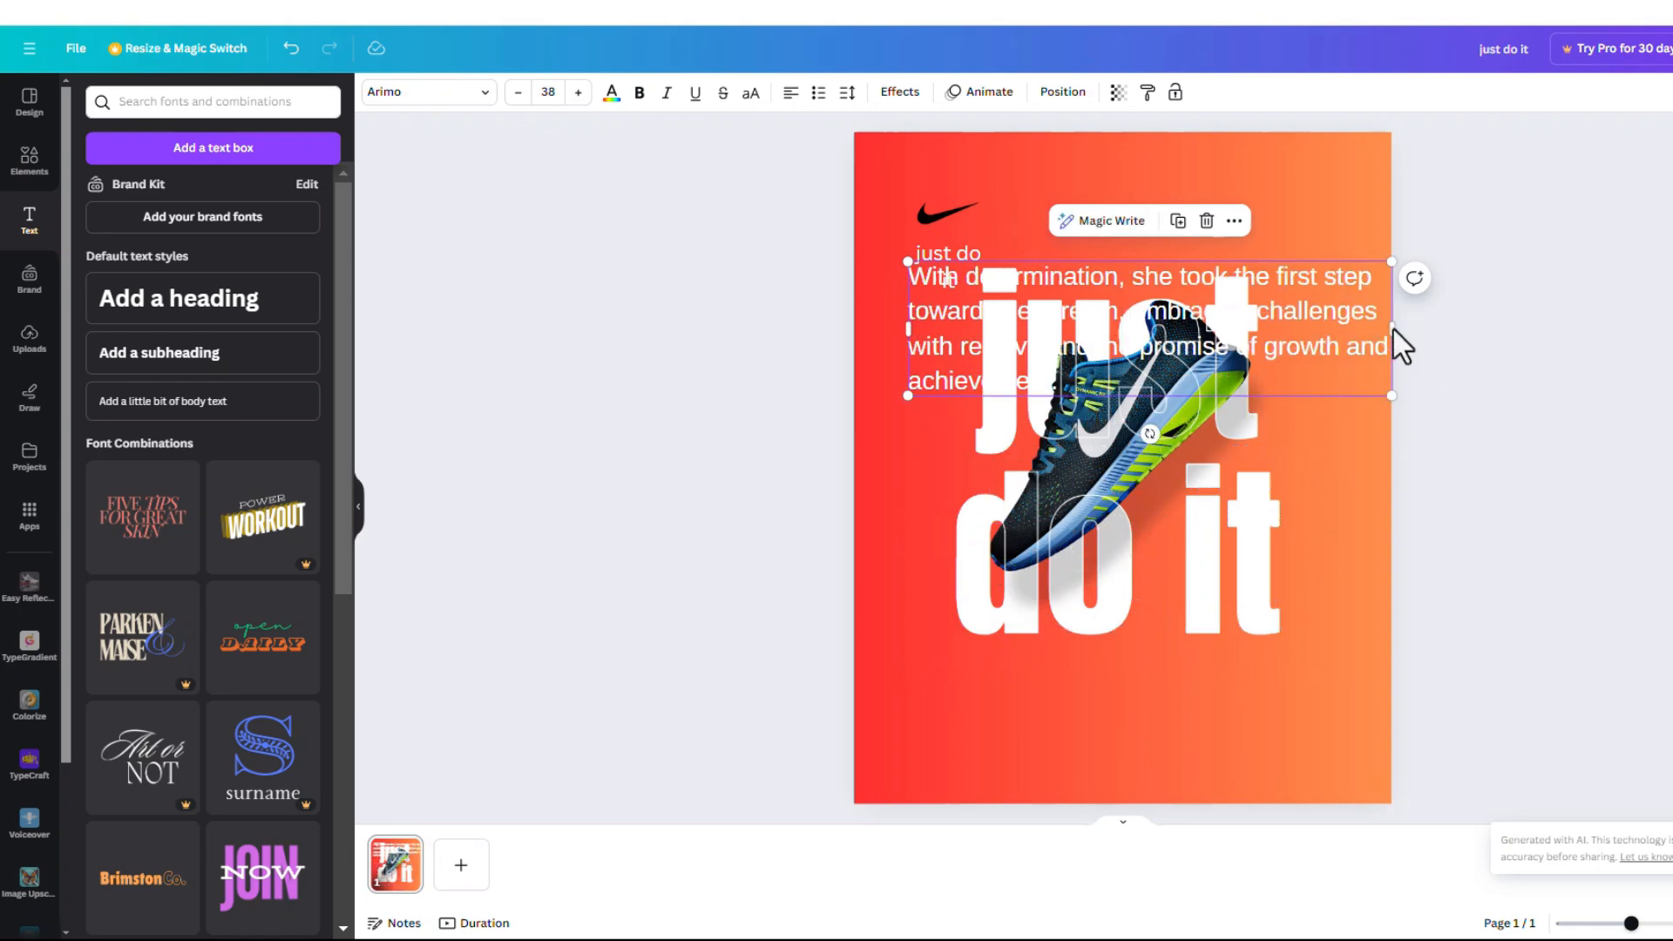
# Step: Shrink the generated paragraph to font size 17 on two lines and centre it below the large heading
pyautogui.moveTo(1391, 328); pyautogui.dragTo(1251, 322)
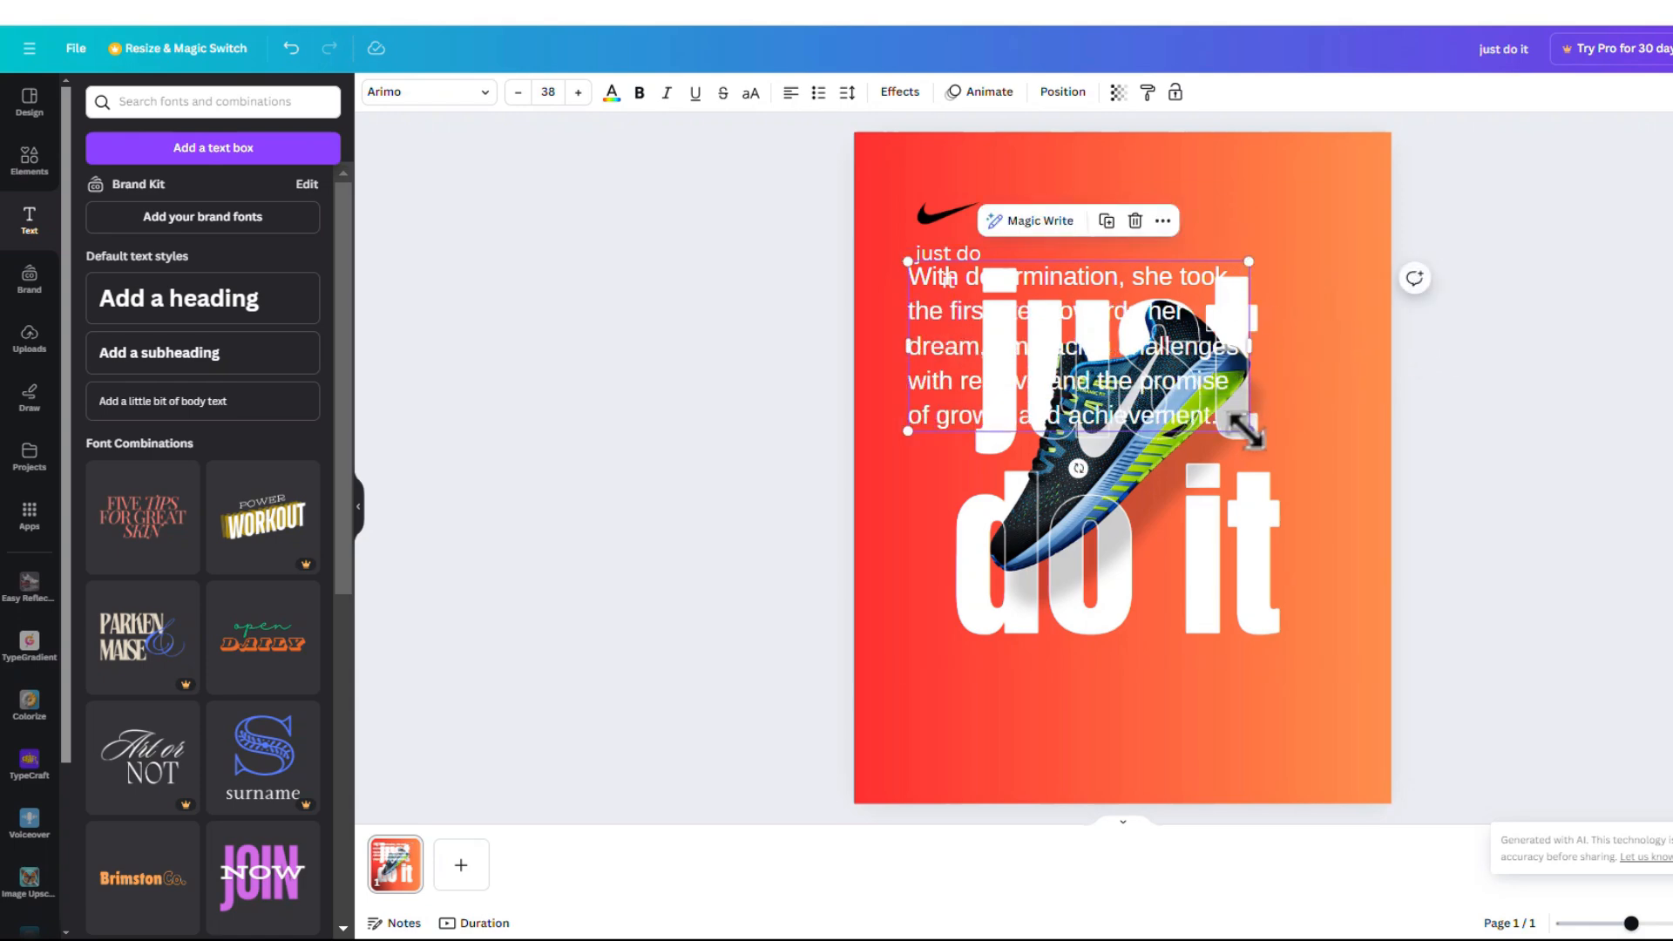
pyautogui.moveTo(1249, 430); pyautogui.dragTo(1357, 280)
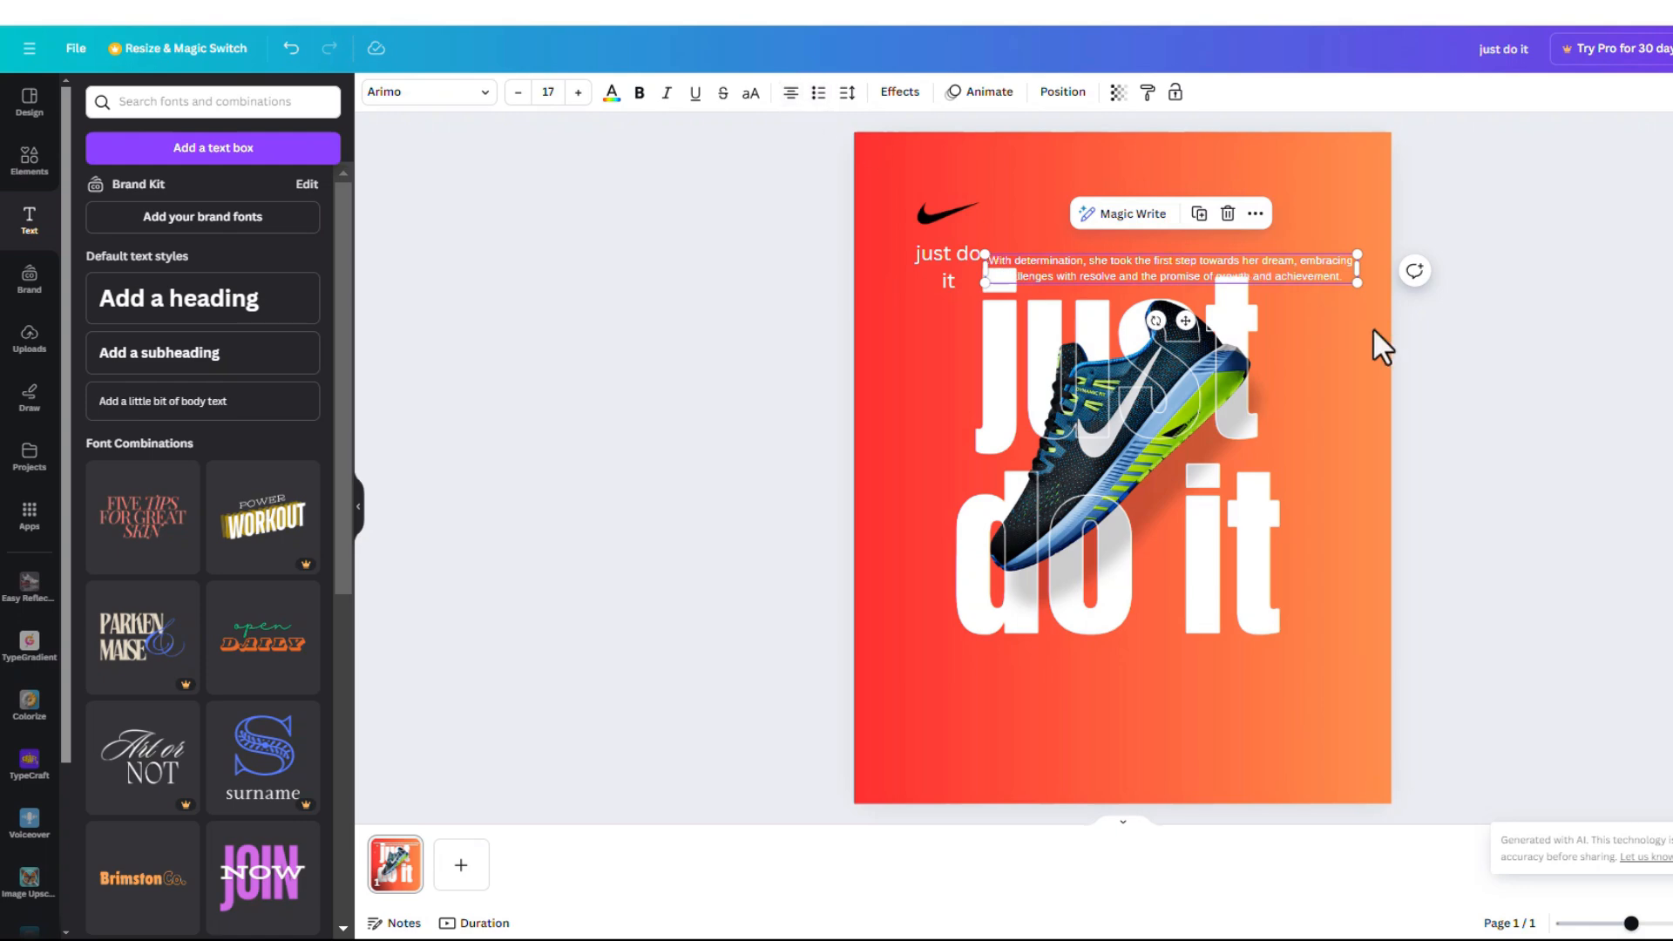
pyautogui.moveTo(1314, 280); pyautogui.dragTo(1306, 688)
pyautogui.moveTo(1136, 749); pyautogui.dragTo(1139, 751)
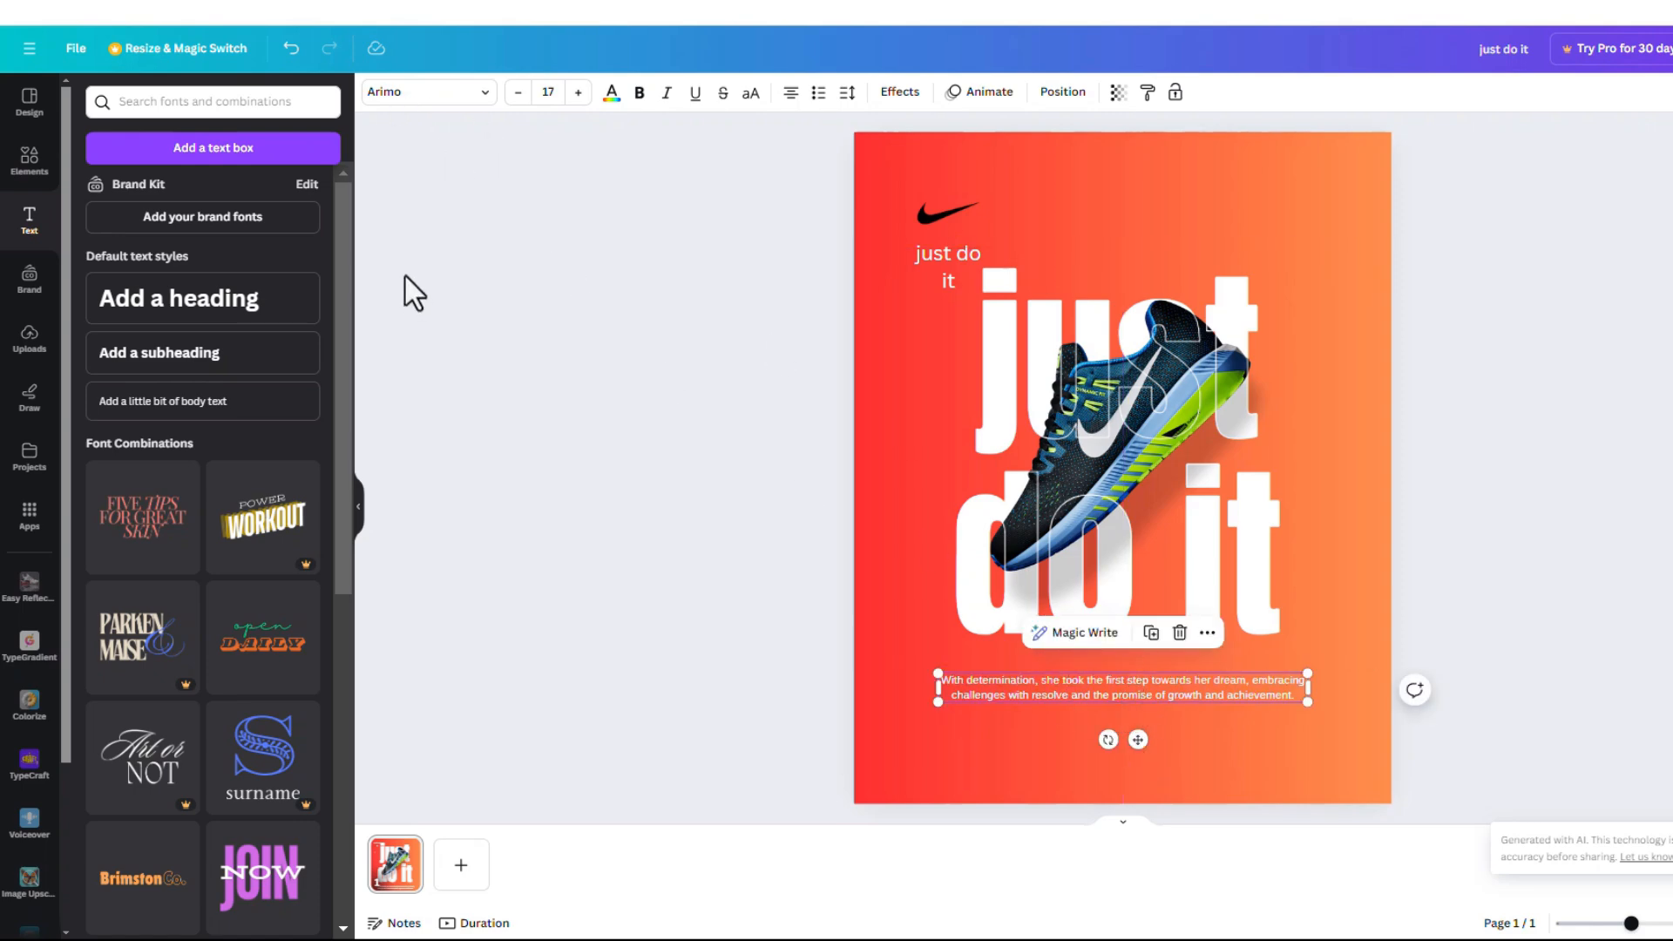
# Step: Set the paragraph in Canva Sans at size 15.9, centred below the heading, and delete the small "just do it" text beneath the swoosh
pyautogui.click(482, 94)
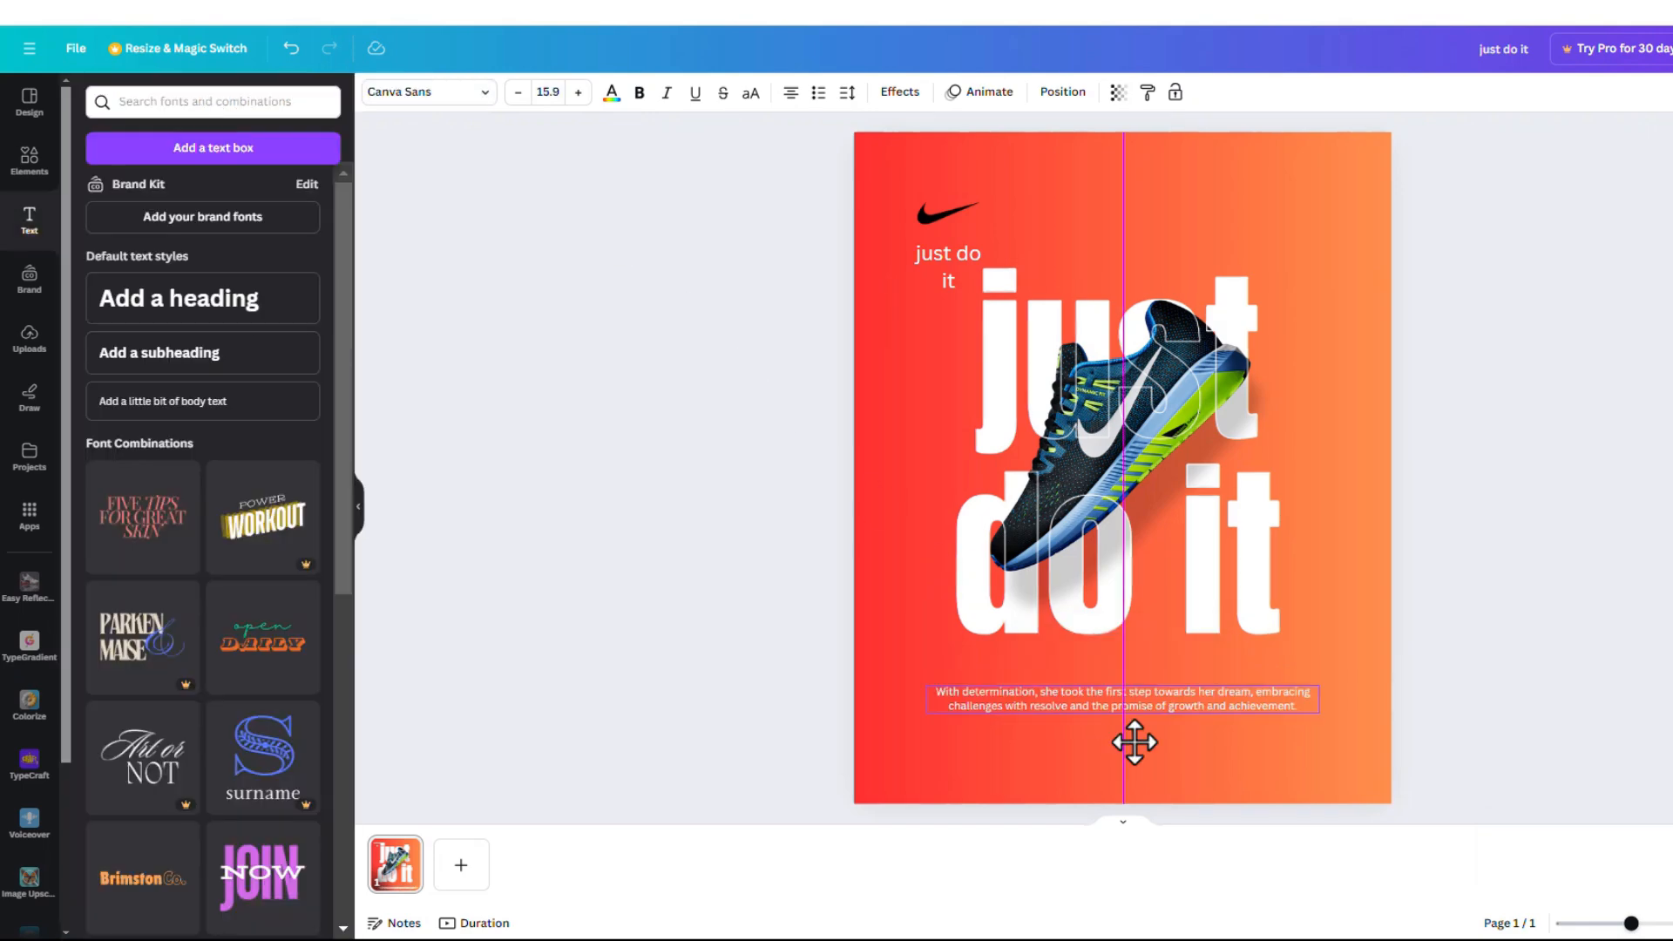
pyautogui.moveTo(1135, 739); pyautogui.dragTo(1137, 750)
pyautogui.click(946, 252)
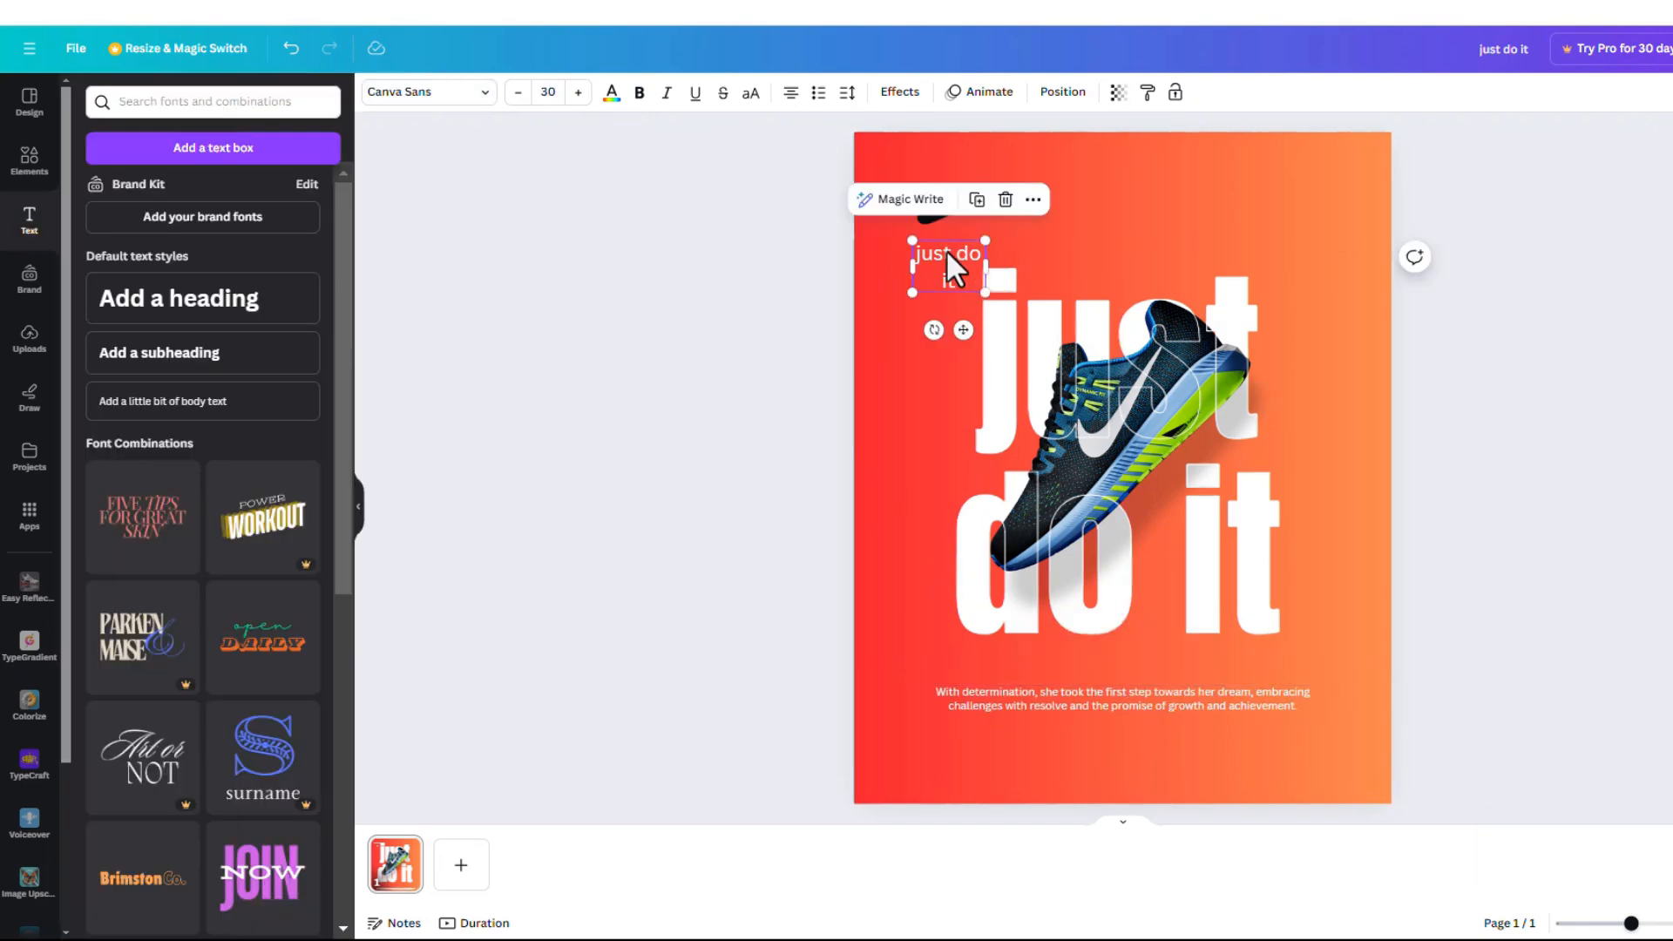
pyautogui.press('Delete')
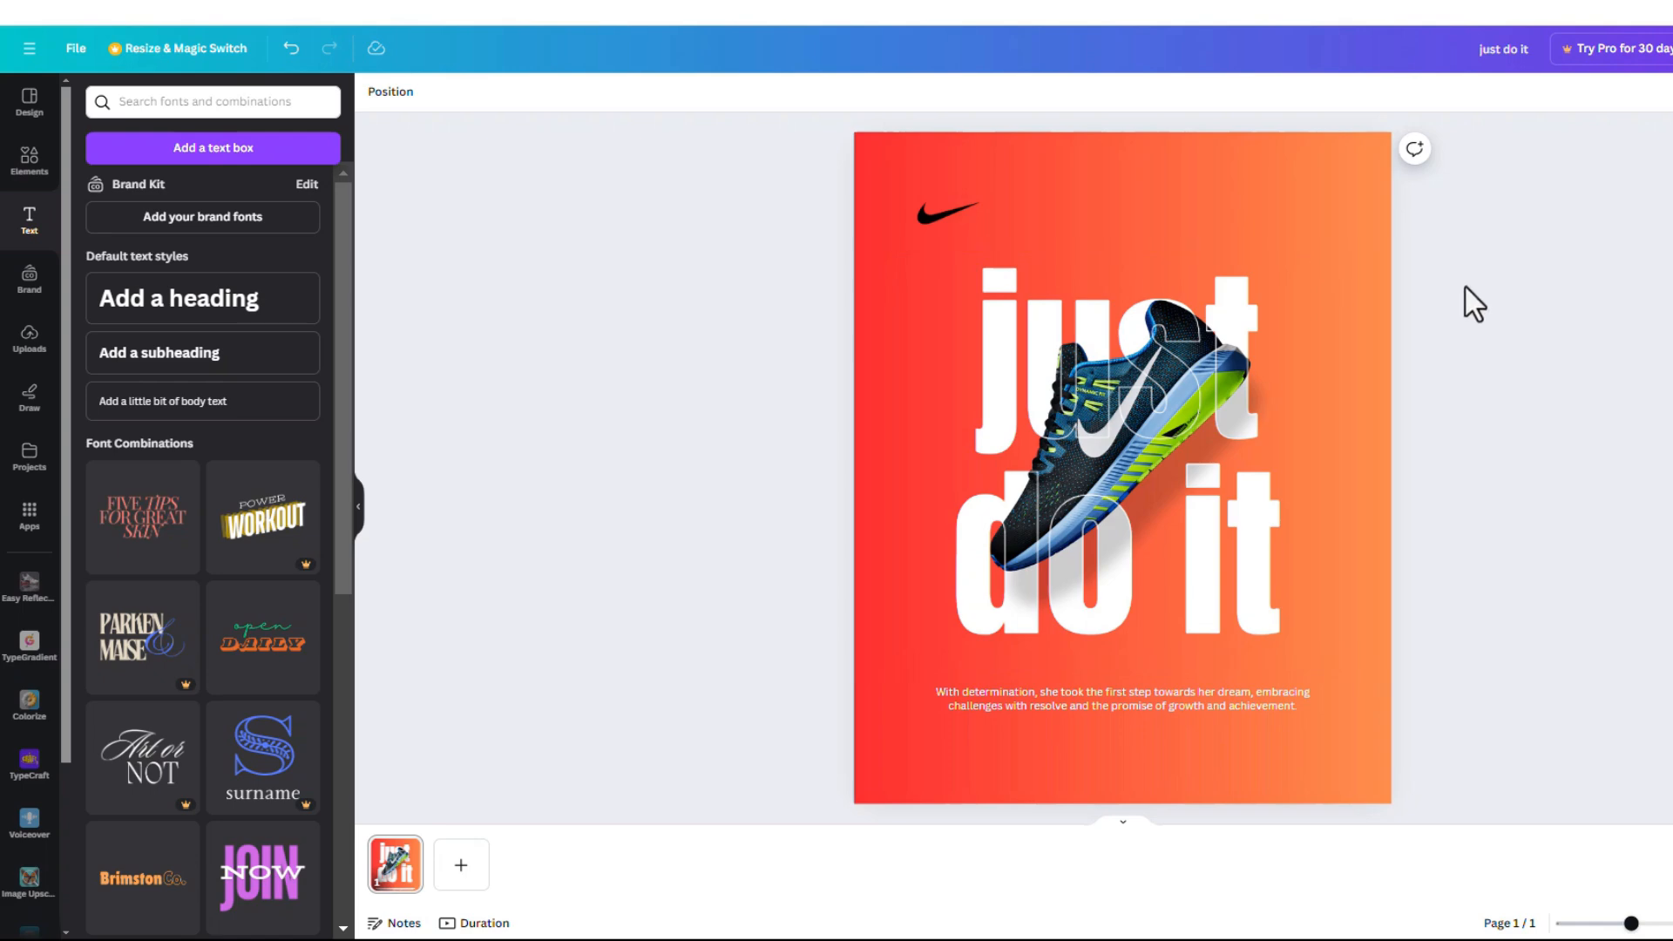
# Step: Select both heading layers together with the shoe and enlarge them proportionally to a heading size of 316
pyautogui.moveTo(1466, 284); pyautogui.dragTo(740, 689)
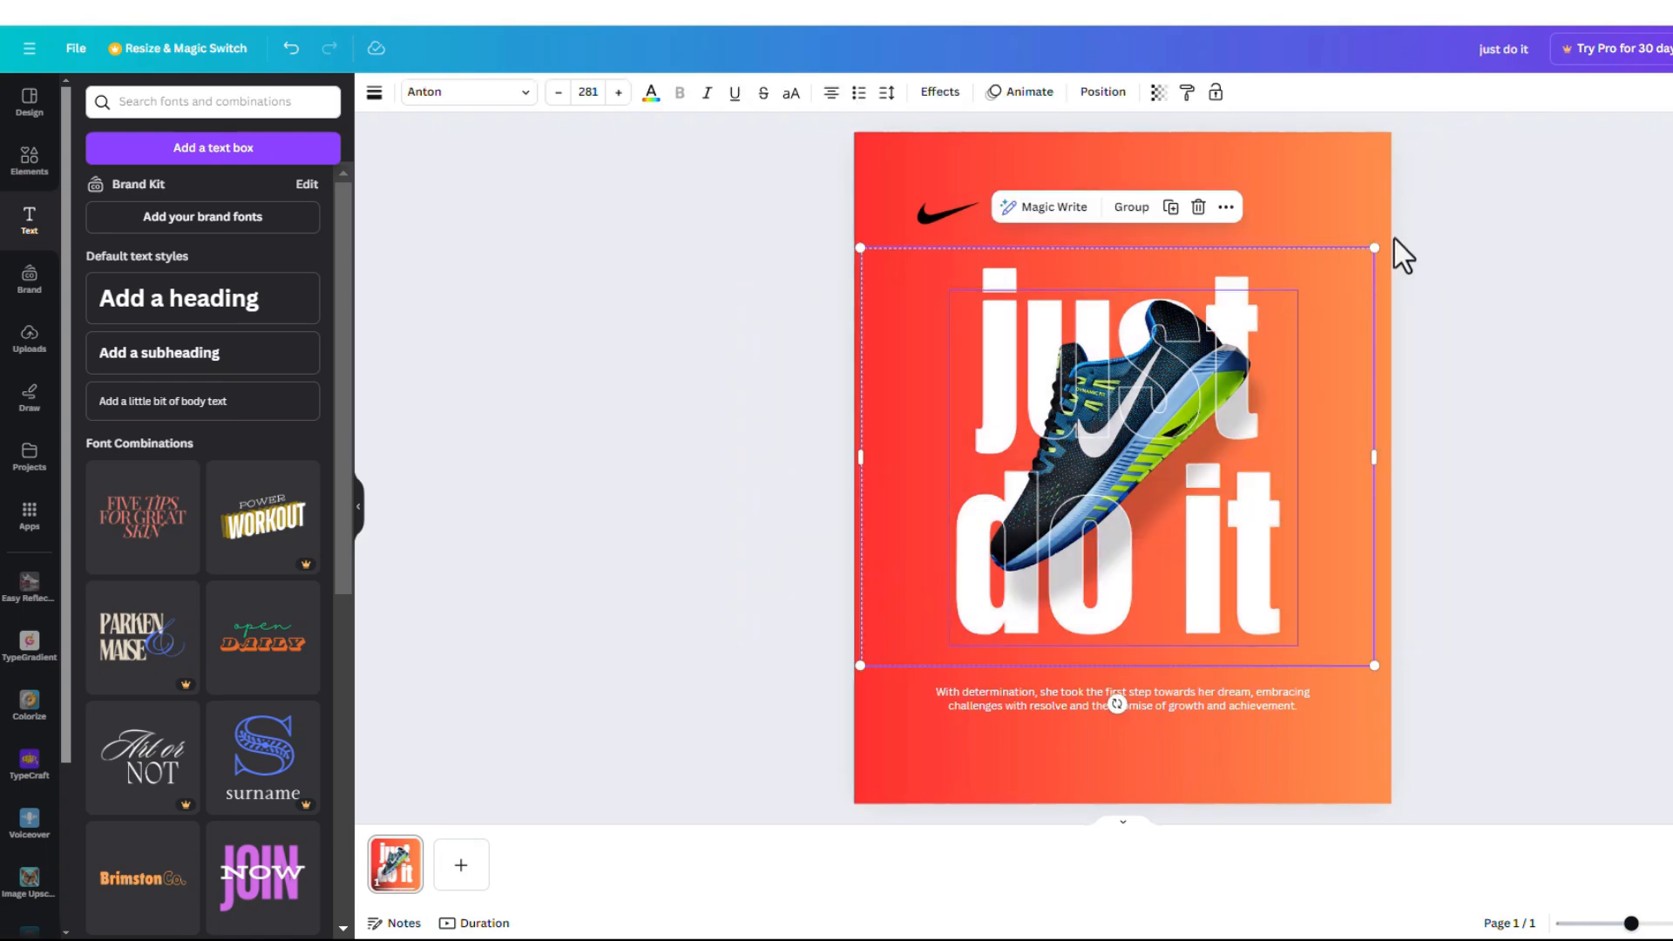
pyautogui.moveTo(1376, 249); pyautogui.dragTo(1405, 218)
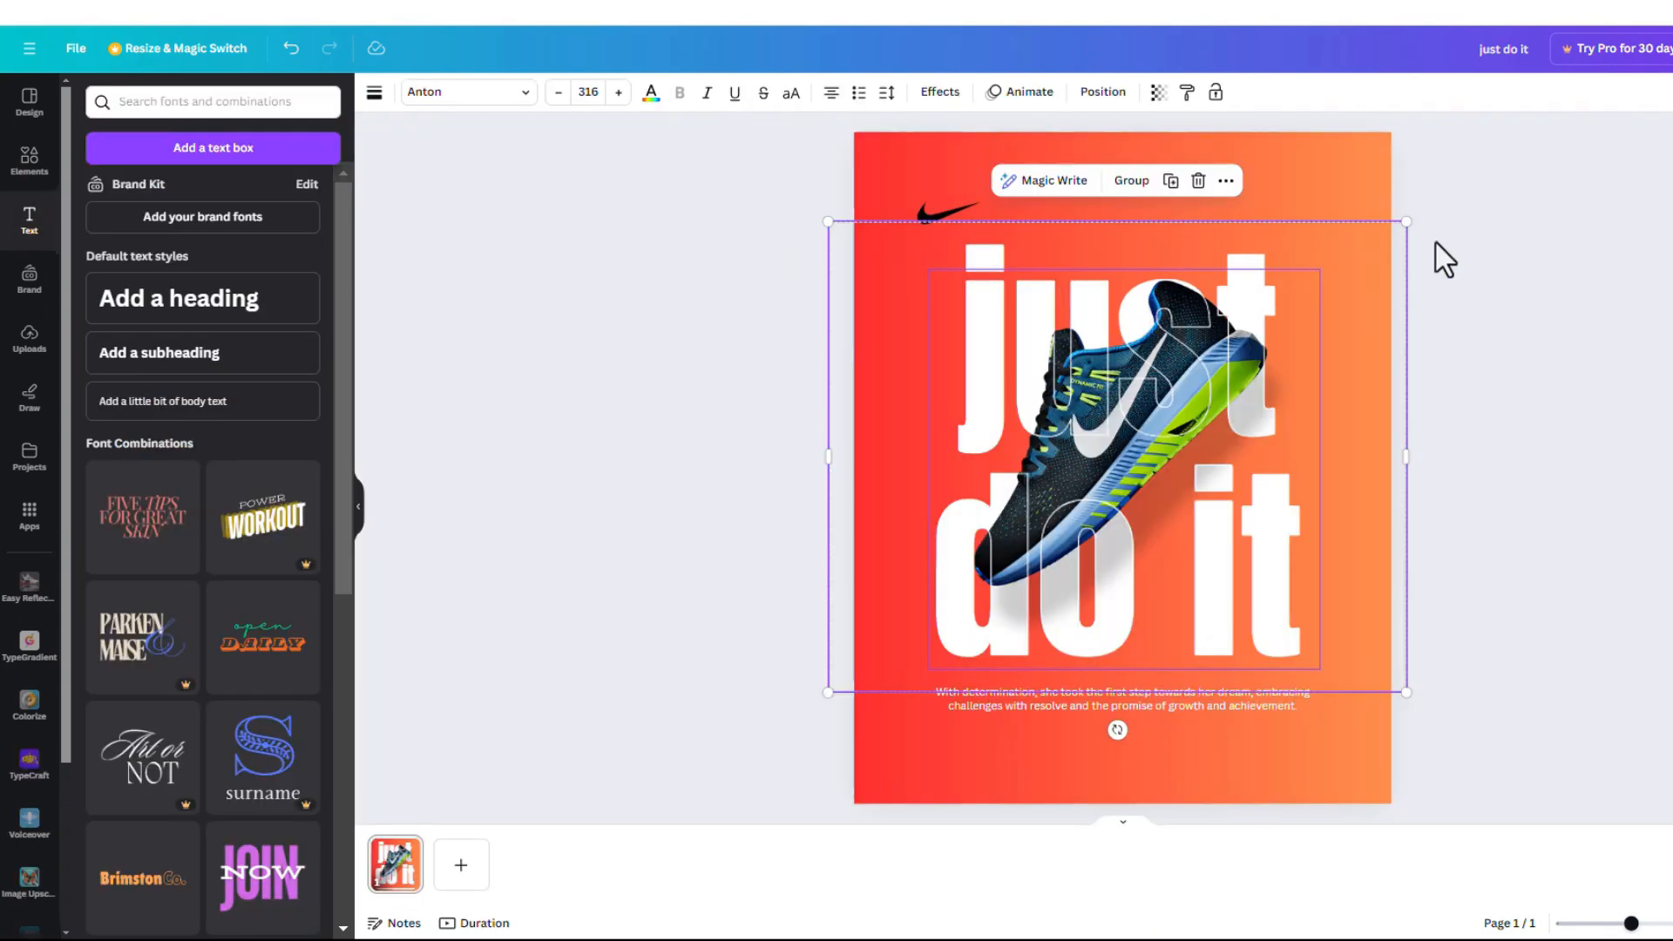
pyautogui.click(1519, 231)
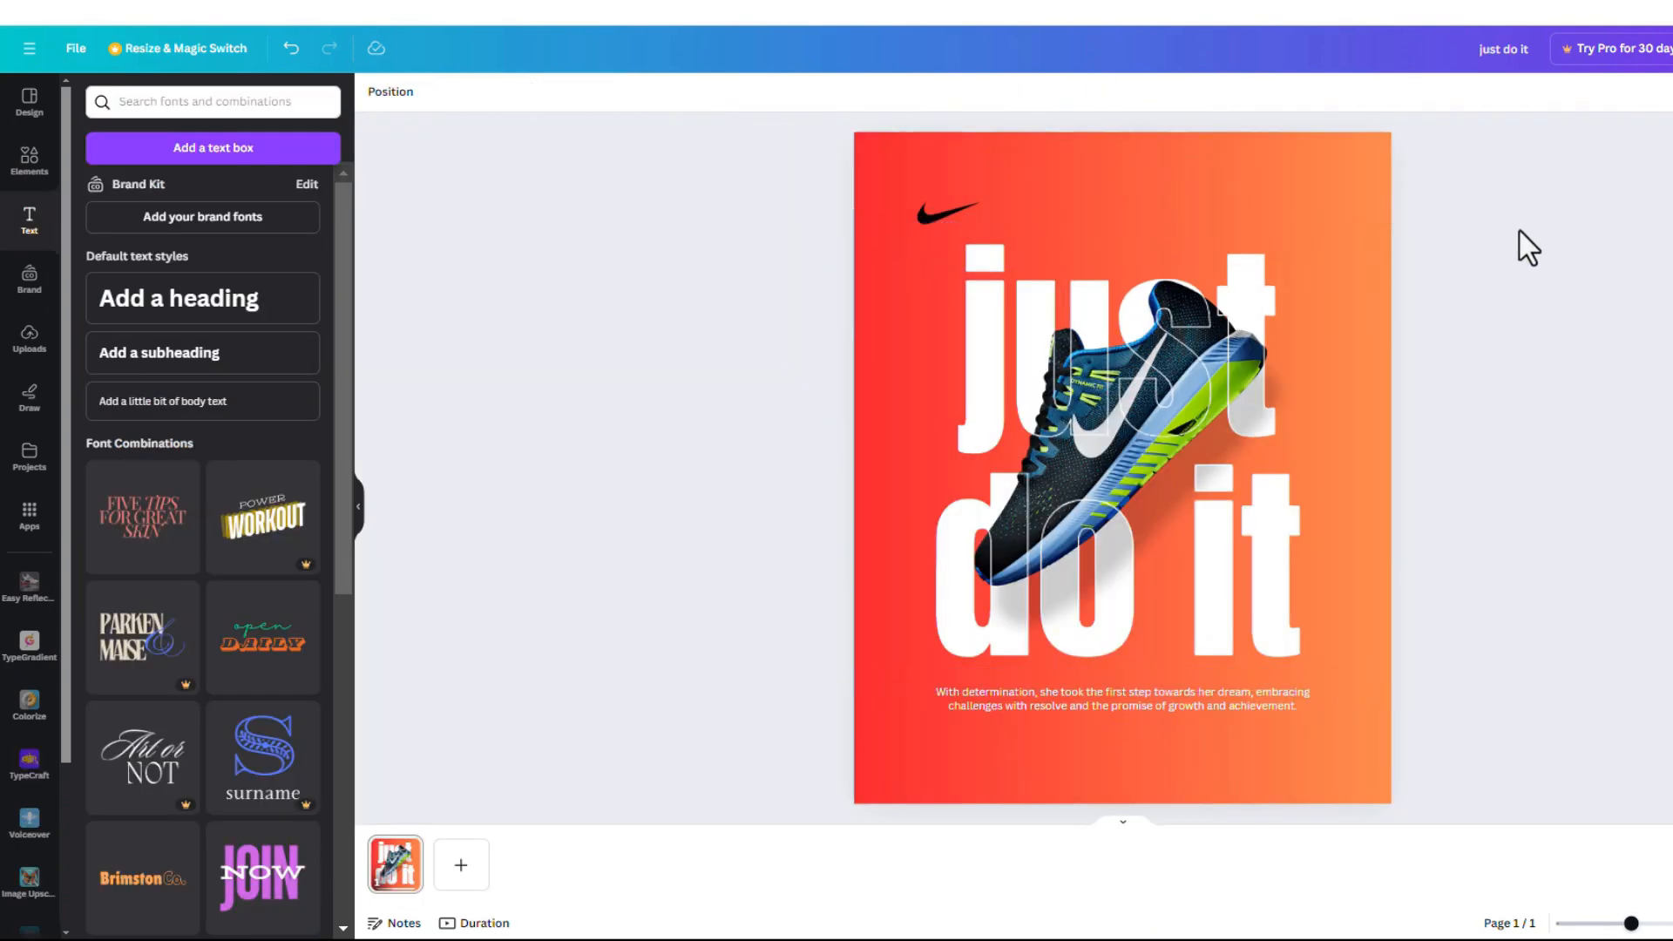
# Step: Select the shoe layer alone, enlarge it slightly and shift it a little down and left over the heading
pyautogui.click(1077, 476)
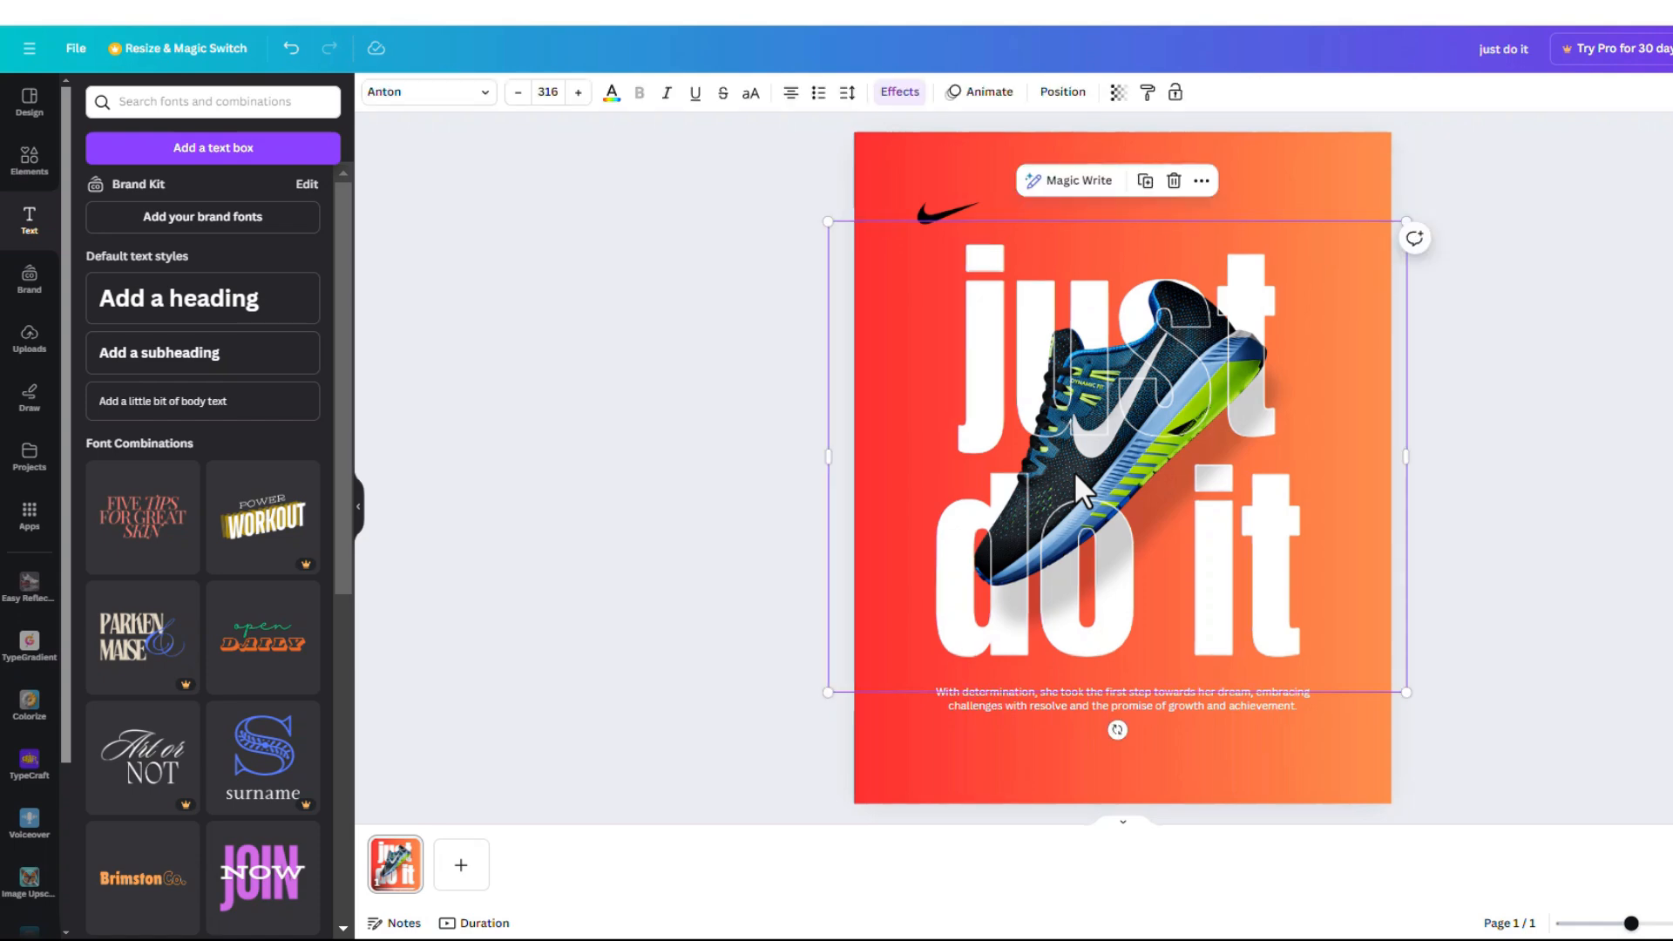
pyautogui.click(1063, 93)
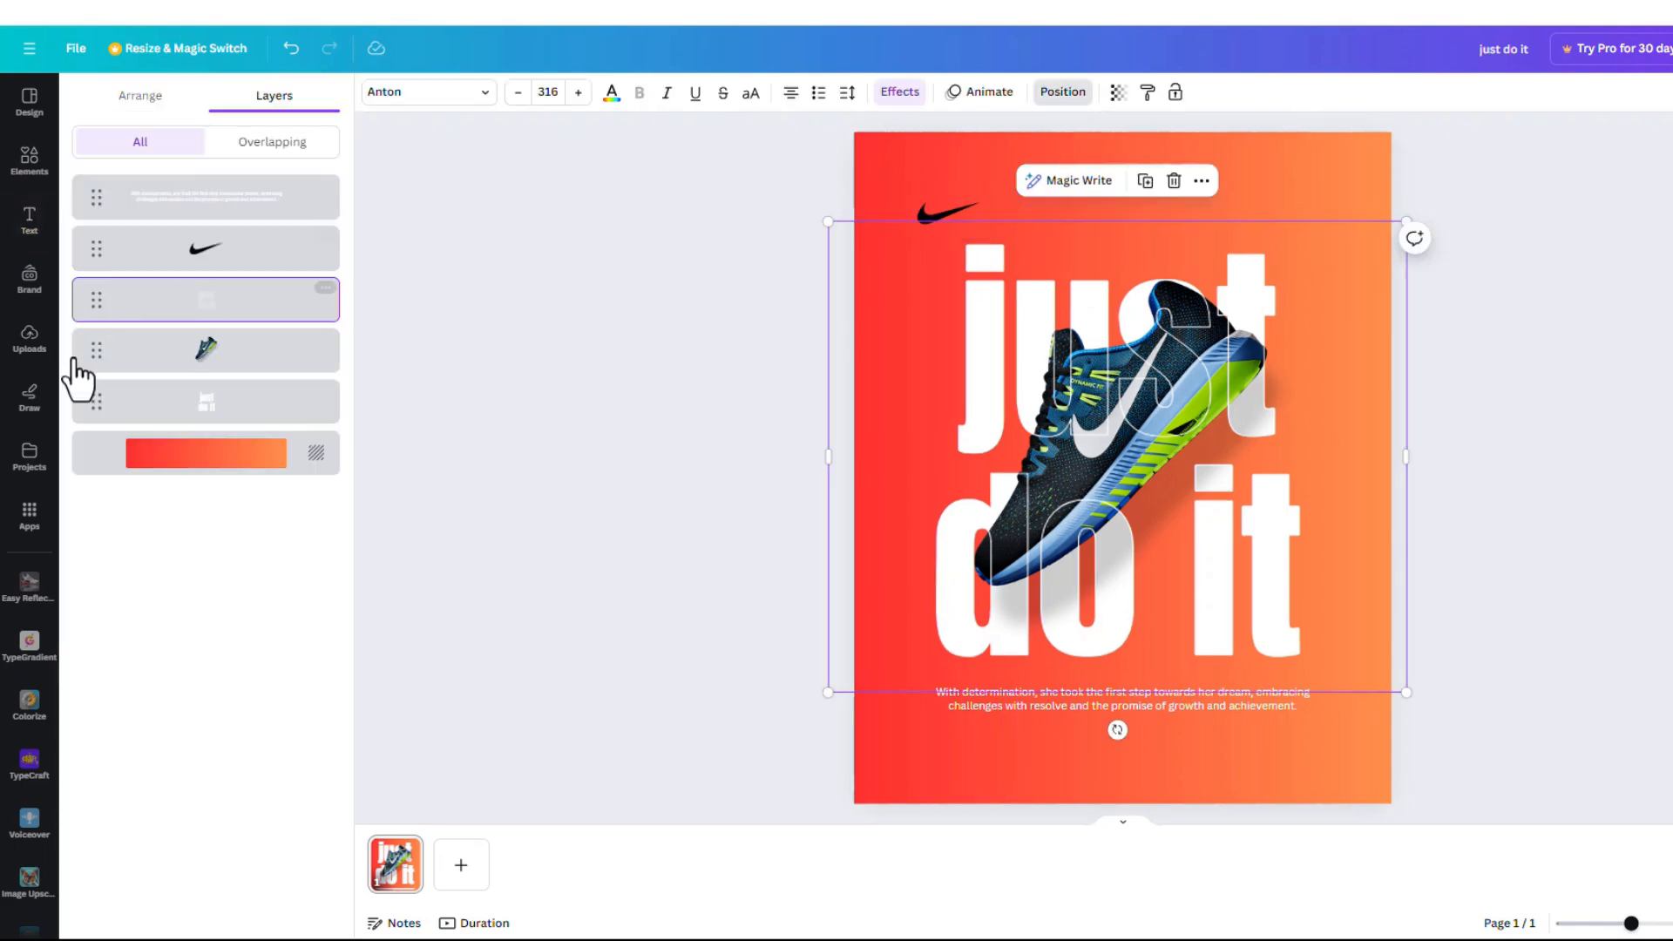
pyautogui.click(207, 352)
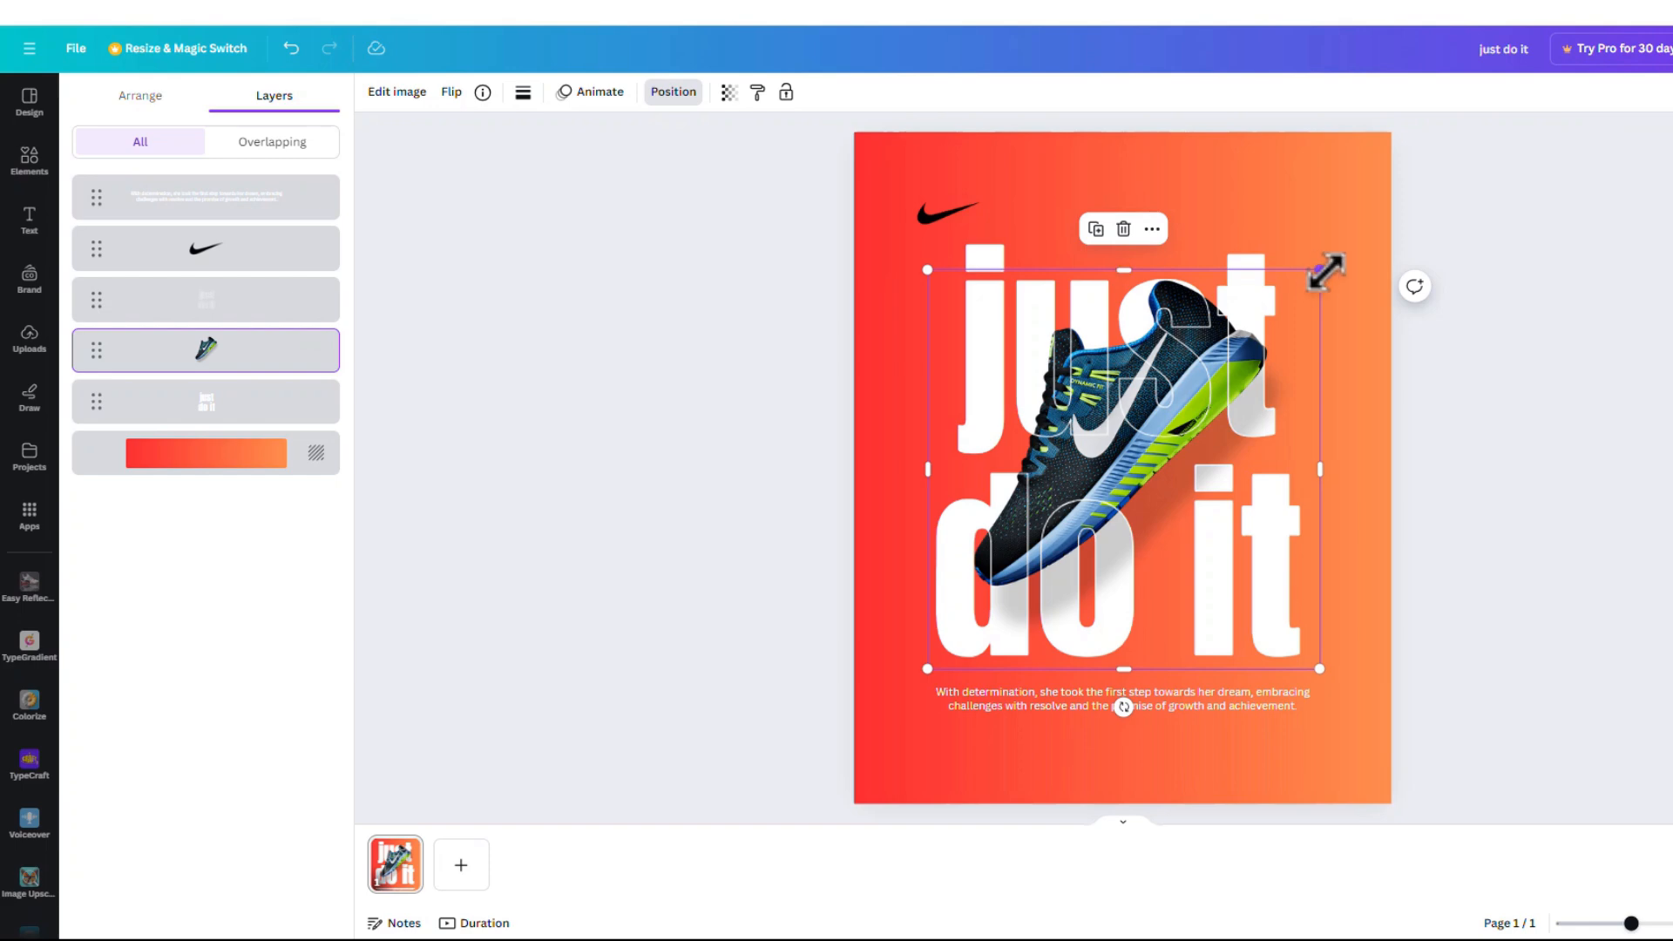
pyautogui.moveTo(1322, 270); pyautogui.dragTo(1334, 254)
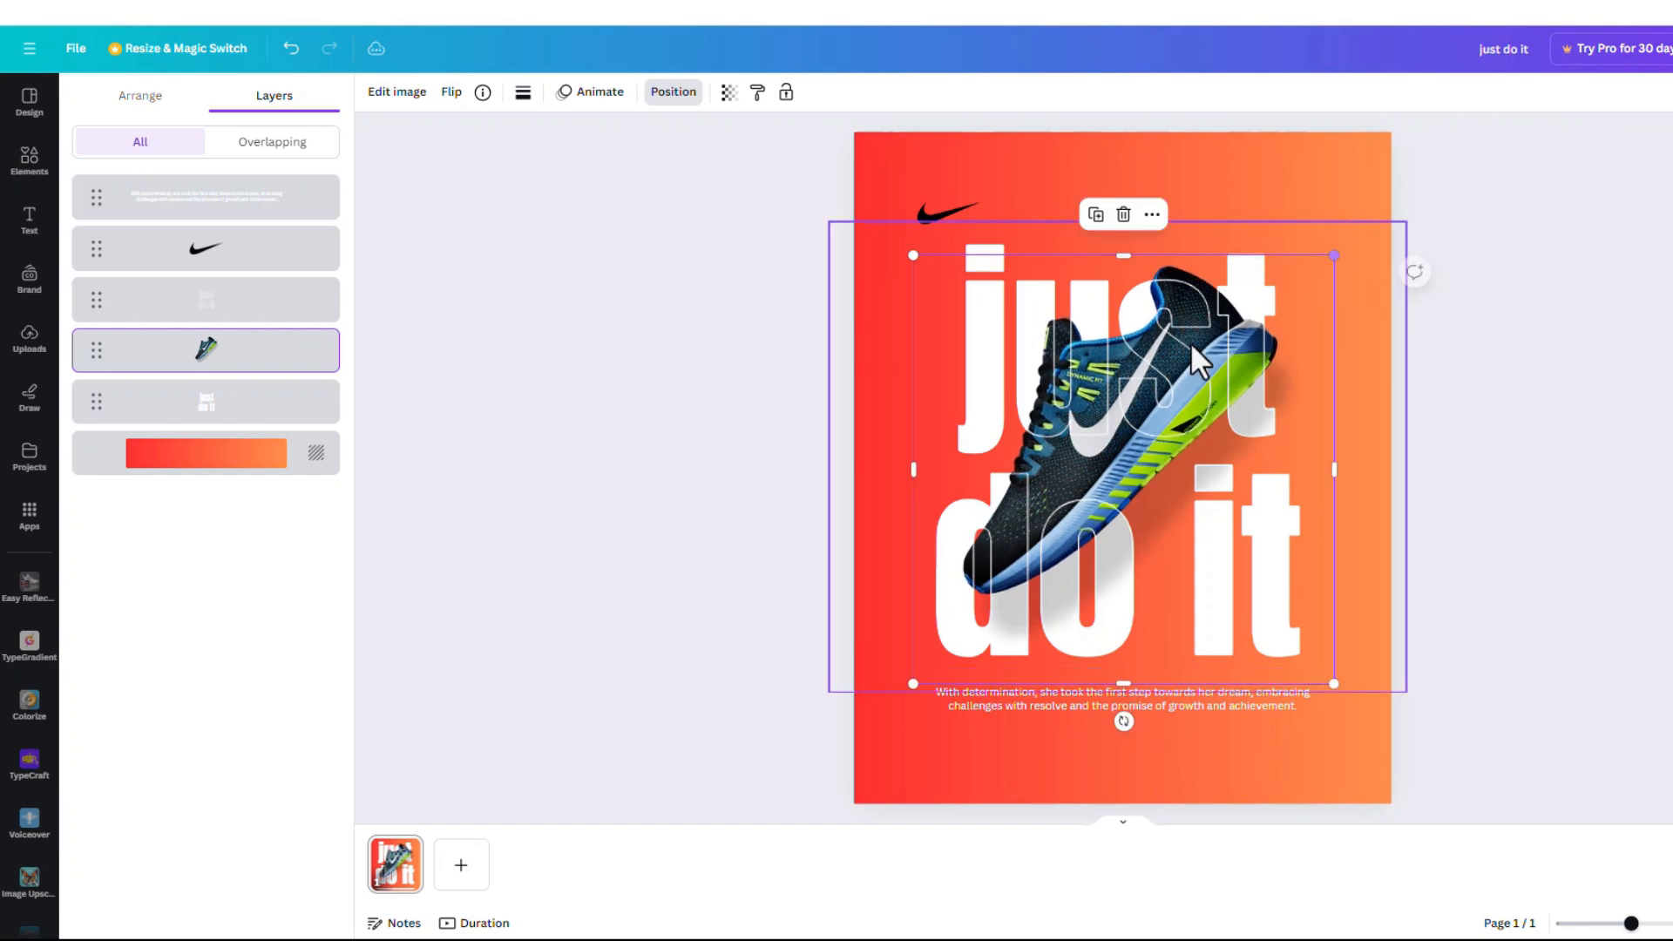
pyautogui.moveTo(1072, 469); pyautogui.dragTo(1065, 484)
pyautogui.click(1583, 445)
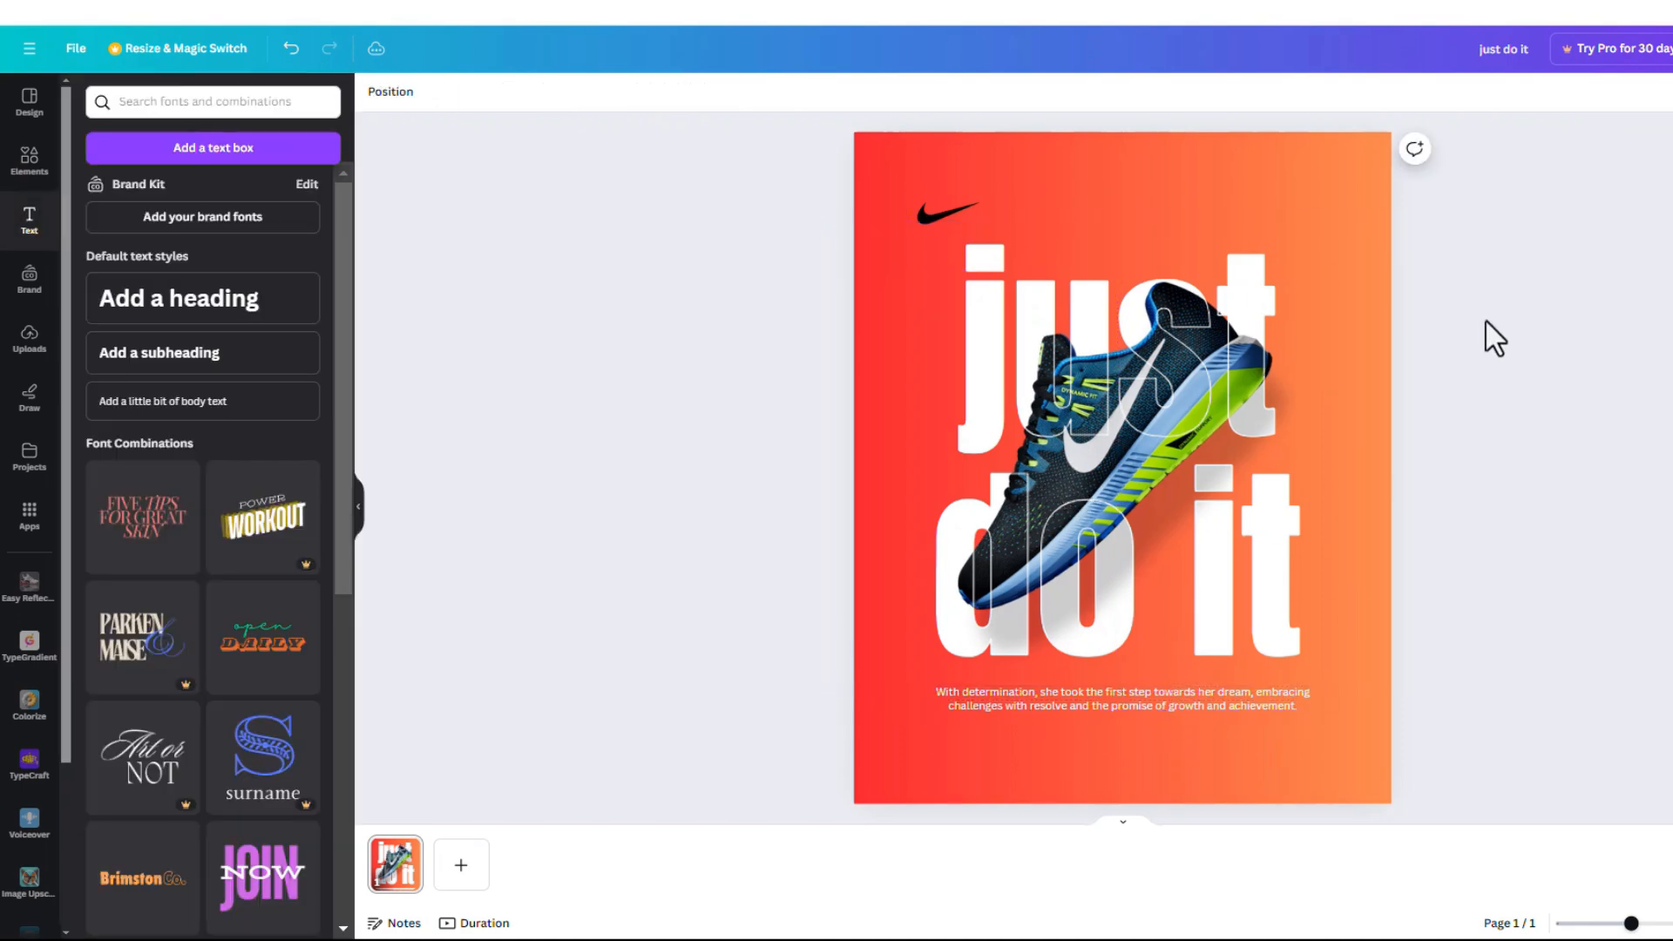
# Step: Select the headings, shoe and paragraph together and shift them slightly to the left on the page
pyautogui.moveTo(1528, 310); pyautogui.dragTo(980, 714)
pyautogui.moveTo(1080, 468); pyautogui.dragTo(1119, 469)
pyautogui.click(1520, 346)
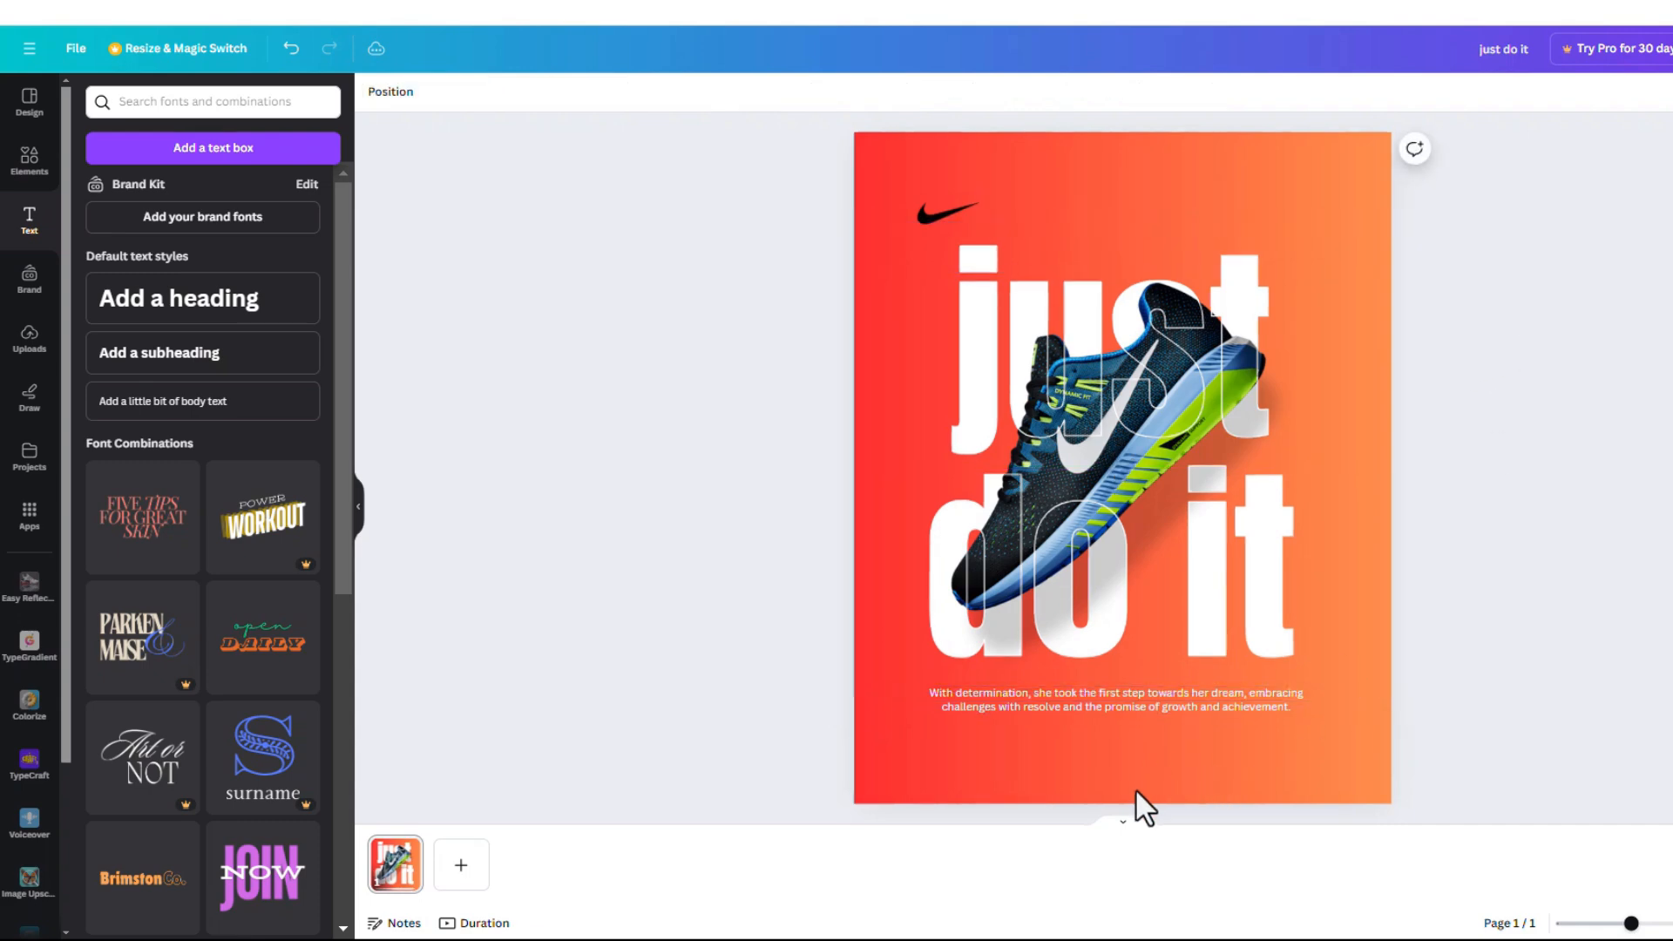
# Step: Add a second page with the same gradient and insert the uploaded white sneakers image on it
pyautogui.click(453, 874)
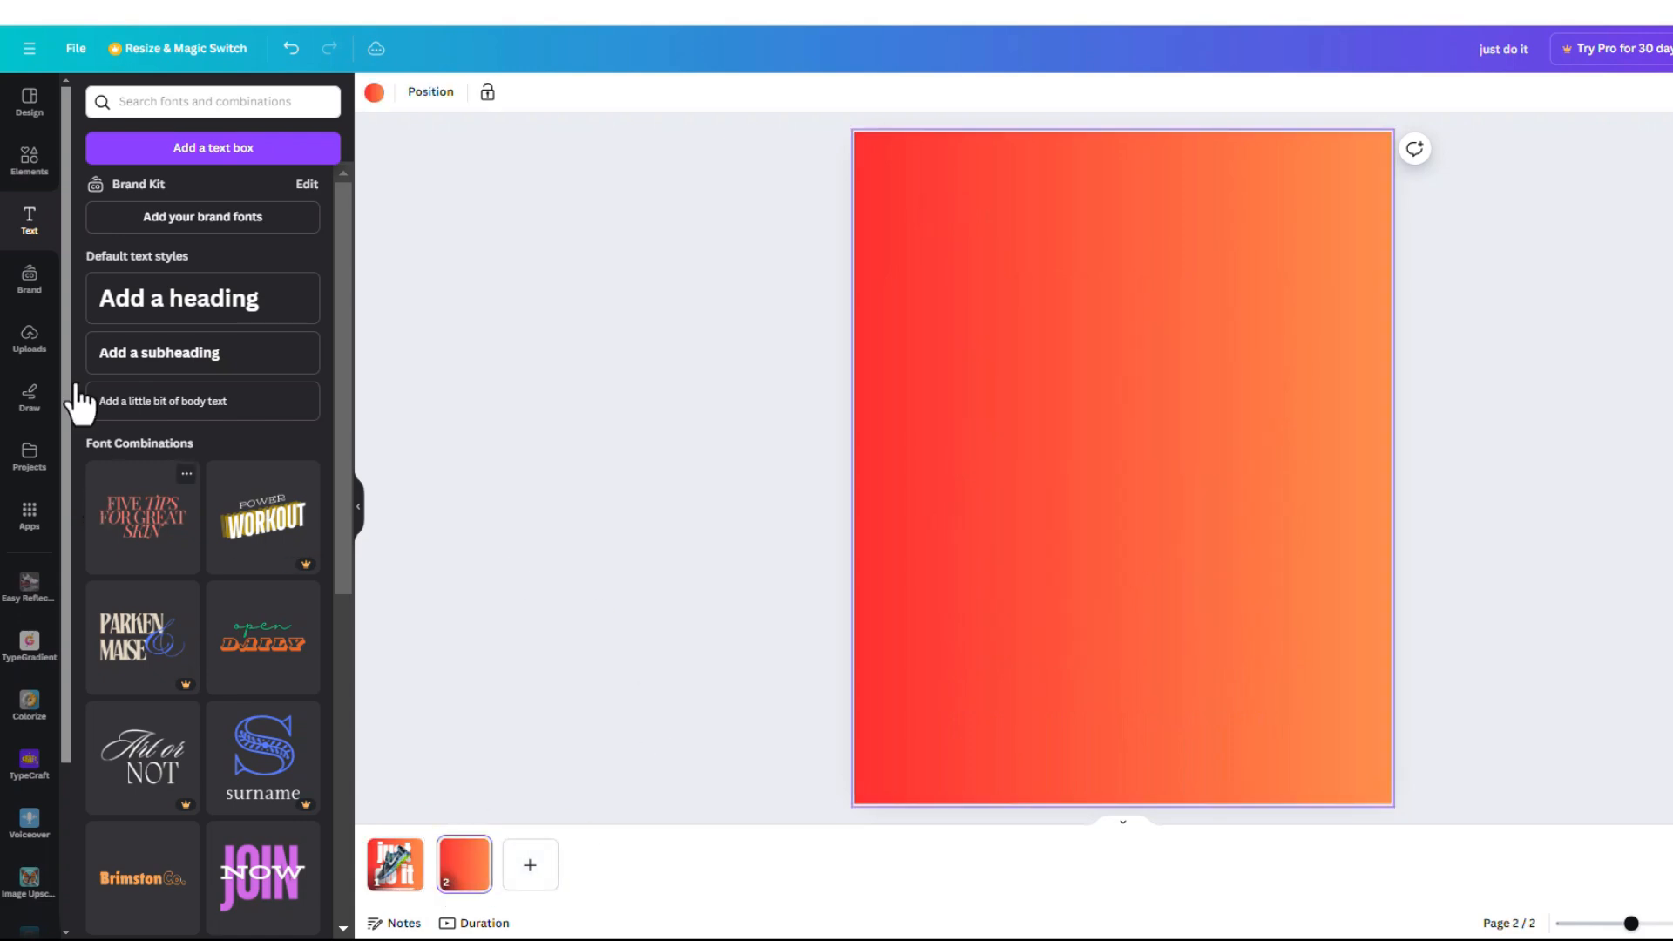
pyautogui.click(31, 341)
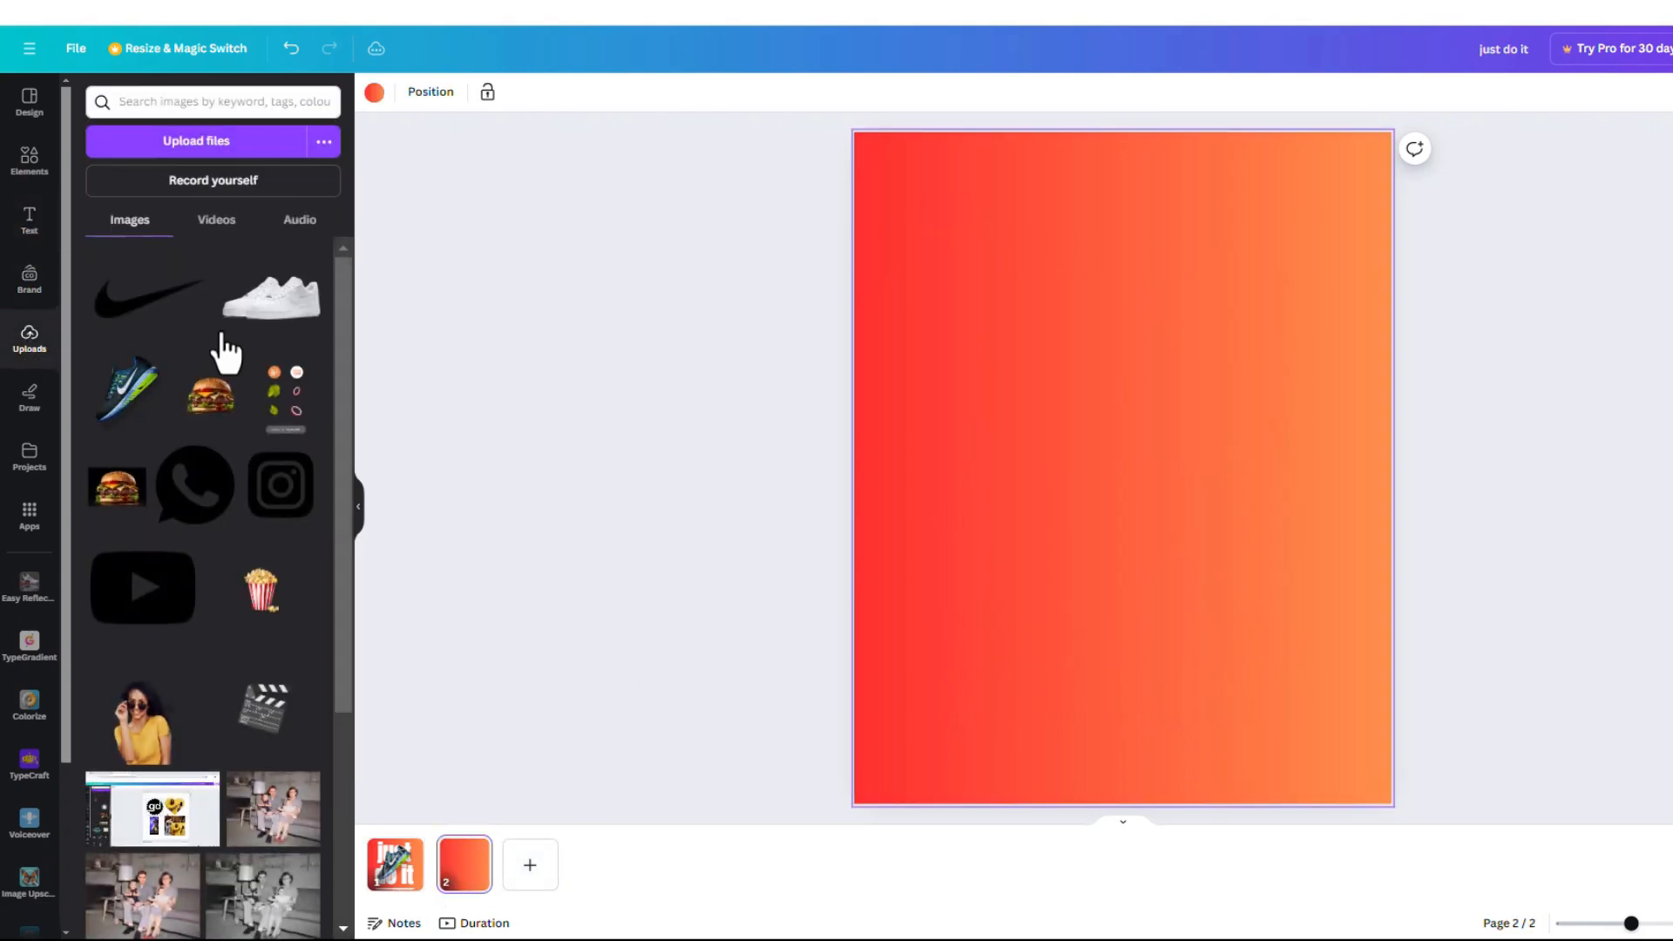
pyautogui.click(273, 305)
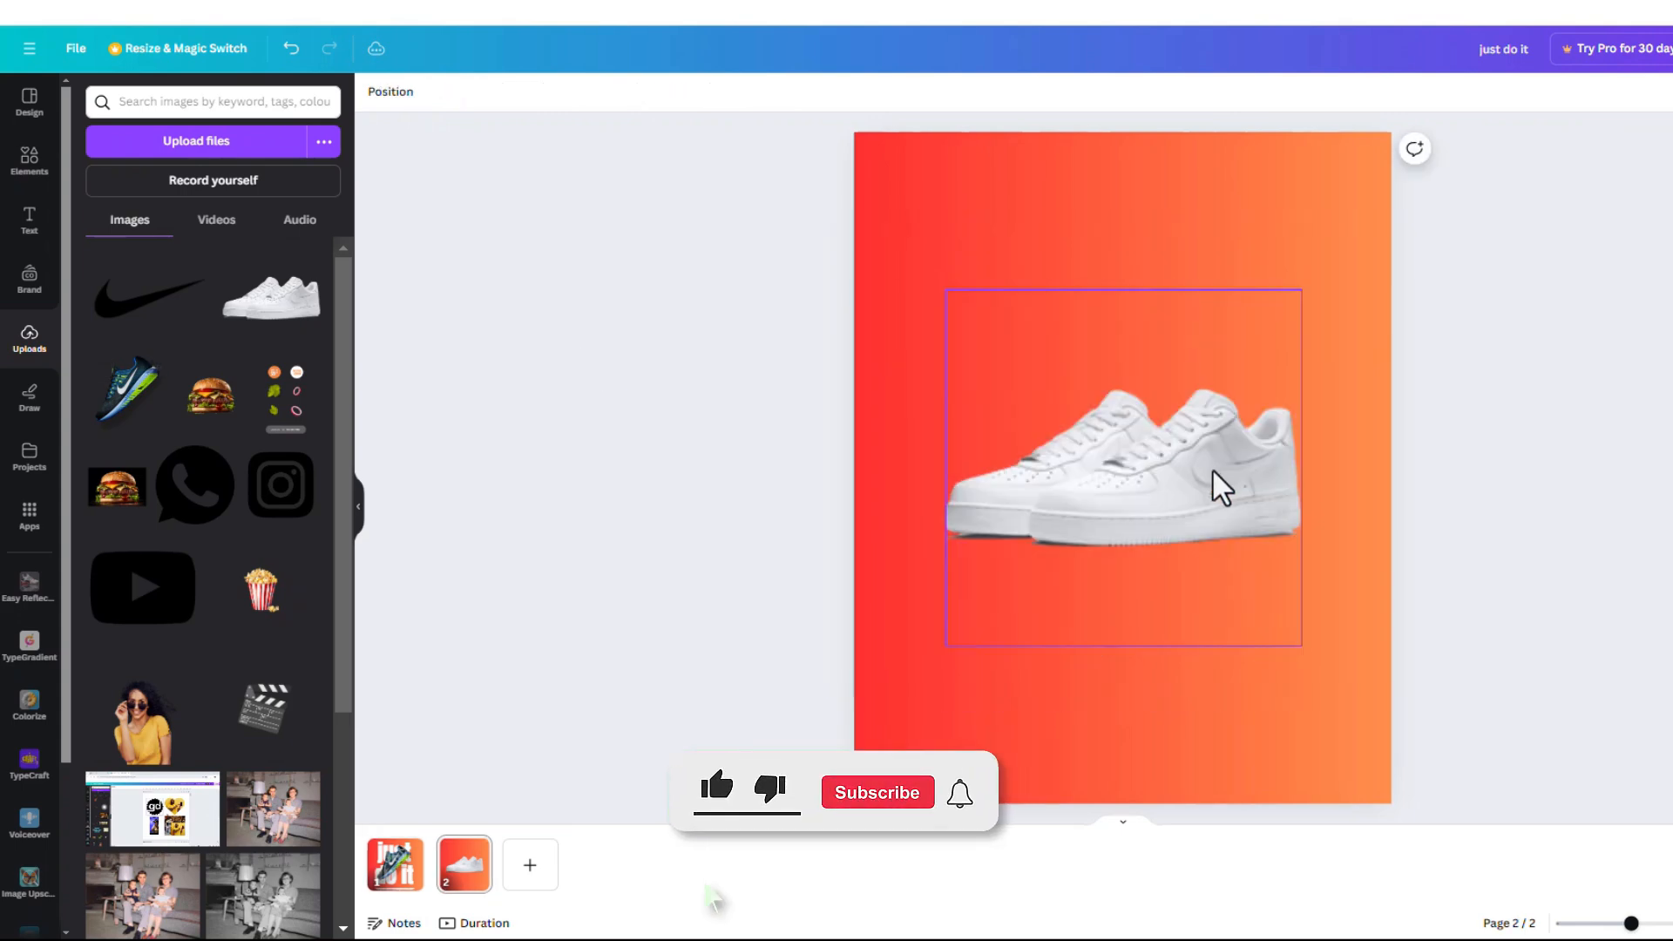
# Step: Copy the solid white "just do it" heading from page 1 and paste it onto page 2
pyautogui.press('pageup')
pyautogui.click(1179, 326)
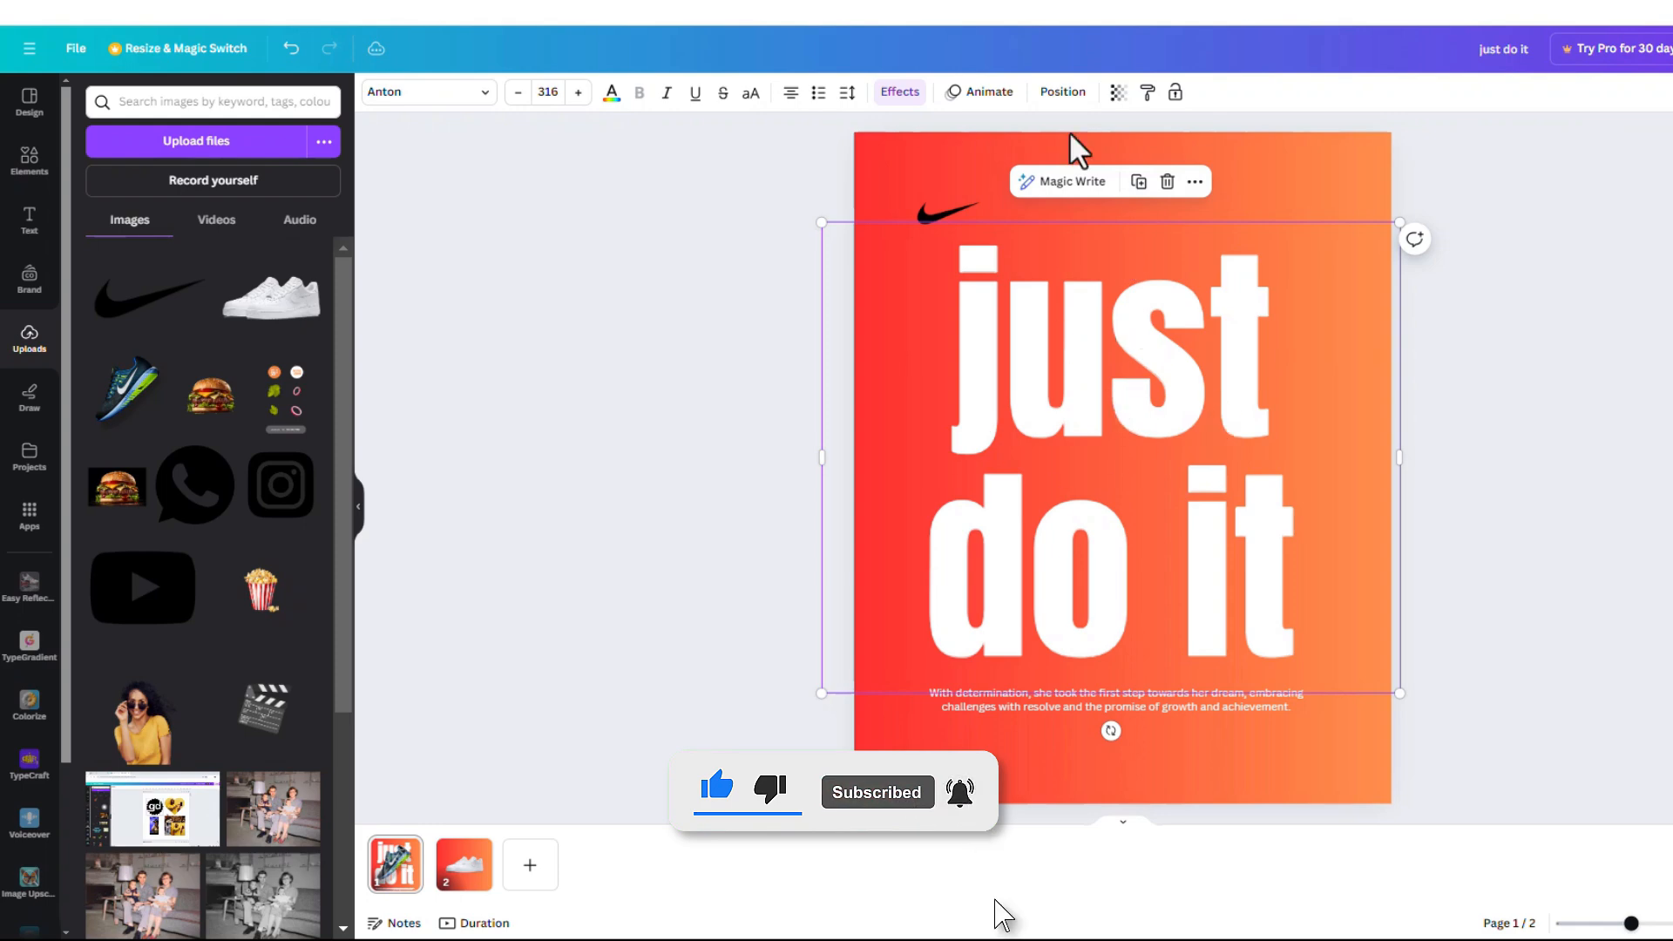
pyautogui.click(1062, 91)
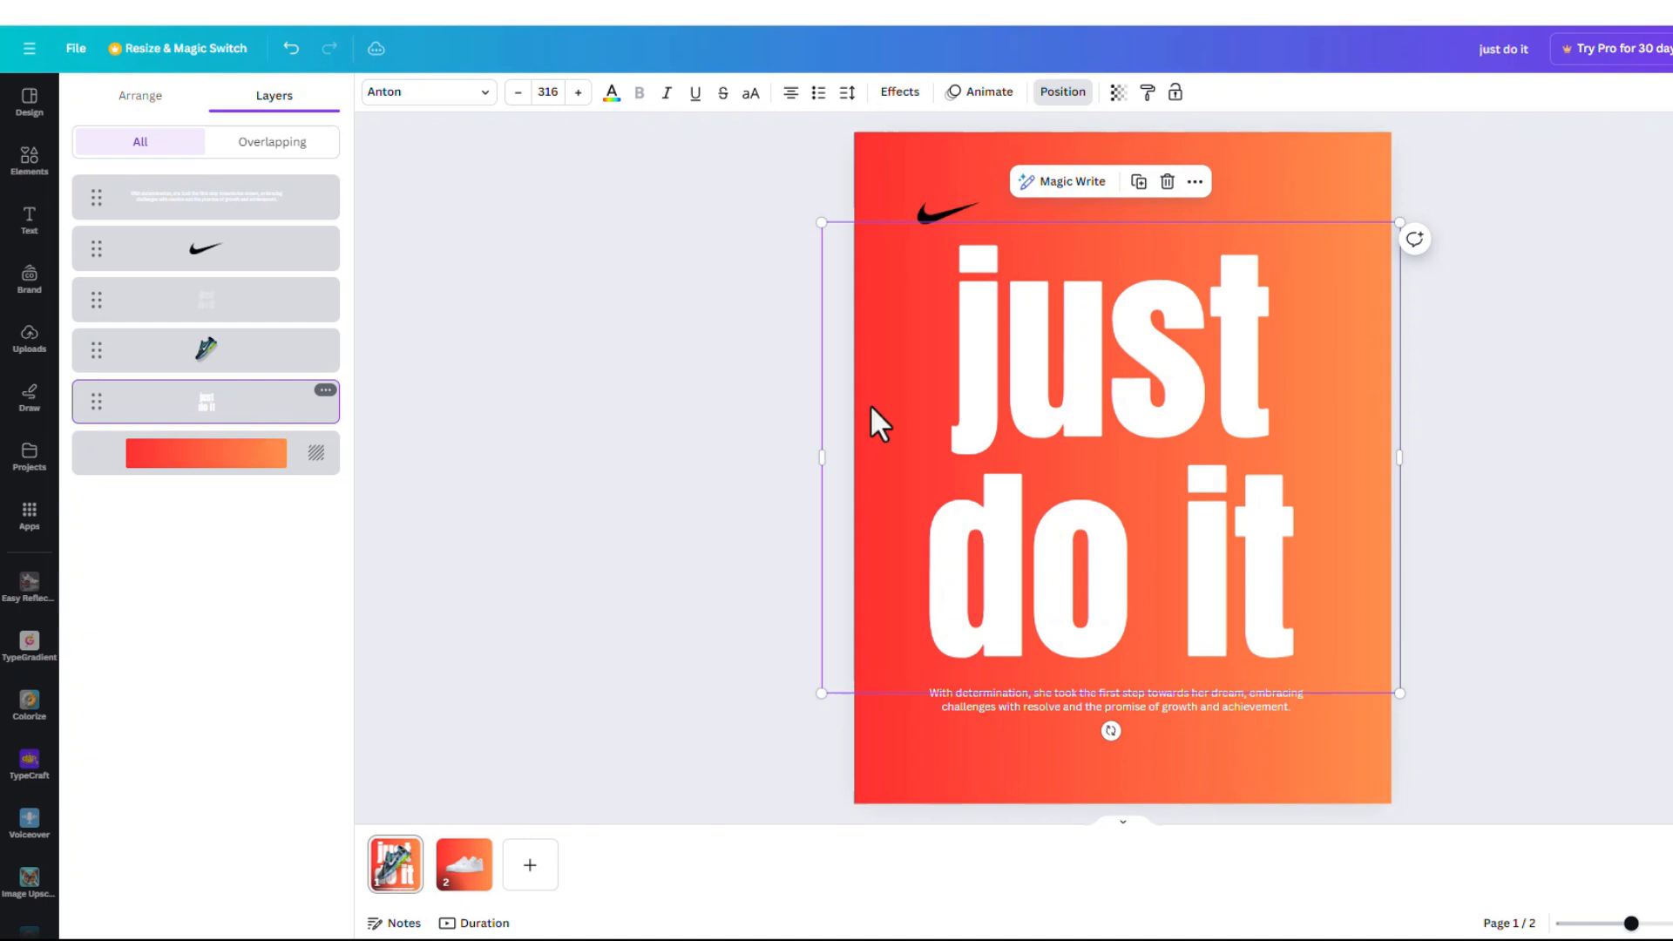
pyautogui.scroll(-1, 1077, 437)
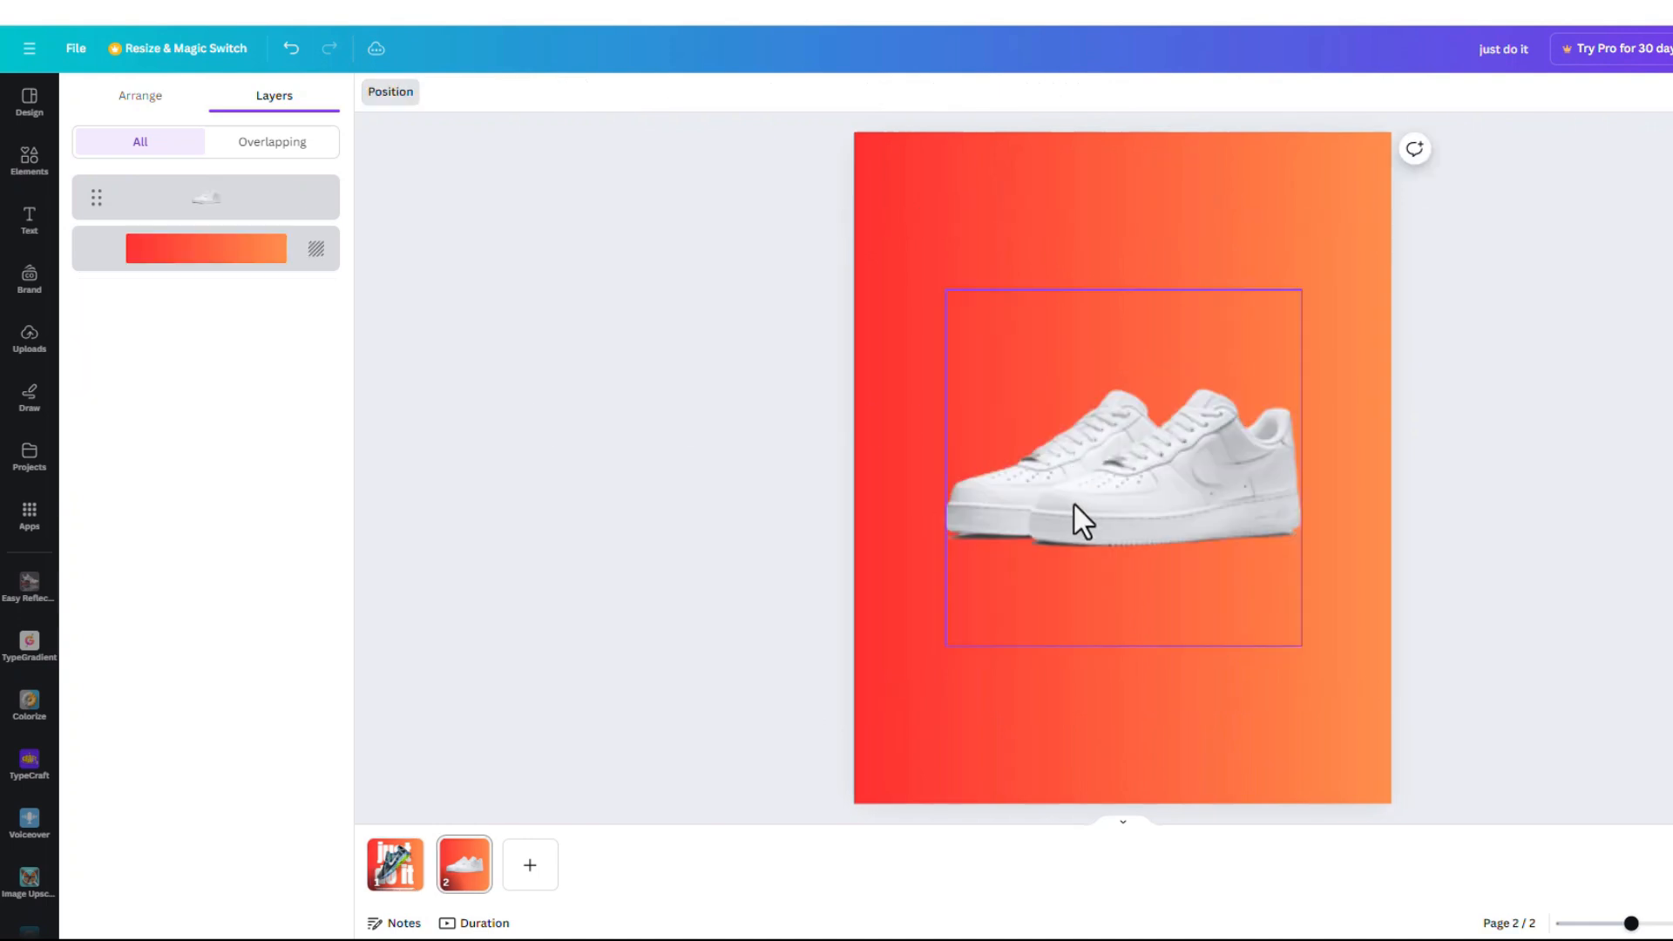
pyautogui.hotkey('ctrl', 'v')
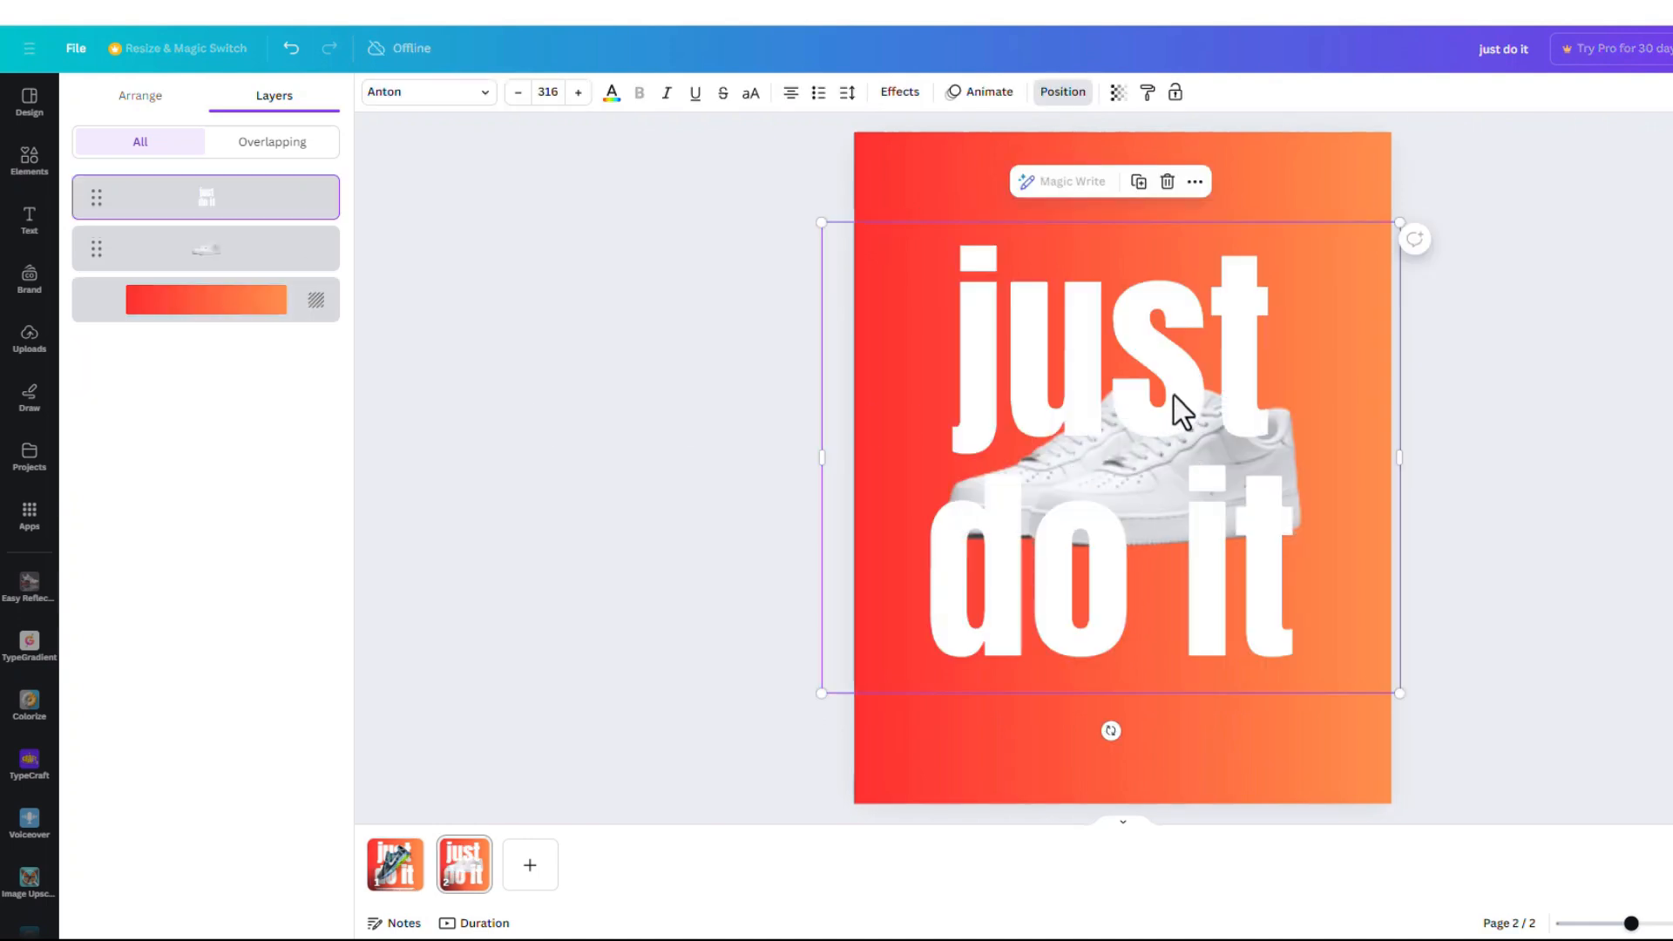
# Step: Remove the word "just" from the pasted heading and move the remaining "do it" to the lower half of page 2
pyautogui.doubleClick(1213, 389)
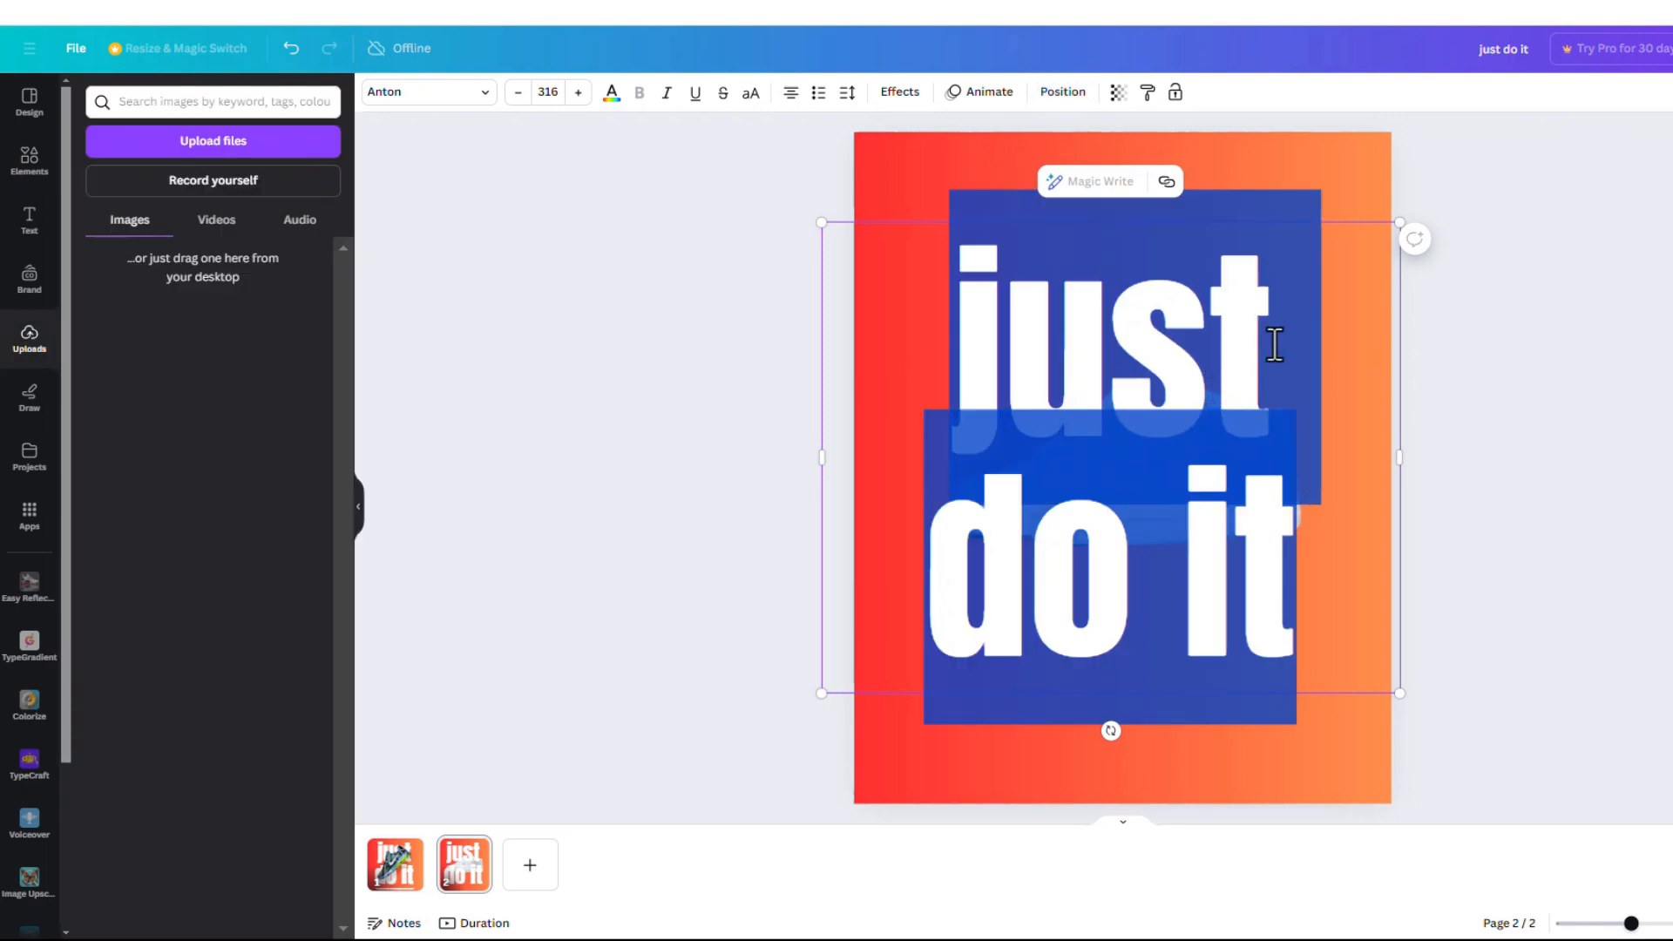
pyautogui.moveTo(1275, 345); pyautogui.dragTo(849, 346)
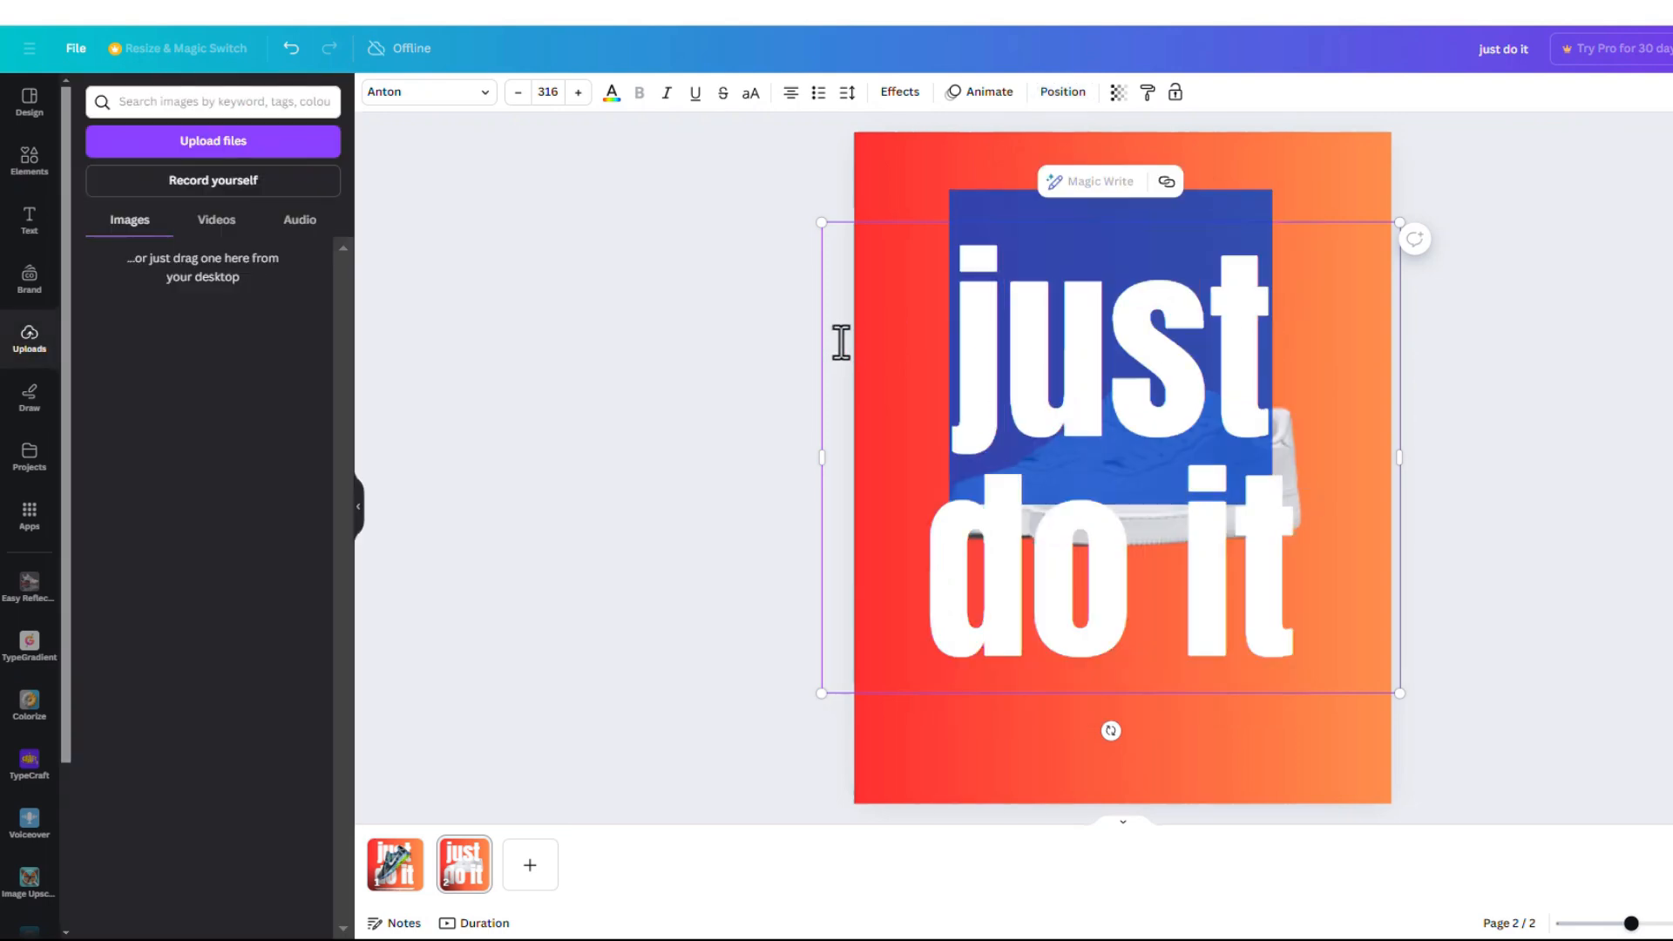
pyautogui.press('BackSpace')
pyautogui.moveTo(941, 373); pyautogui.dragTo(720, 381)
pyautogui.press('BackSpace')
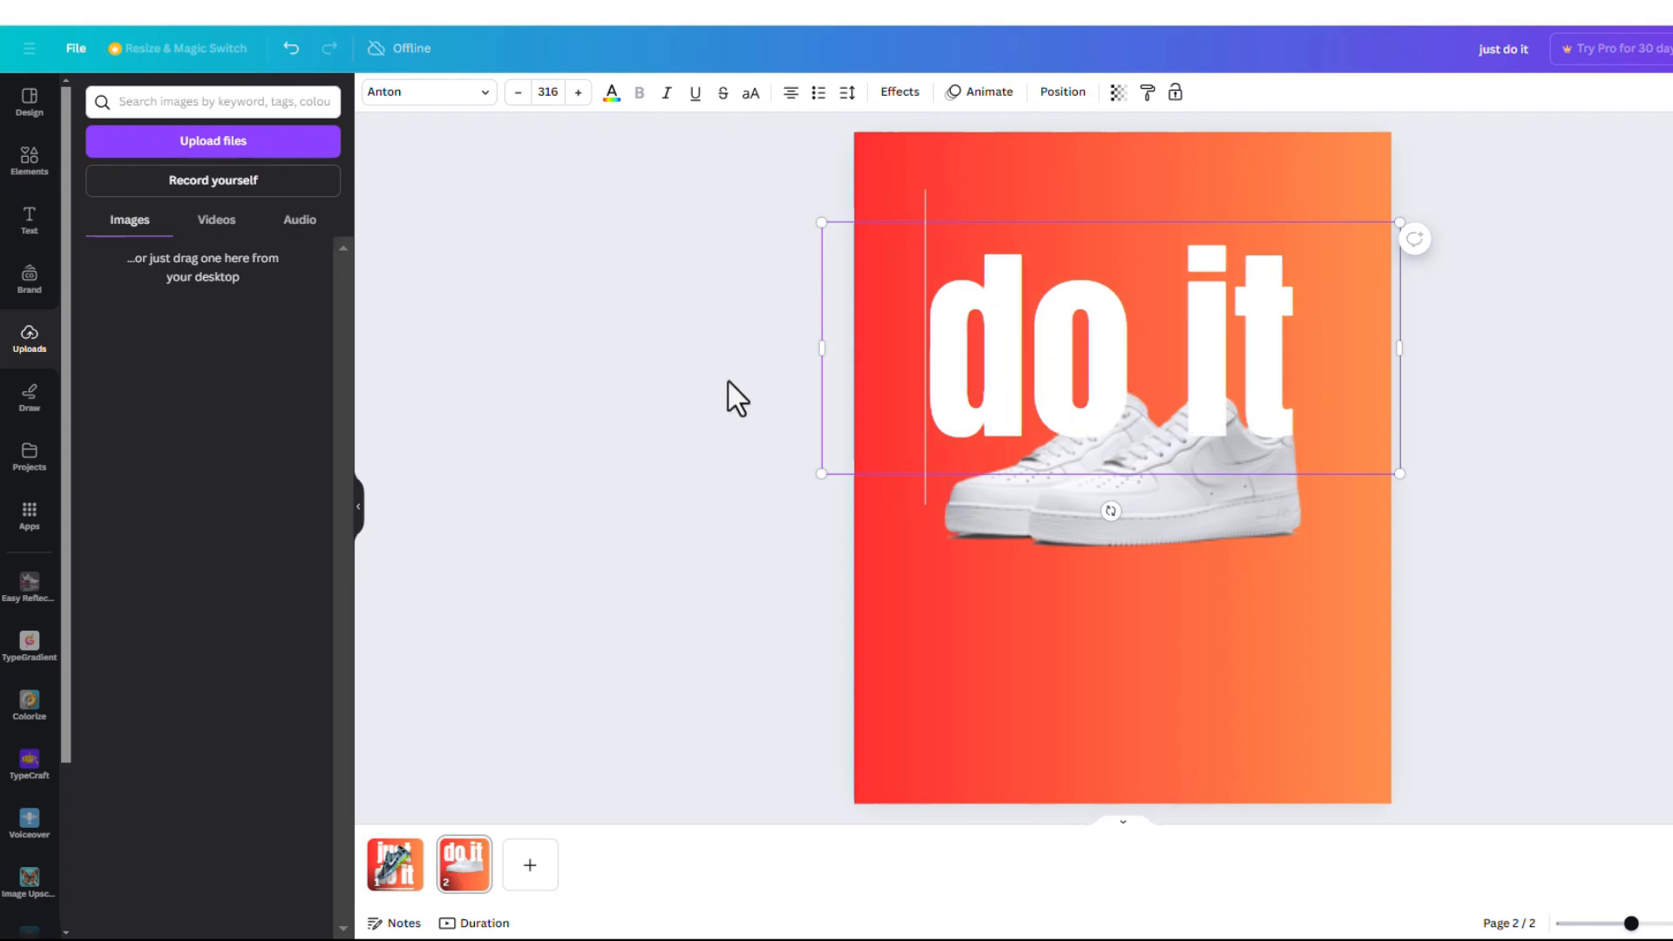
pyautogui.click(1564, 295)
pyautogui.moveTo(1202, 400); pyautogui.dragTo(1187, 586)
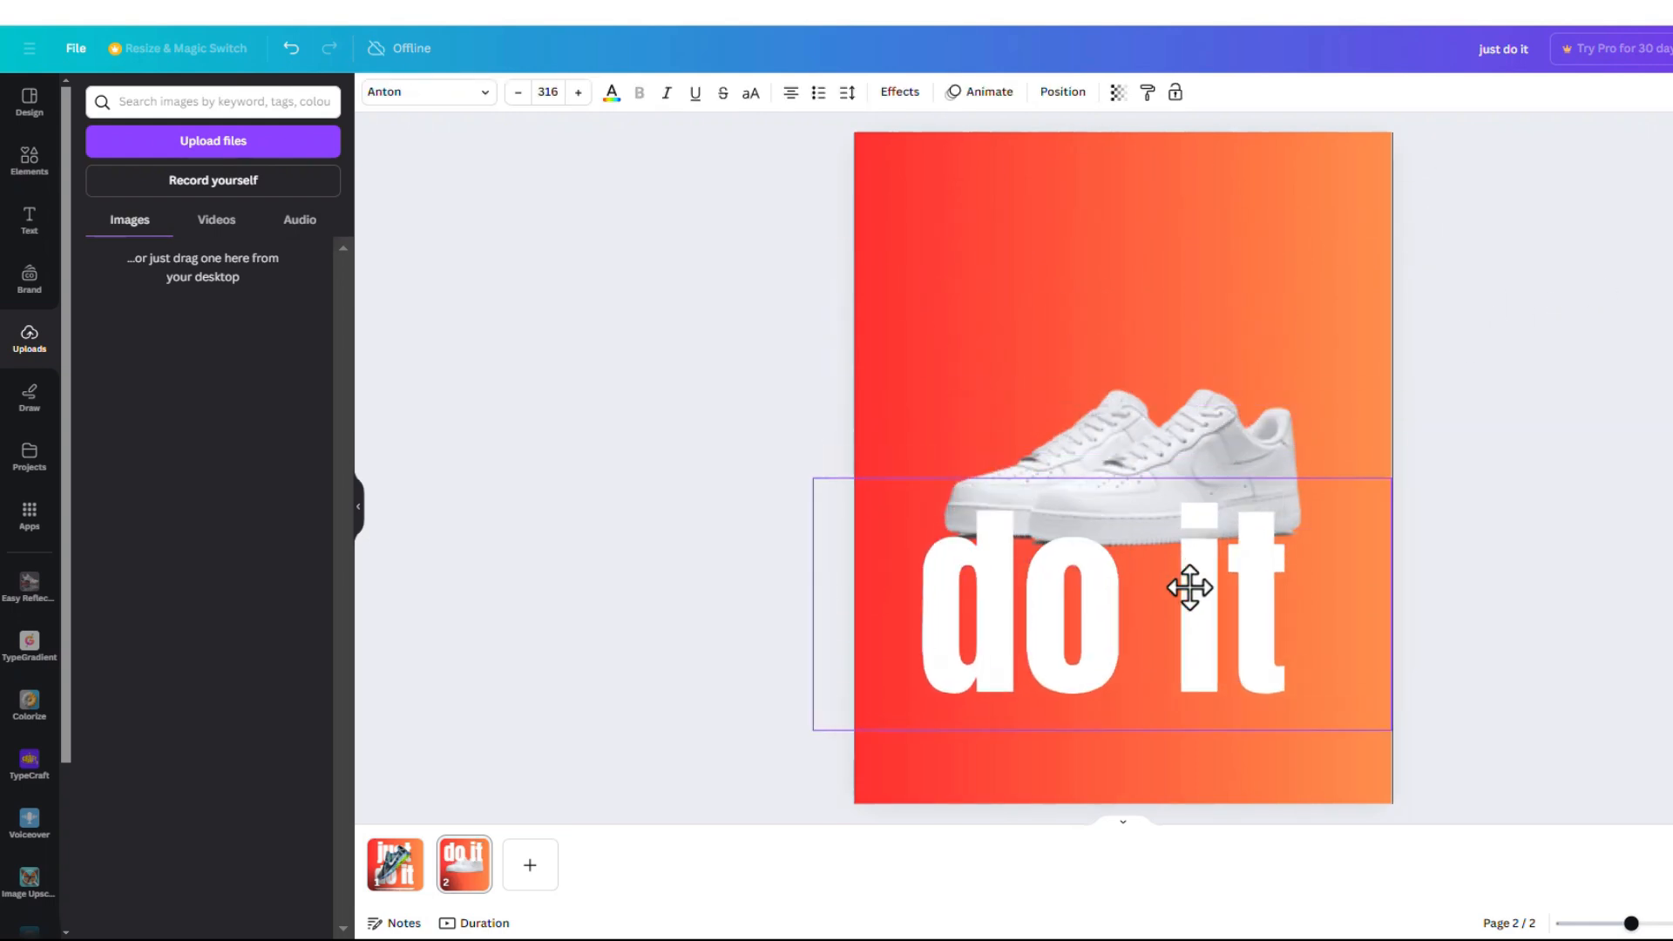
# Step: Duplicate the "do it" heading, change the copy's text to "just" and place it above the original, overlapping the sneakers
pyautogui.click(1130, 440)
pyautogui.moveTo(1131, 442); pyautogui.dragTo(1211, 281)
pyautogui.doubleClick(1211, 280)
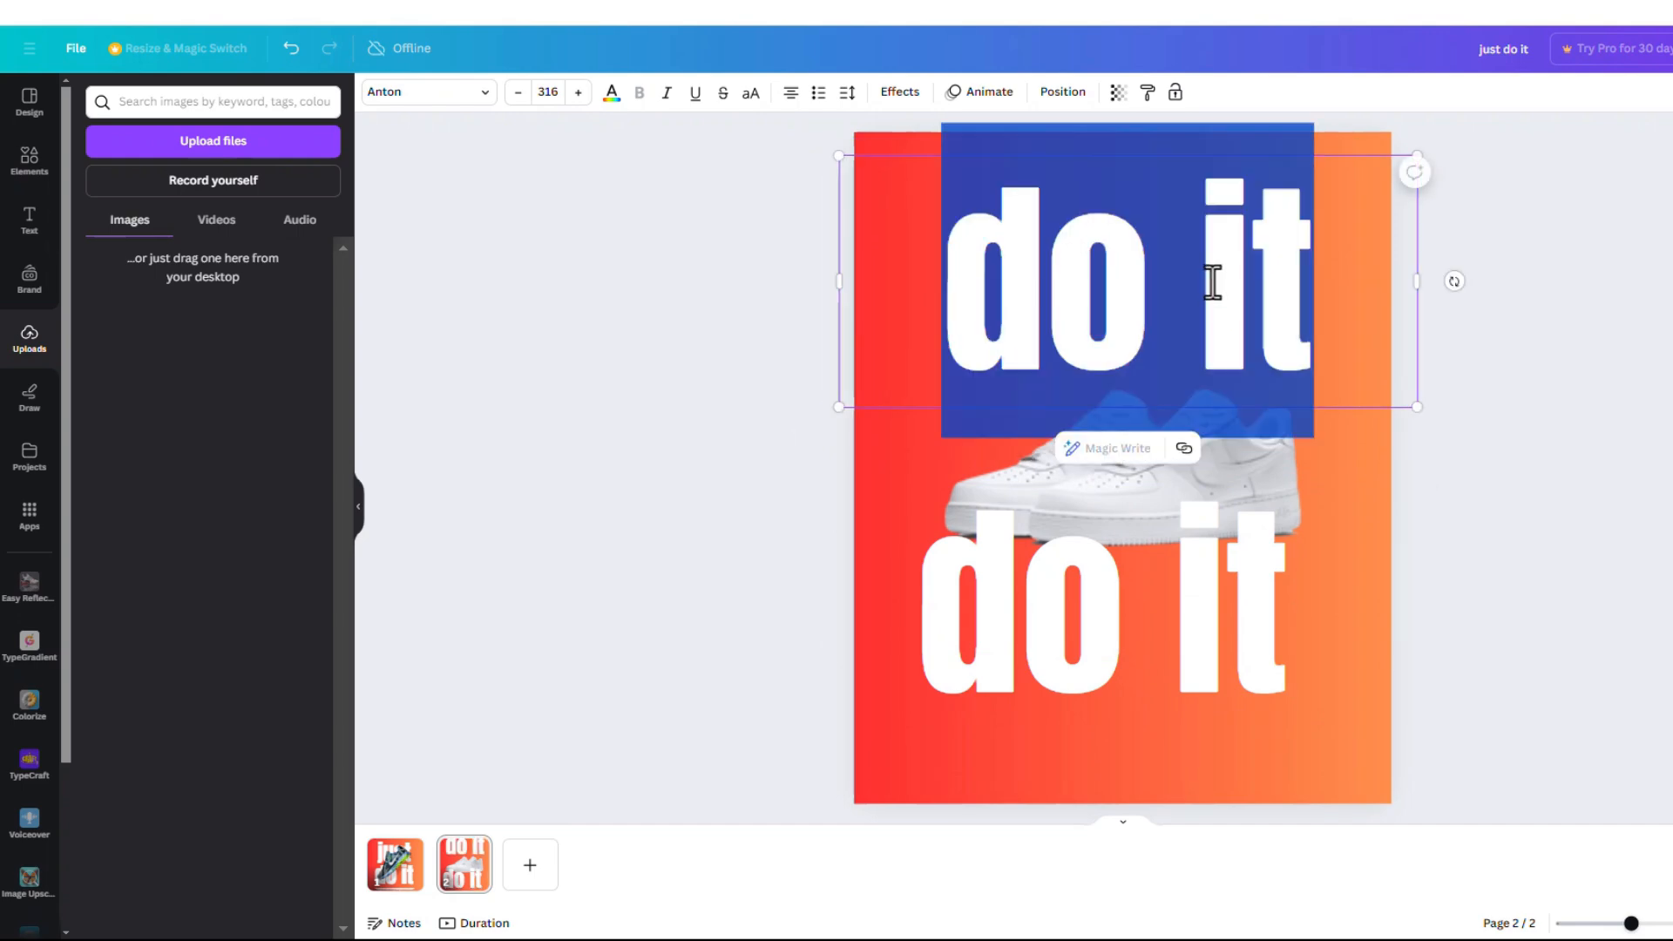
pyautogui.write('just')
pyautogui.click(1456, 299)
pyautogui.moveTo(1184, 287); pyautogui.dragTo(1184, 346)
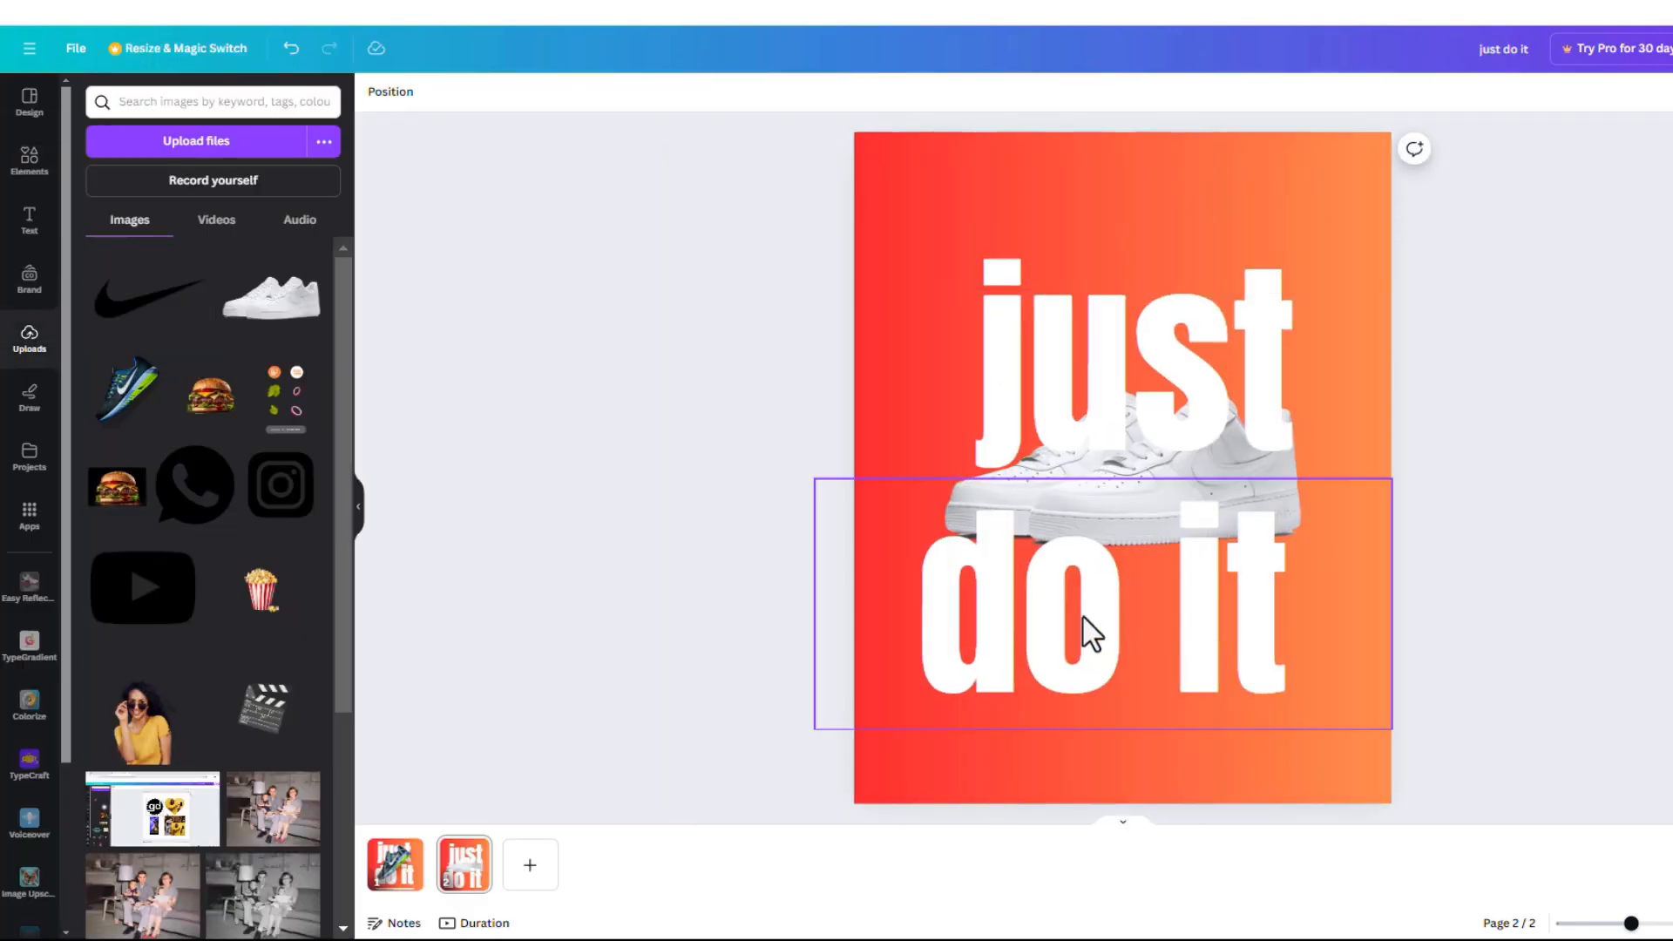
# Step: Nudge the "do it" heading slightly right and down to line it up beneath "just"
pyautogui.click(1213, 662)
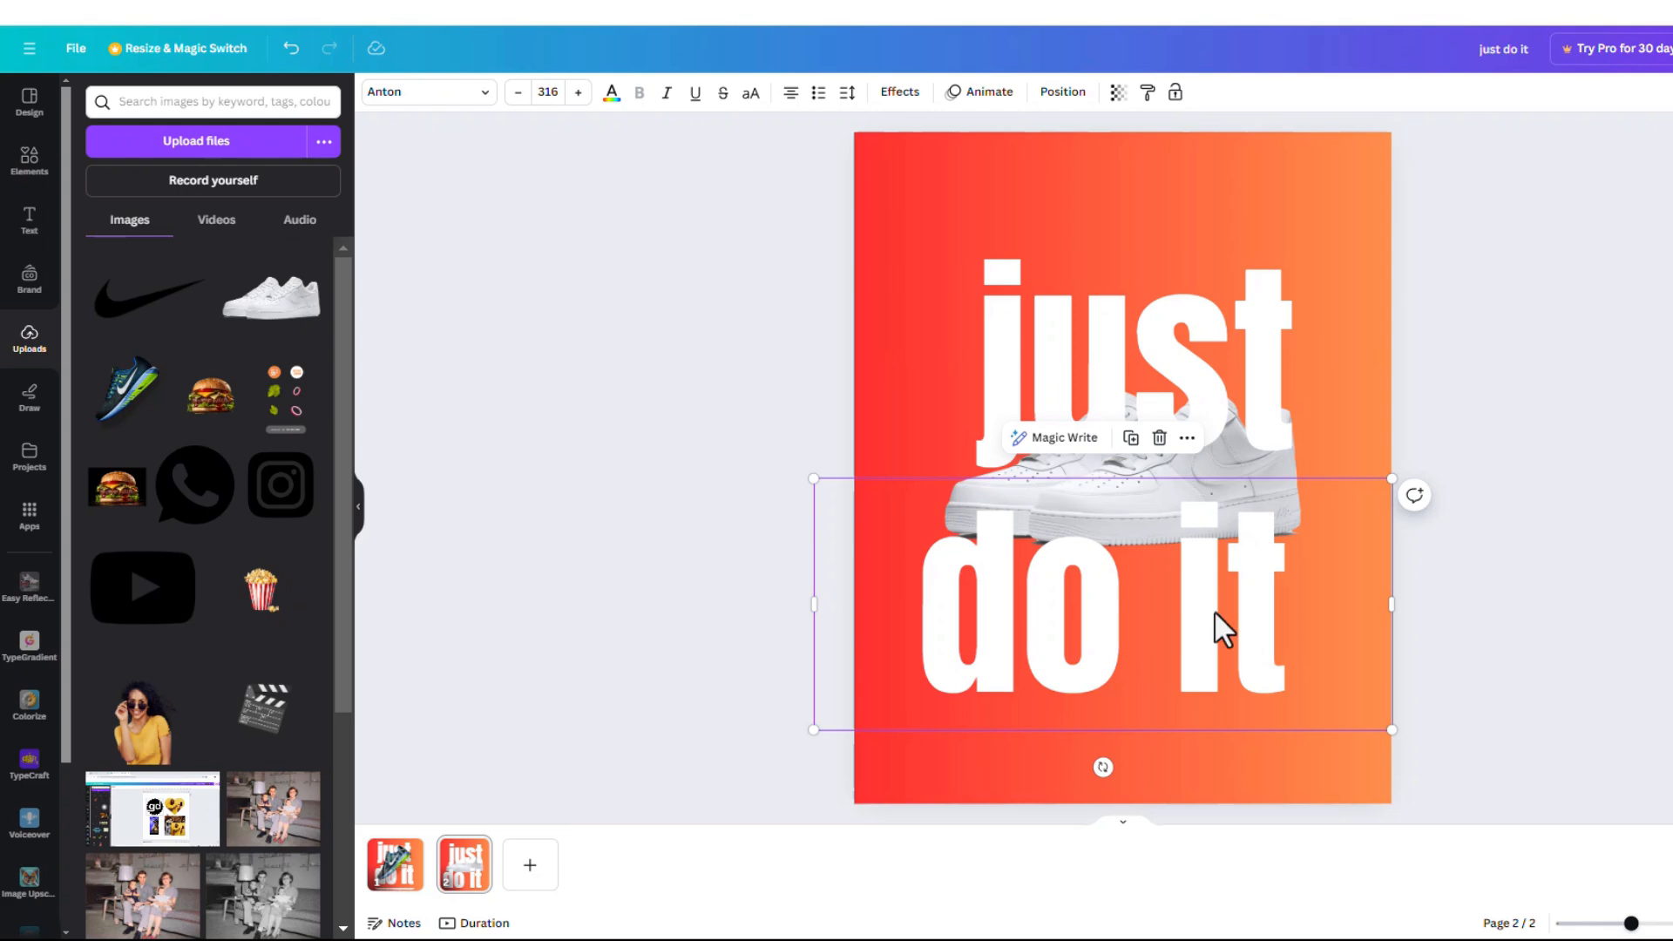
pyautogui.moveTo(1217, 627); pyautogui.dragTo(1219, 617)
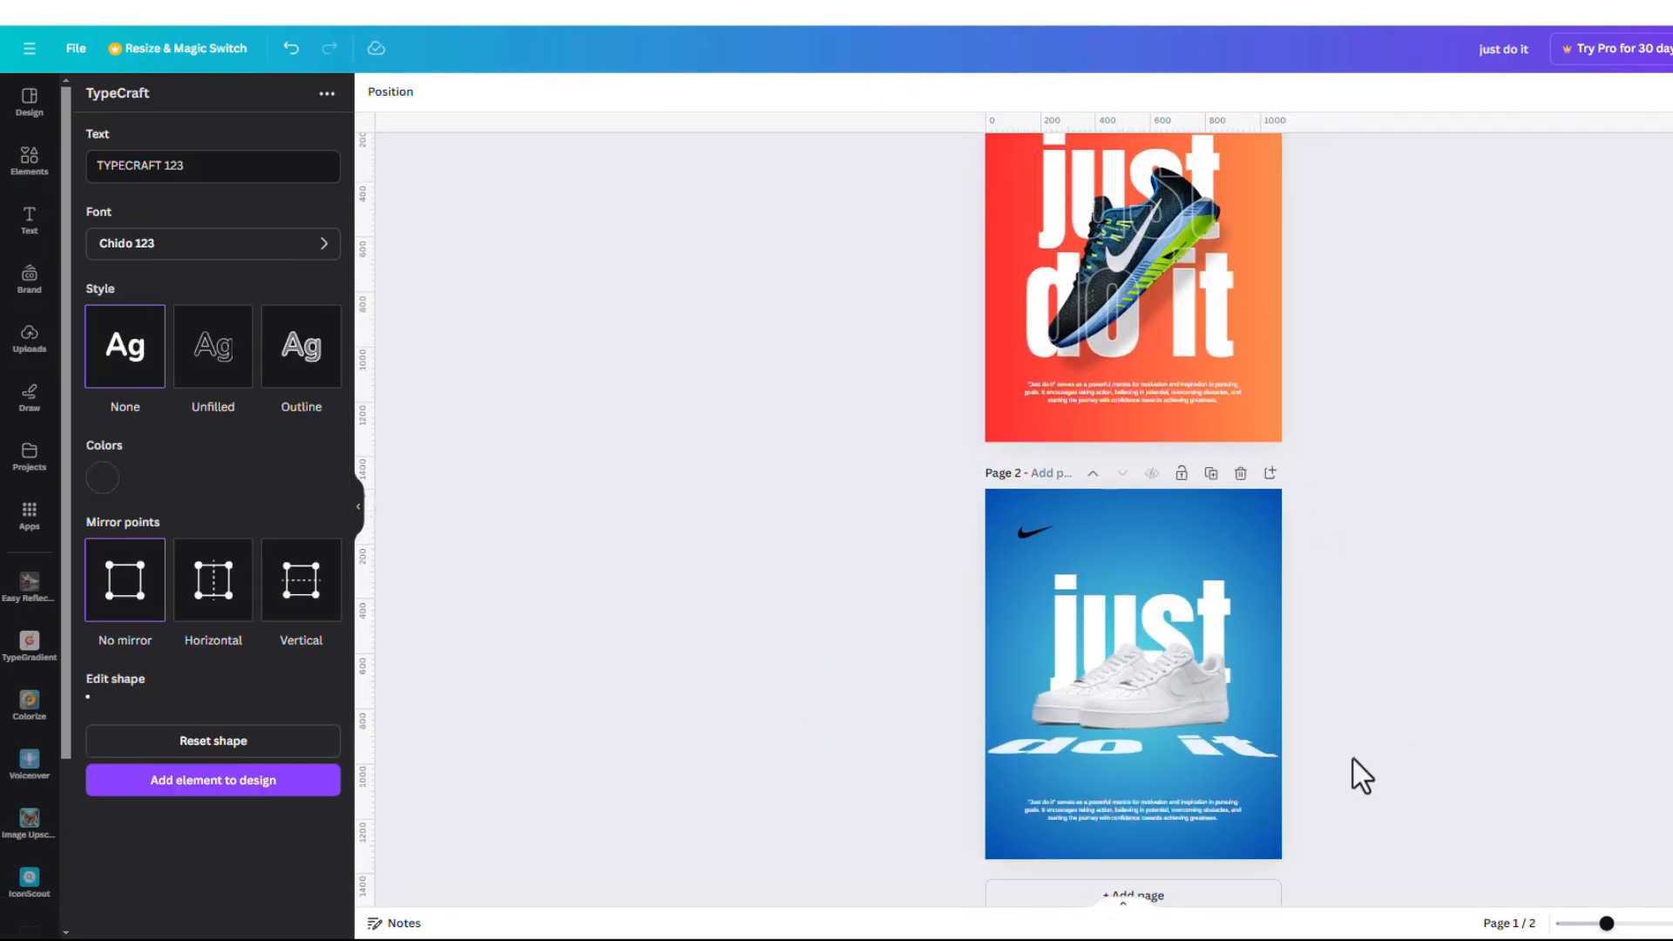
pyautogui.scroll(-1, 1362, 775)
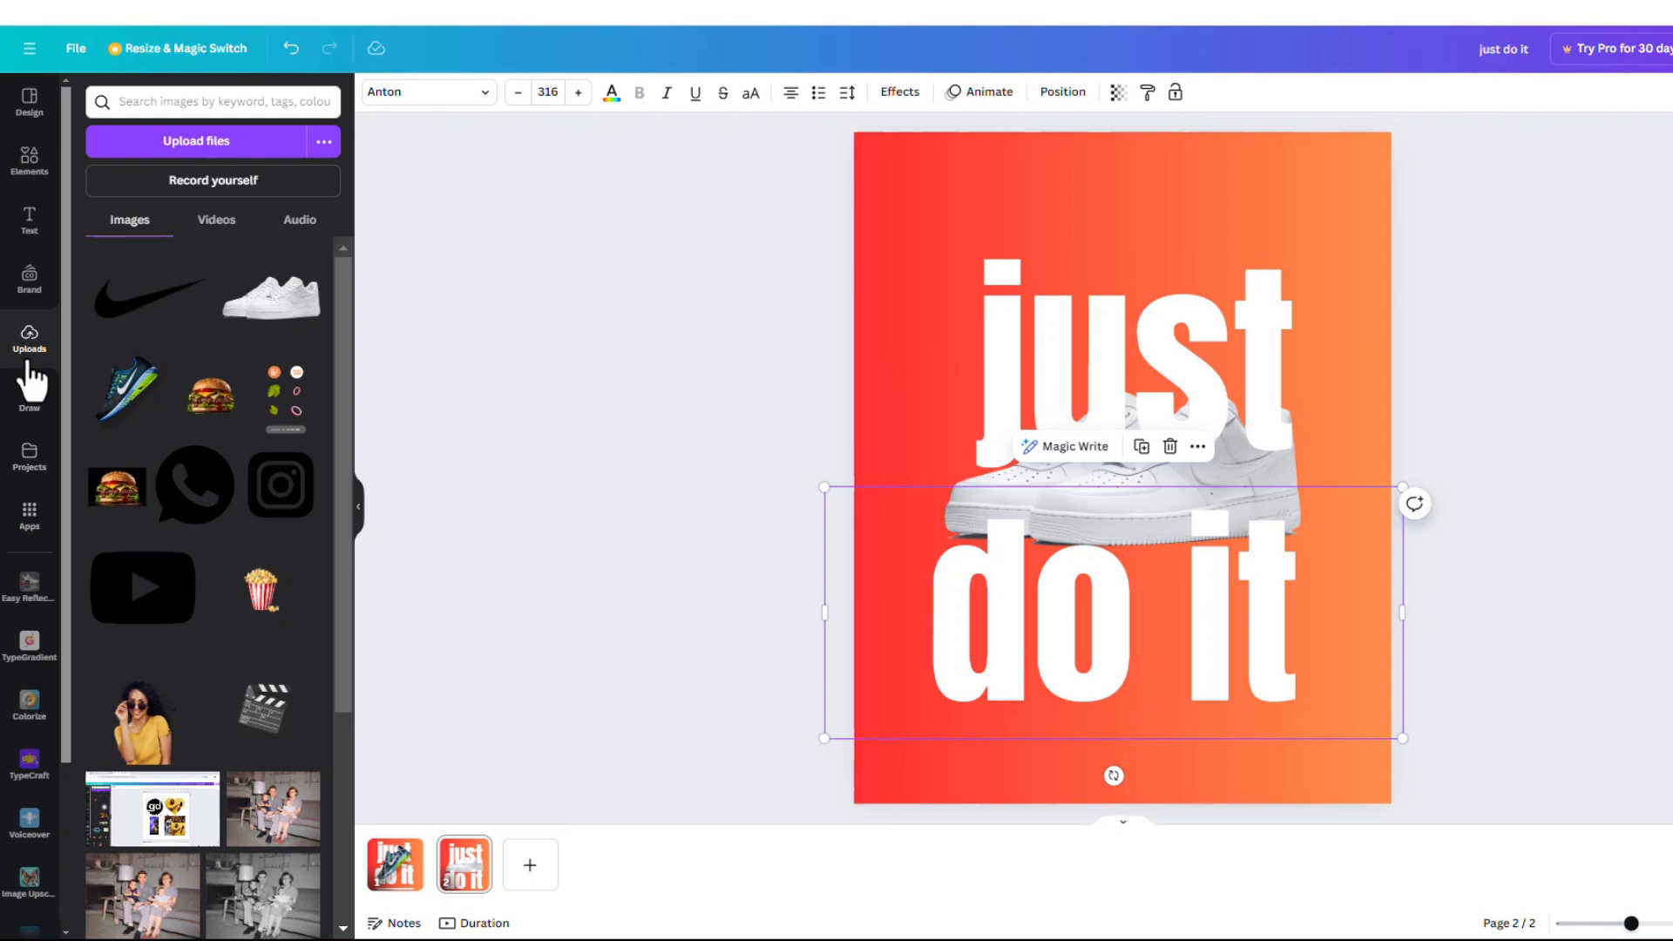
# Step: Find the TypeCraft app with the search term "type" and open it
pyautogui.click(21, 530)
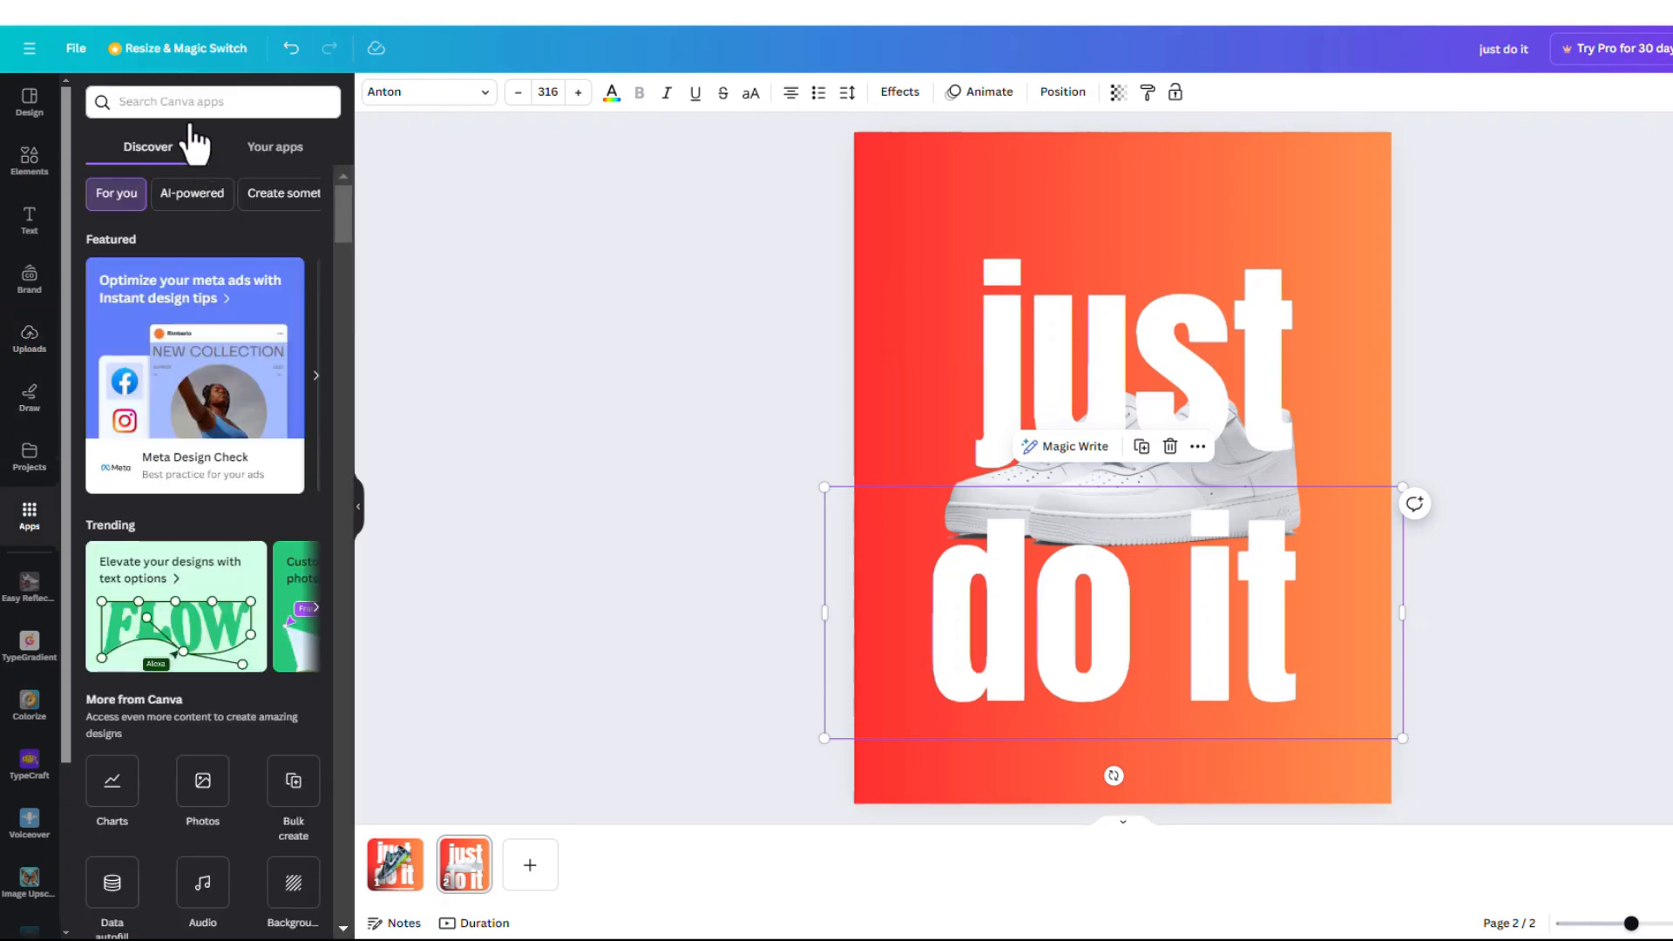
pyautogui.click(195, 101)
pyautogui.write('type')
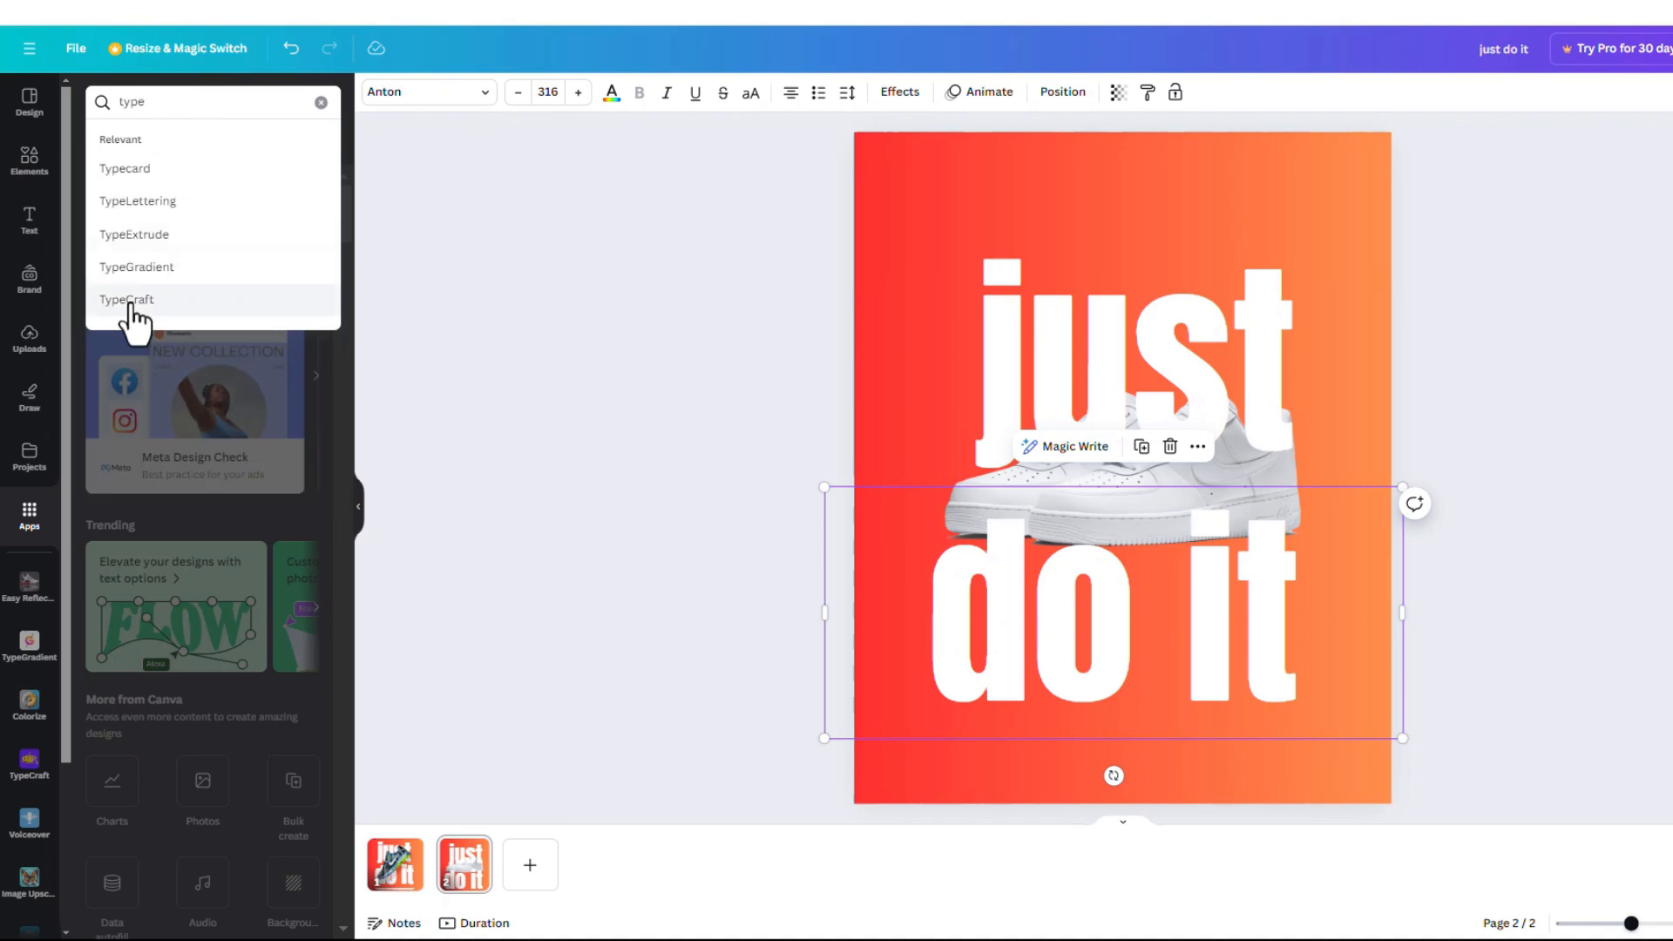
pyautogui.click(127, 299)
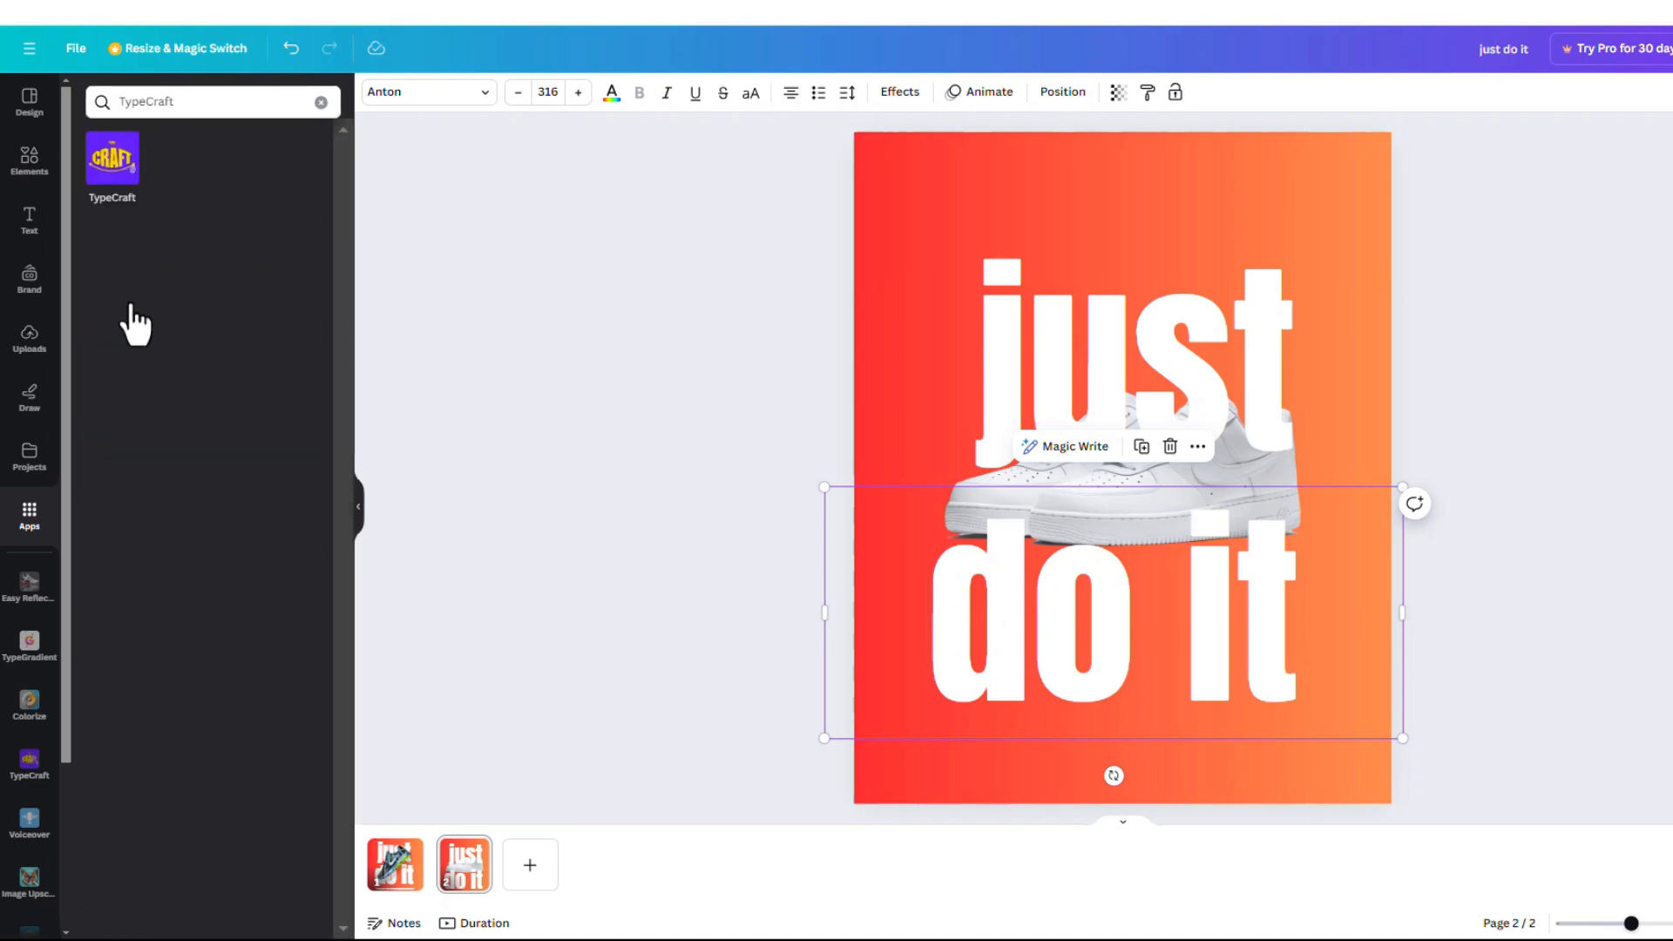
pyautogui.click(110, 160)
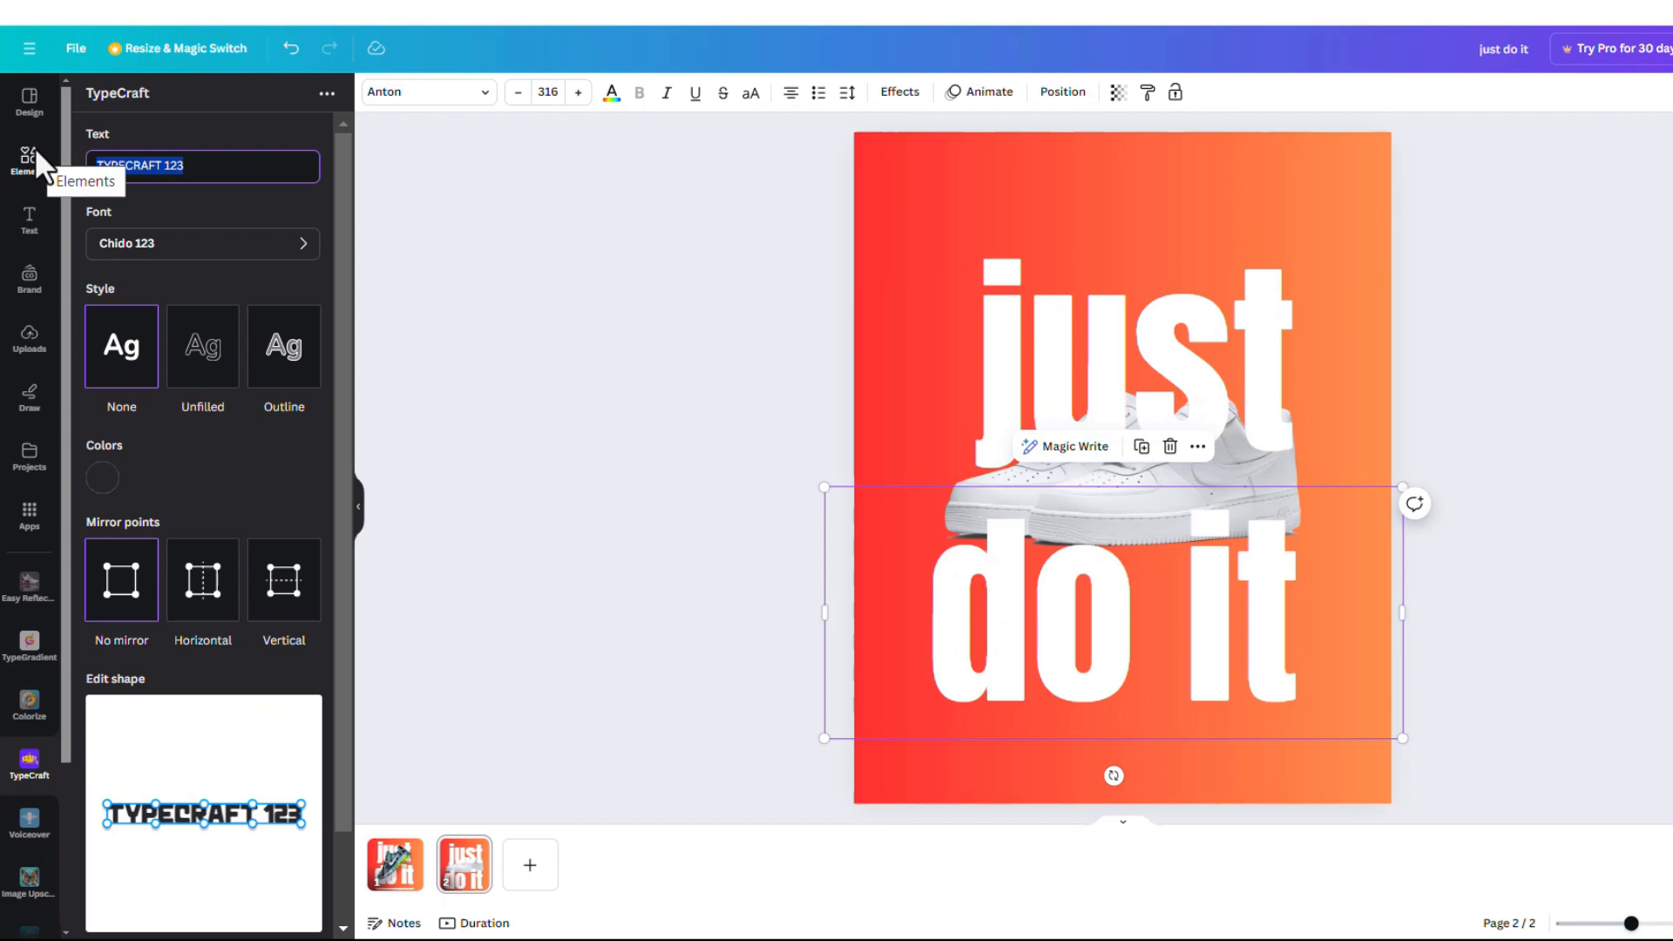
# Step: Set the TypeCraft text to "do it" and its font to Anton Regular 123
pyautogui.write('do it')
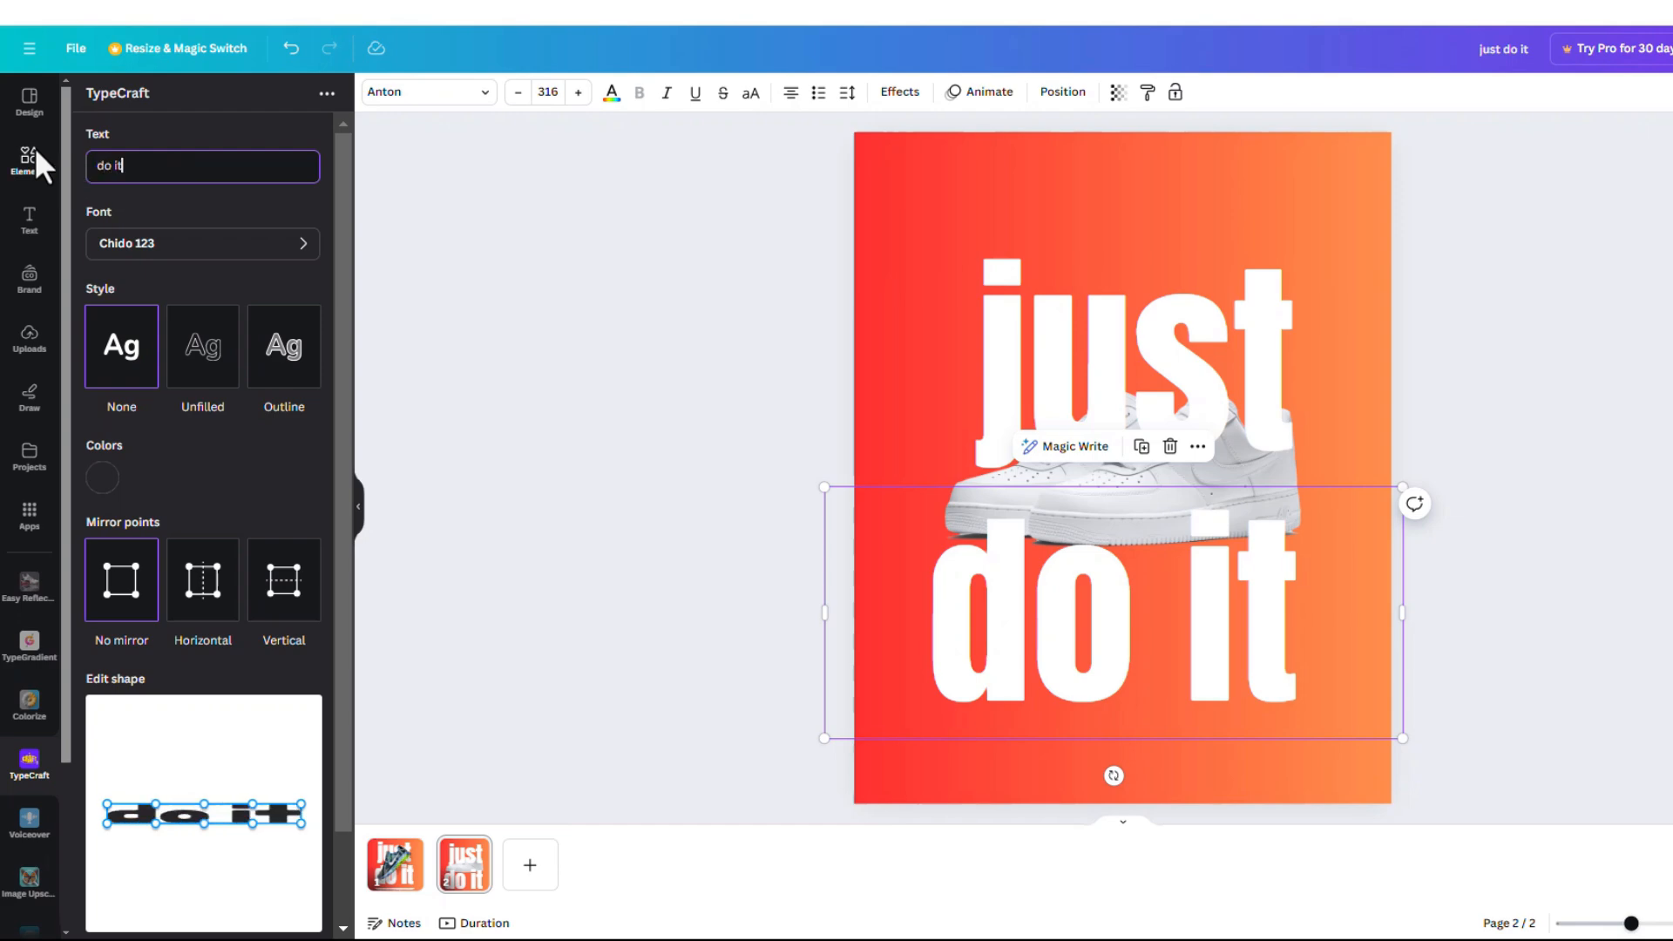
pyautogui.click(237, 261)
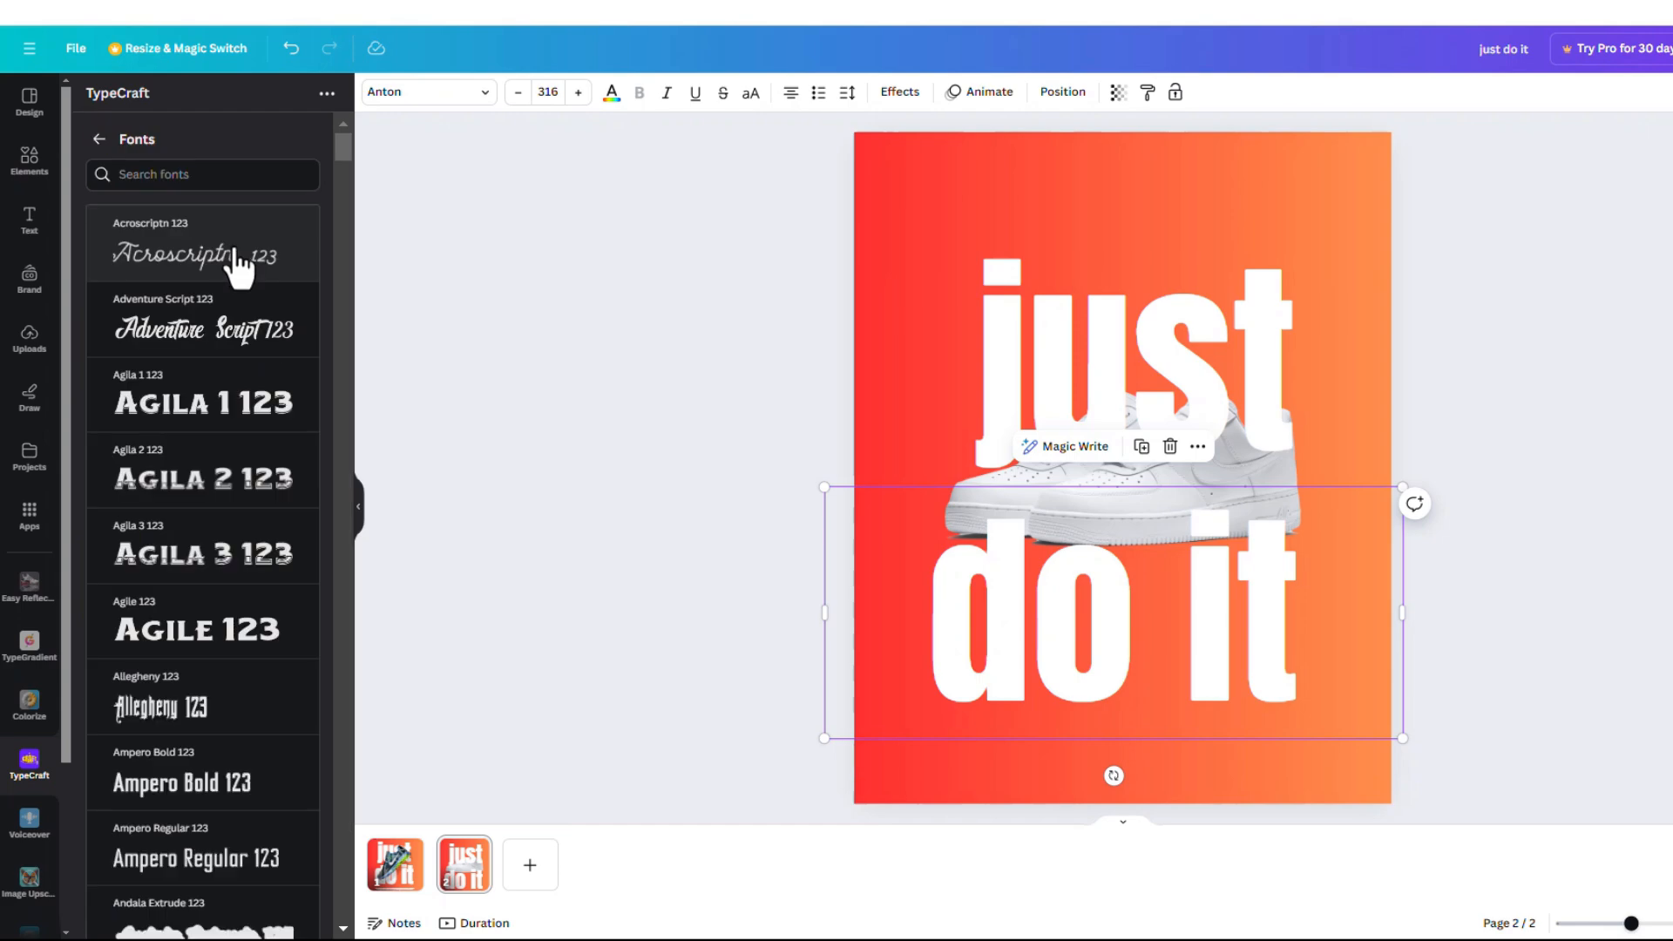
pyautogui.write('a')
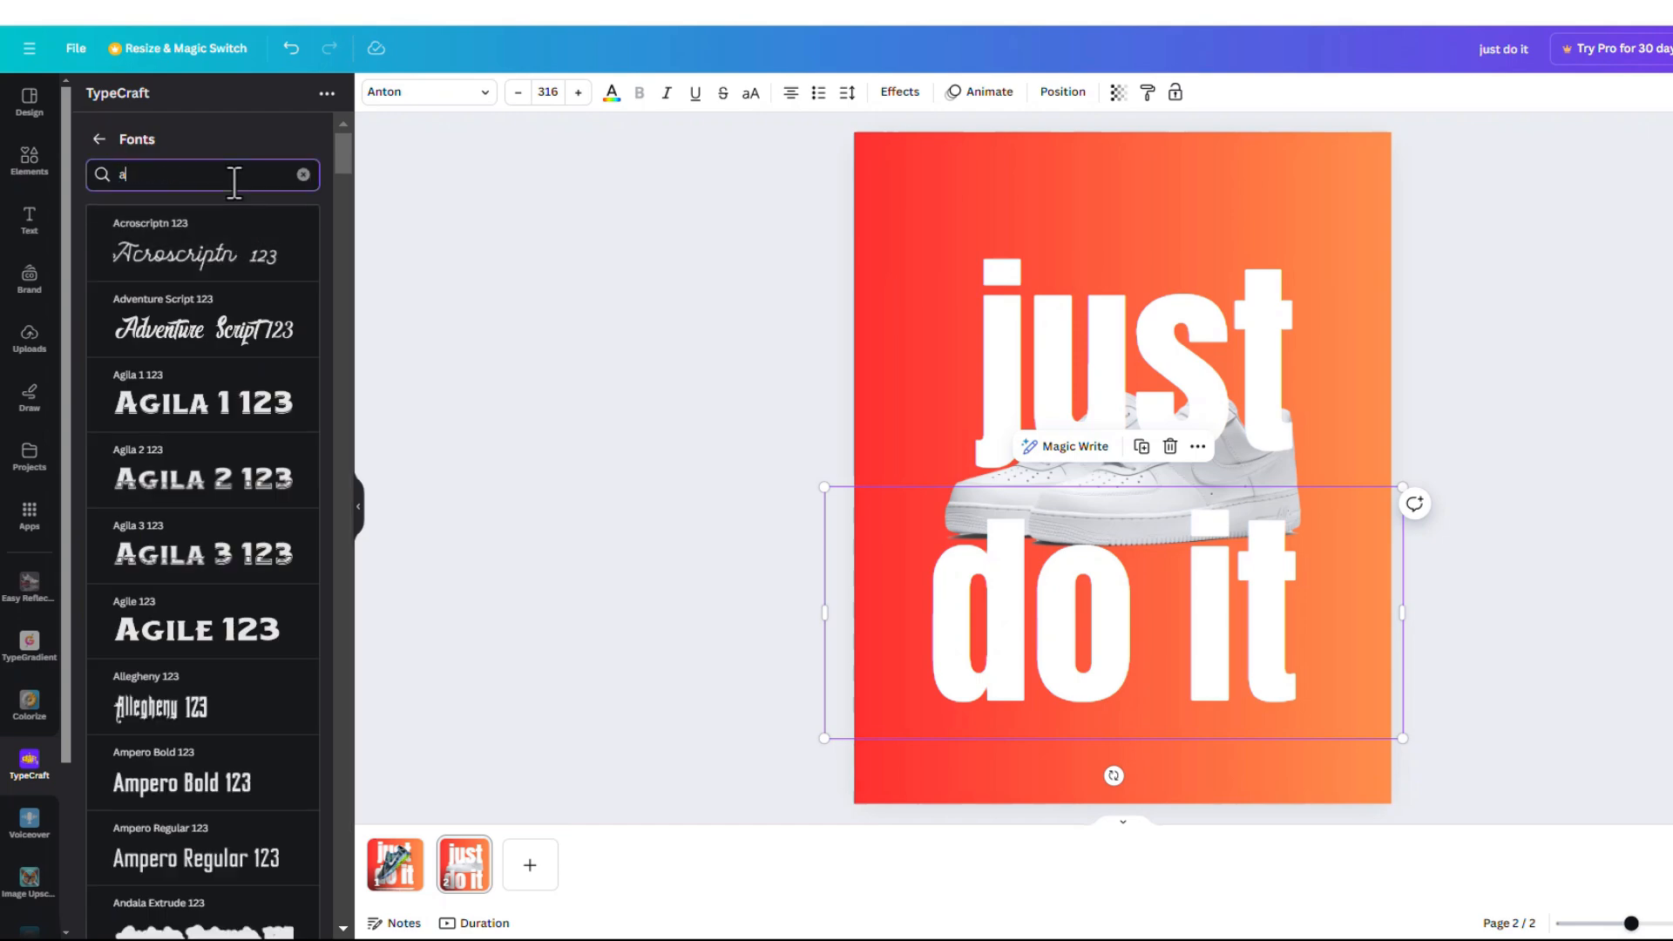
pyautogui.write('nton')
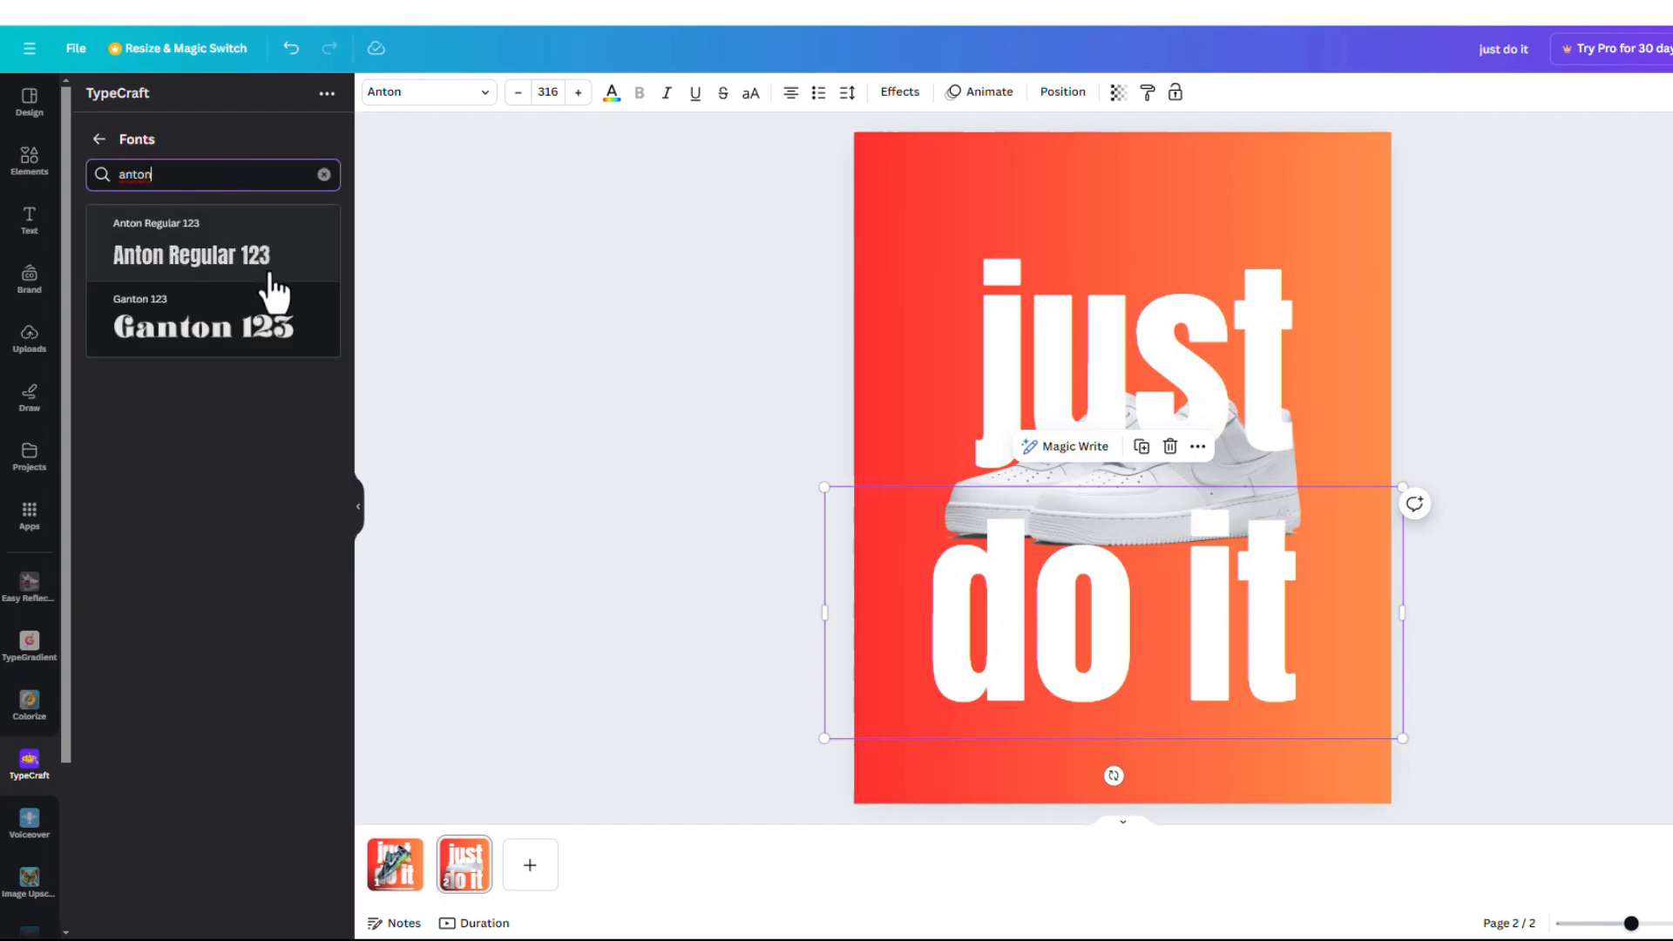
pyautogui.click(277, 263)
pyautogui.click(100, 142)
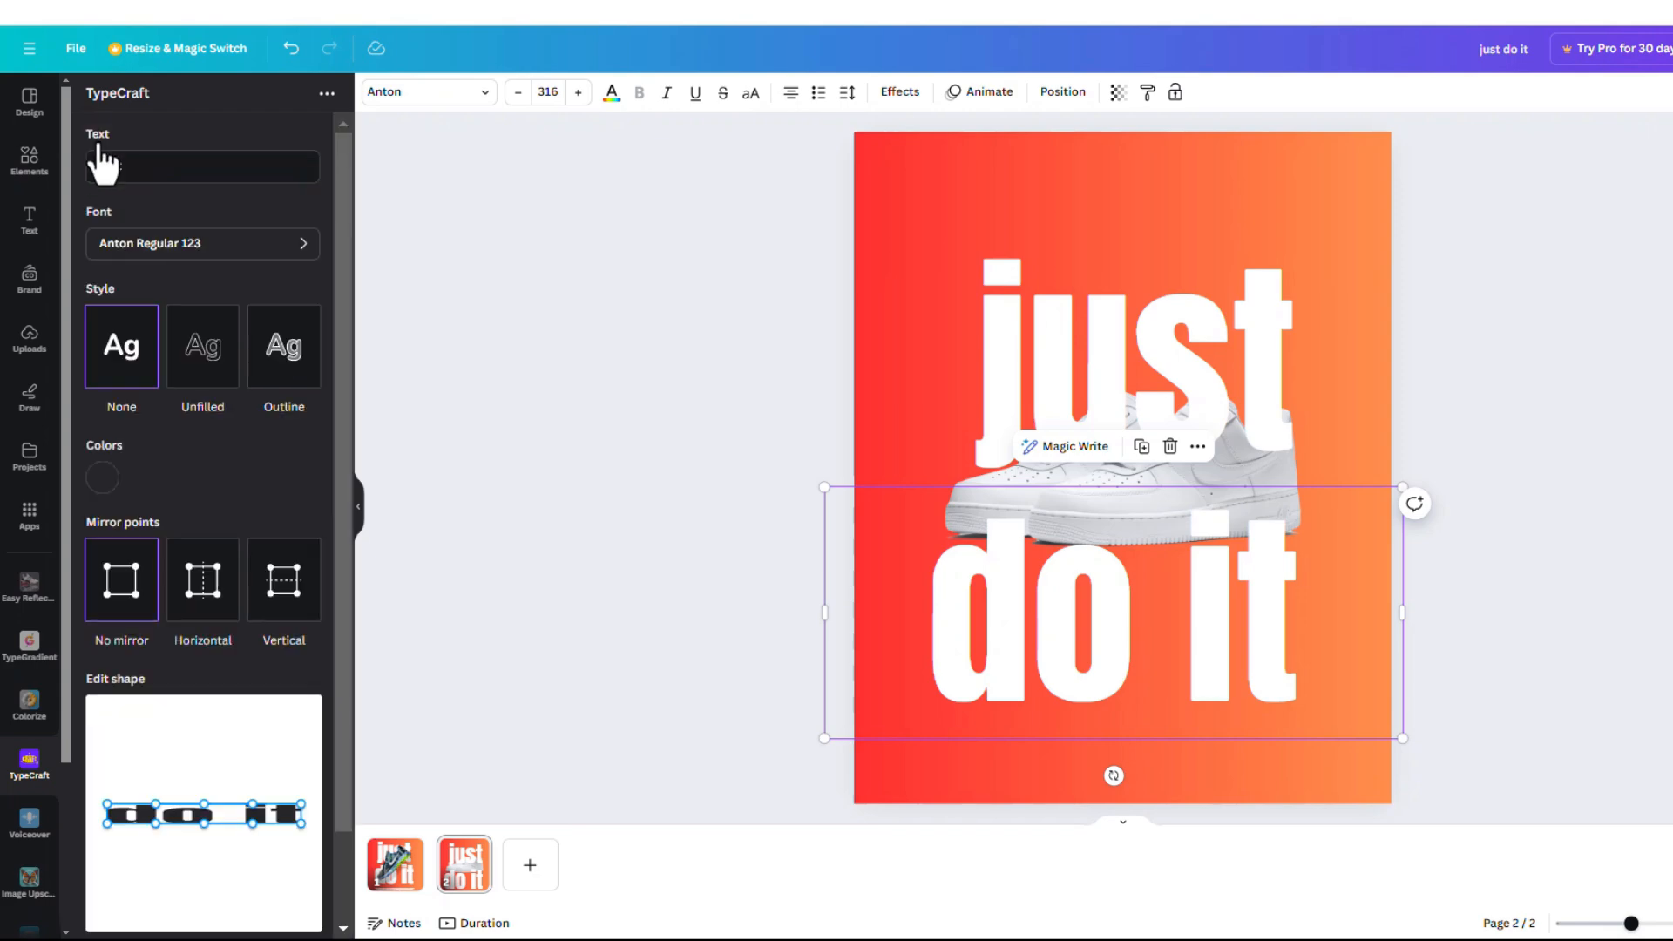
pyautogui.scroll(-2, 164, 542)
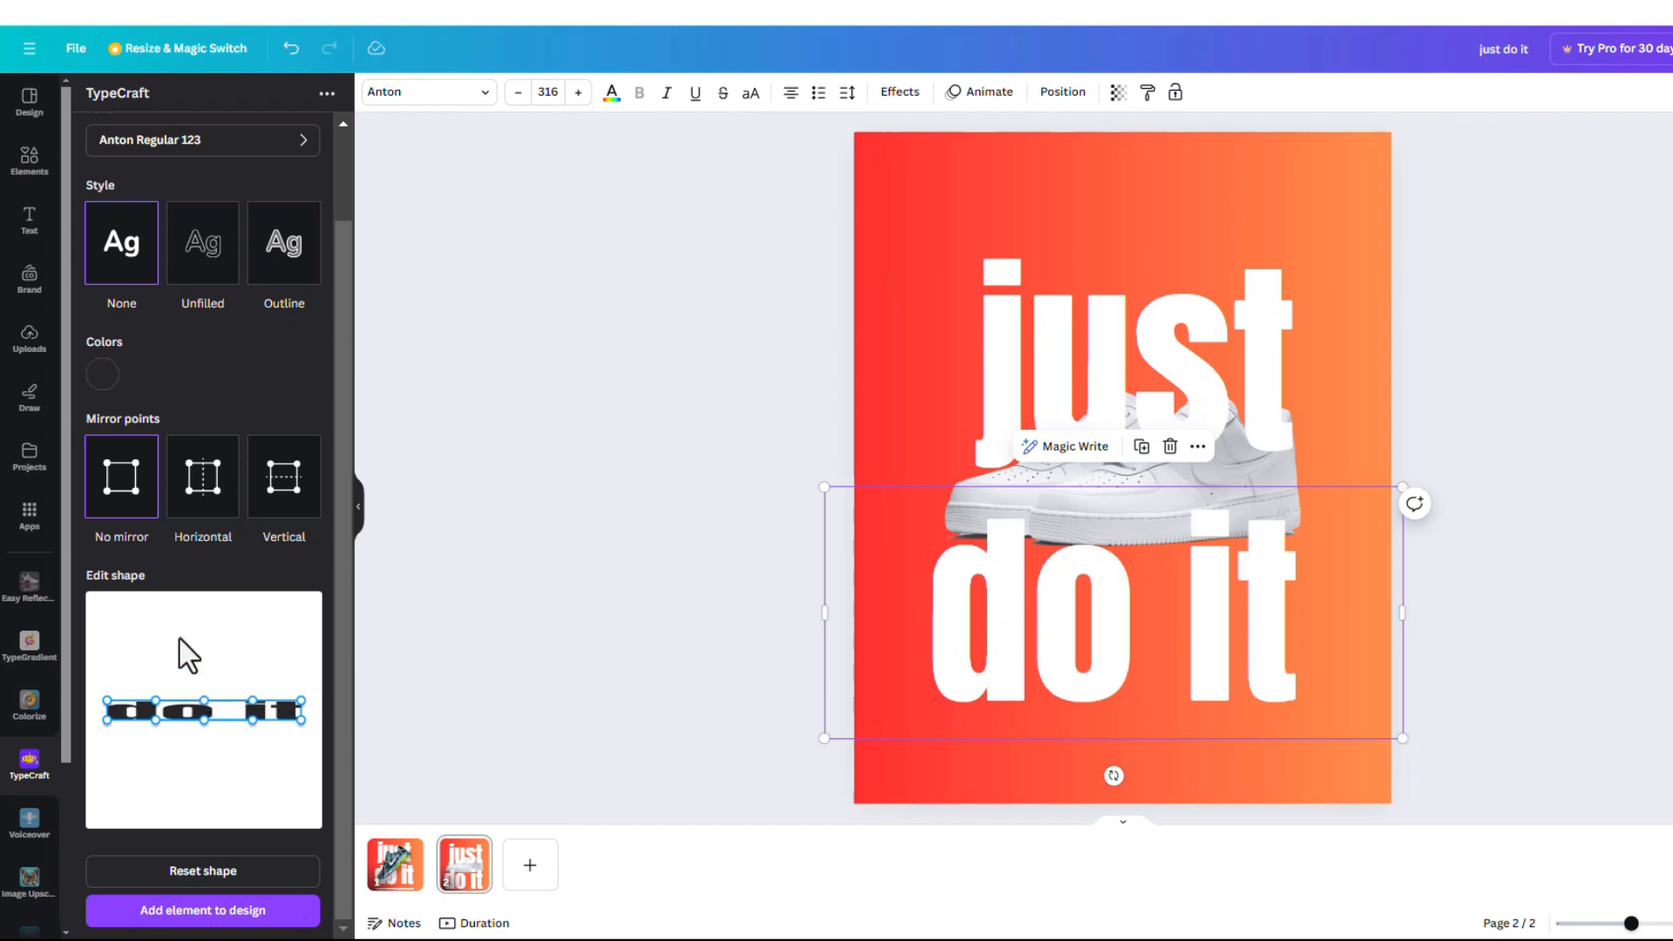
pyautogui.hotkey('ctrl', '+')
pyautogui.hotkey('ctrl', '+')
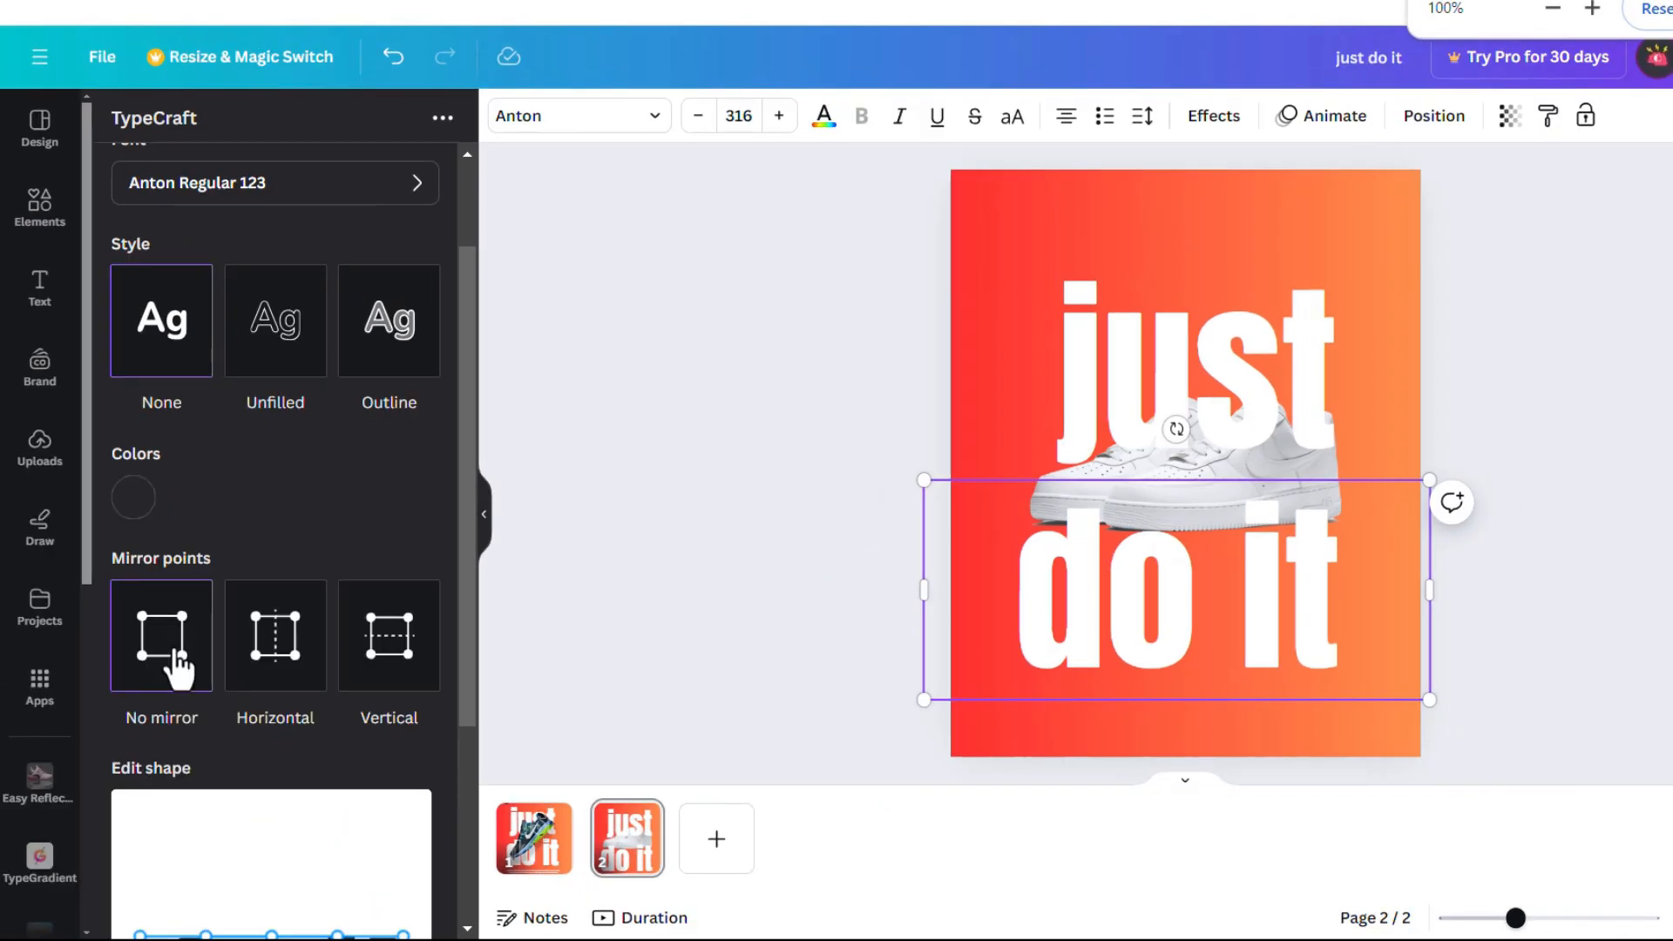
pyautogui.hotkey('ctrl', '+')
pyautogui.hotkey('ctrl', '+')
pyautogui.hotkey('ctrl', '-')
pyautogui.hotkey('ctrl', '-')
pyautogui.hotkey('ctrl', '-')
pyautogui.hotkey('ctrl', '-')
pyautogui.hotkey('ctrl', '-')
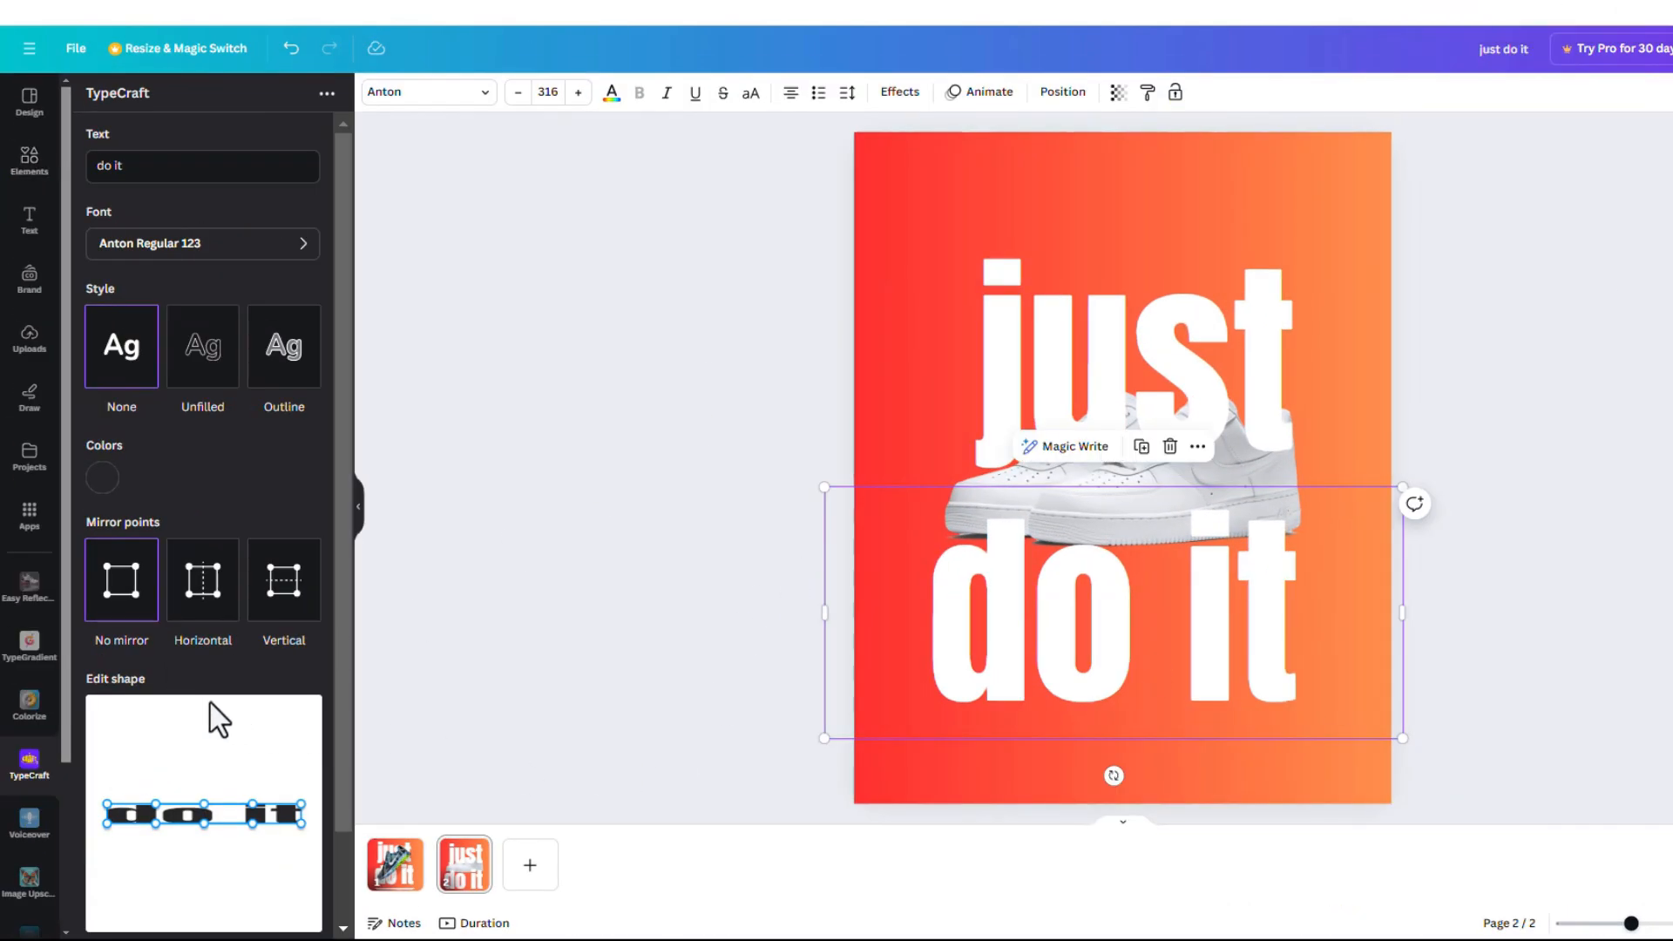
pyautogui.hotkey('ctrl', '+')
pyautogui.hotkey('ctrl', '+')
pyautogui.hotkey('ctrl', '+')
pyautogui.hotkey('ctrl', '-')
pyautogui.hotkey('ctrl', '-')
pyautogui.hotkey('ctrl', '-')
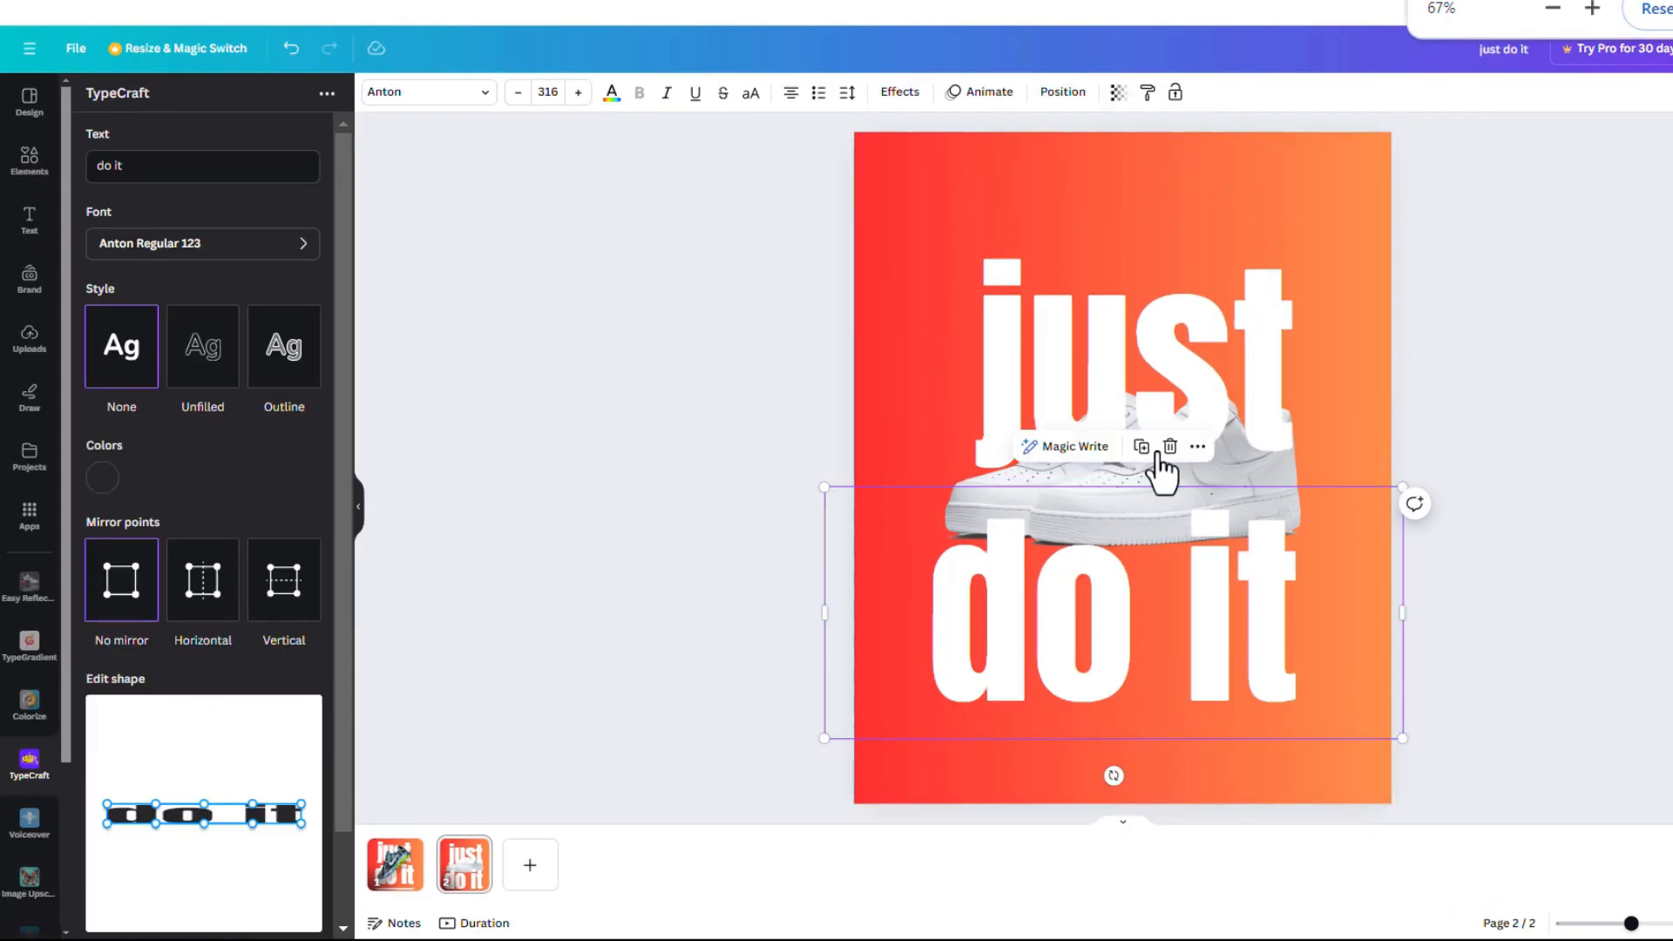
pyautogui.scroll(8, 1181, 342)
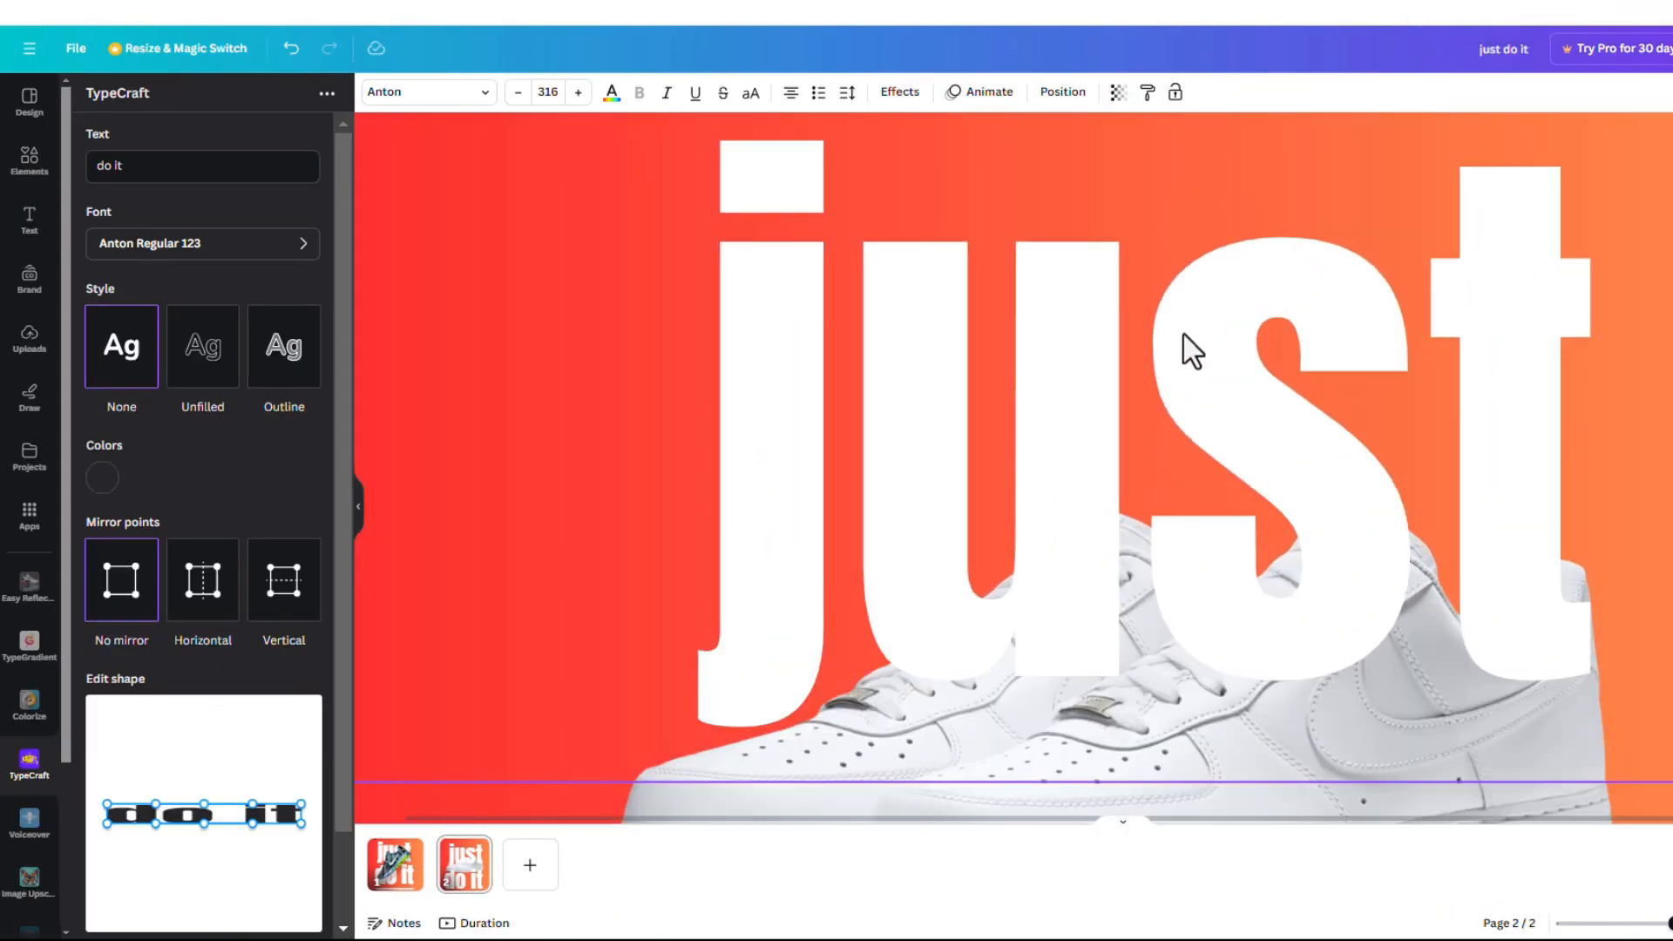
pyautogui.scroll(-3, 1192, 353)
pyautogui.scroll(-2, 1183, 341)
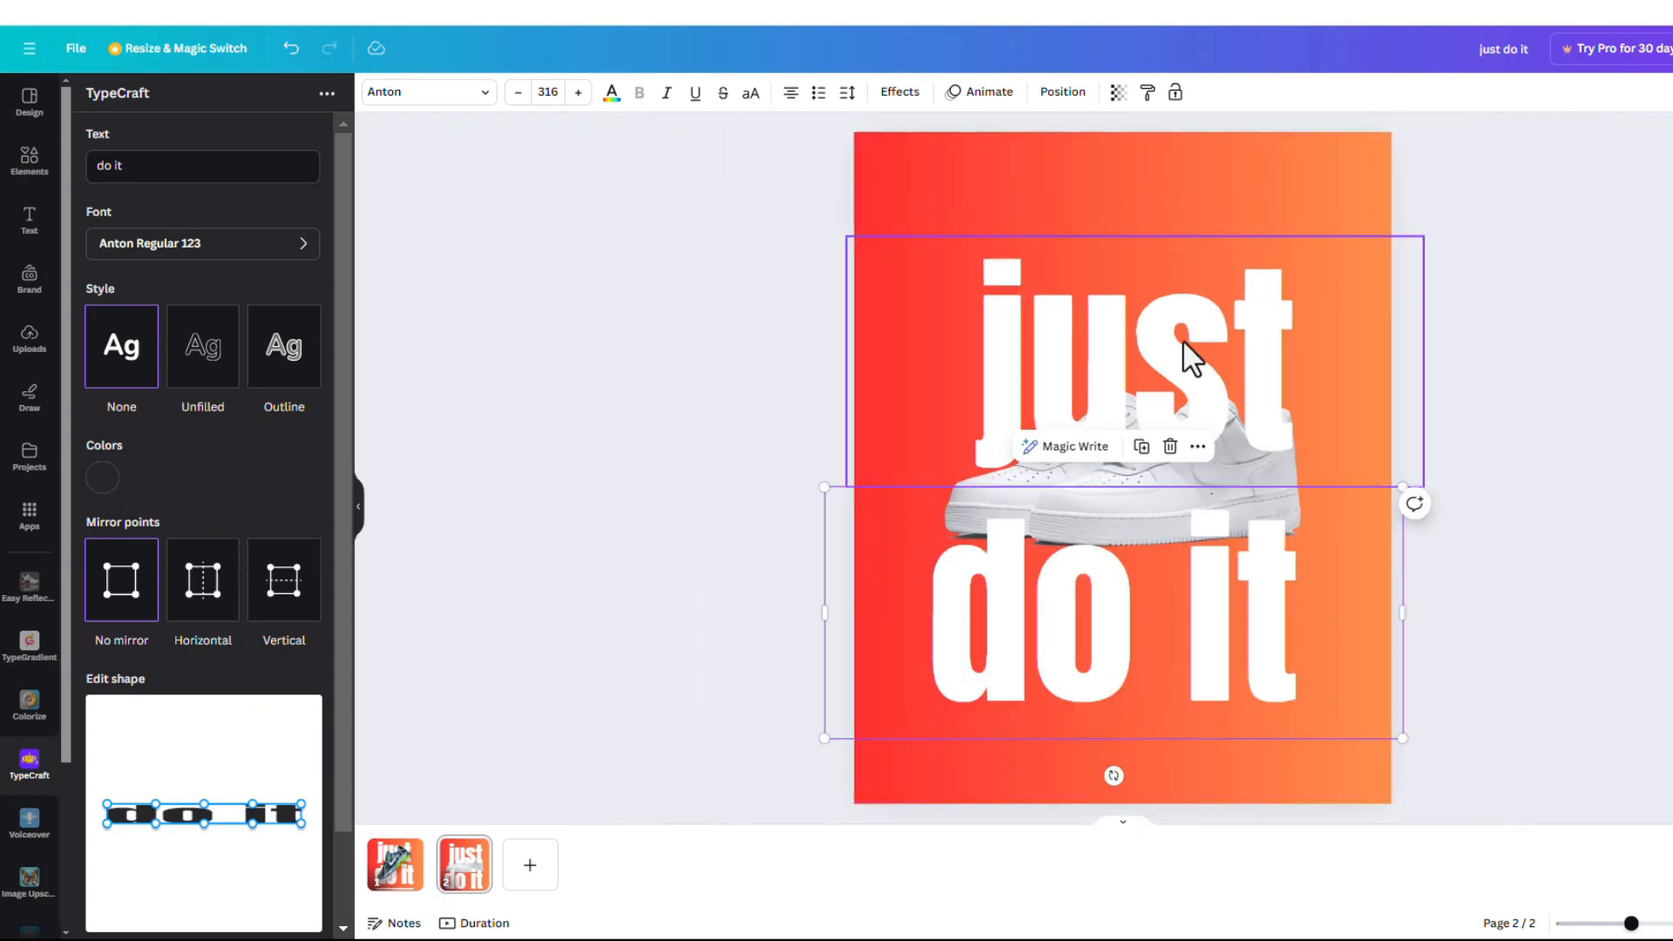
pyautogui.scroll(2, 1185, 349)
pyautogui.scroll(1, 1185, 353)
pyautogui.scroll(-3, 1193, 375)
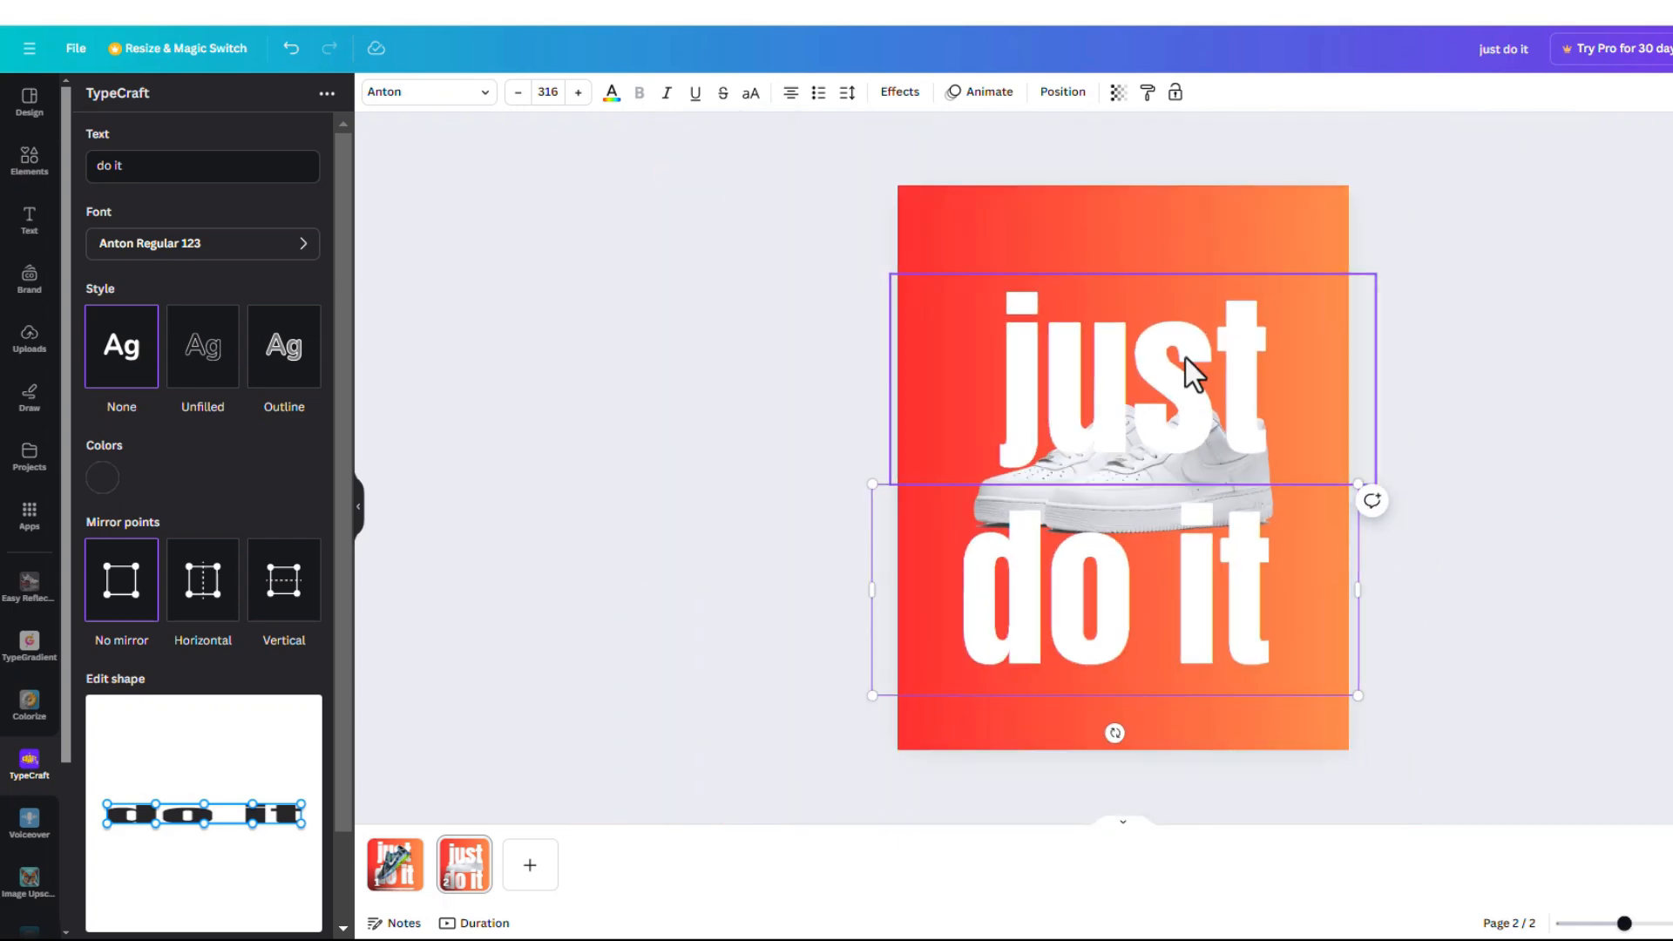
# Step: Warp the "do it" shape into a trapezoid by pulling both upper corners inward and levelling its top edge
pyautogui.scroll(6, 145, 476)
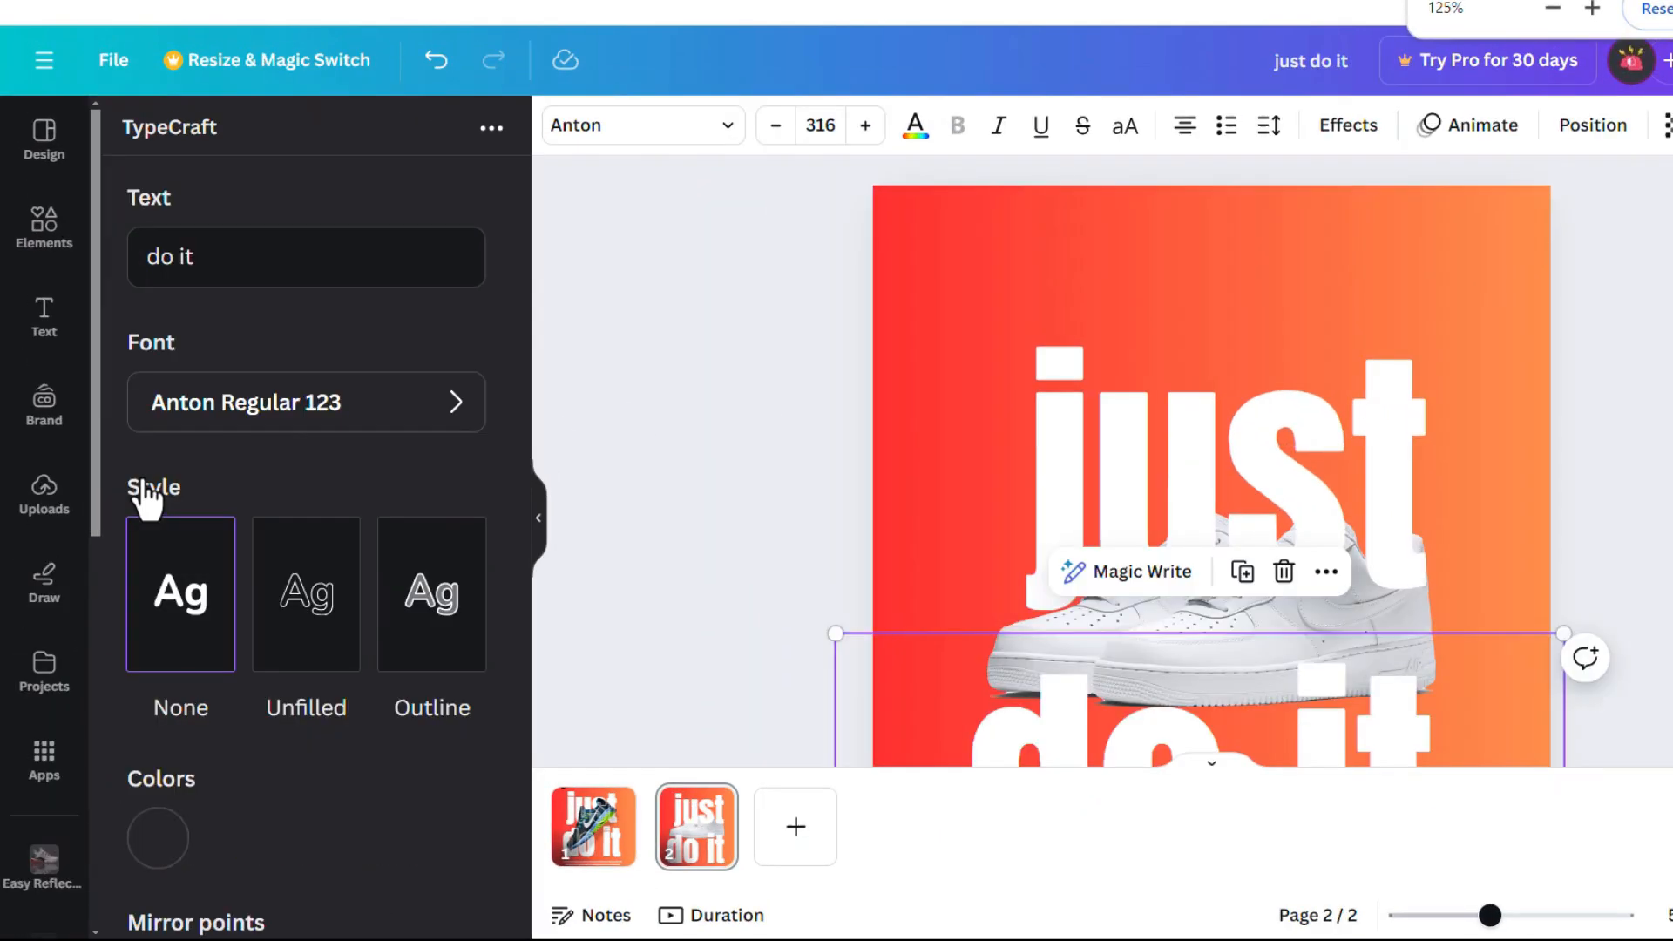
pyautogui.scroll(-8, 226, 515)
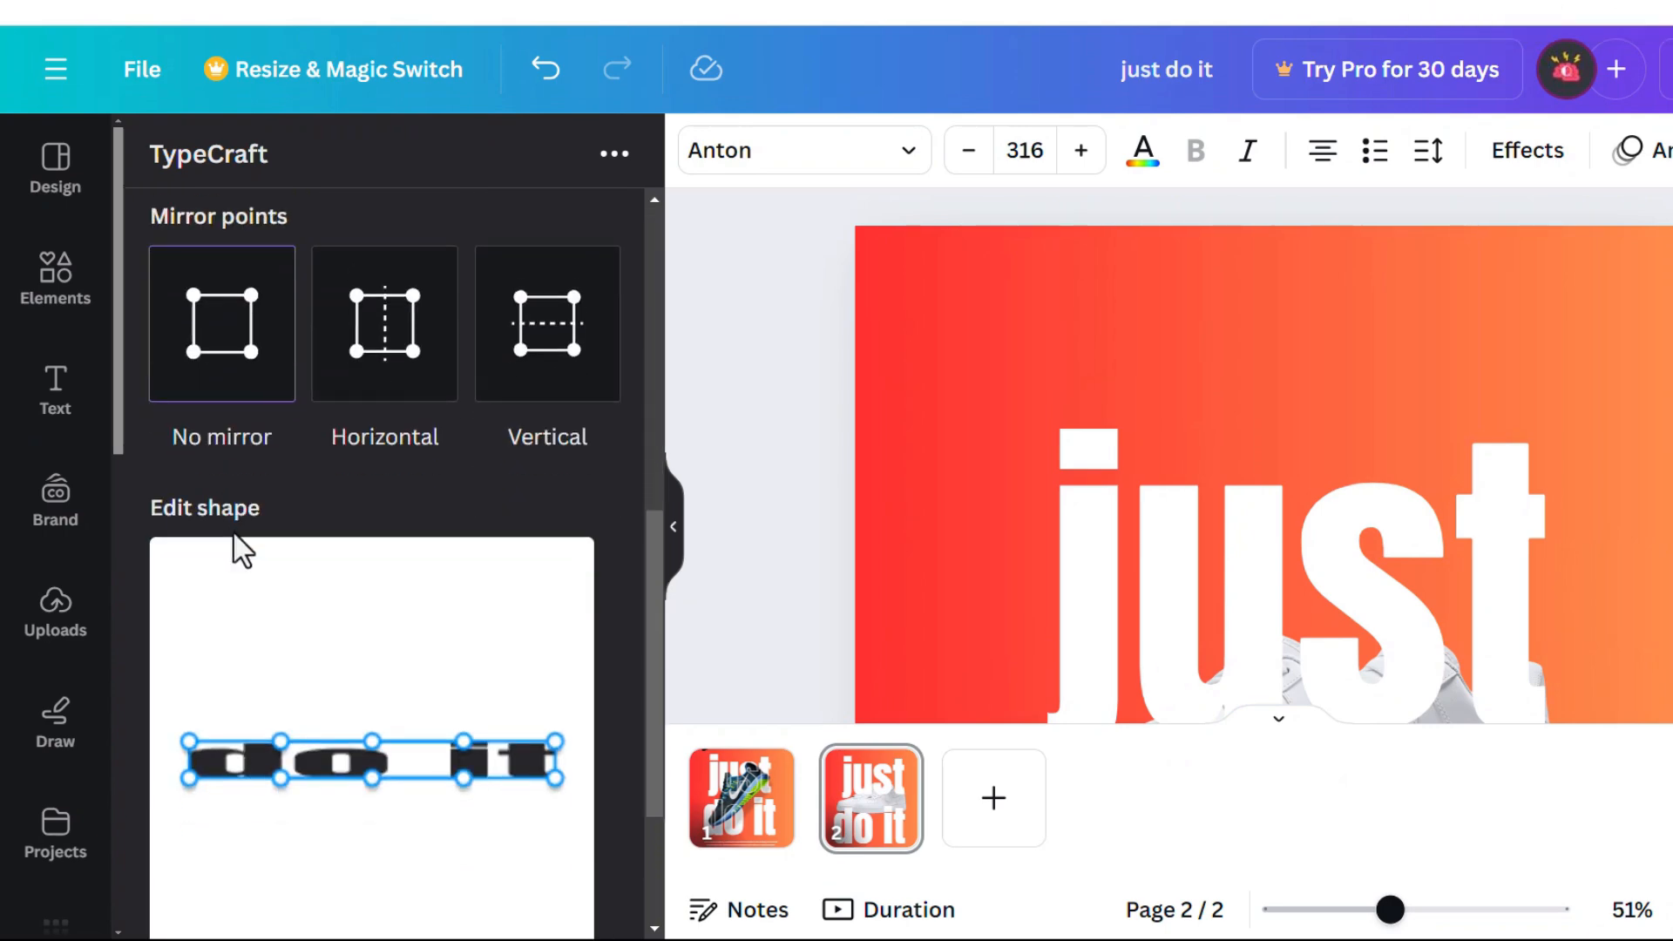
pyautogui.scroll(-1, 1418, 573)
pyautogui.scroll(-3, 1418, 573)
pyautogui.scroll(-5, 1389, 519)
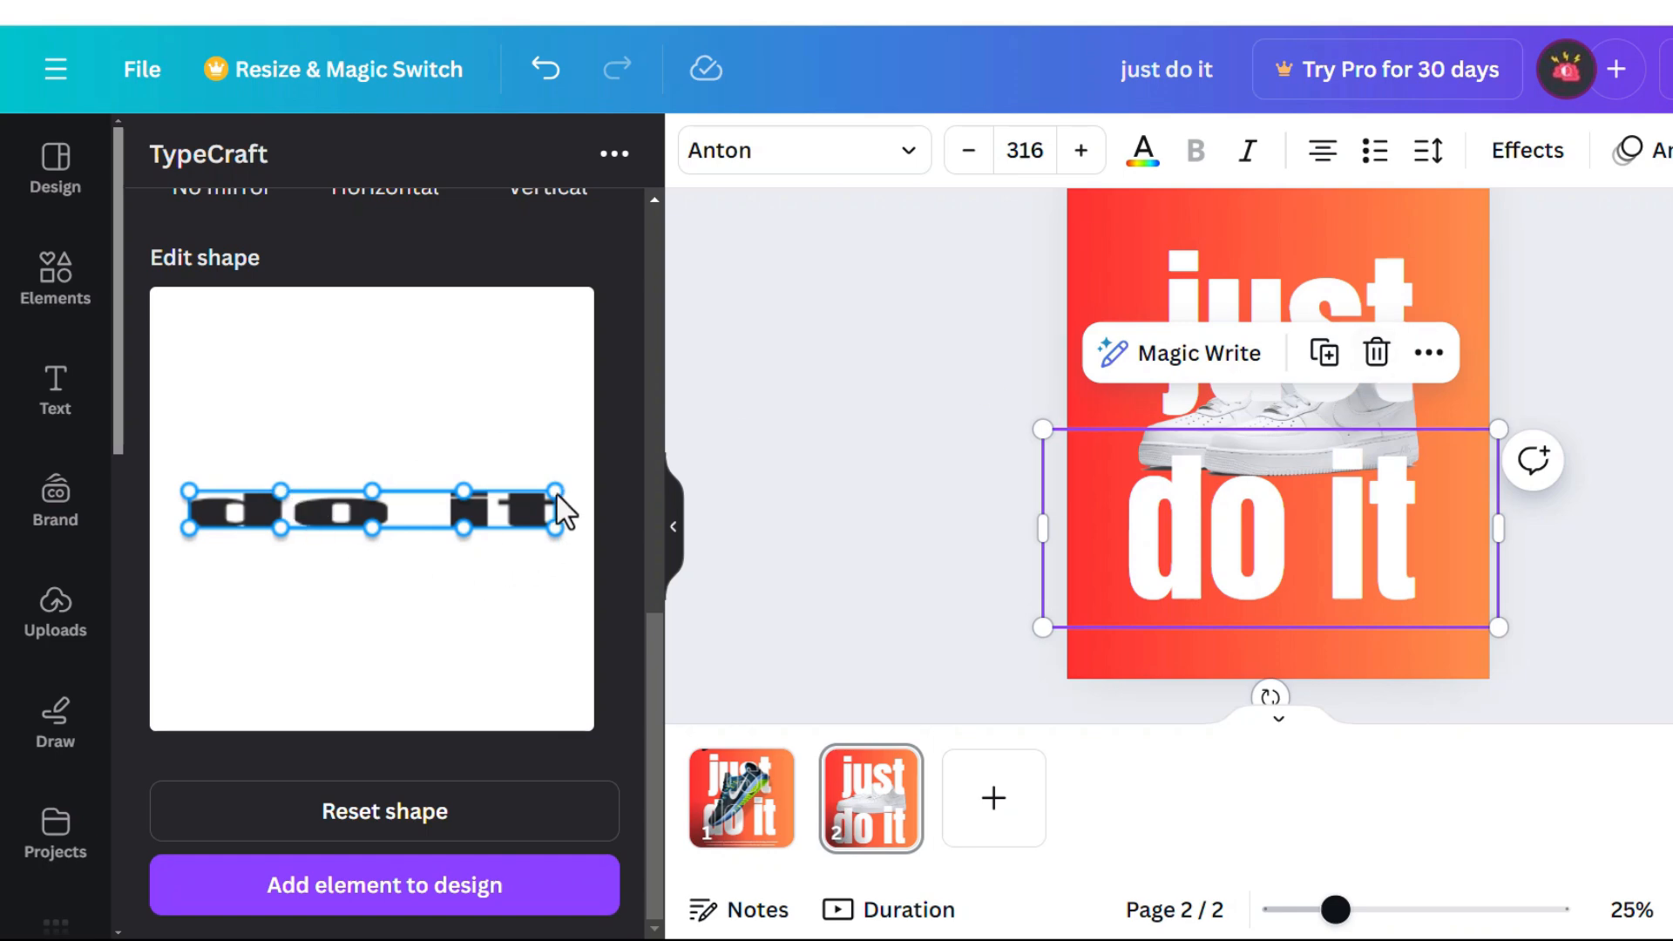
pyautogui.moveTo(555, 492); pyautogui.dragTo(520, 494)
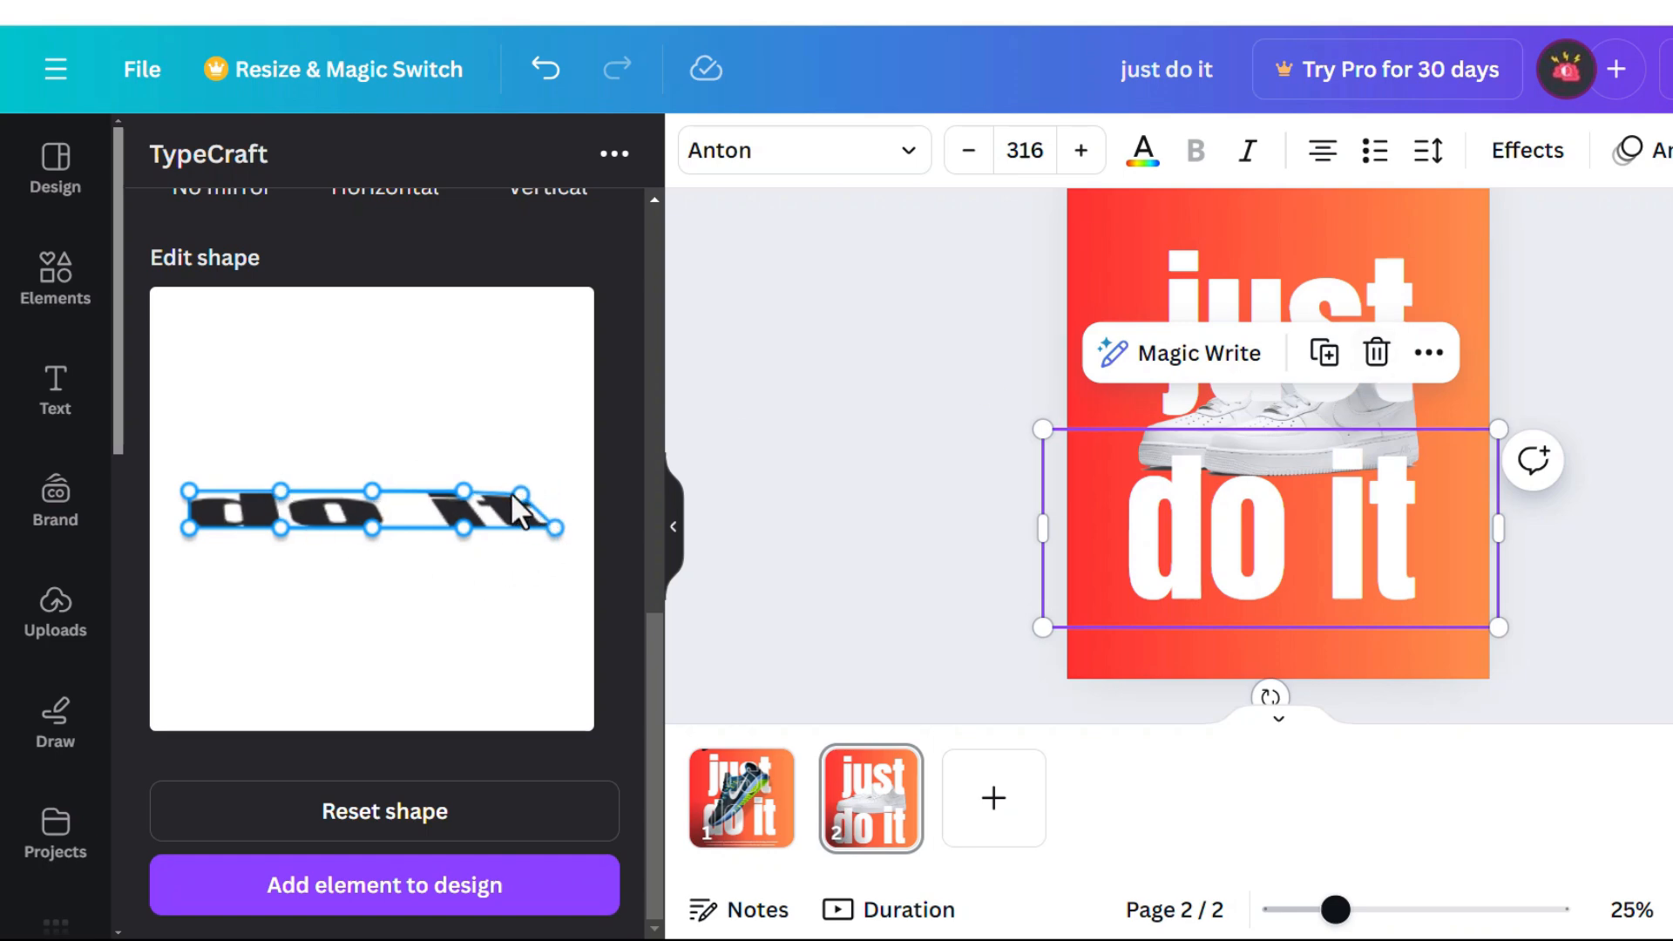
pyautogui.moveTo(193, 486); pyautogui.dragTo(241, 494)
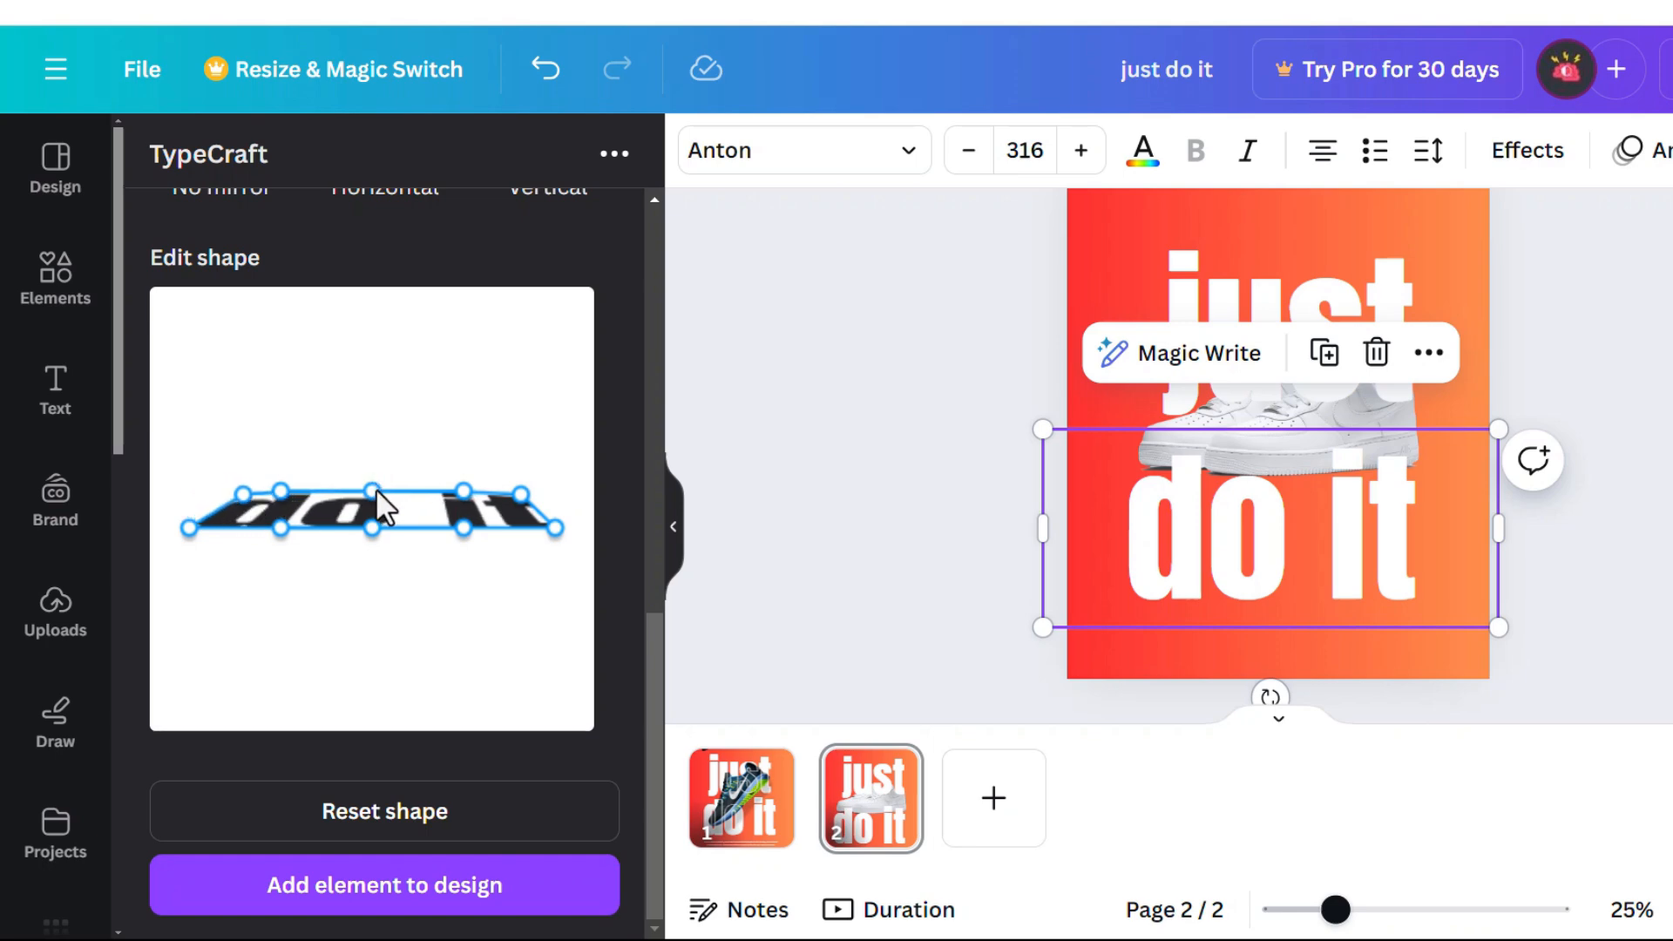
pyautogui.moveTo(379, 490); pyautogui.dragTo(384, 494)
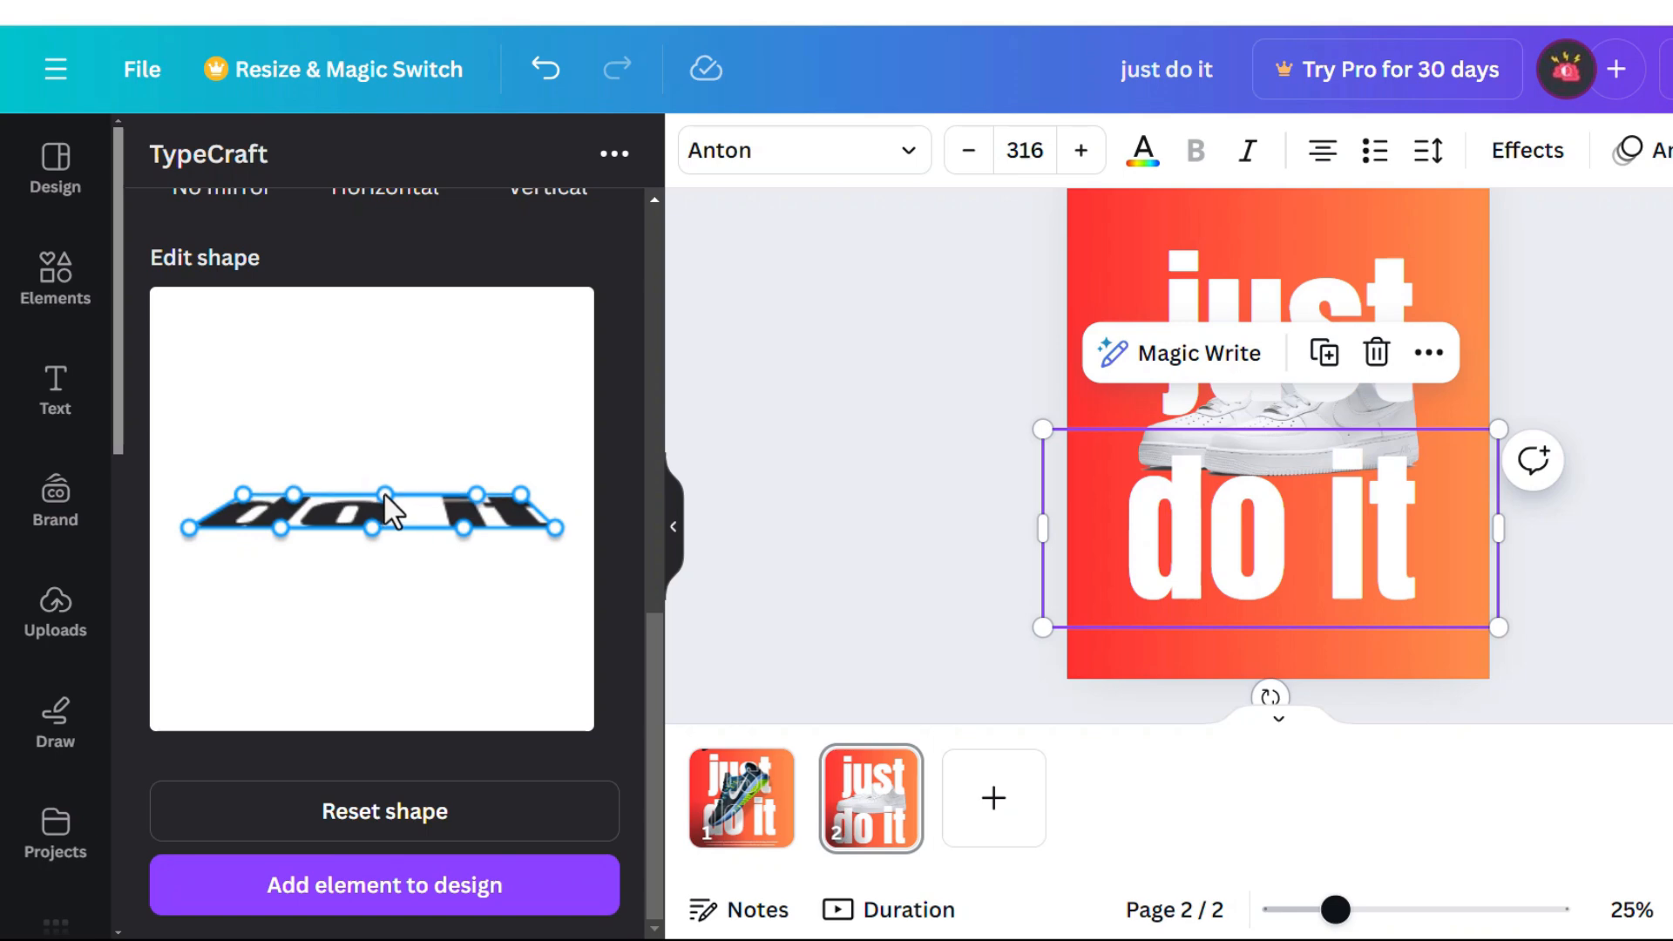
# Step: Lower the trapezoid's upper points and shift its upper-right corner slightly inward to flatten the "do it" lettering
pyautogui.keyDown('ctrl'); pyautogui.scroll(7, 302, 507); pyautogui.keyUp('ctrl')
pyautogui.keyDown('ctrl'); pyautogui.scroll(-2, 686, 479); pyautogui.keyUp('ctrl')
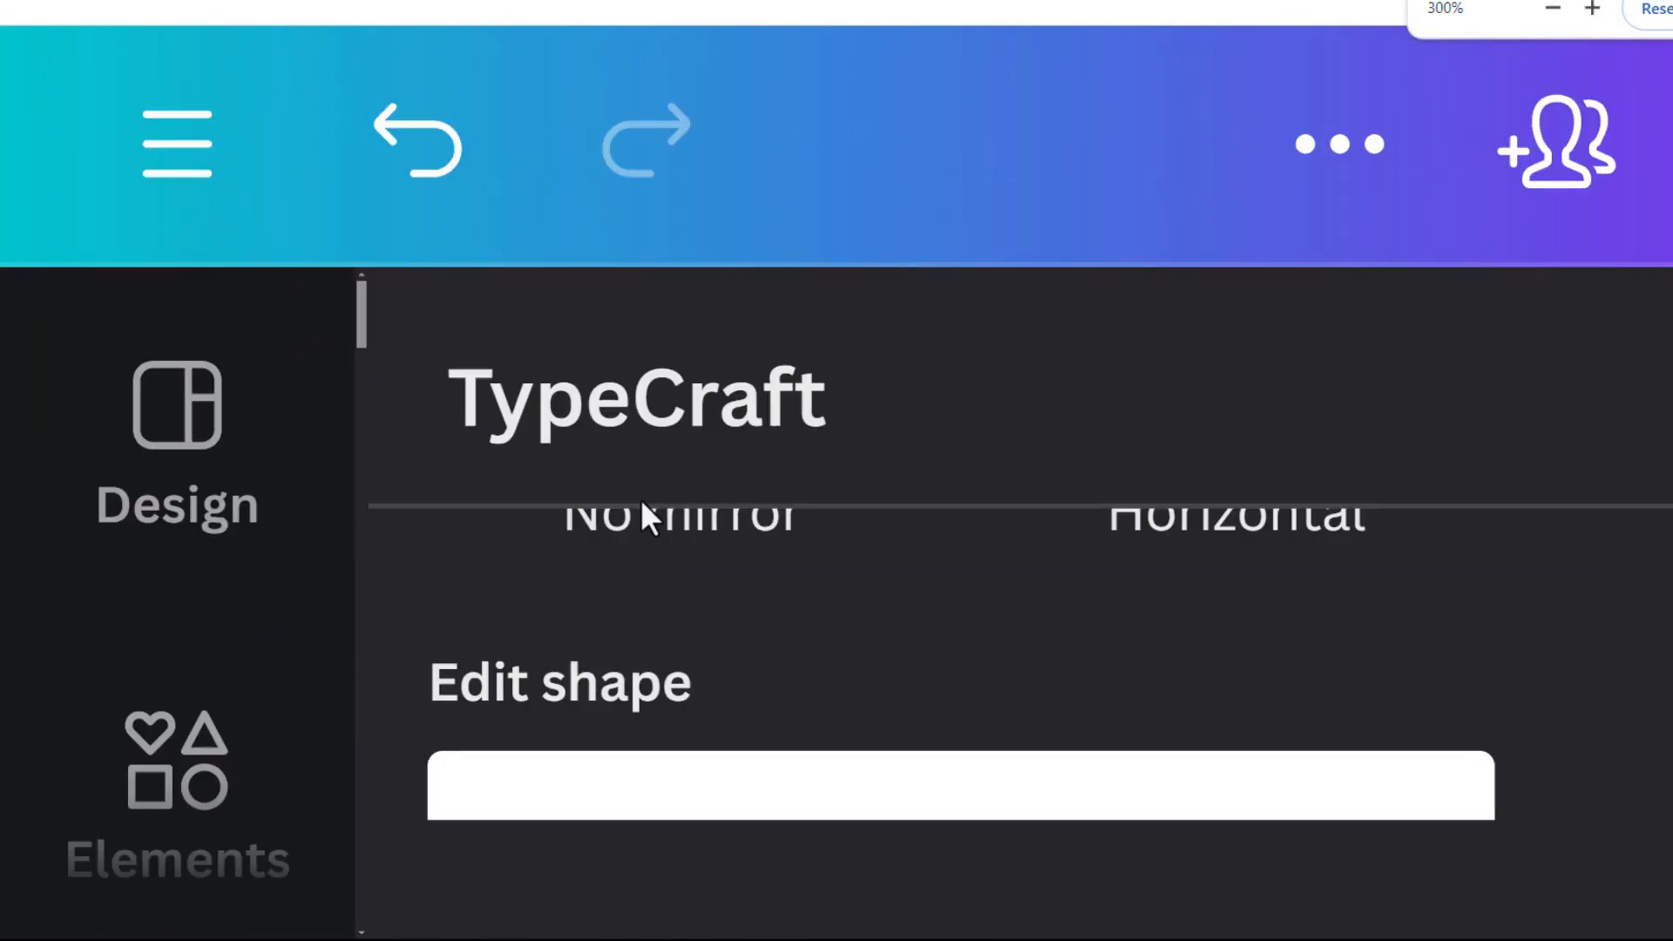
pyautogui.scroll(1, 1012, 510)
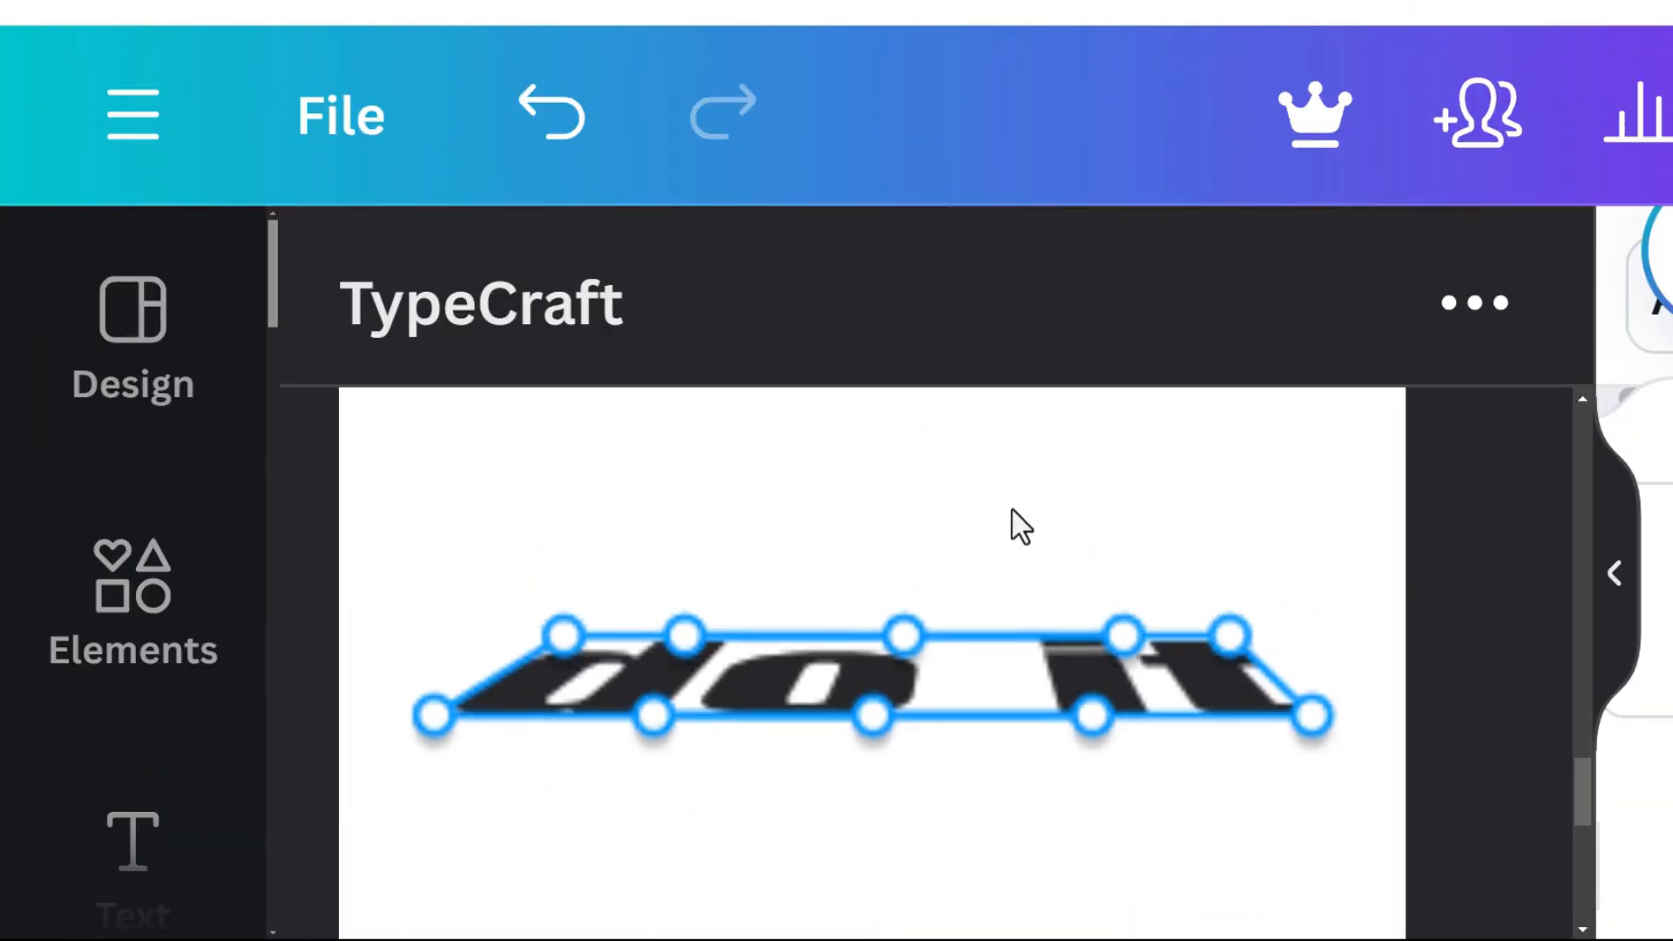
pyautogui.moveTo(686, 642); pyautogui.dragTo(688, 647)
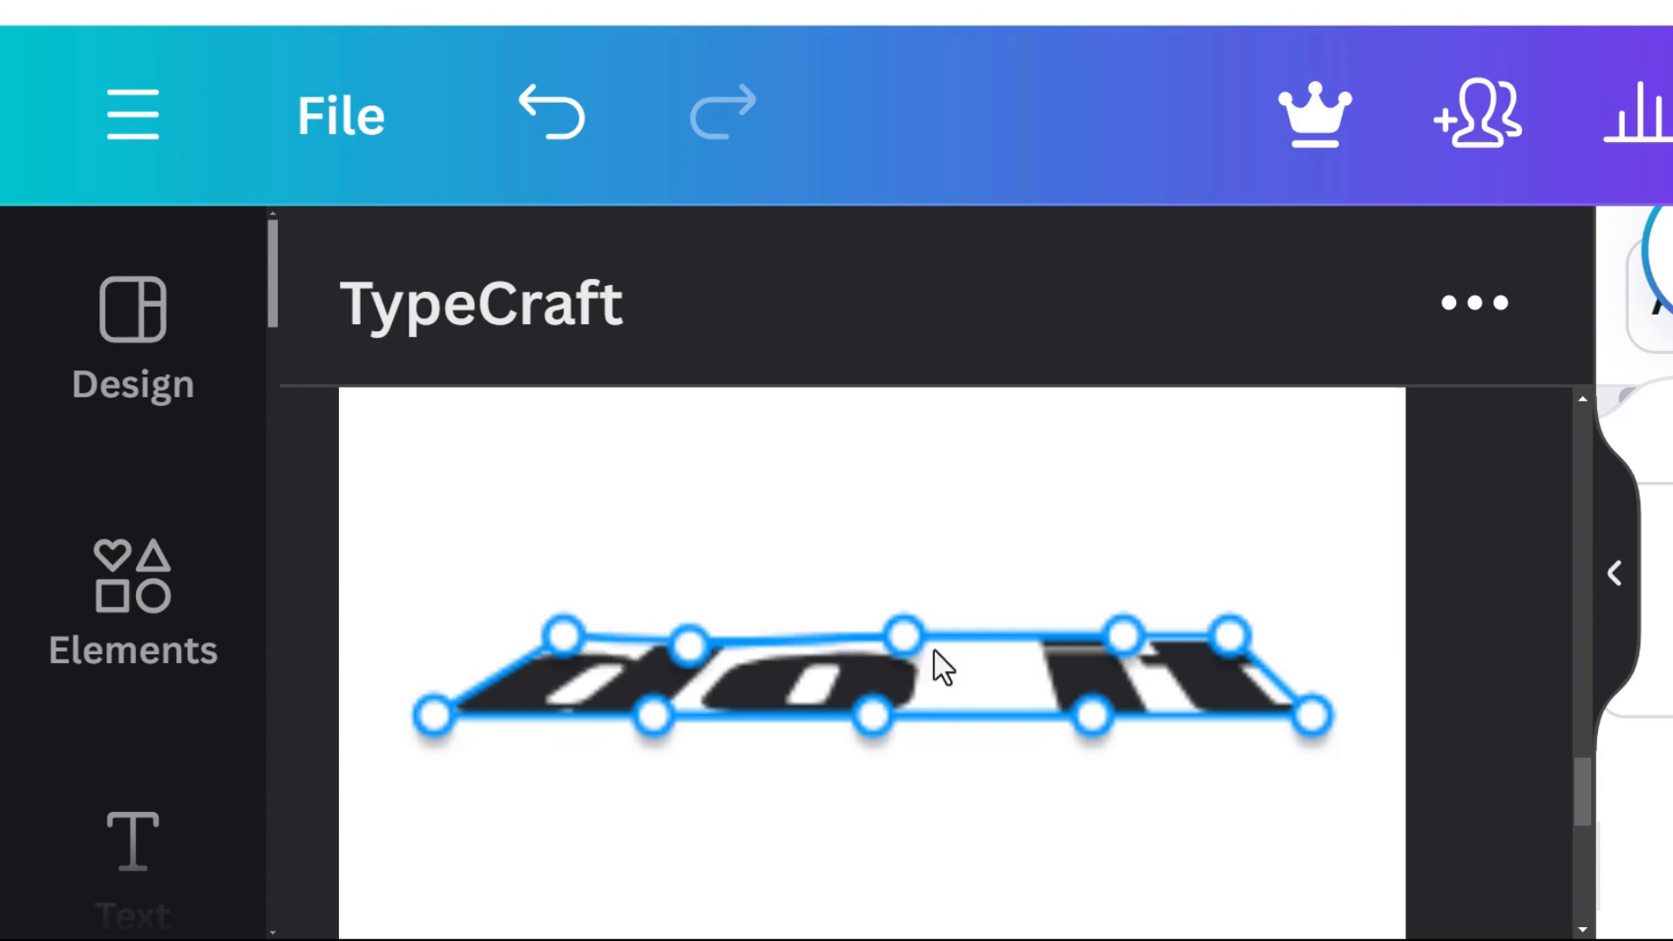
pyautogui.moveTo(906, 636); pyautogui.dragTo(911, 645)
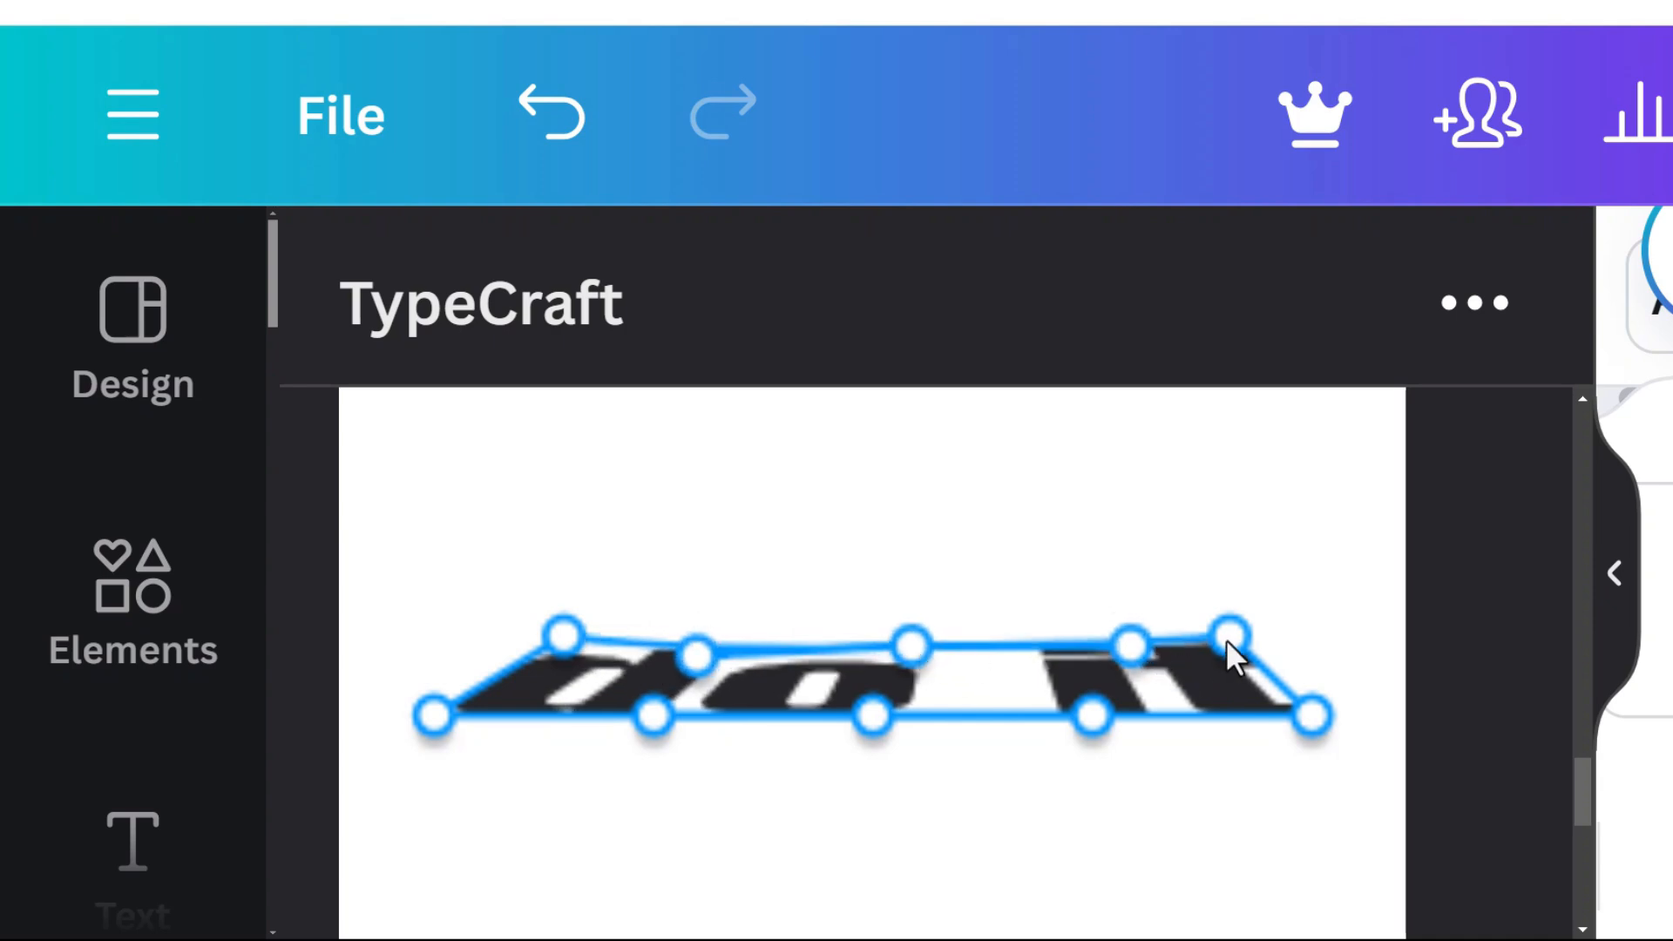
pyautogui.moveTo(1228, 636); pyautogui.dragTo(1117, 653)
pyautogui.moveTo(903, 639); pyautogui.dragTo(911, 648)
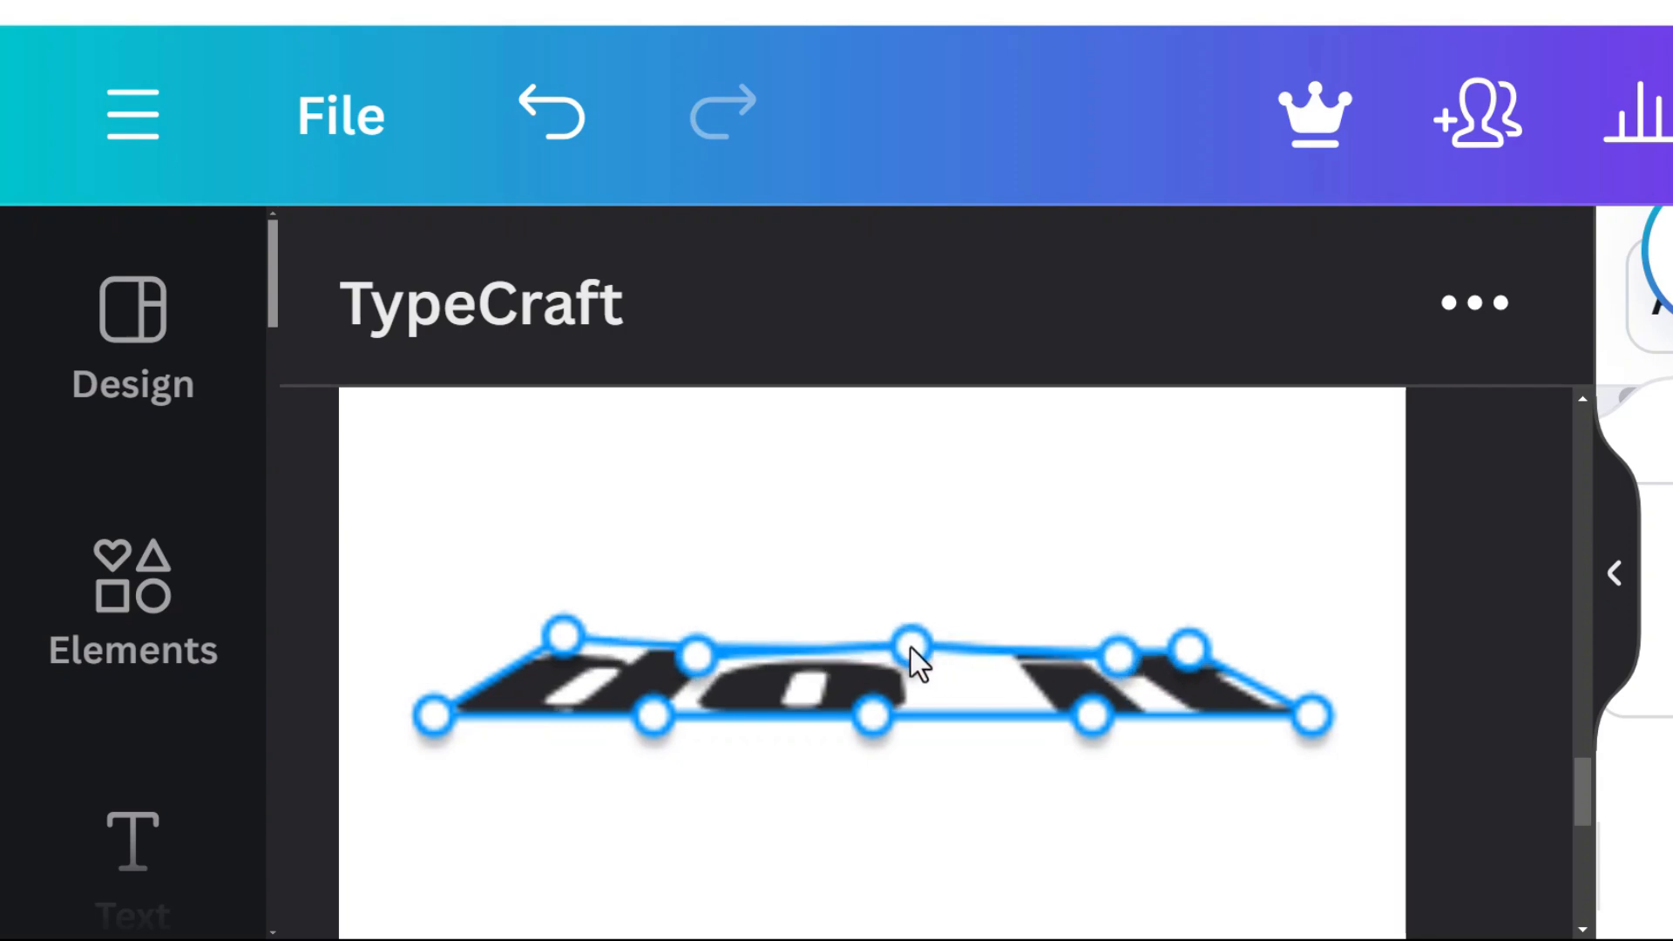
pyautogui.moveTo(558, 634); pyautogui.dragTo(571, 646)
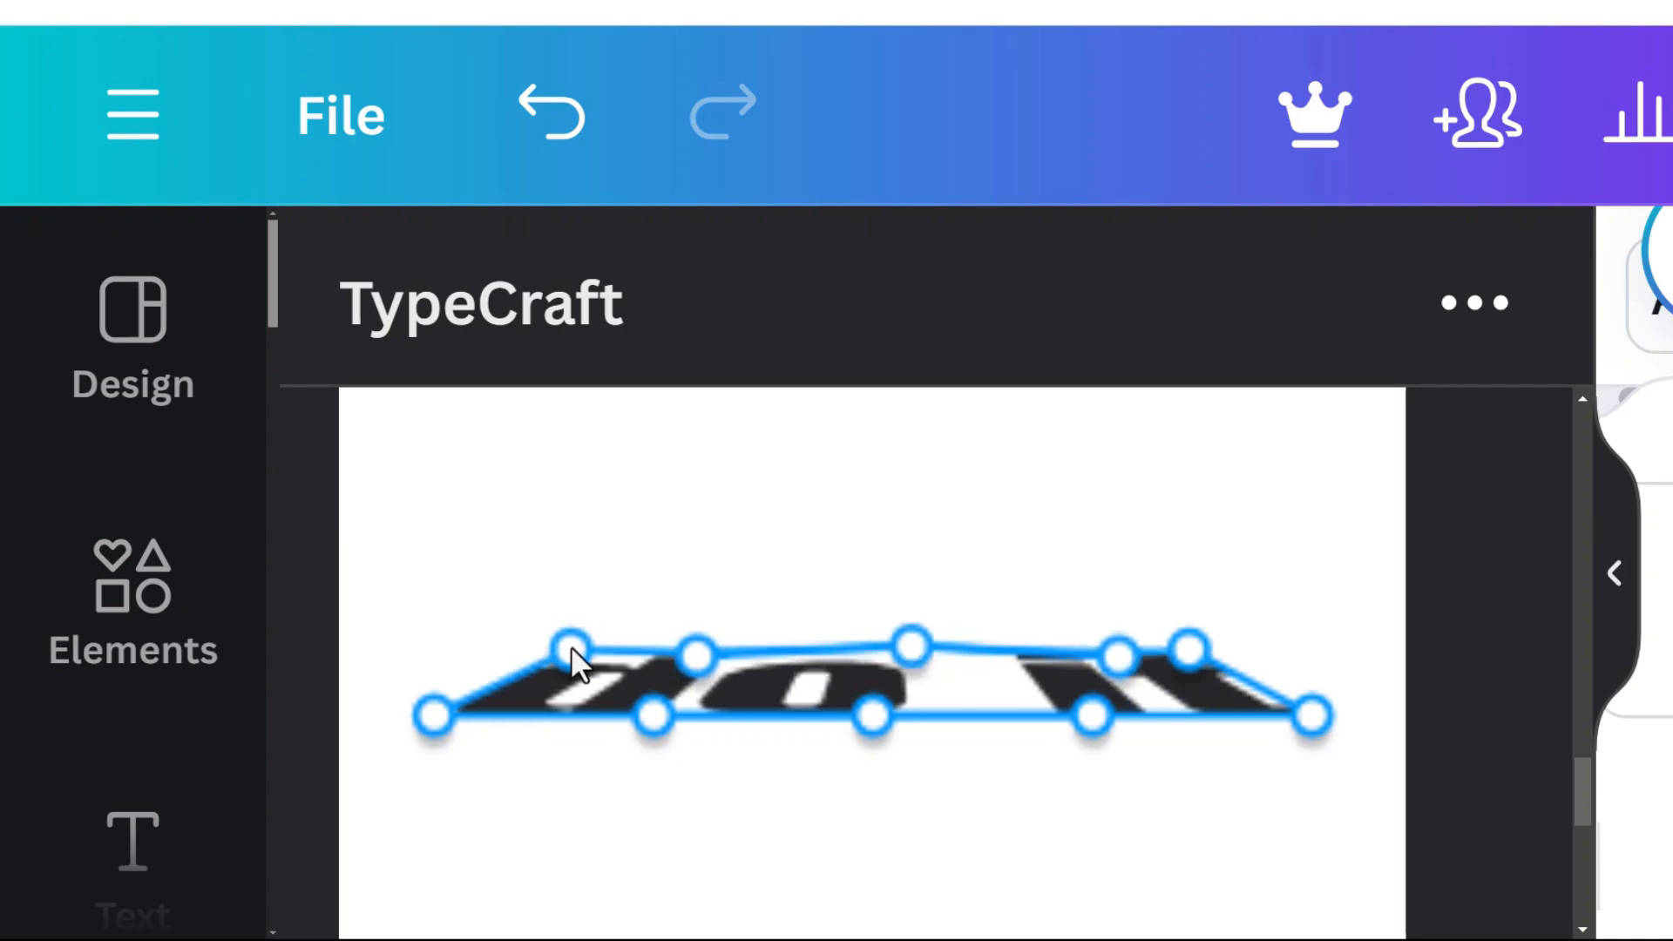
# Step: Lower the upper corner and middle points of the "do it" warp shape to flatten the lettering into a thin strip
pyautogui.moveTo(912, 655); pyautogui.dragTo(897, 652)
pyautogui.moveTo(556, 649); pyautogui.dragTo(564, 655)
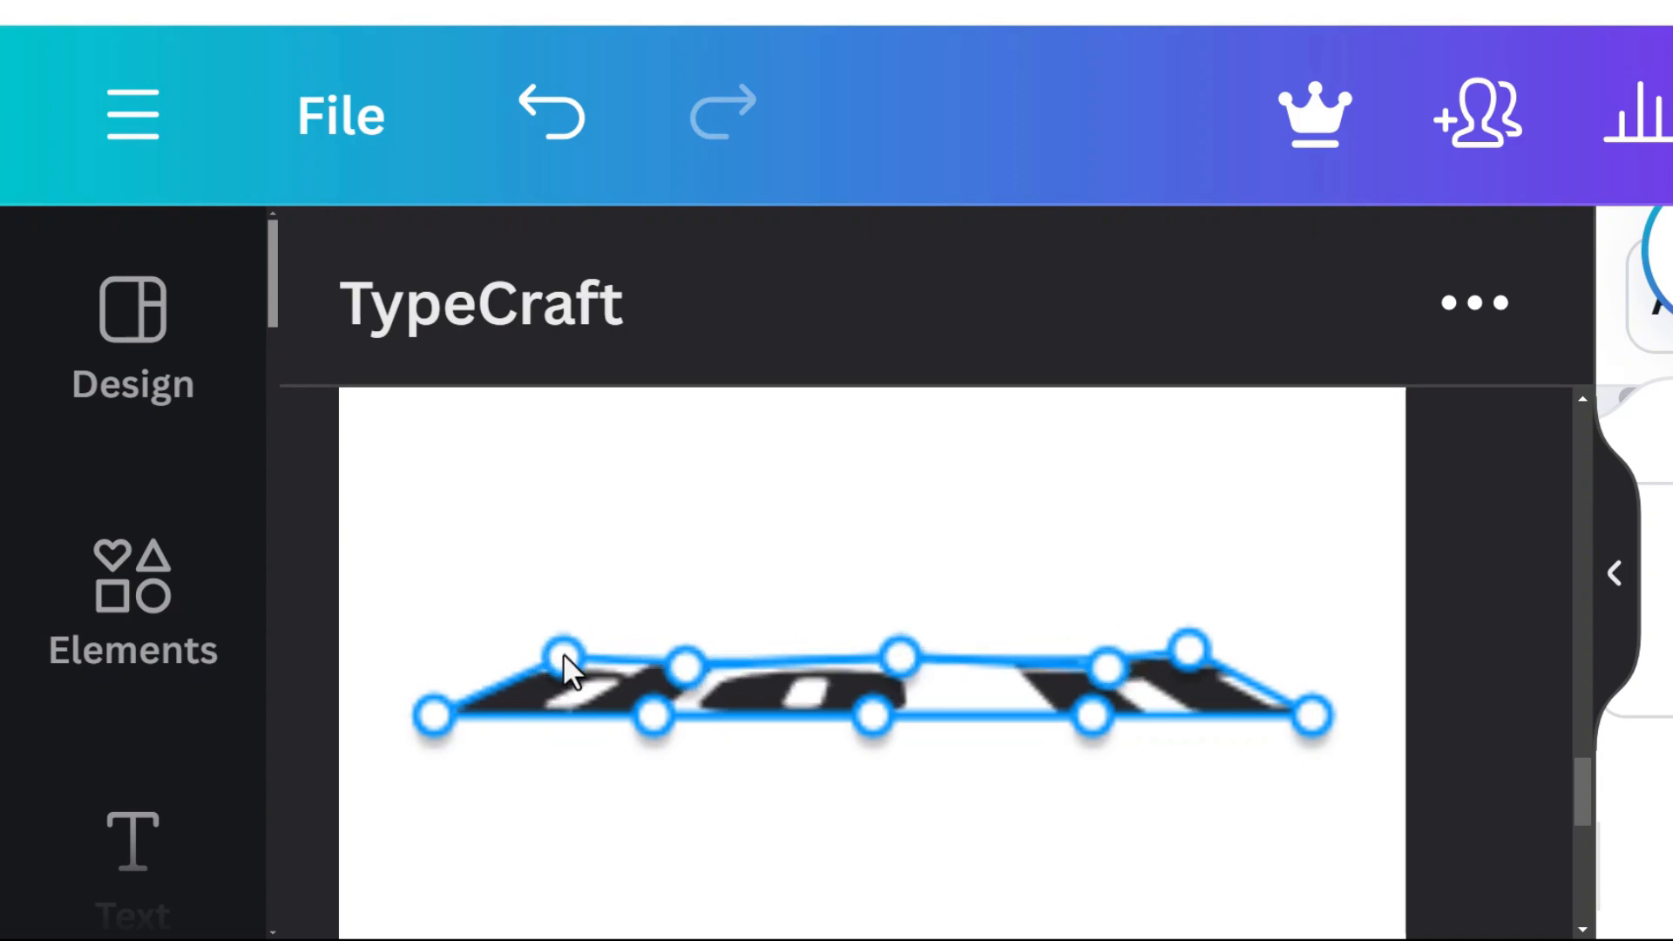
pyautogui.moveTo(1195, 652); pyautogui.dragTo(1188, 655)
pyautogui.moveTo(898, 657); pyautogui.dragTo(895, 662)
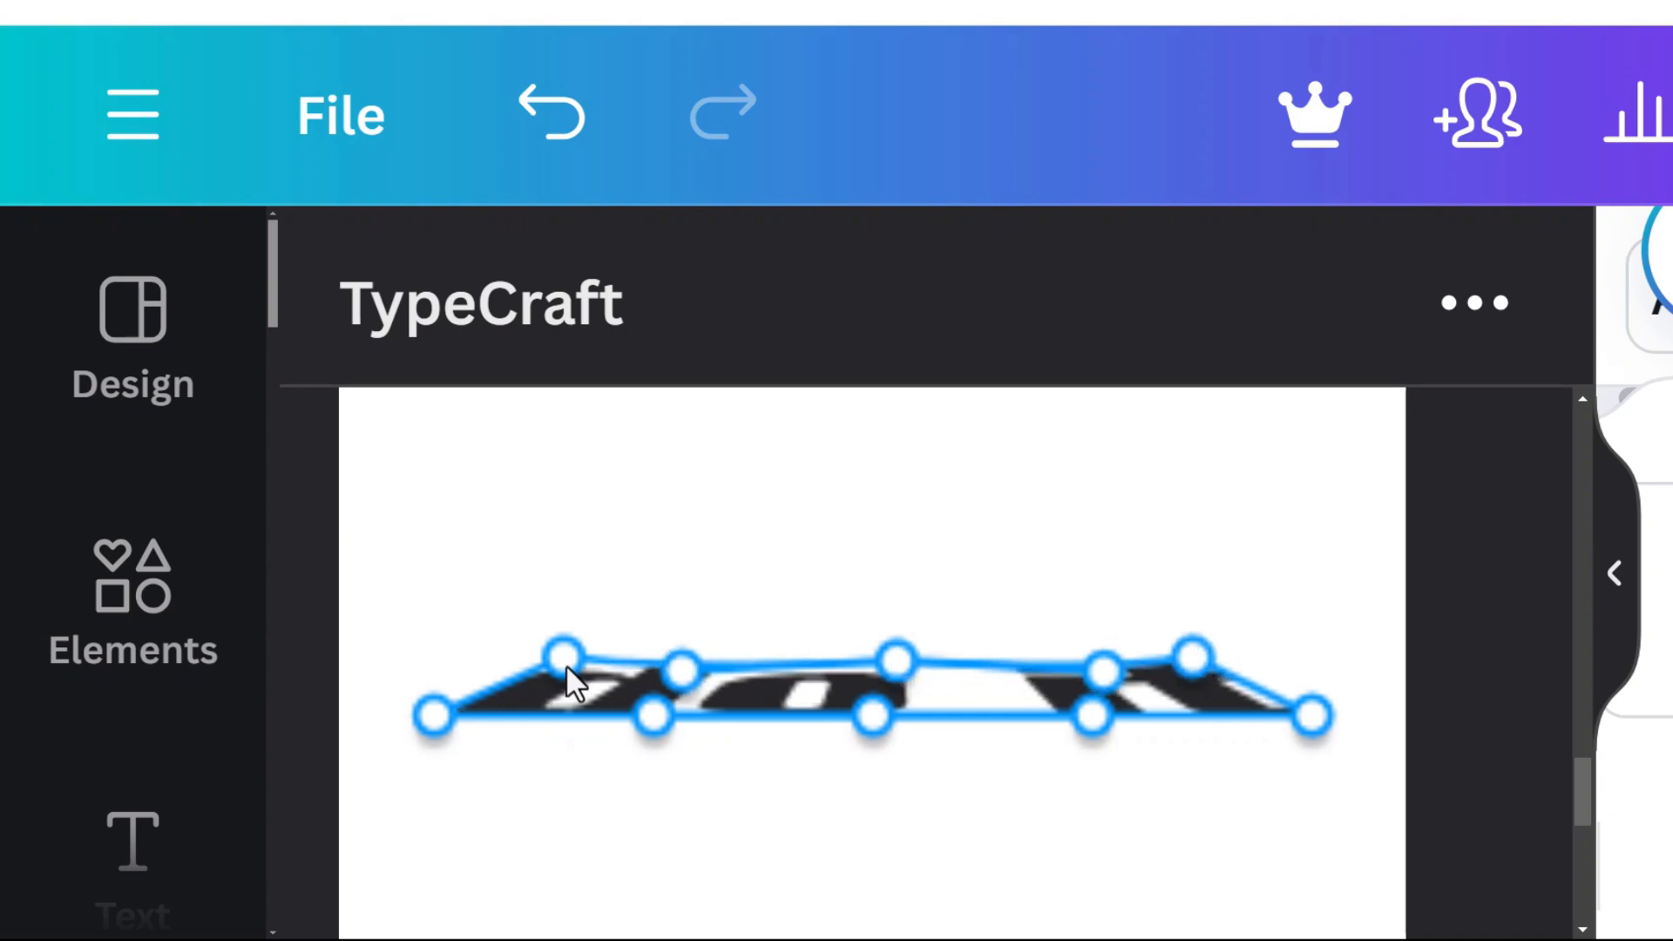
pyautogui.moveTo(566, 664); pyautogui.dragTo(567, 664)
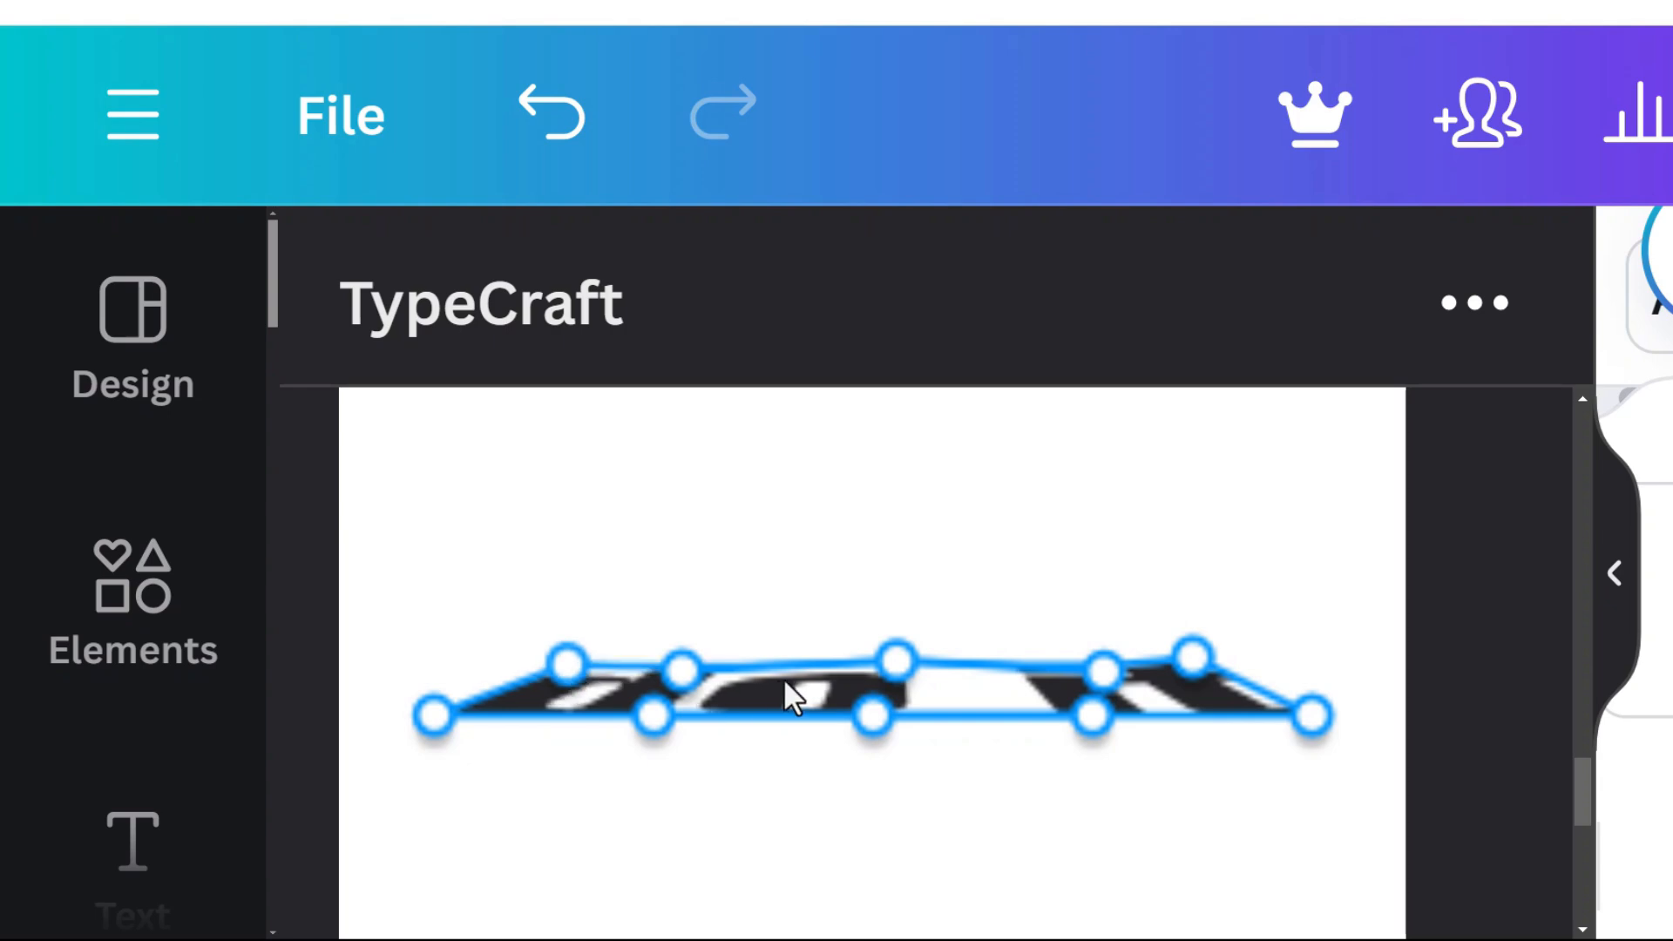
pyautogui.moveTo(886, 650); pyautogui.dragTo(881, 666)
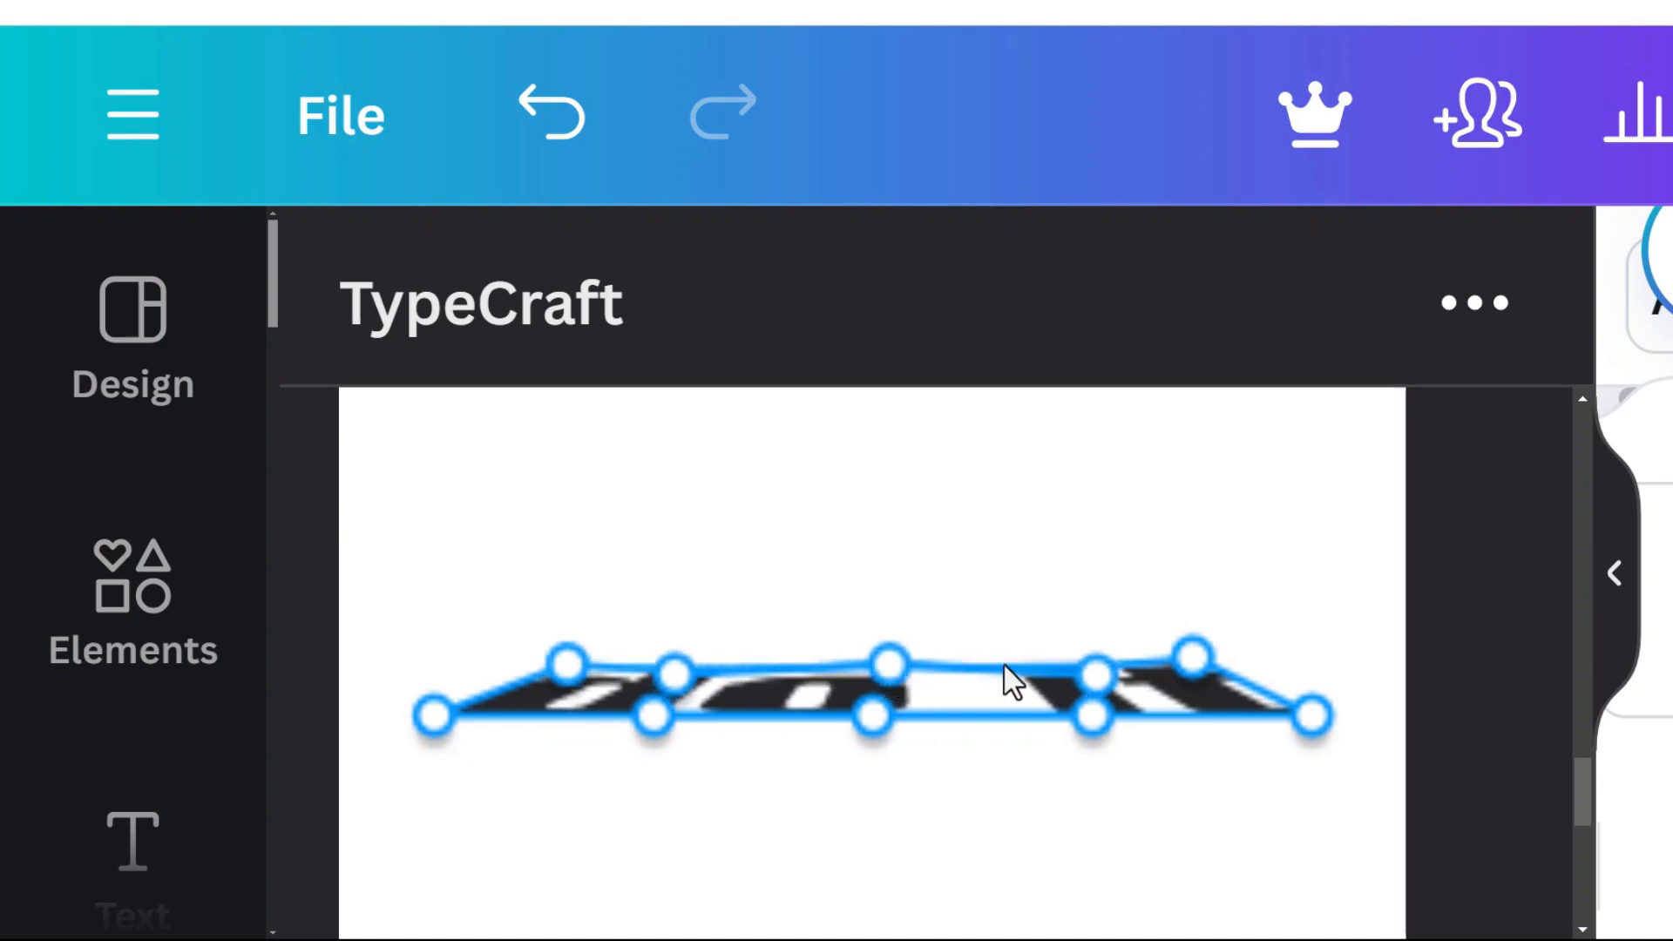
pyautogui.moveTo(1185, 662); pyautogui.dragTo(1090, 671)
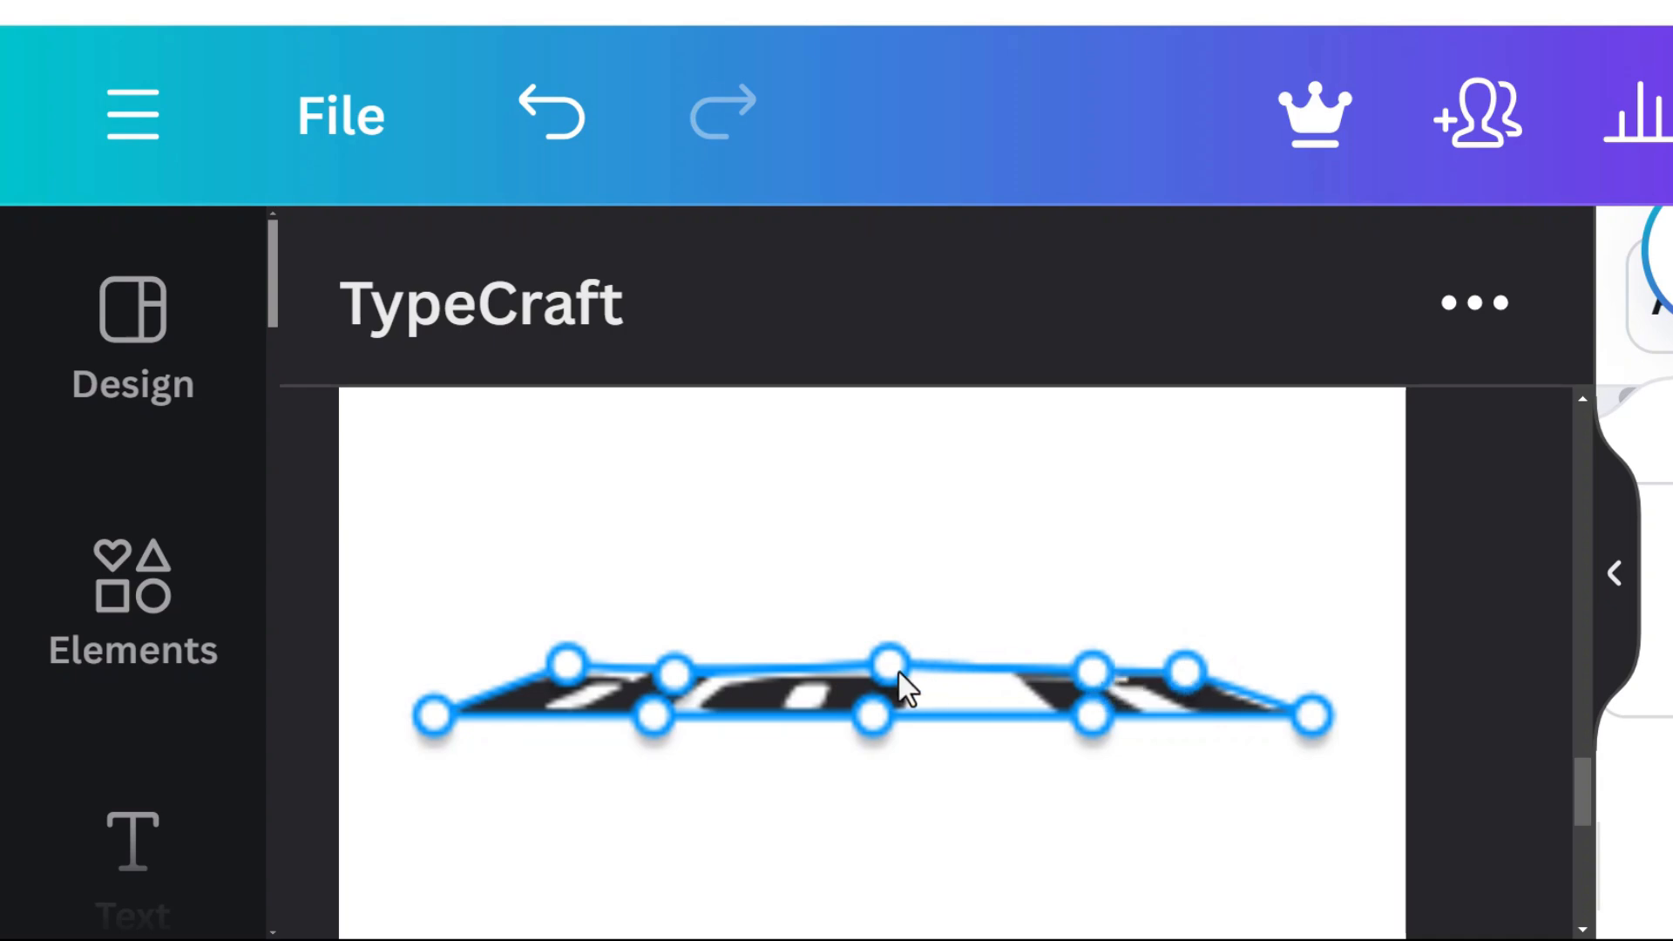
pyautogui.moveTo(898, 671); pyautogui.dragTo(896, 672)
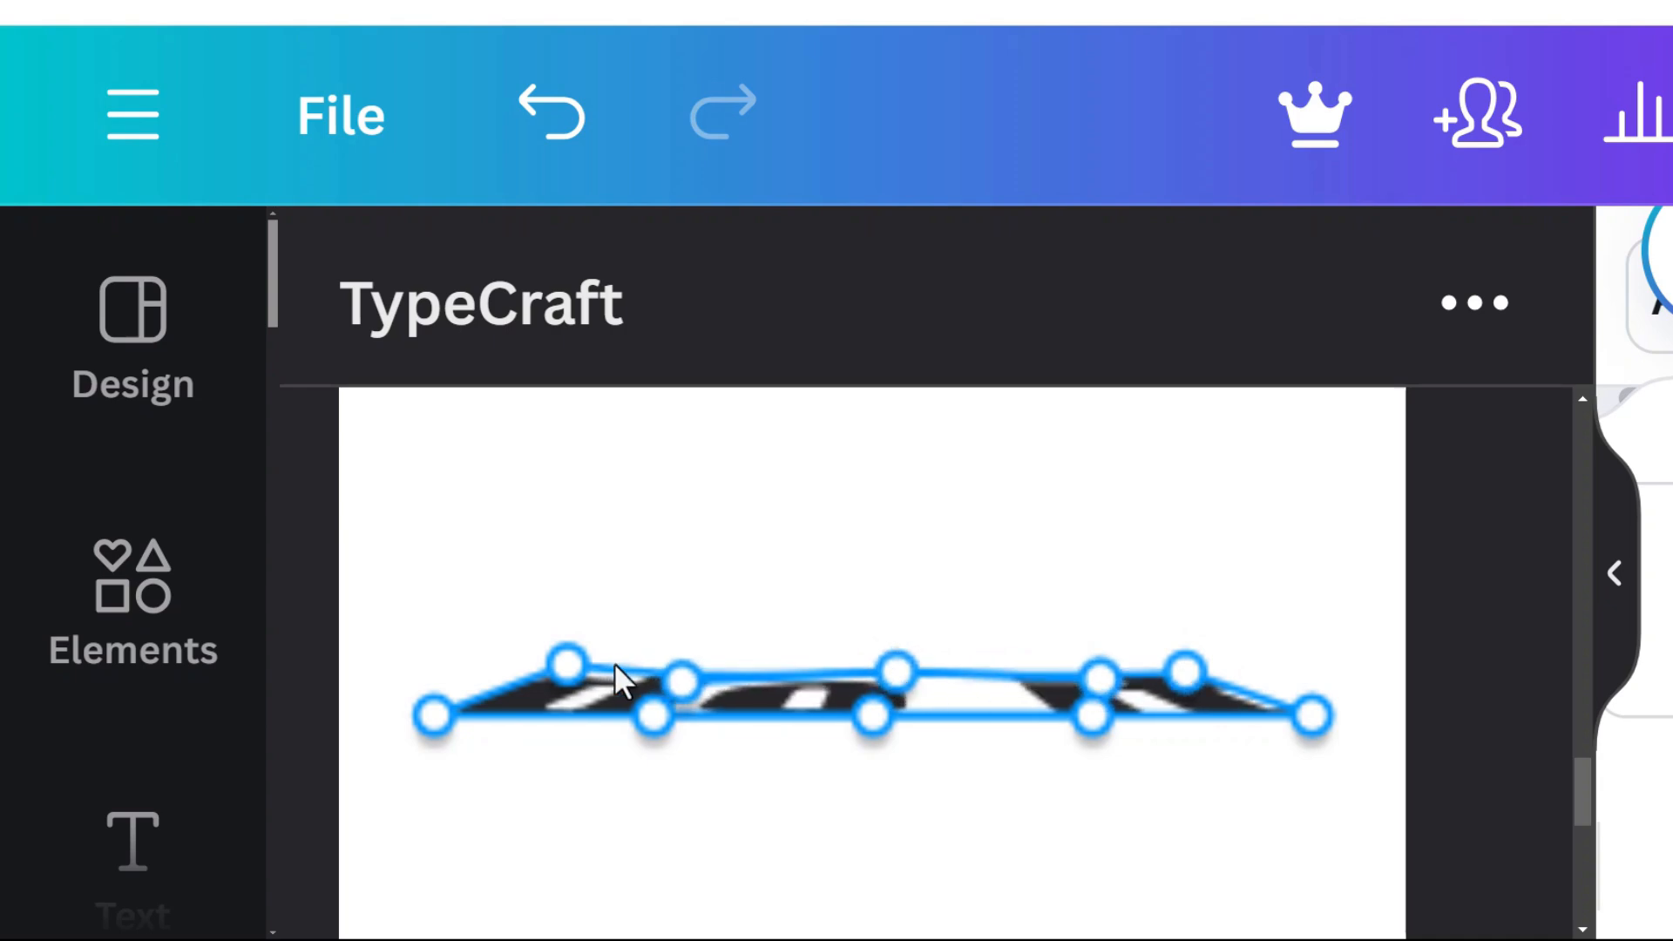
pyautogui.moveTo(557, 669); pyautogui.dragTo(556, 674)
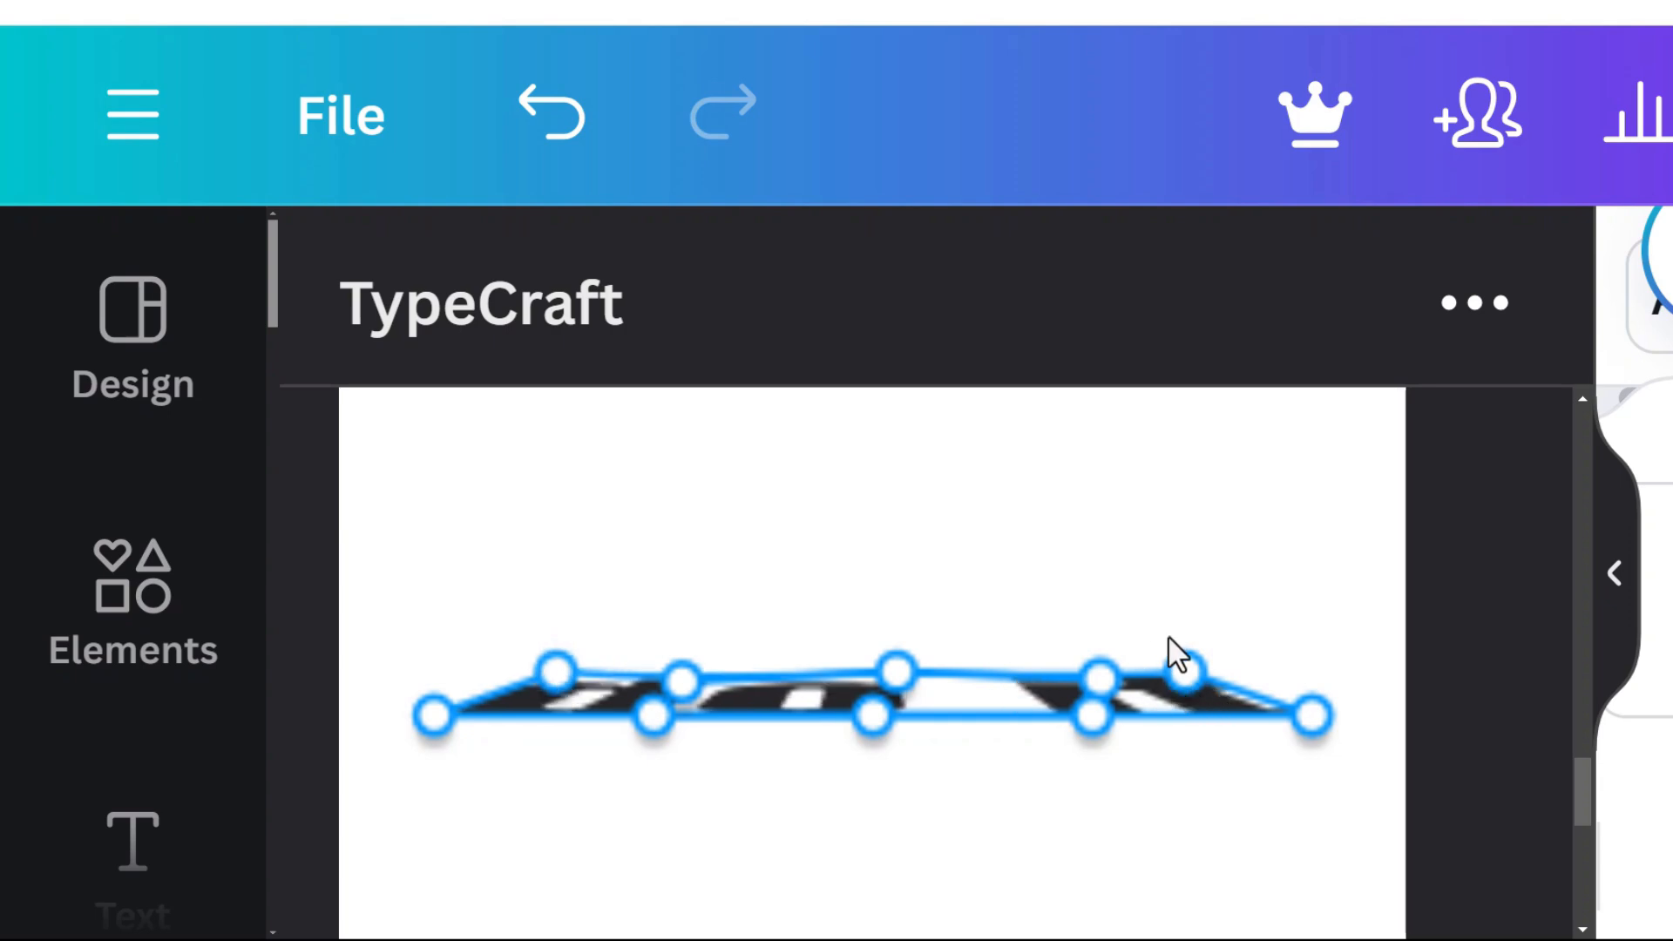
pyautogui.moveTo(887, 668); pyautogui.dragTo(883, 670)
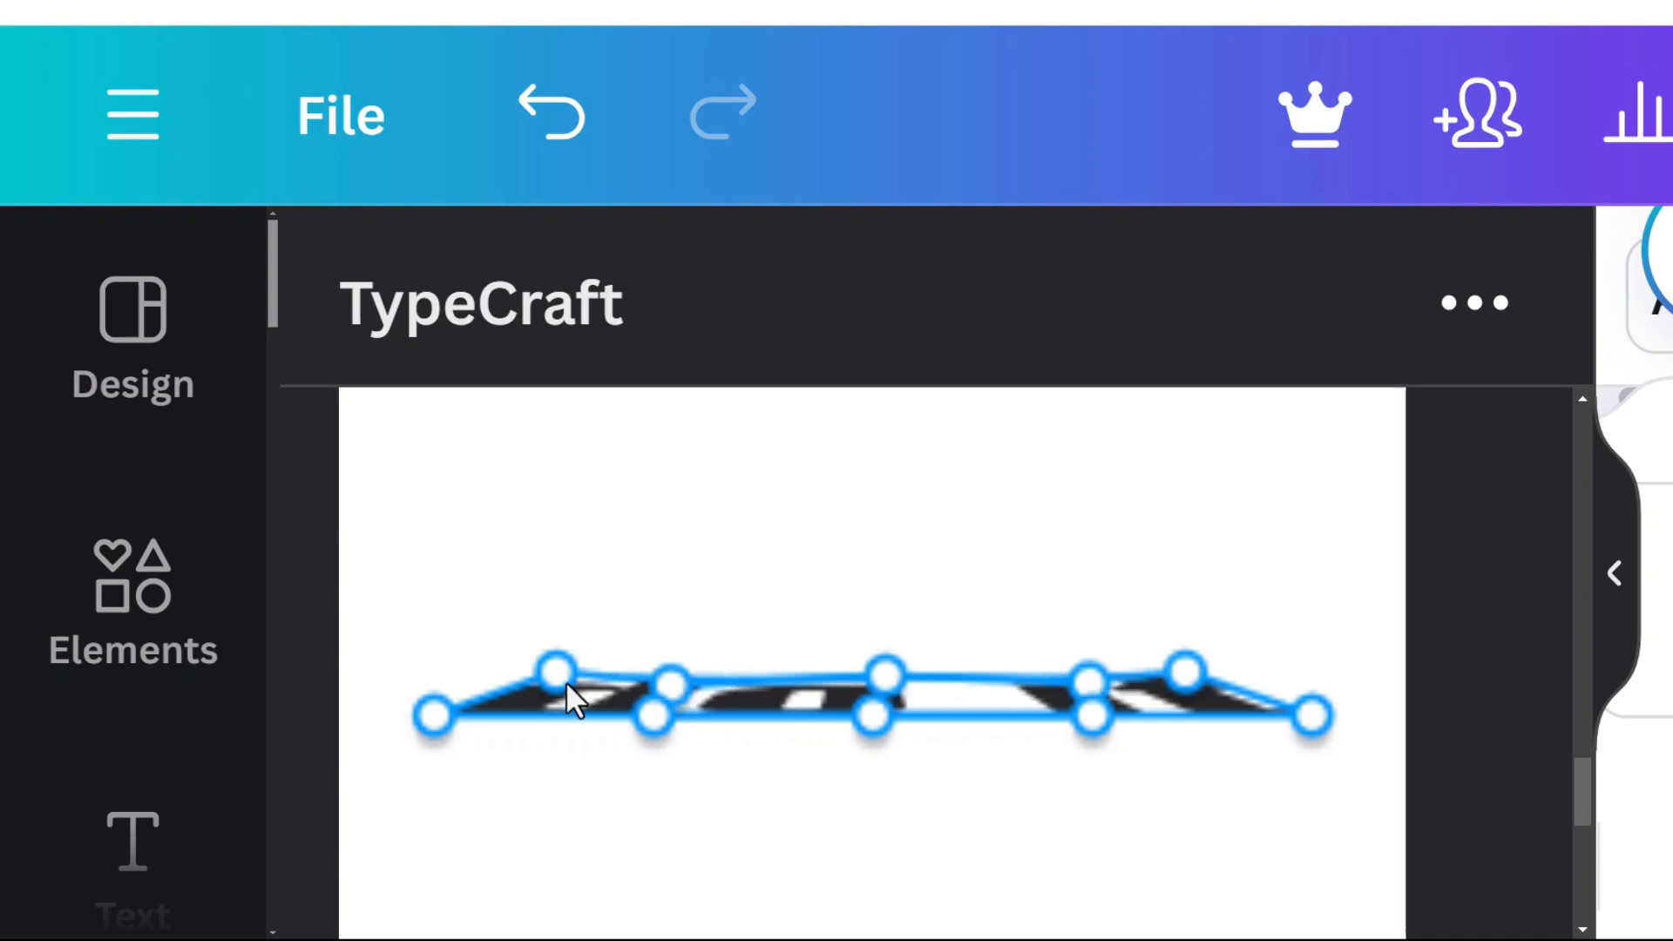
pyautogui.moveTo(562, 667); pyautogui.dragTo(570, 672)
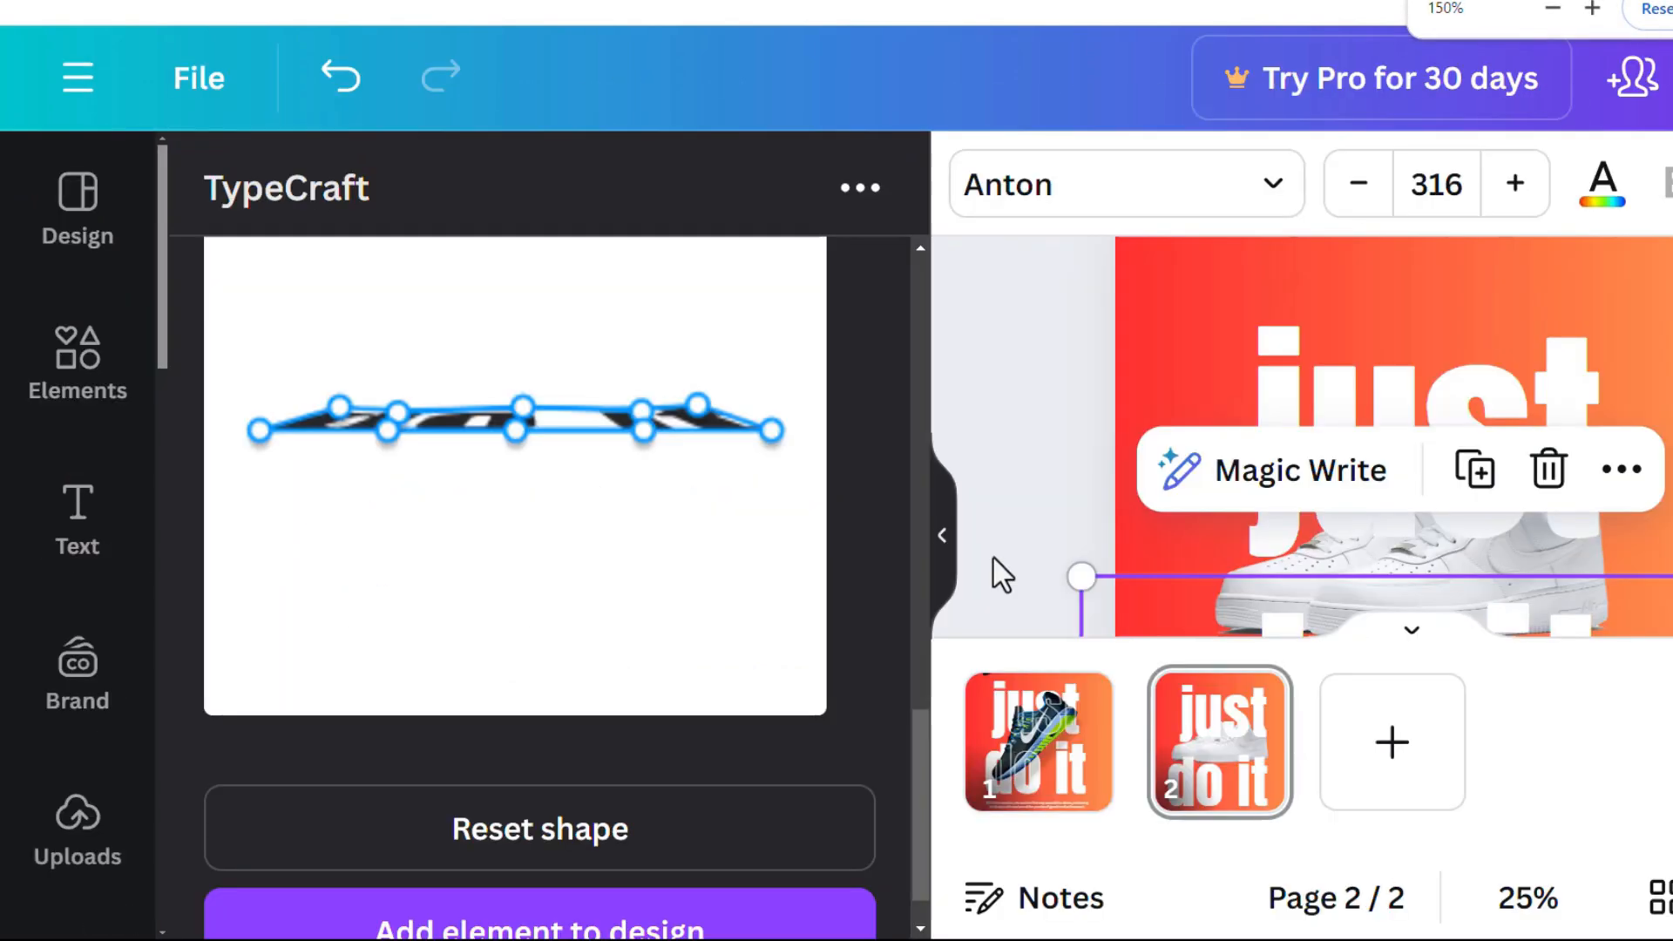
# Step: Add the warped "do it" element to page 2 and place it below the white sneakers
pyautogui.hotkey('ctrl', '-')
pyautogui.hotkey('ctrl', '-')
pyautogui.hotkey('ctrl', '-')
pyautogui.hotkey('ctrl', '-')
pyautogui.hotkey('ctrl', '-')
pyautogui.hotkey('ctrl', '-')
pyautogui.hotkey('ctrl', '-')
pyautogui.hotkey('ctrl', '-')
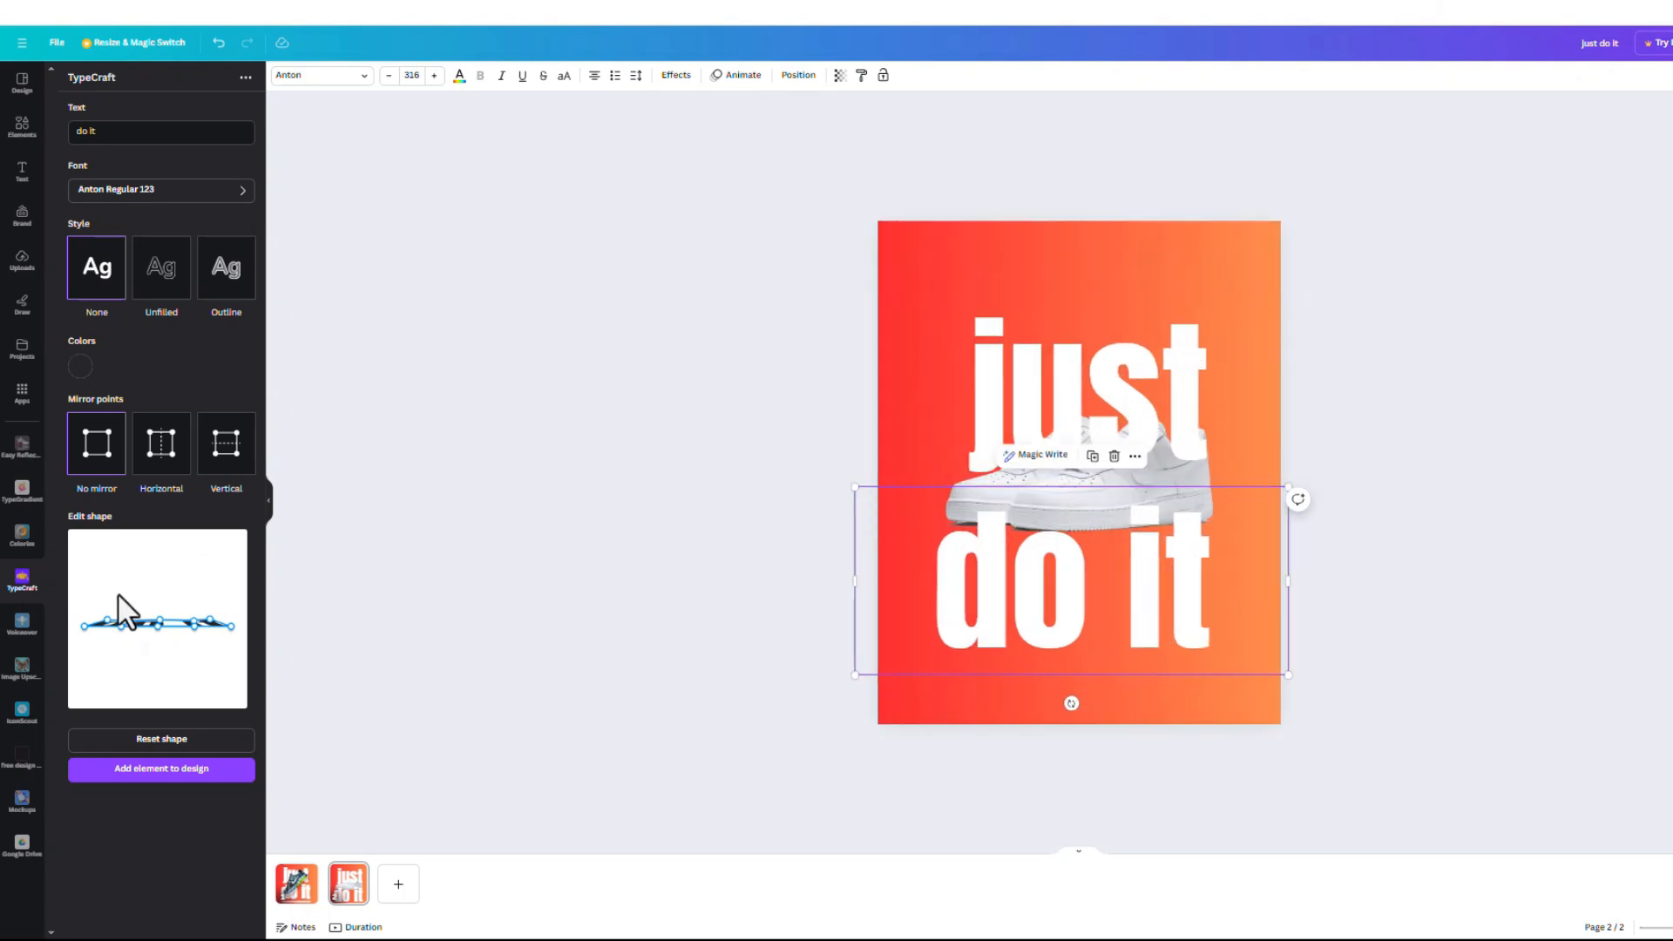
pyautogui.hotkey('ctrl', '+')
pyautogui.hotkey('ctrl', '+')
pyautogui.scroll(-3, 206, 598)
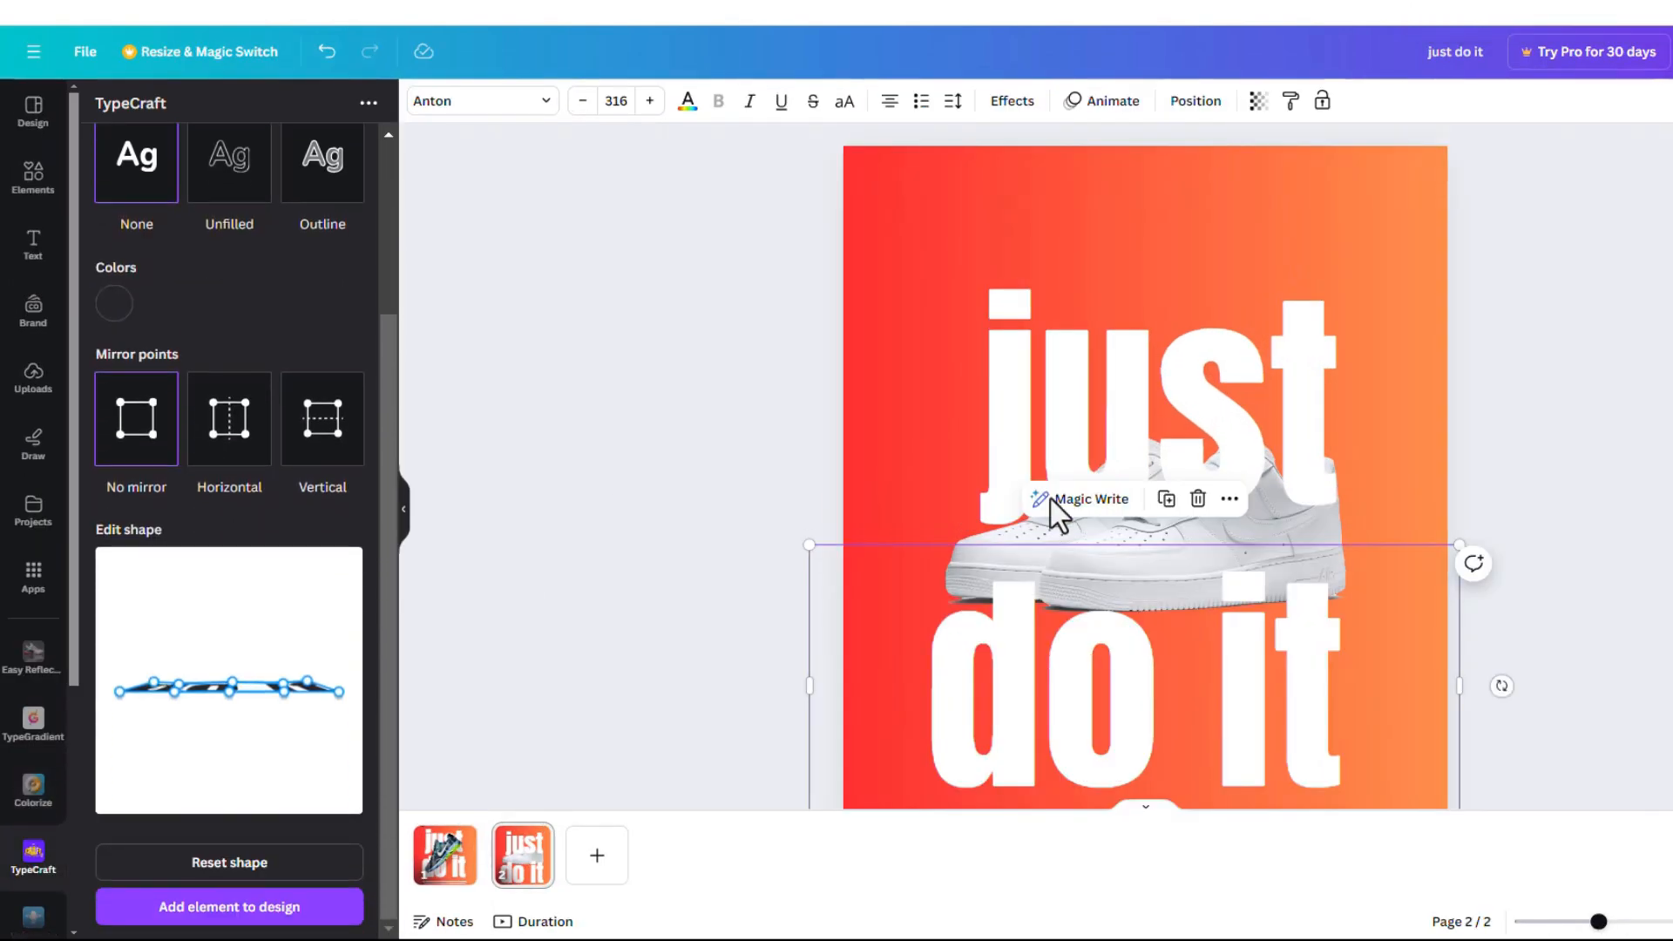
pyautogui.scroll(-2, 1063, 514)
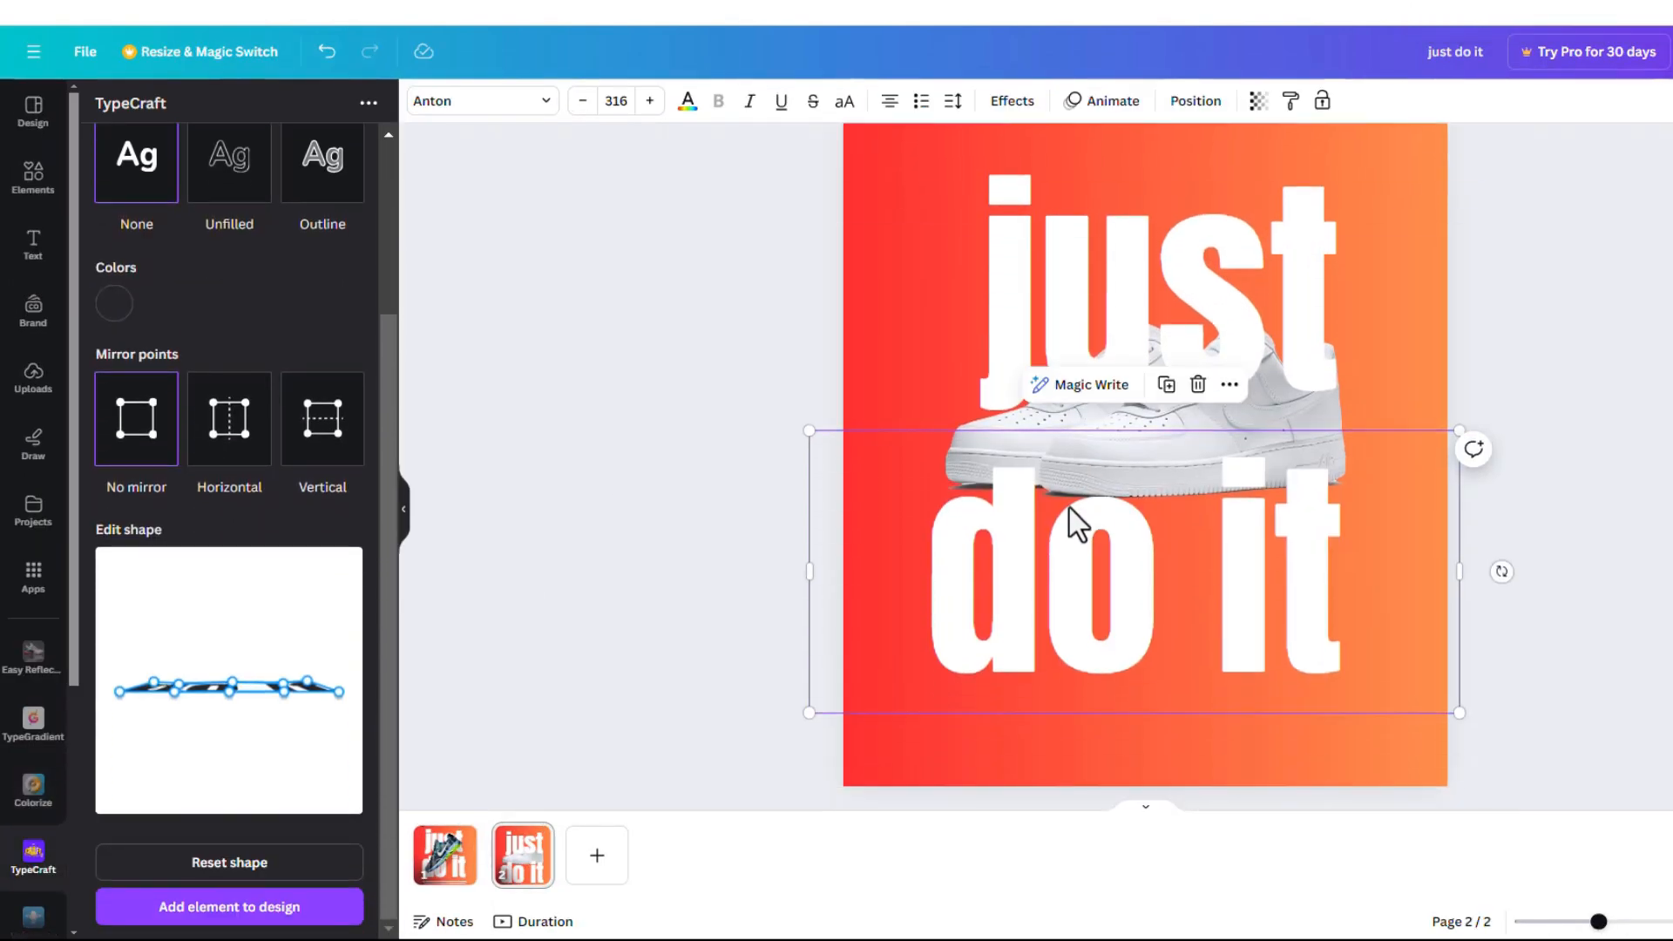
pyautogui.click(250, 912)
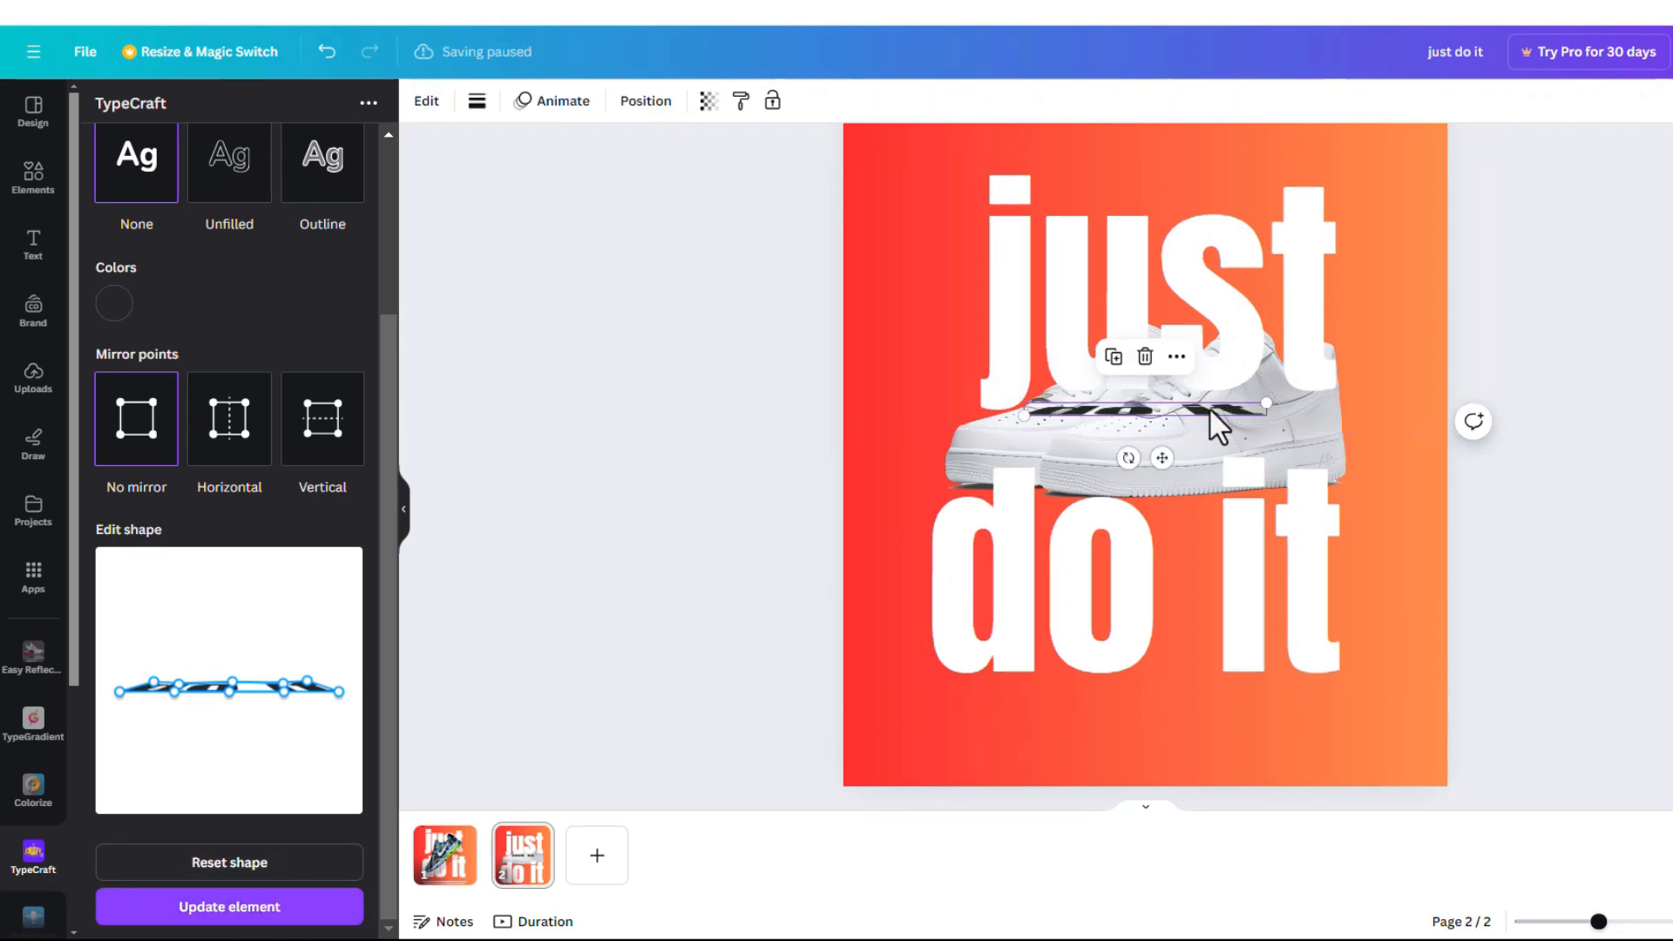
pyautogui.moveTo(1214, 422); pyautogui.dragTo(1174, 588)
# Step: Delete the original "do it" text, then enlarge the warped "do it" to nearly page width and centre it beneath the sneakers
pyautogui.click(1330, 552)
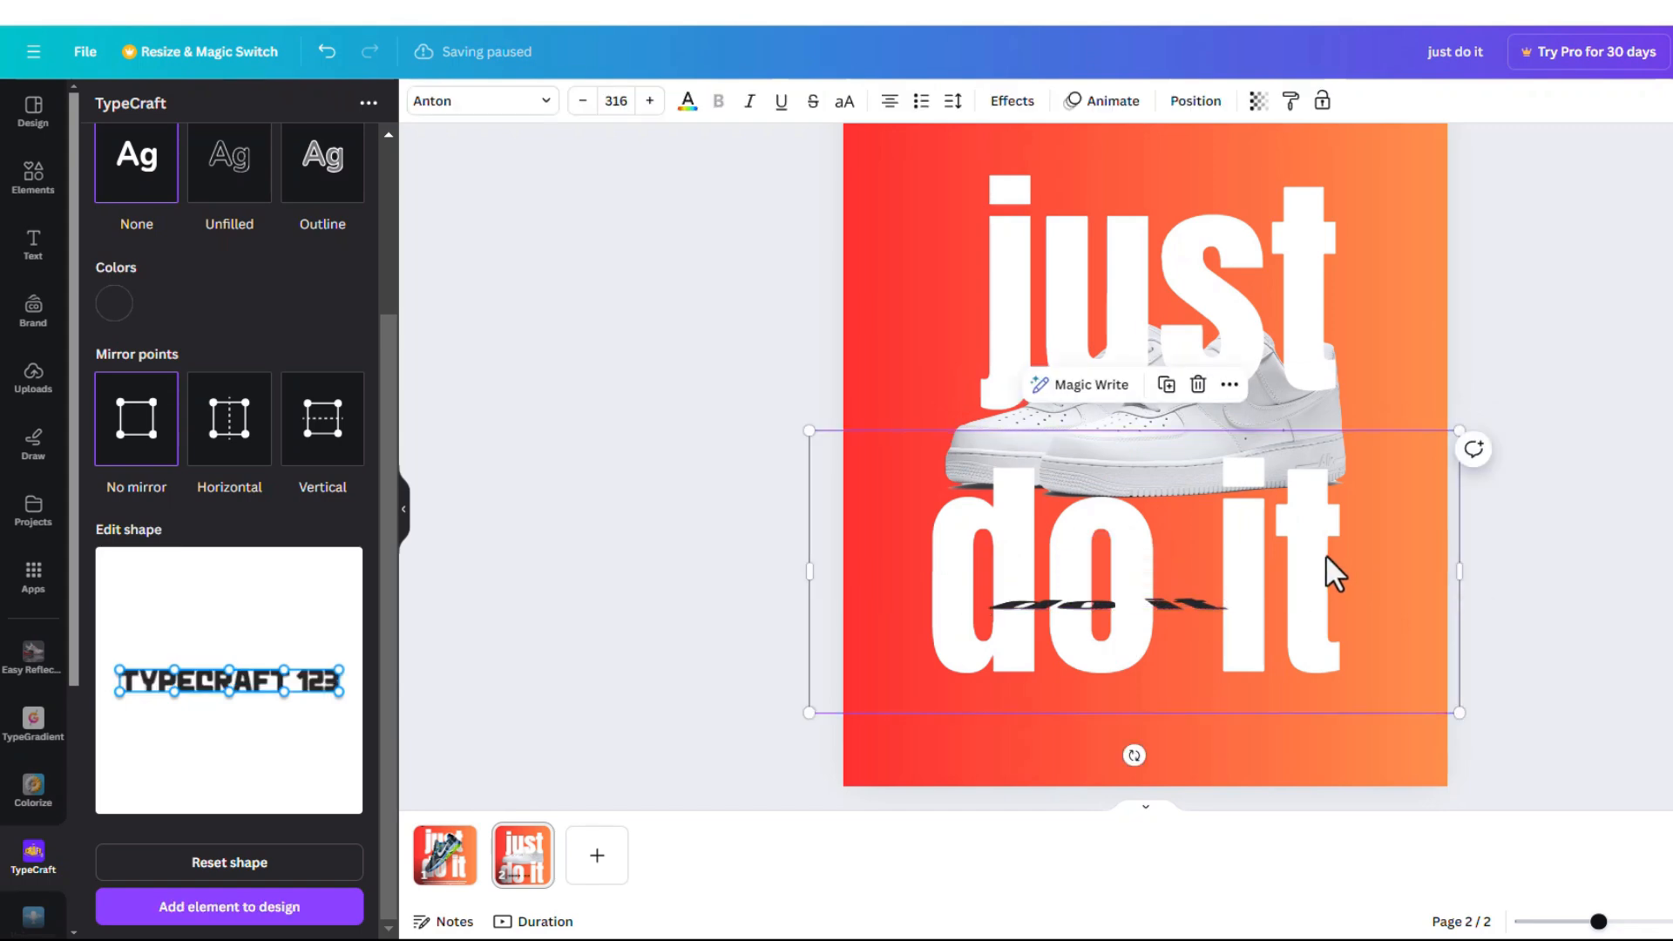
pyautogui.press('Delete')
pyautogui.click(1095, 597)
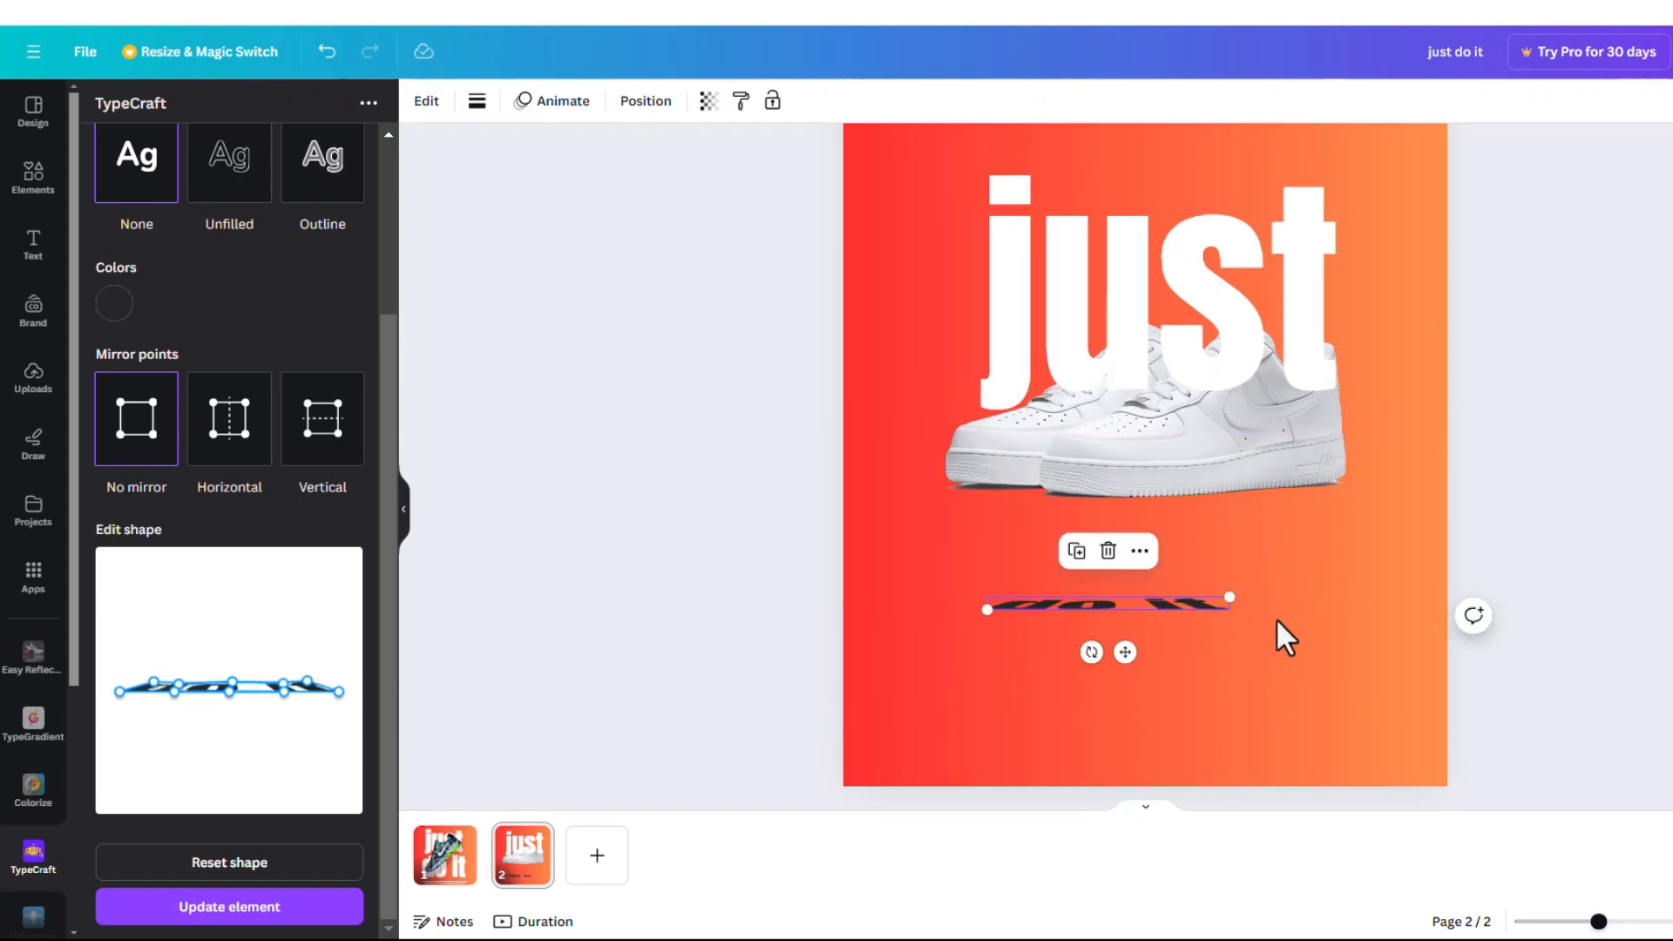
pyautogui.moveTo(1261, 589); pyautogui.dragTo(1497, 475)
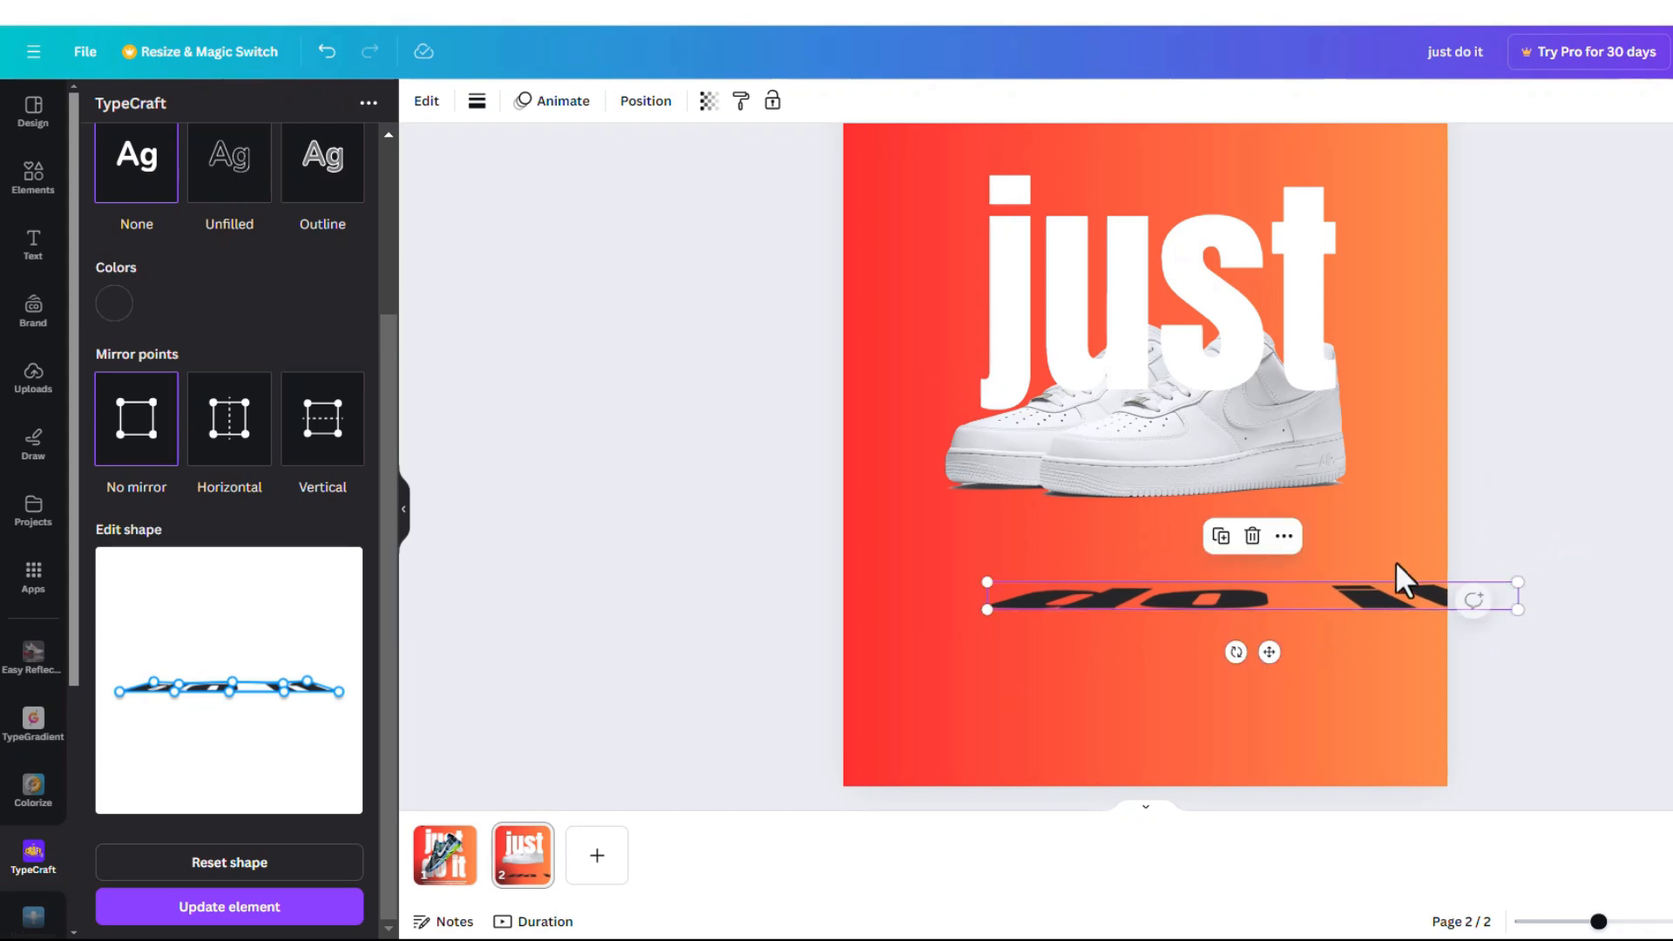
pyautogui.moveTo(1400, 579); pyautogui.dragTo(1269, 522)
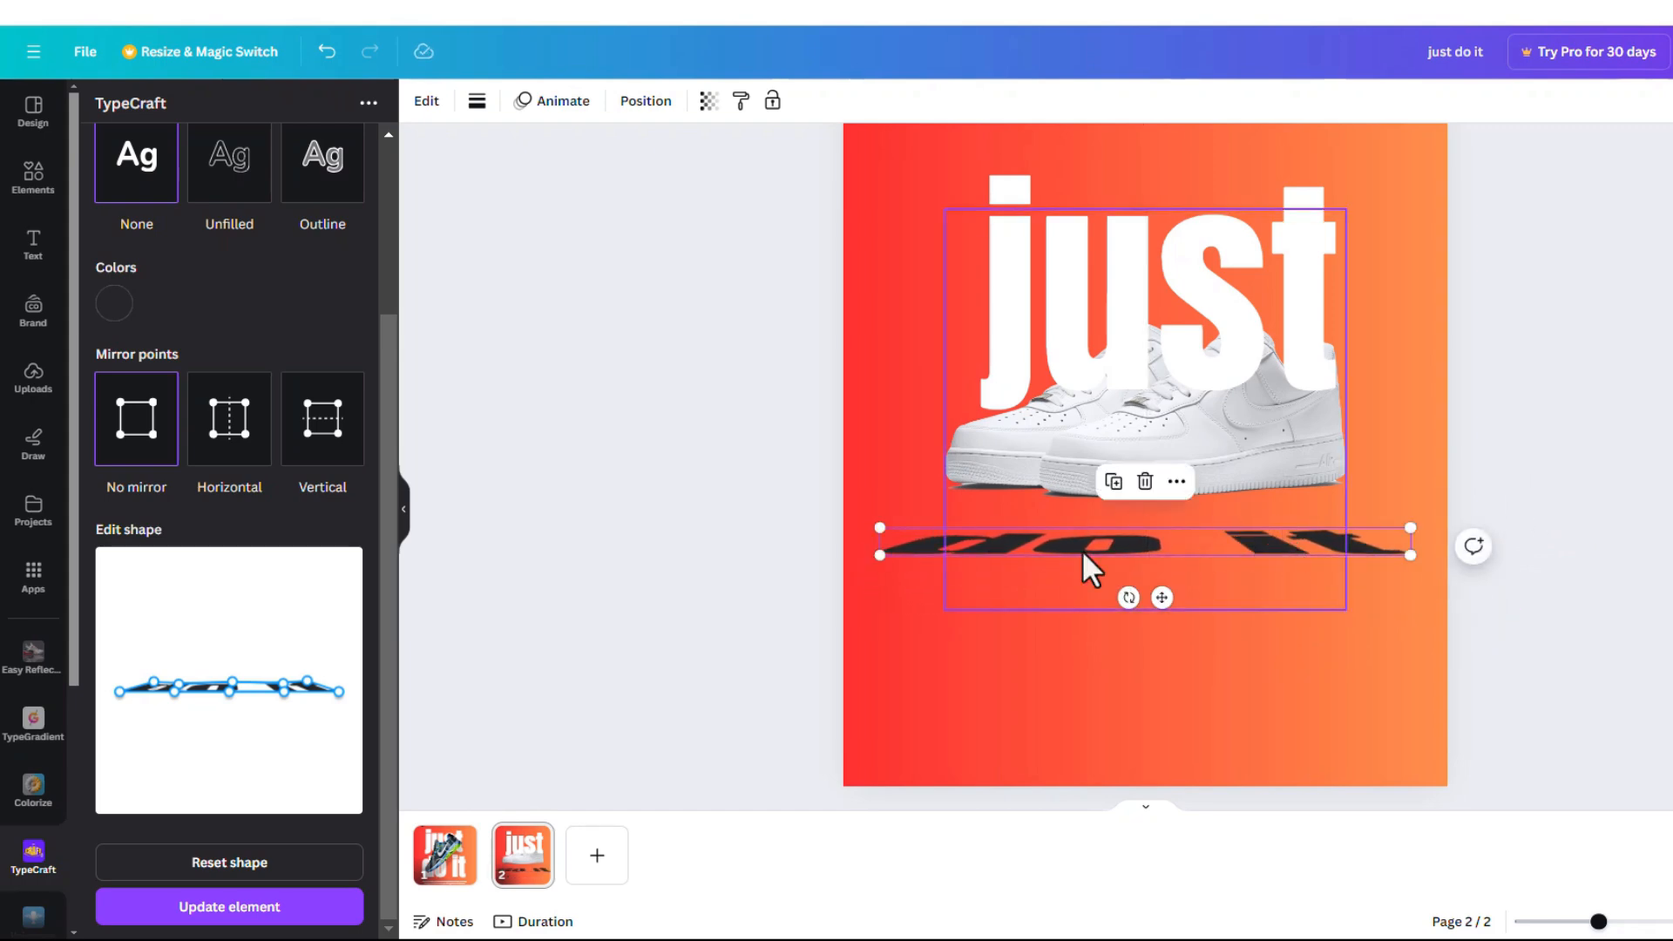
# Step: Recolor the warped "do it" lettering to white #FFFFFF and update the element in the design
pyautogui.scroll(3, 209, 423)
pyautogui.scroll(-3, 209, 580)
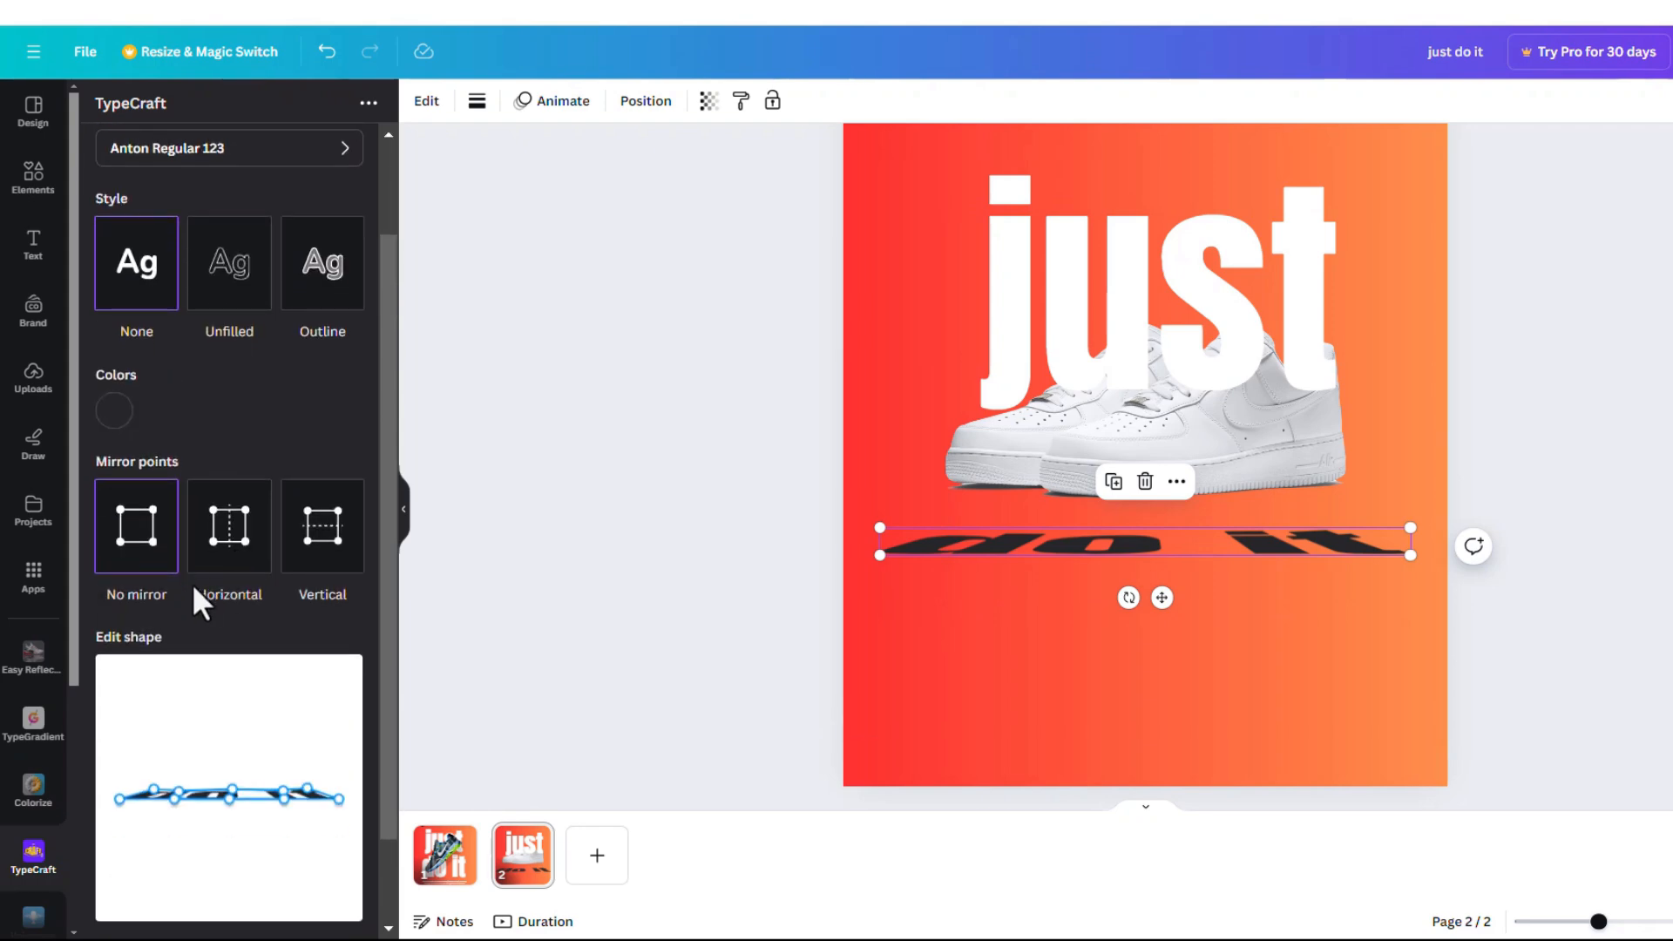
pyautogui.click(112, 307)
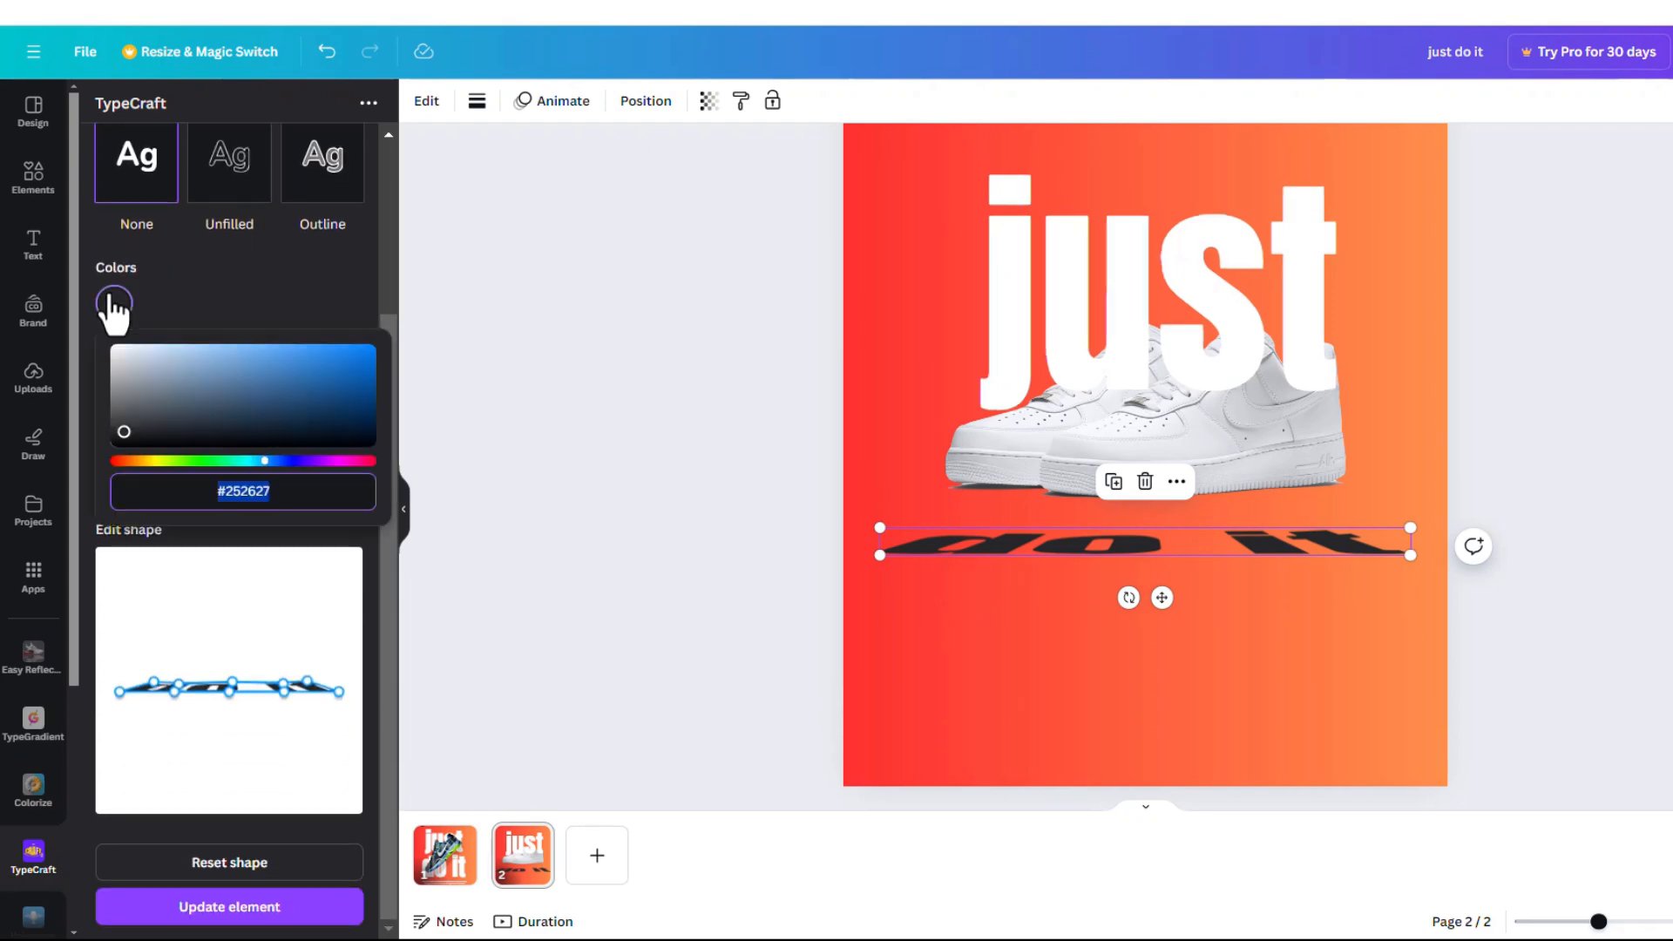
pyautogui.click(133, 415)
pyautogui.moveTo(133, 416); pyautogui.dragTo(101, 310)
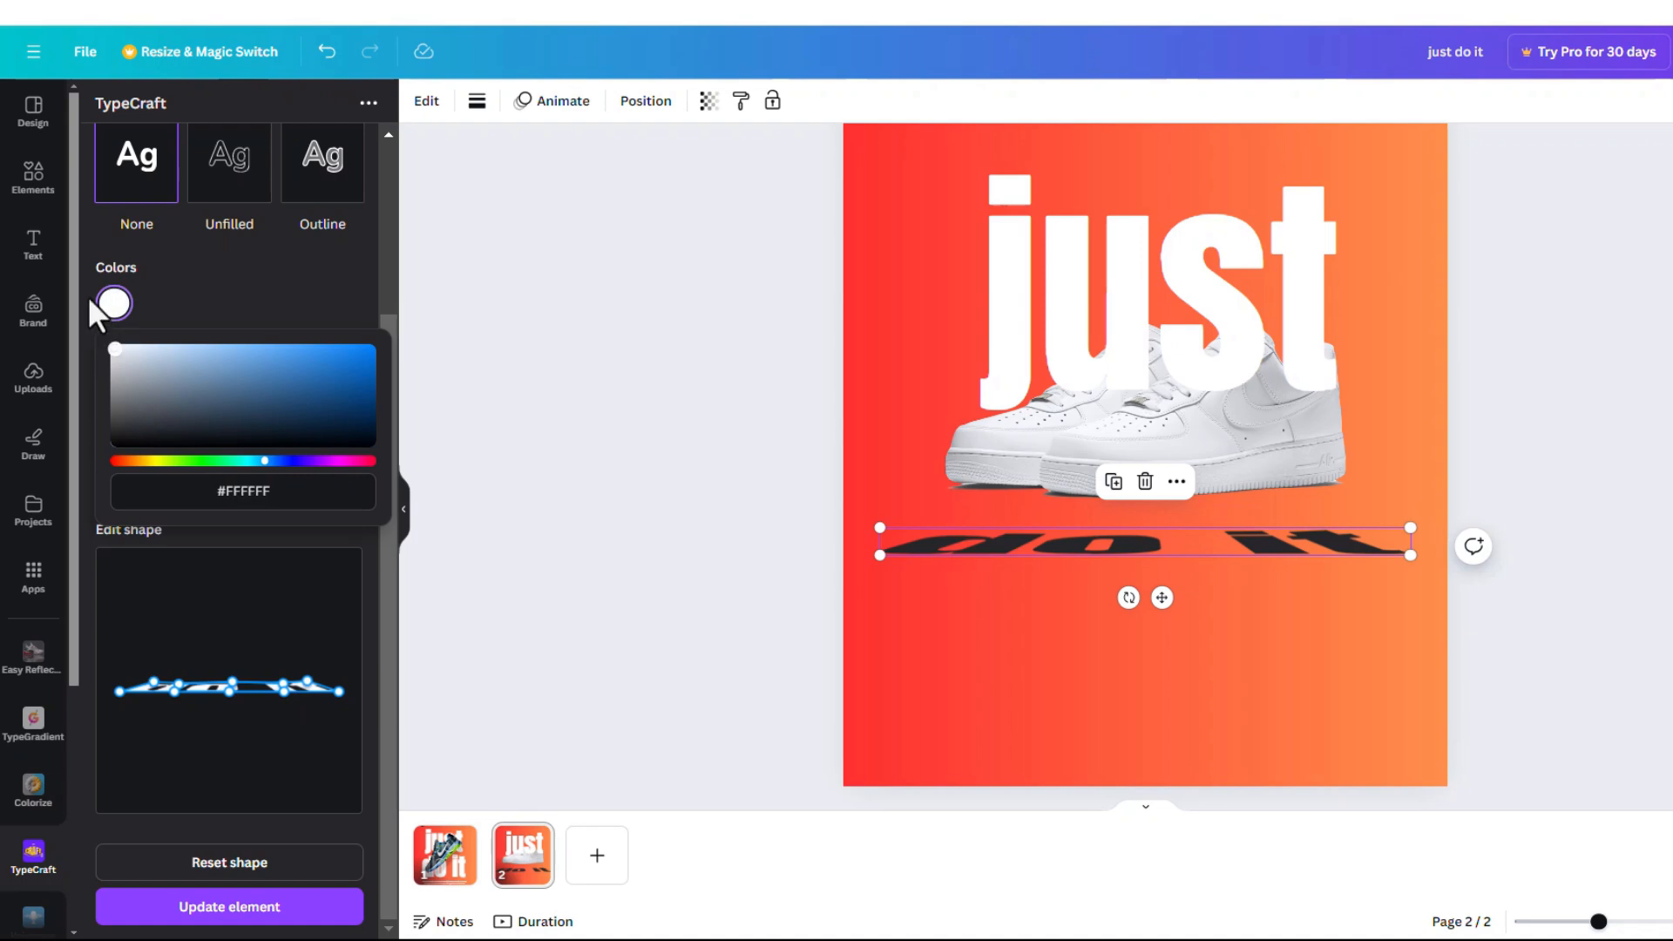
pyautogui.click(95, 248)
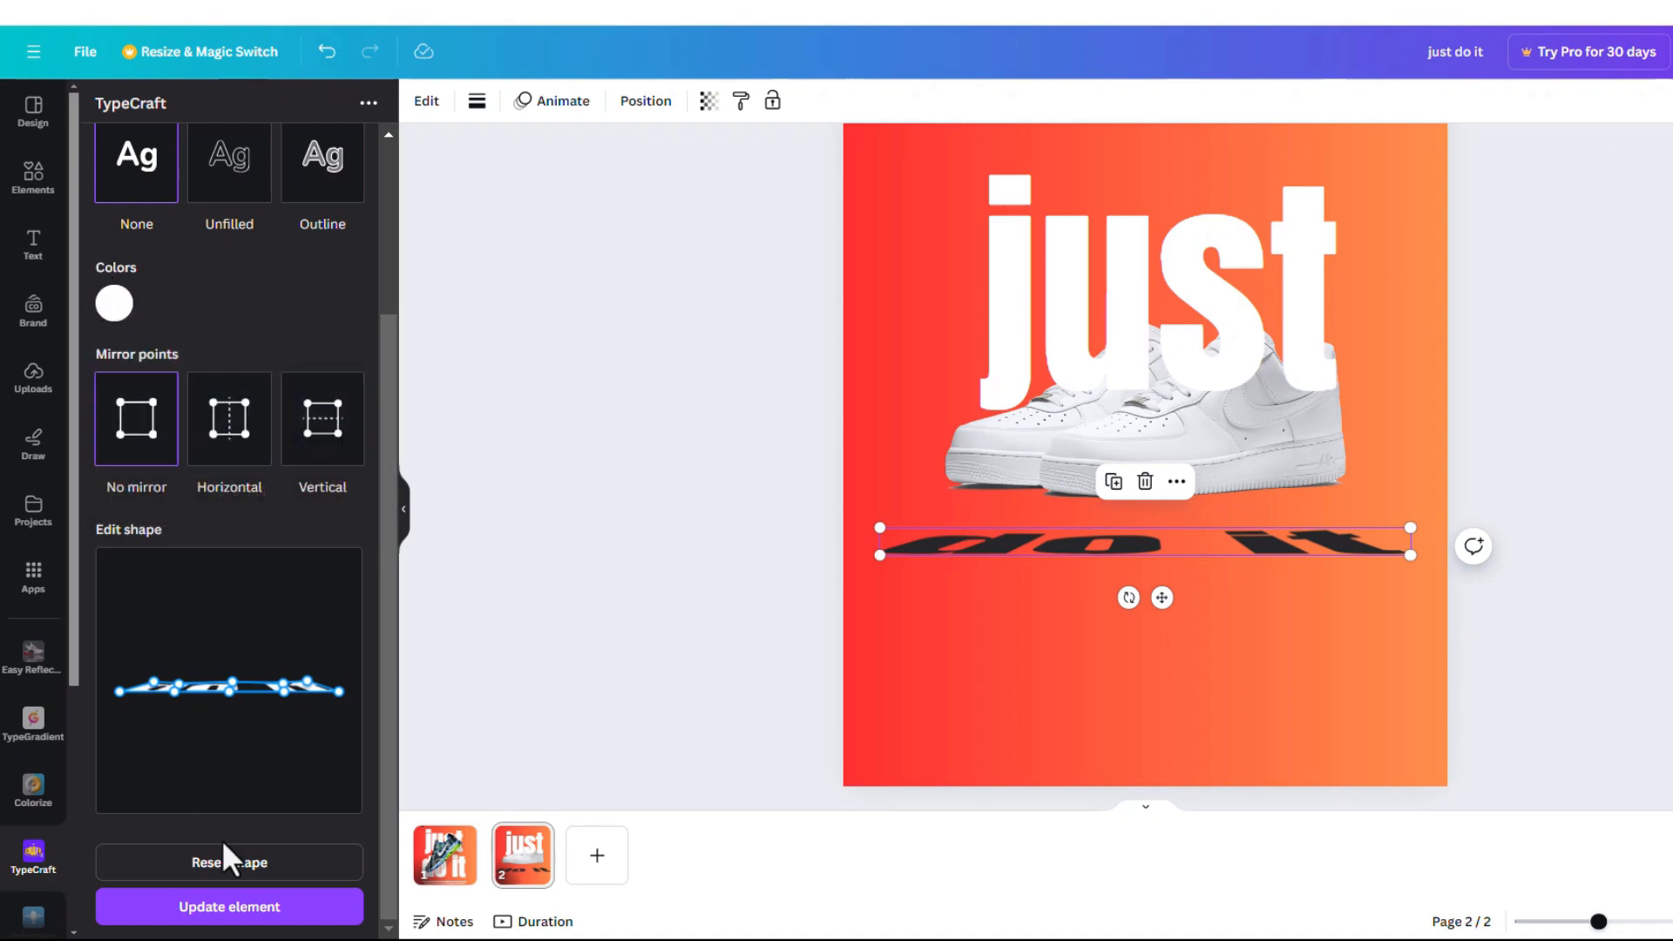
pyautogui.click(241, 914)
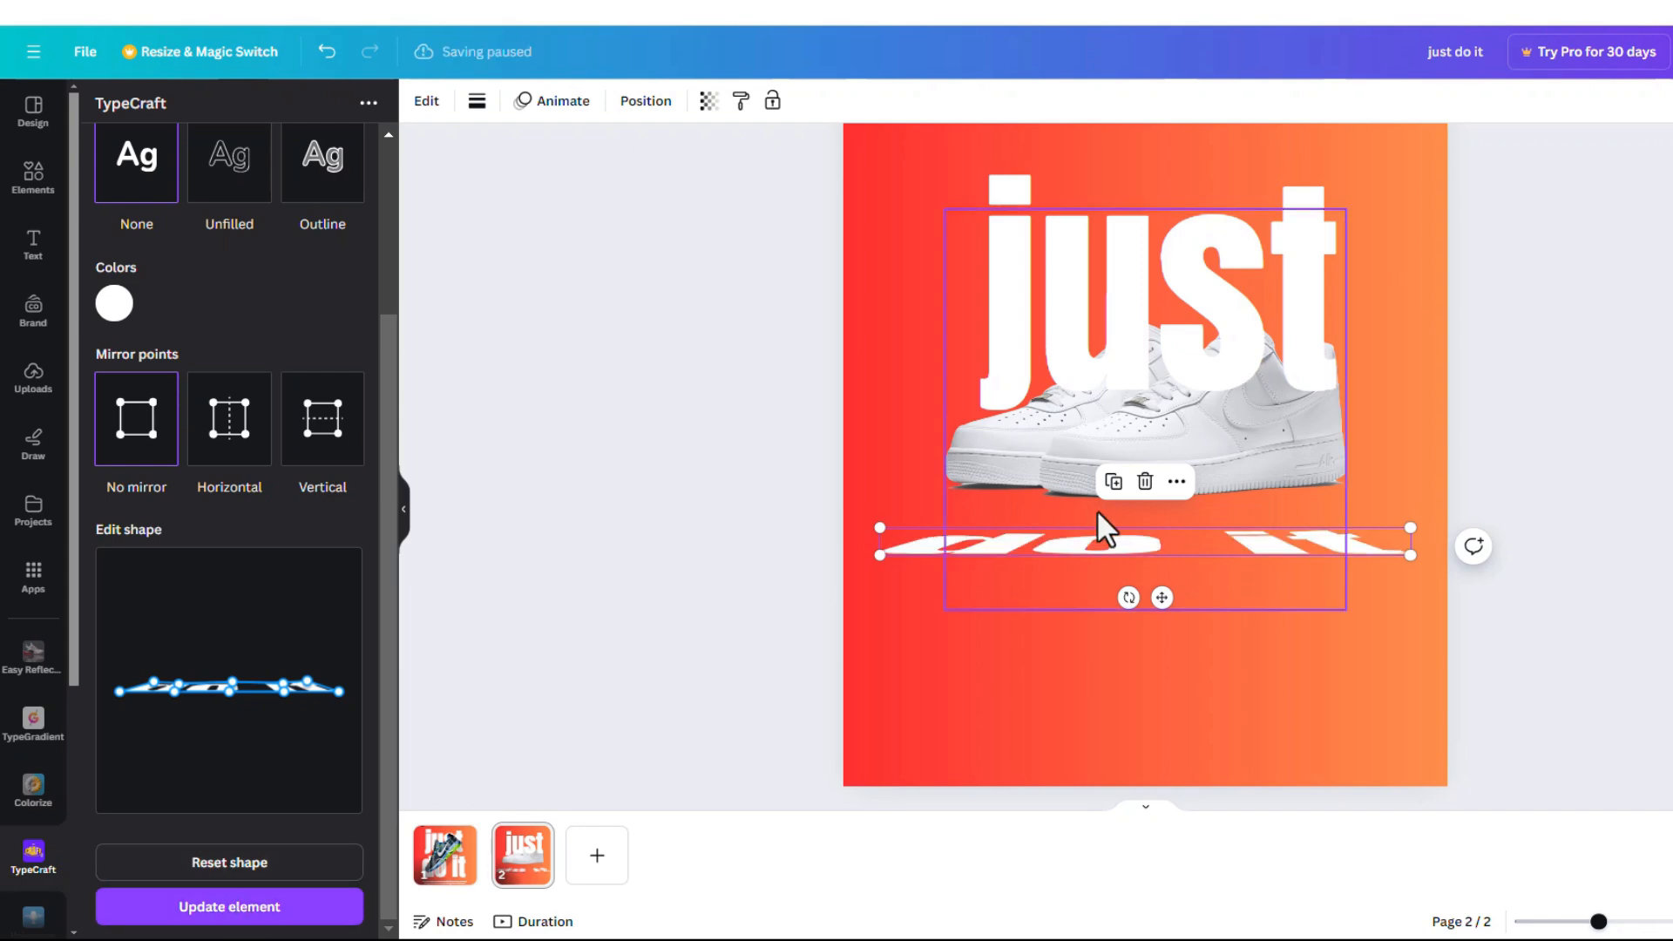
# Step: Move the white "do it" lettering slightly lower beneath the sneakers, keeping it centred on the page
pyautogui.scroll(2, 1254, 610)
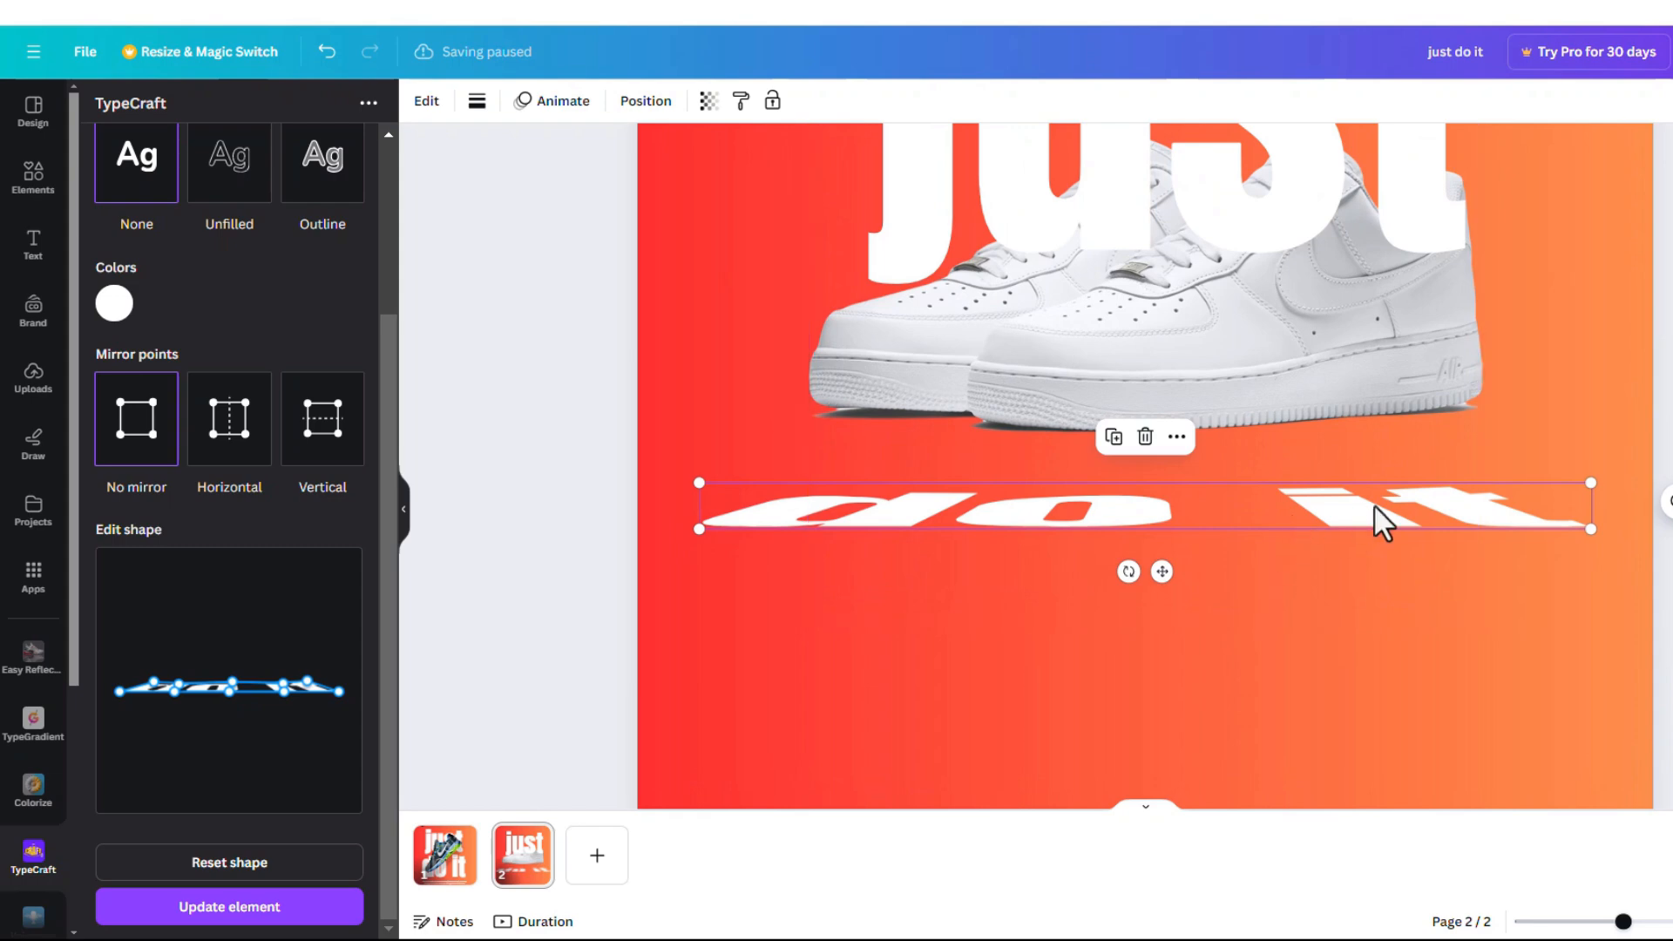
pyautogui.moveTo(1383, 484); pyautogui.dragTo(1386, 494)
pyautogui.scroll(-2, 1387, 494)
pyautogui.scroll(-3, 1389, 522)
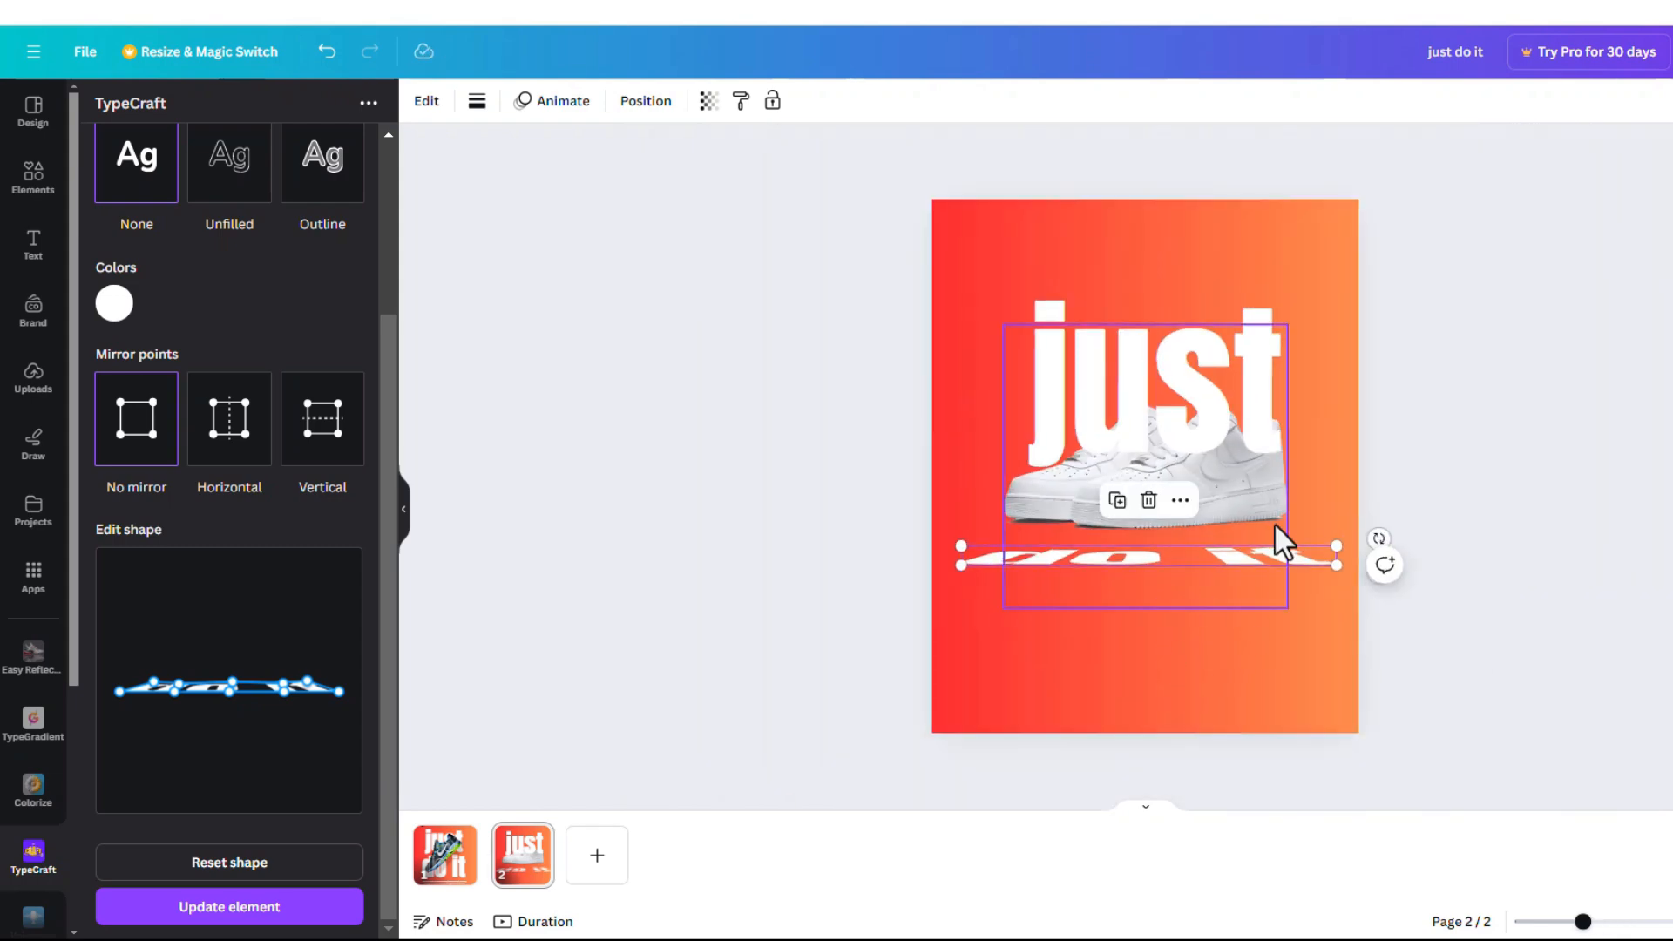
pyautogui.moveTo(1256, 562); pyautogui.dragTo(1252, 571)
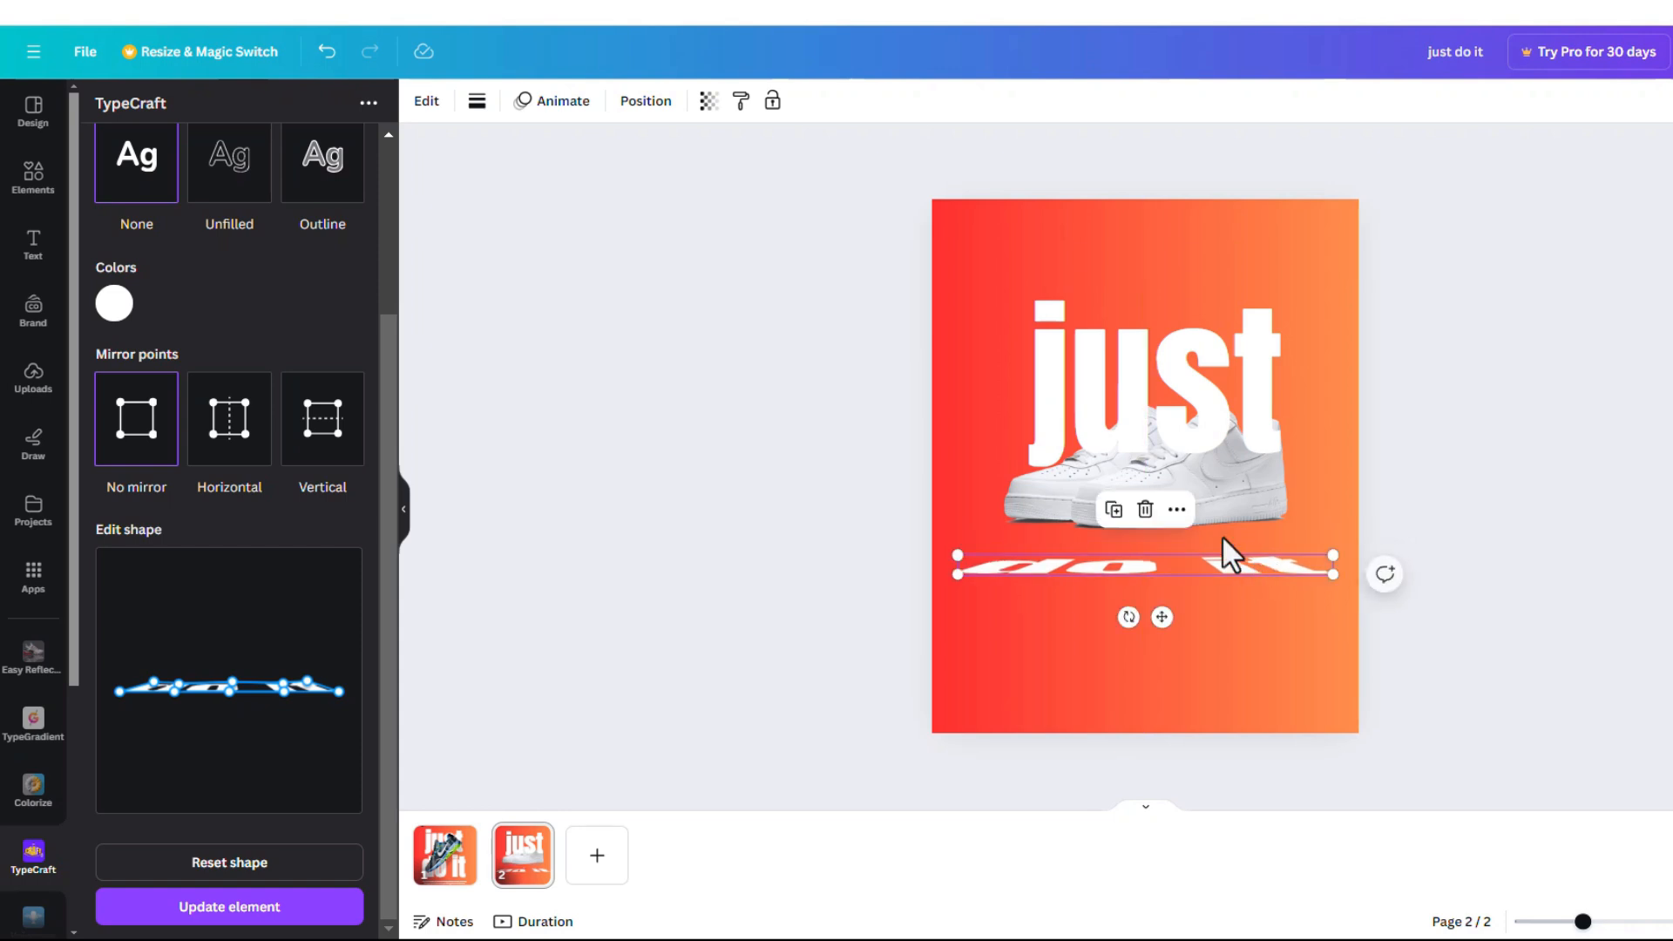
# Step: Move the "just" heading up to the upper edge of the page, clear of the sneakers
pyautogui.click(1236, 383)
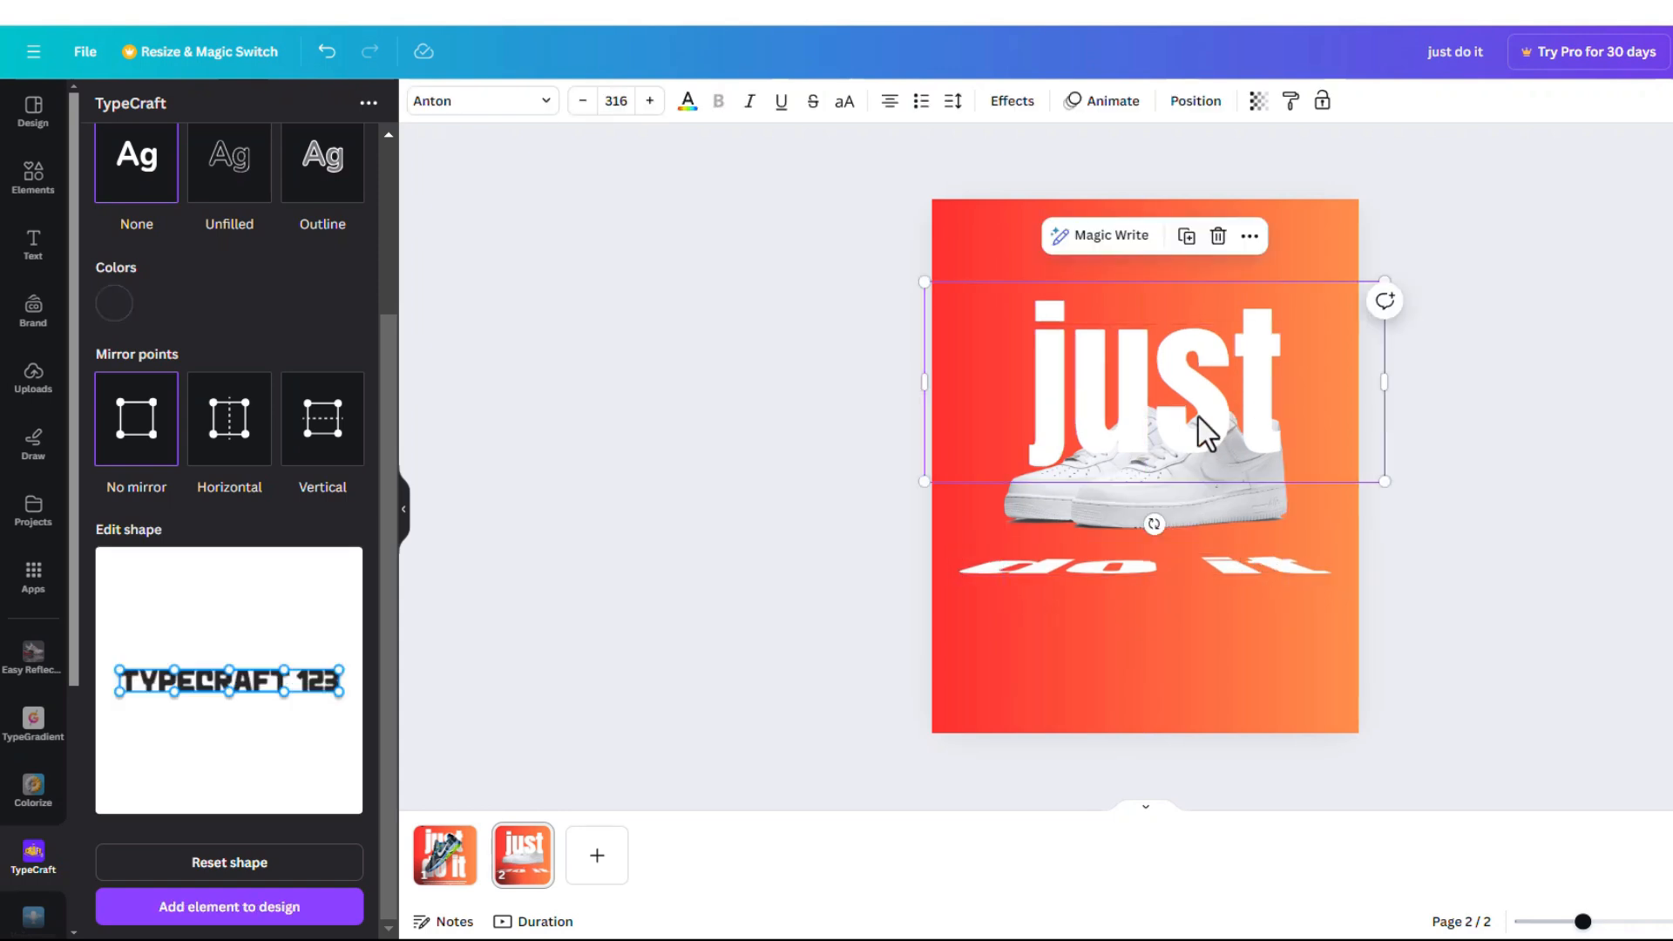
pyautogui.click(1213, 507)
pyautogui.click(1596, 449)
pyautogui.moveTo(1112, 373); pyautogui.dragTo(1120, 269)
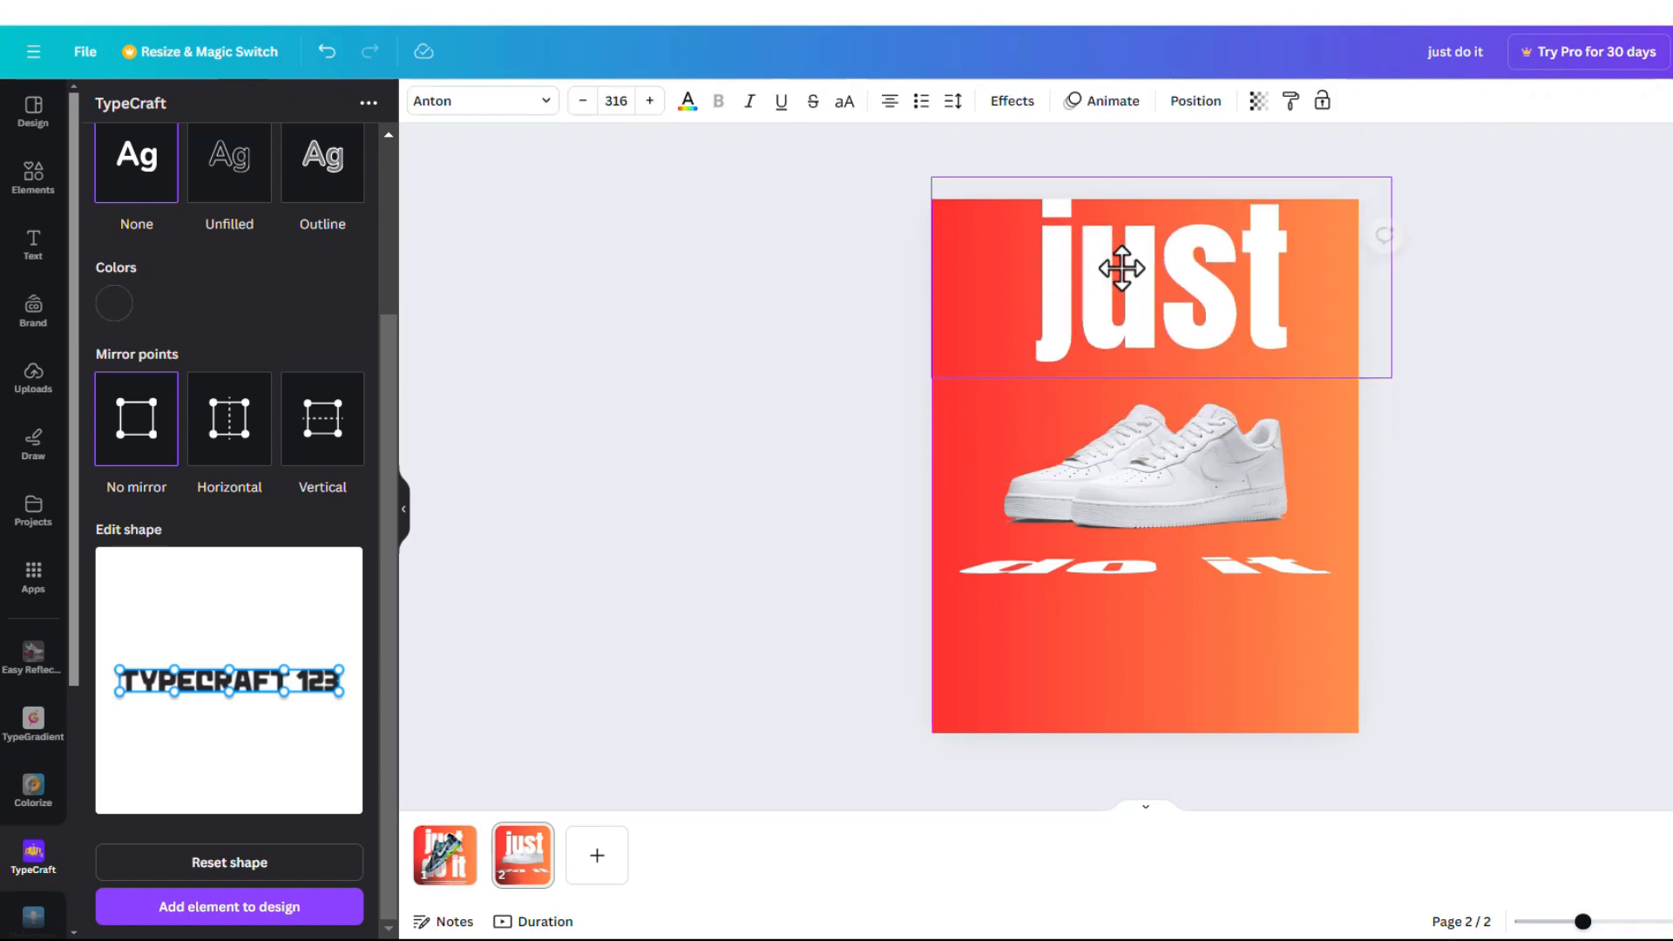
# Step: Shift the sneakers and the warped "do it" lower on the page, with the shoes centred just above the lettering
pyautogui.click(1165, 488)
pyautogui.moveTo(1179, 488); pyautogui.dragTo(1168, 509)
pyautogui.click(1307, 570)
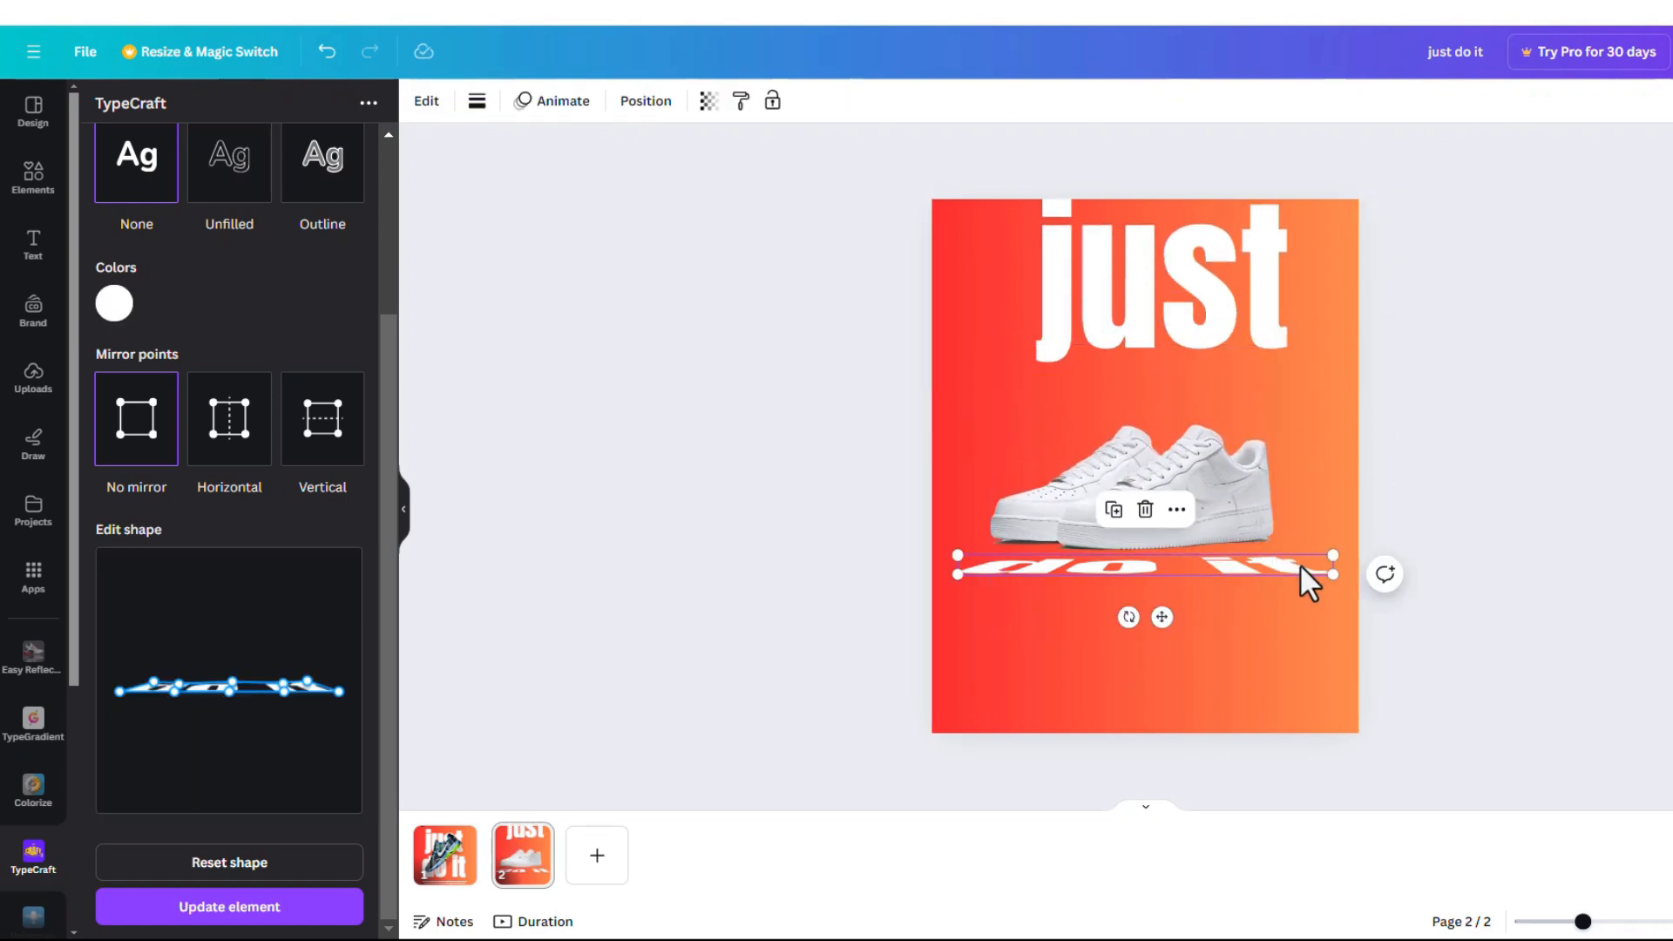
pyautogui.moveTo(1292, 575); pyautogui.dragTo(1280, 586)
pyautogui.click(1232, 496)
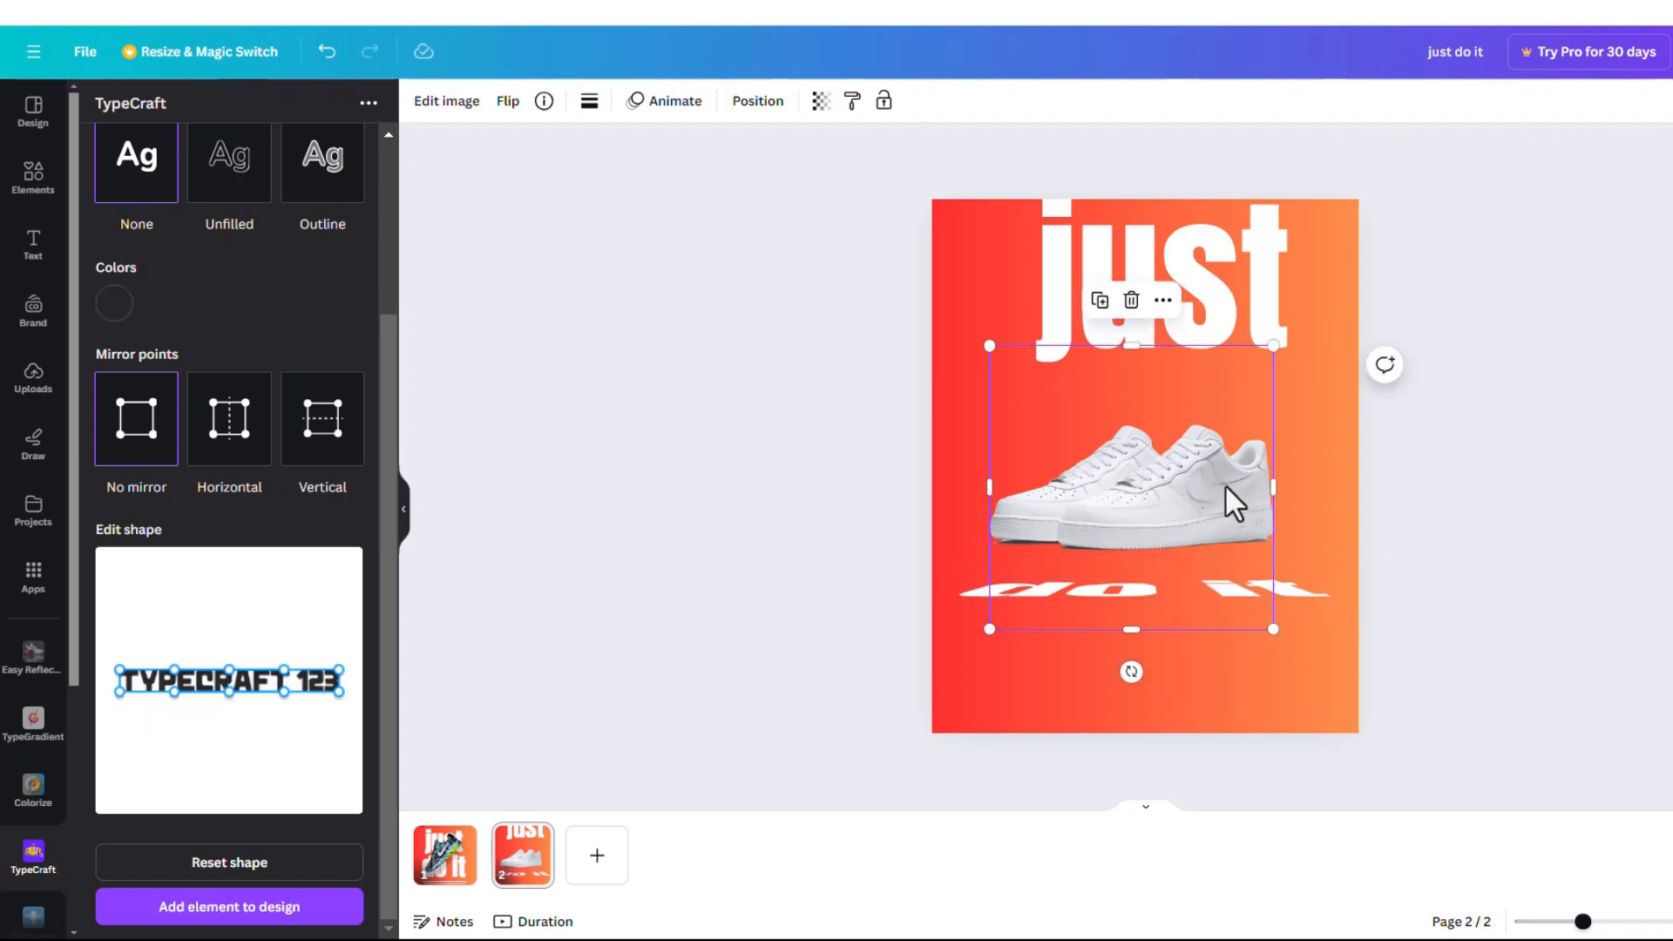
pyautogui.moveTo(1232, 497); pyautogui.dragTo(1214, 497)
# Step: Move the "just" heading down to overlap the sneakers and reorder its layer behind the shoe image
pyautogui.click(1242, 330)
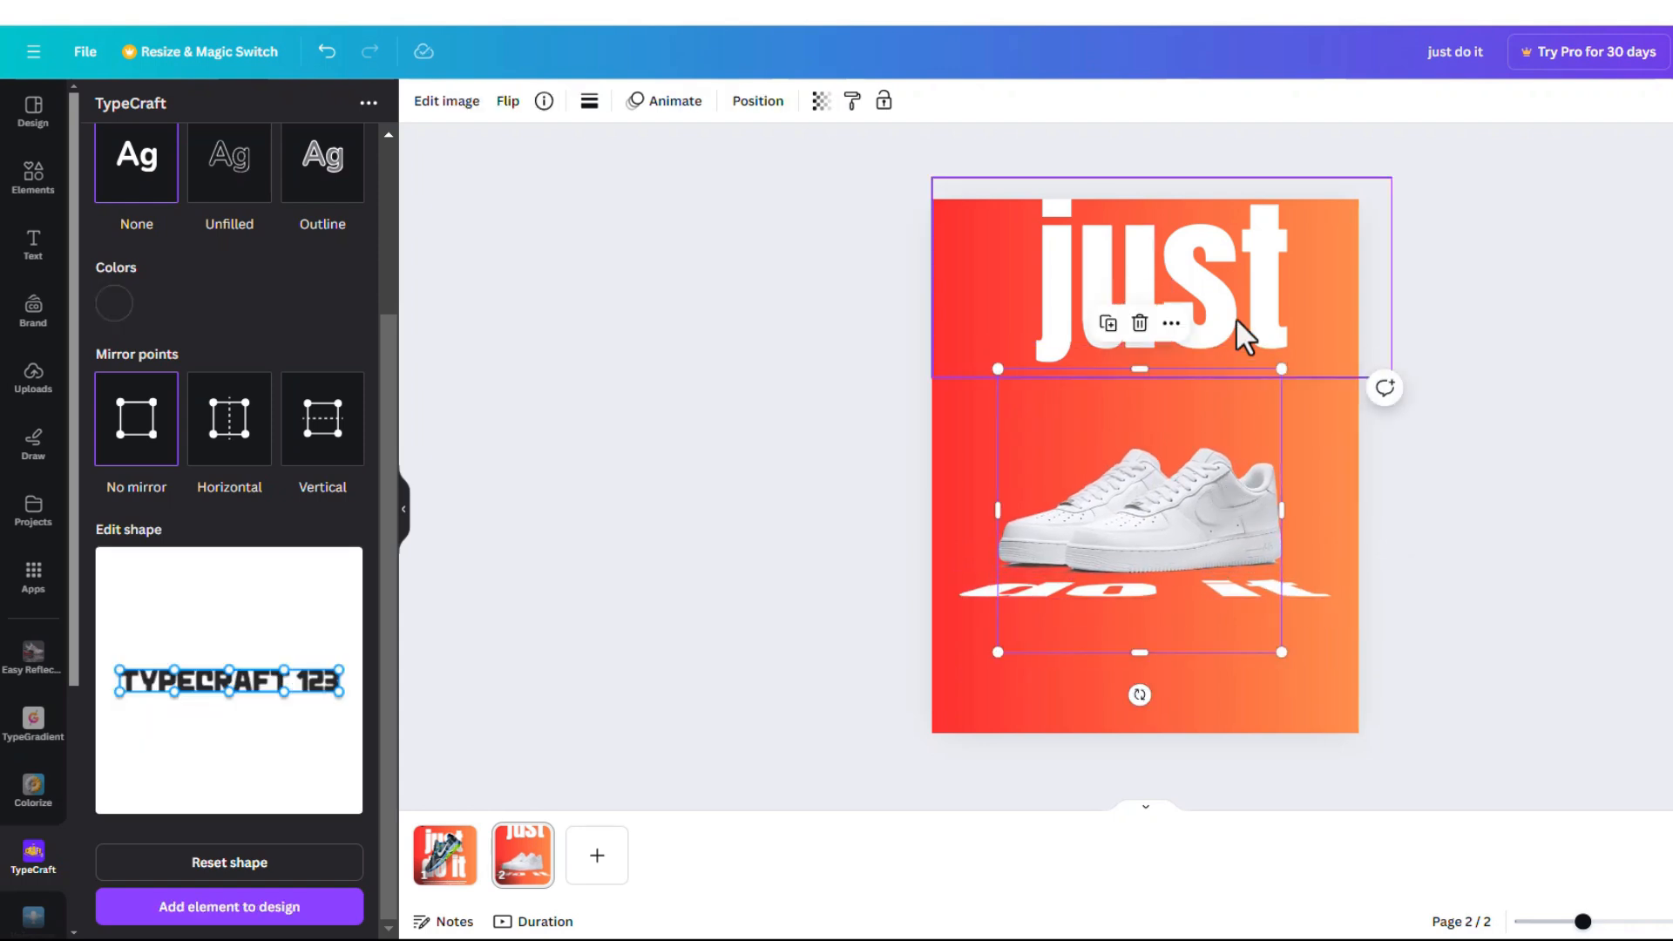
pyautogui.moveTo(1241, 329); pyautogui.dragTo(1220, 436)
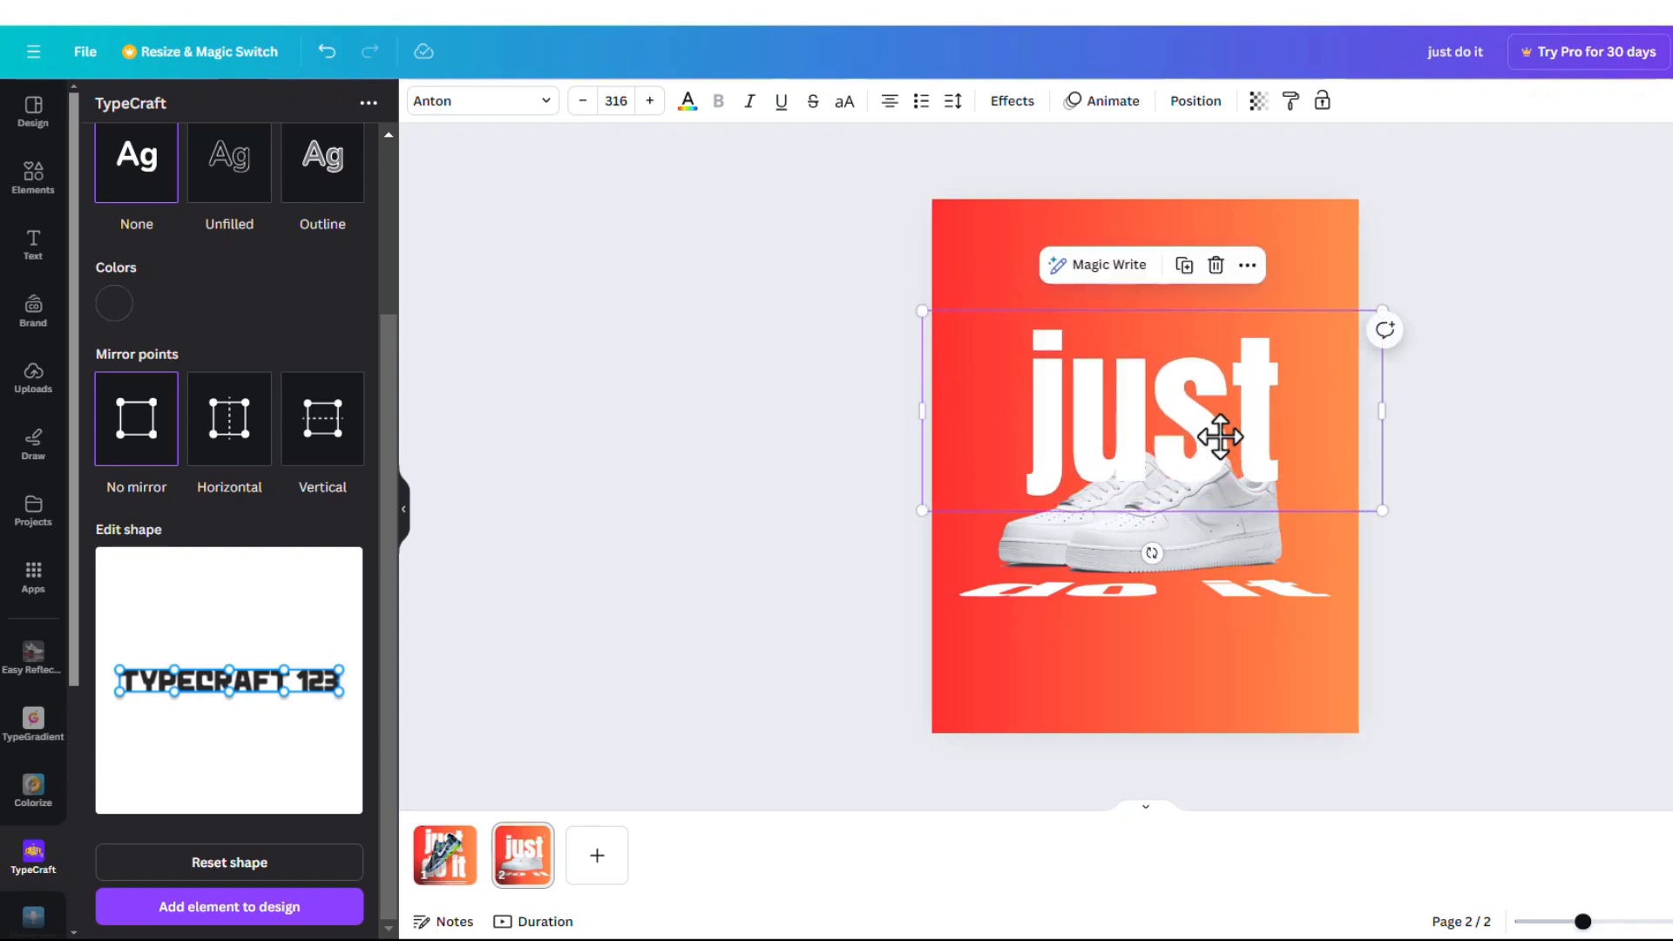
pyautogui.click(1199, 103)
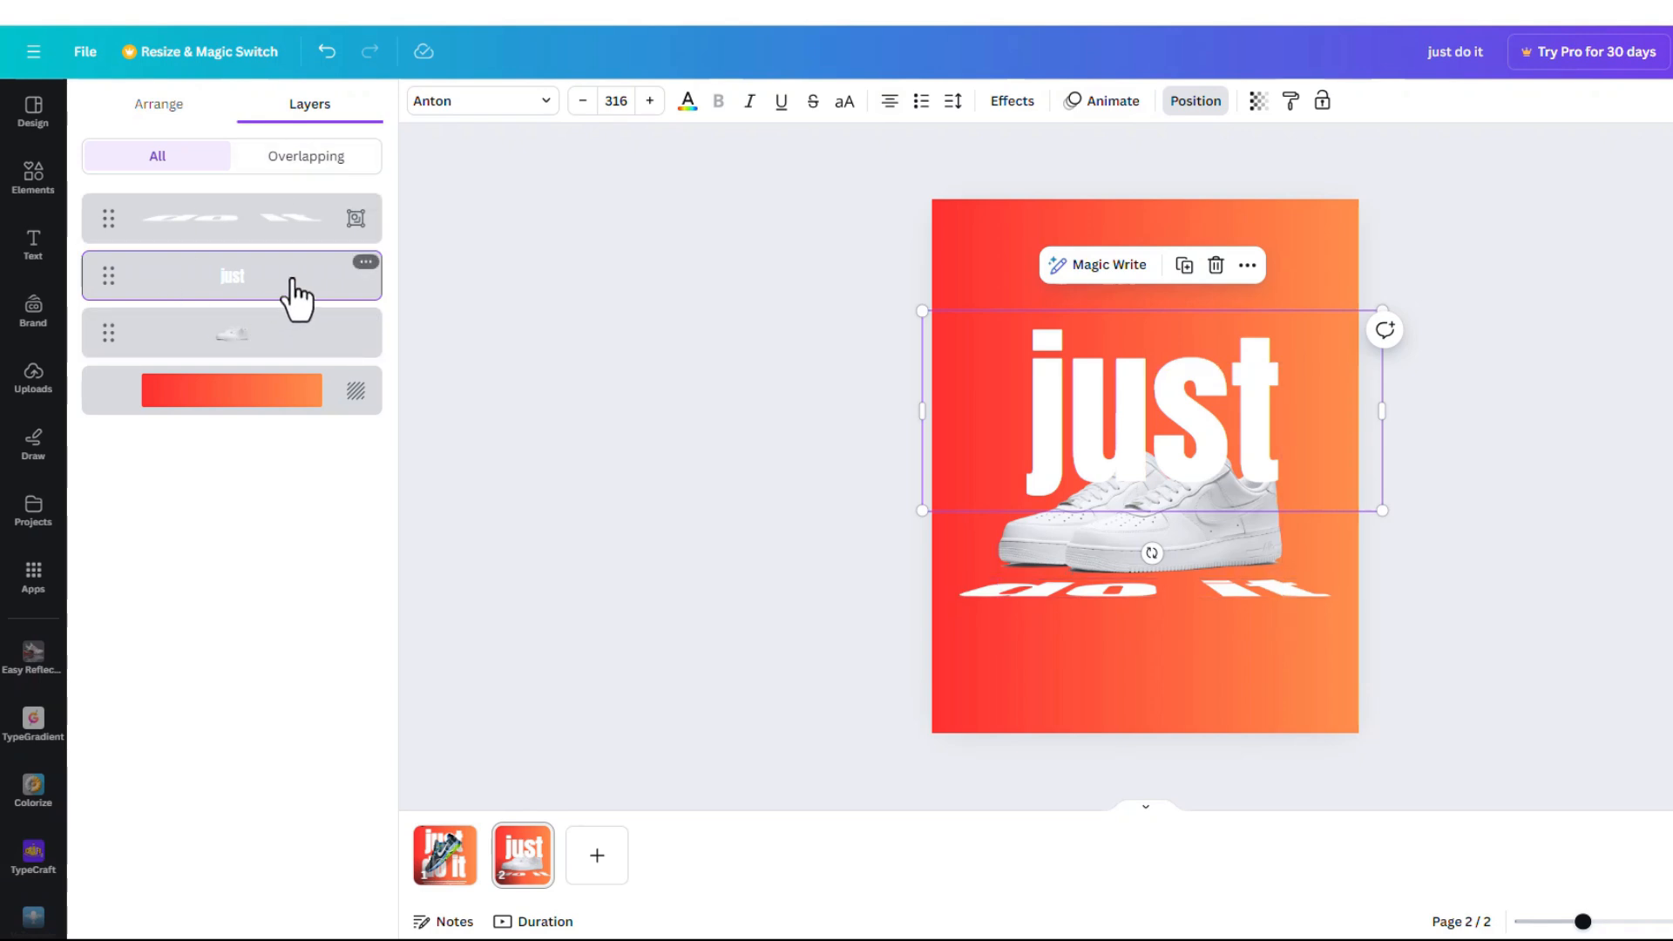
pyautogui.moveTo(294, 281); pyautogui.dragTo(291, 362)
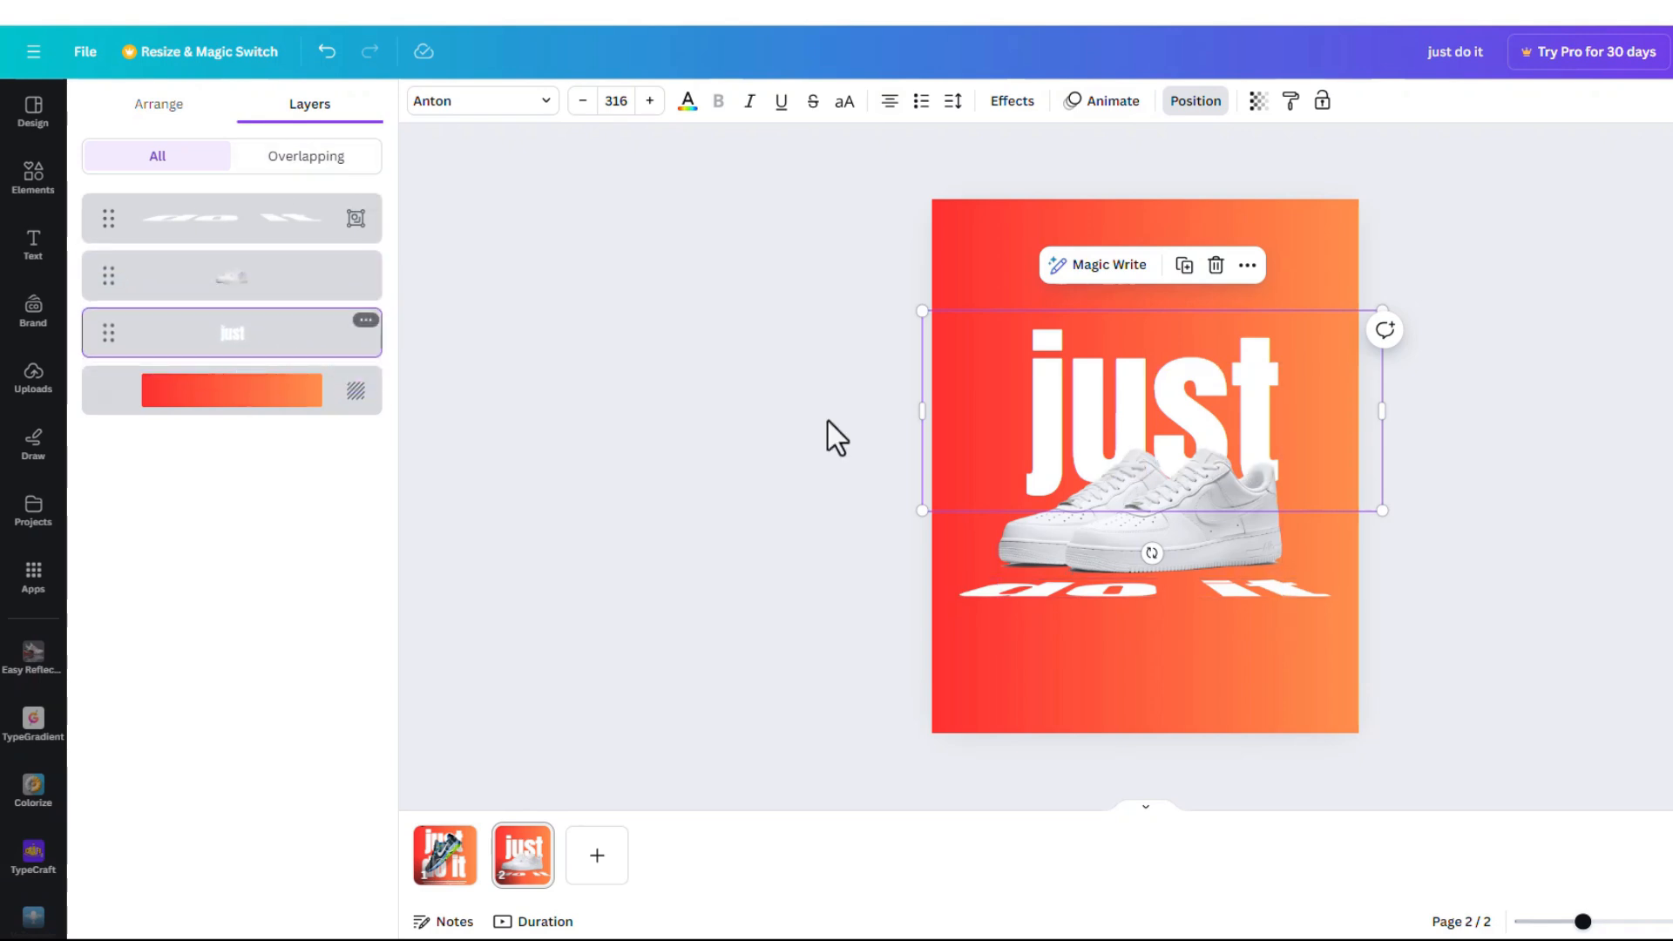
# Step: Lower the "just" heading slightly behind the sneakers and enlarge its text to size 332
pyautogui.moveTo(1261, 345); pyautogui.dragTo(1264, 357)
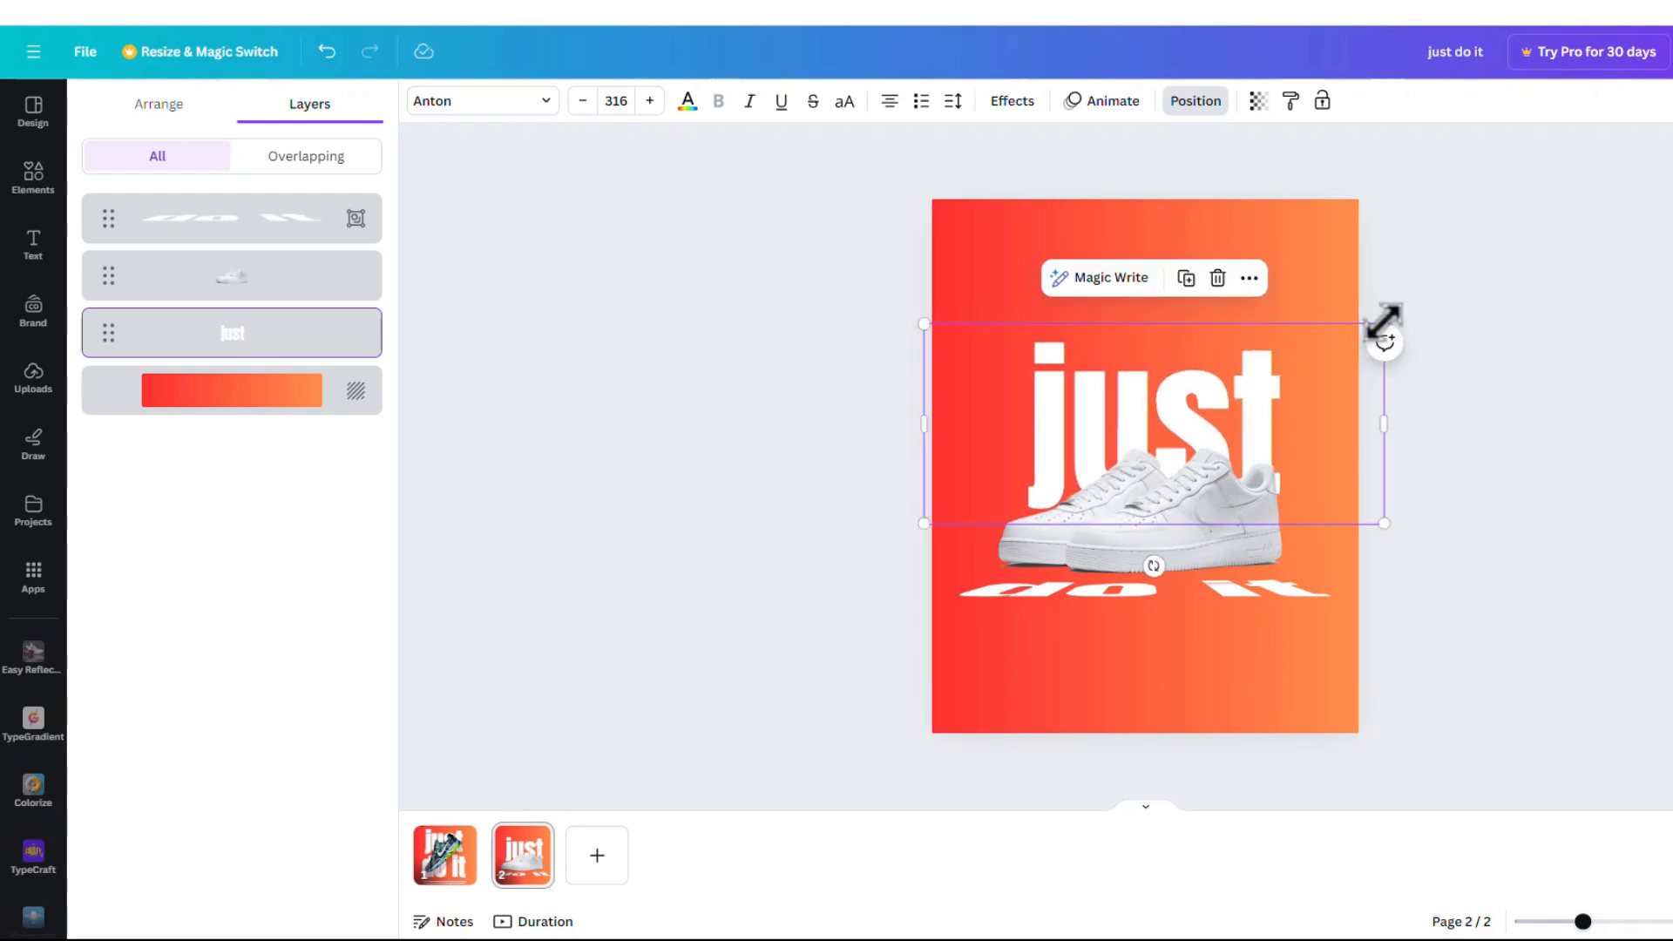
pyautogui.moveTo(1384, 323)
pyautogui.mouseDown()
pyautogui.moveTo(1394, 298)
pyautogui.moveTo(1405, 311)
pyautogui.mouseUp()
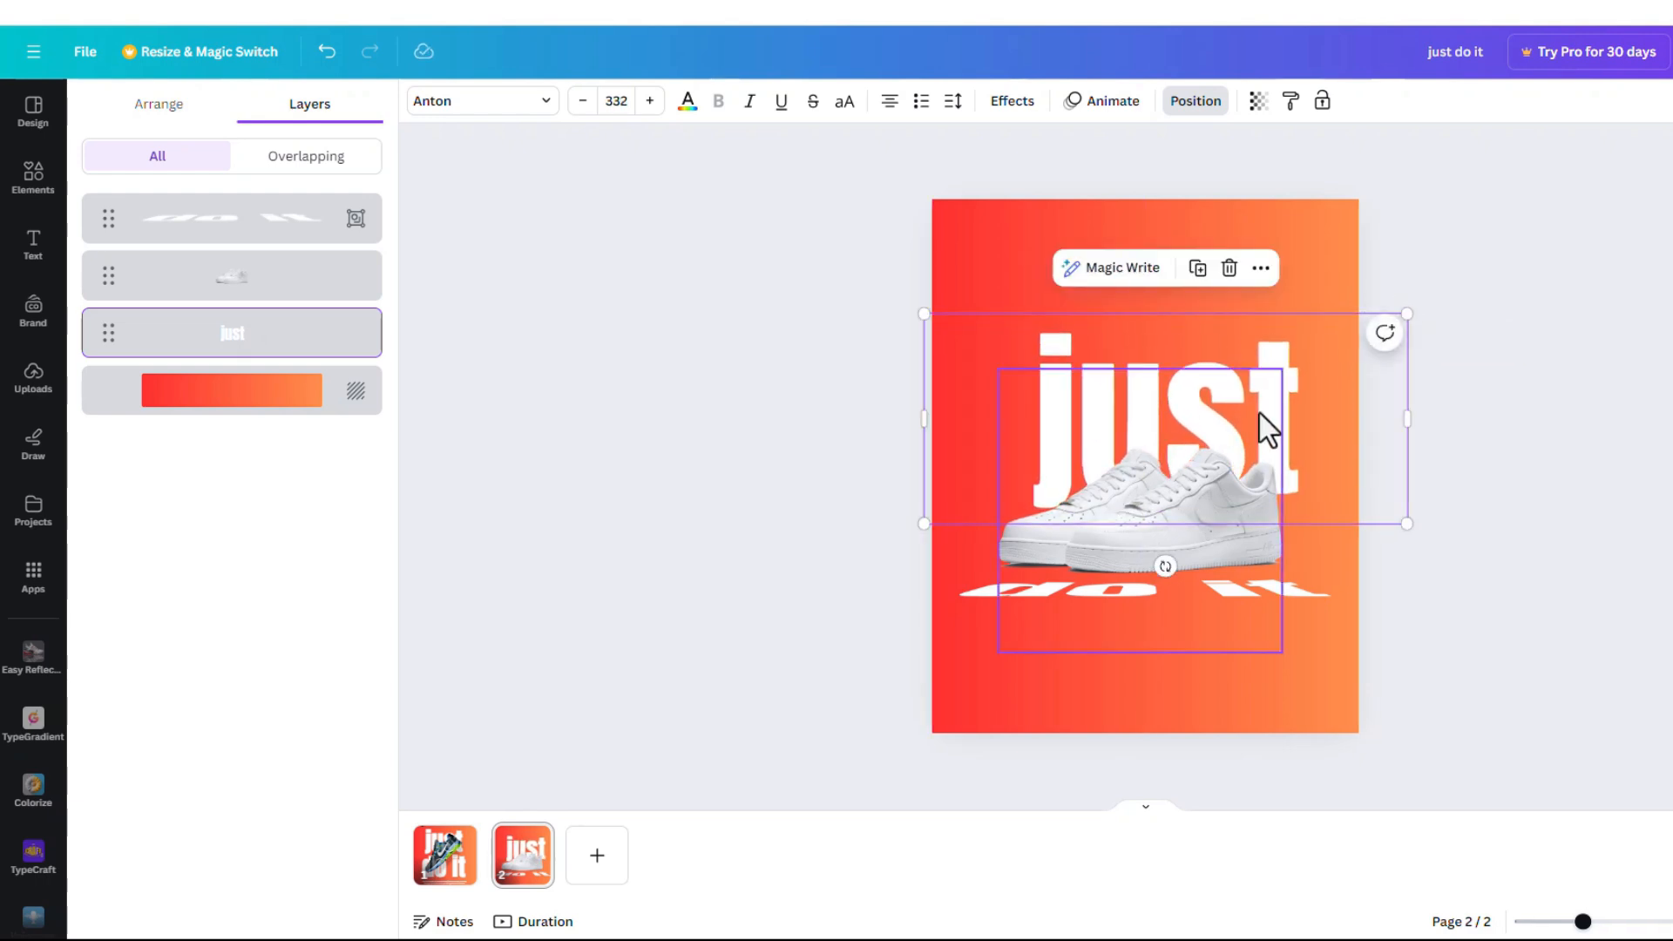
# Step: Nudge the "just" heading slightly left so it is centred above the white sneakers
pyautogui.moveTo(1284, 373); pyautogui.dragTo(1263, 366)
pyautogui.click(1299, 261)
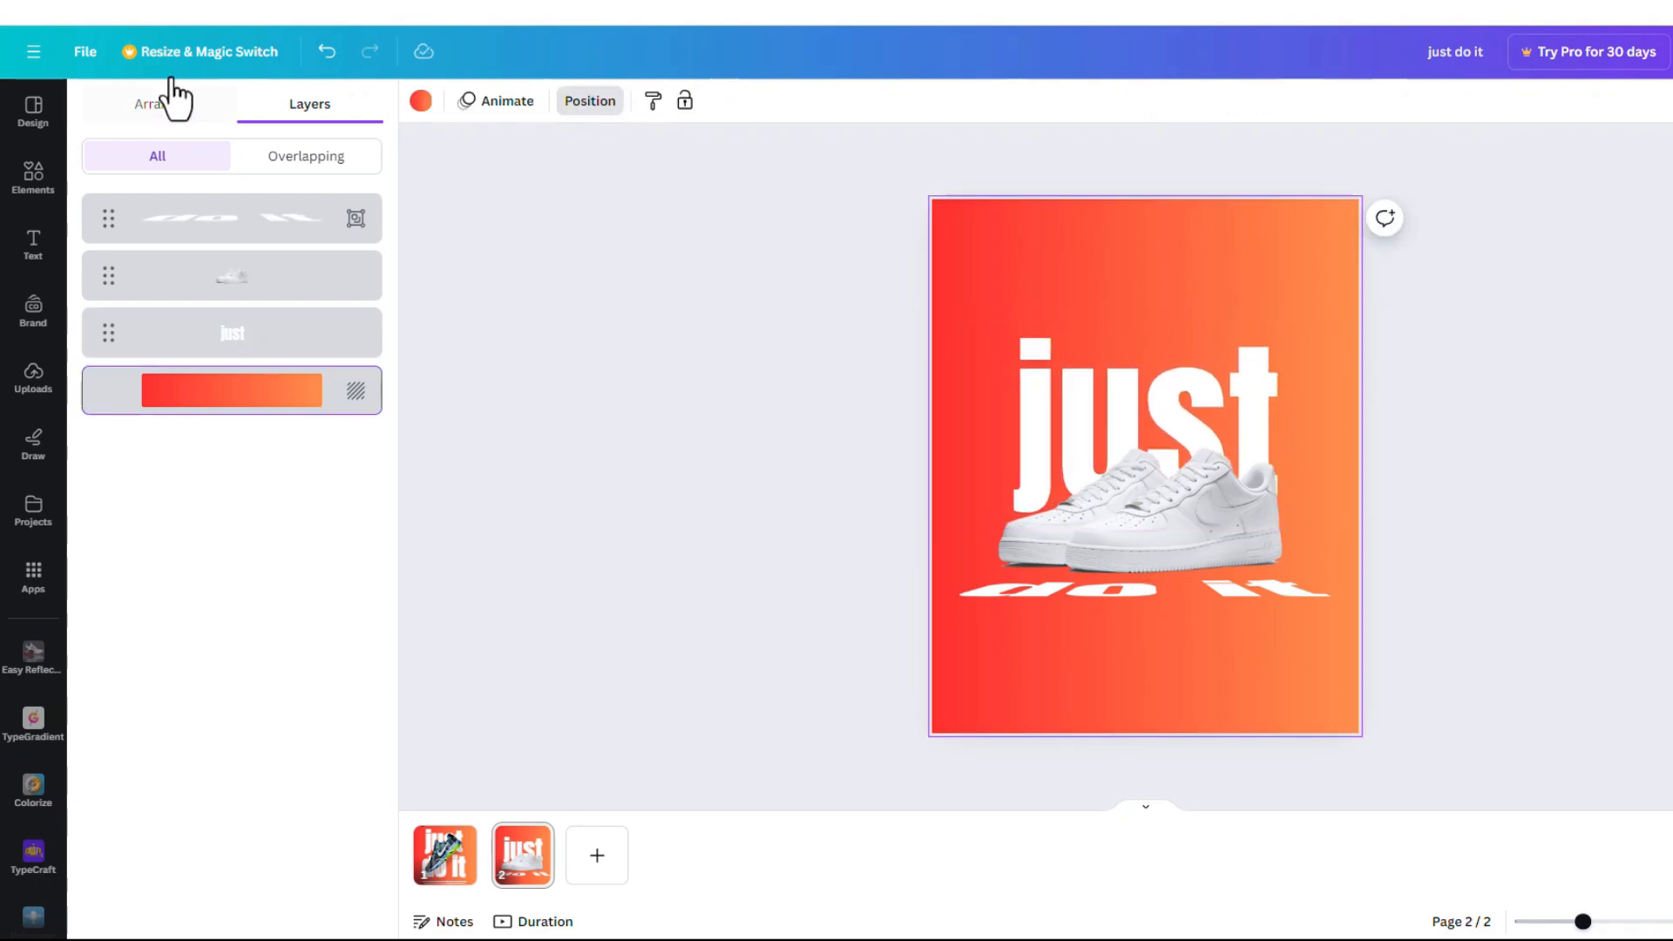
# Step: Try different default gradients on page 2's background and settle on the turquoise-to-dark-blue one
pyautogui.click(420, 100)
pyautogui.scroll(-3, 217, 827)
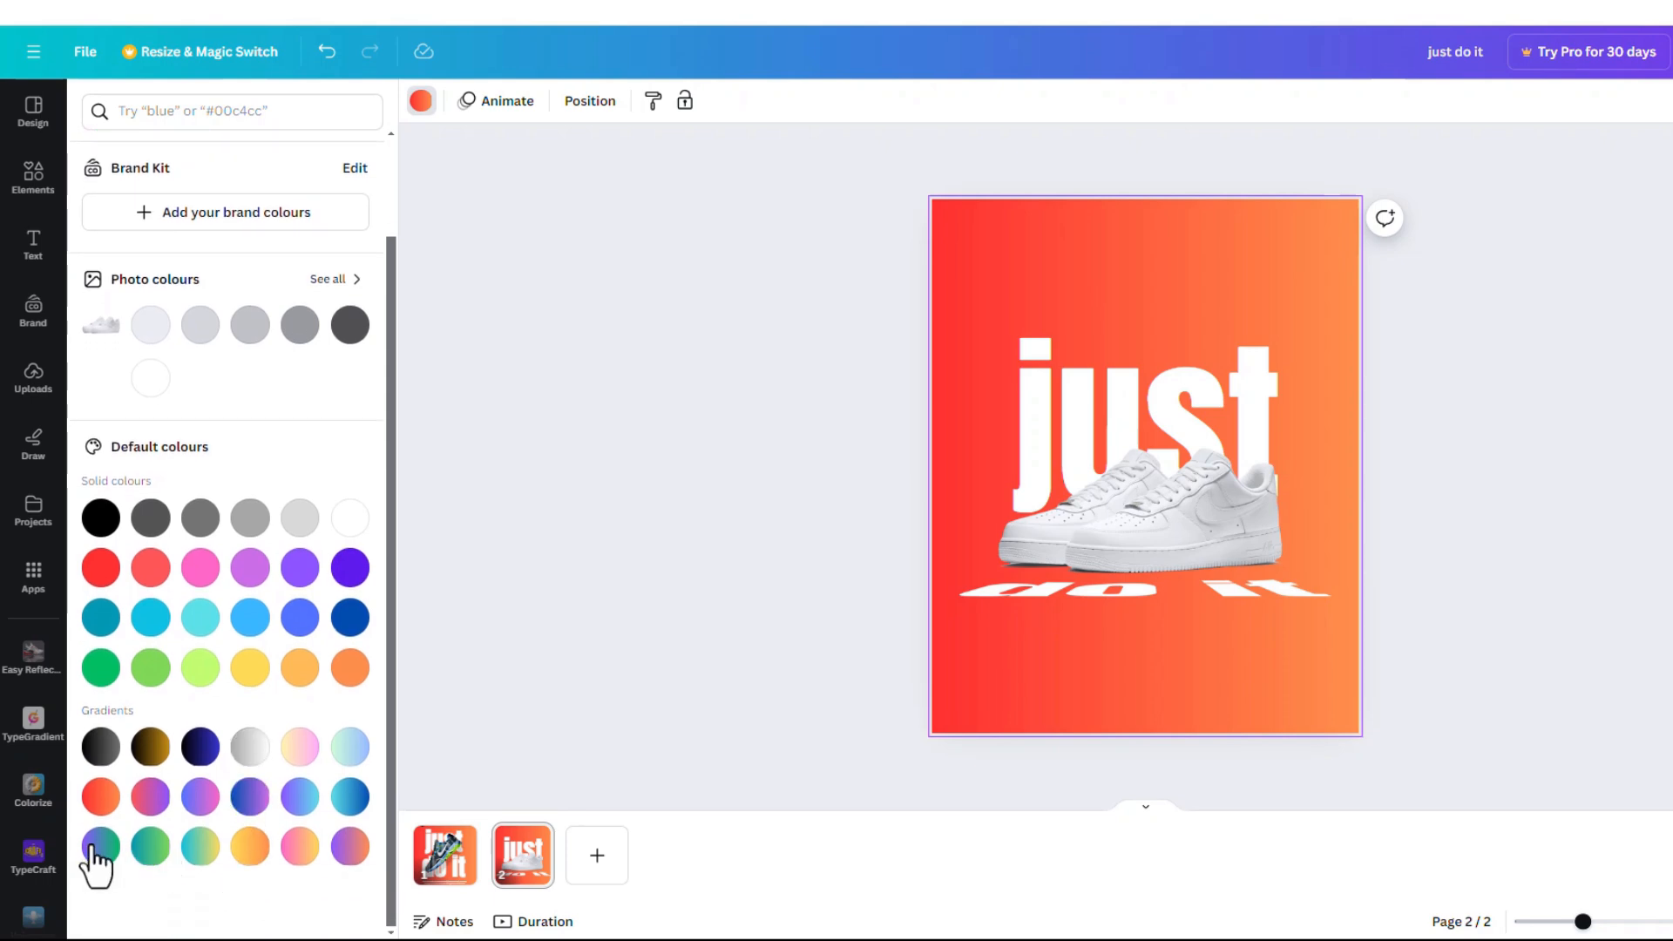
pyautogui.click(202, 808)
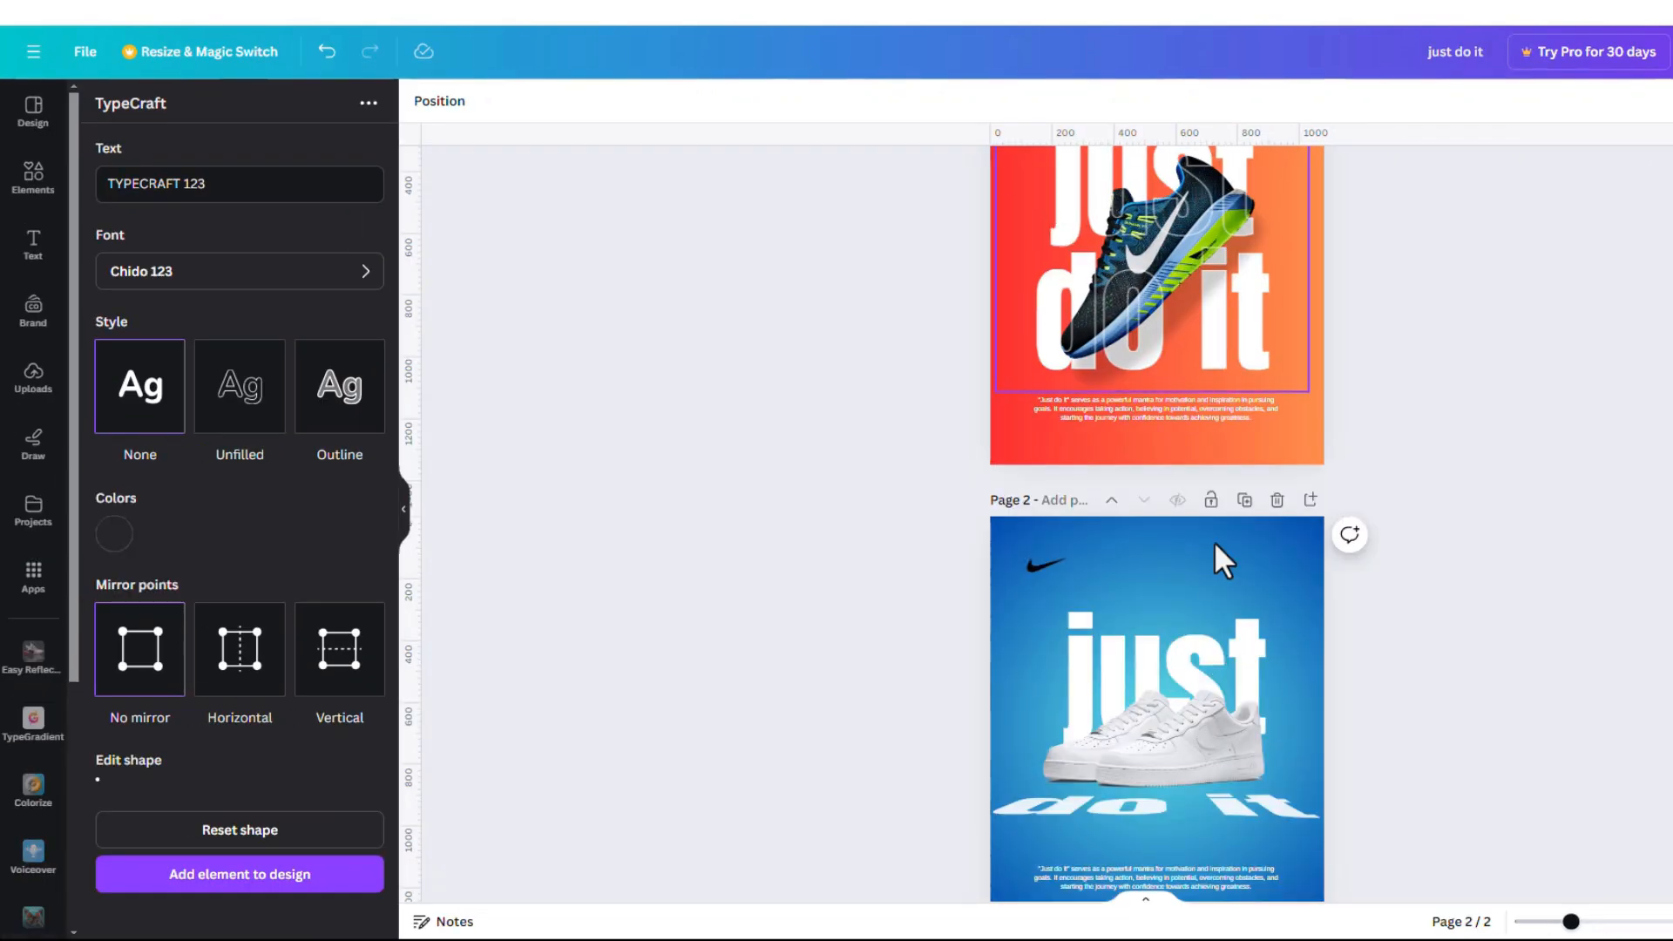
pyautogui.scroll(-2, 1121, 673)
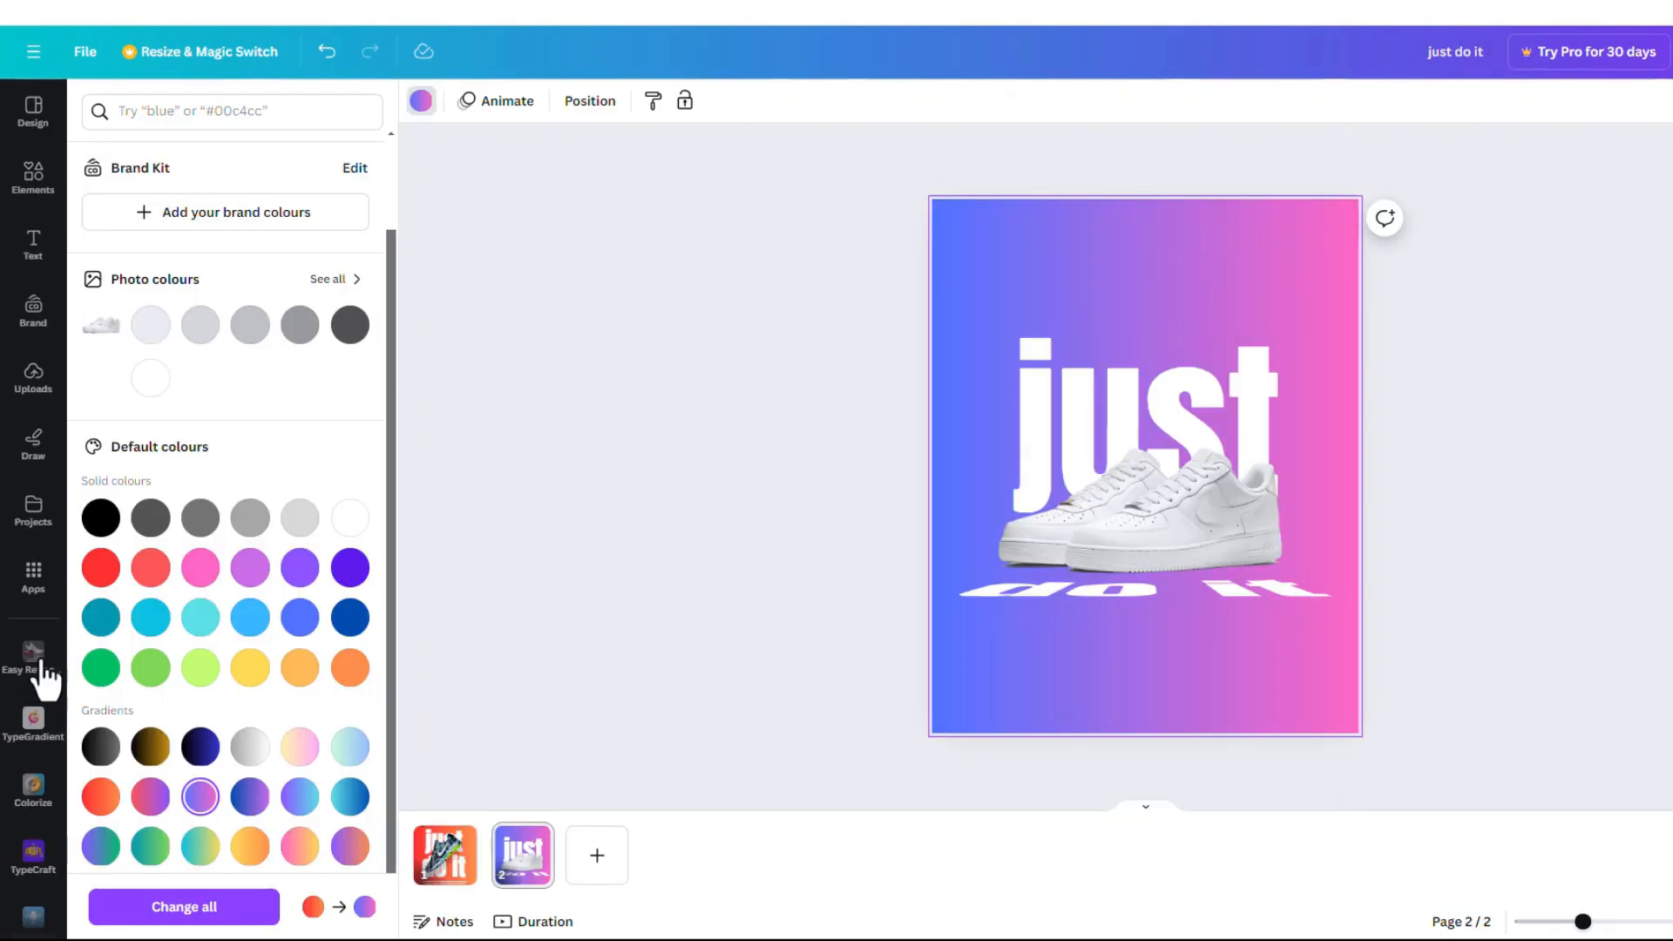
pyautogui.scroll(-1, 288, 758)
pyautogui.click(305, 741)
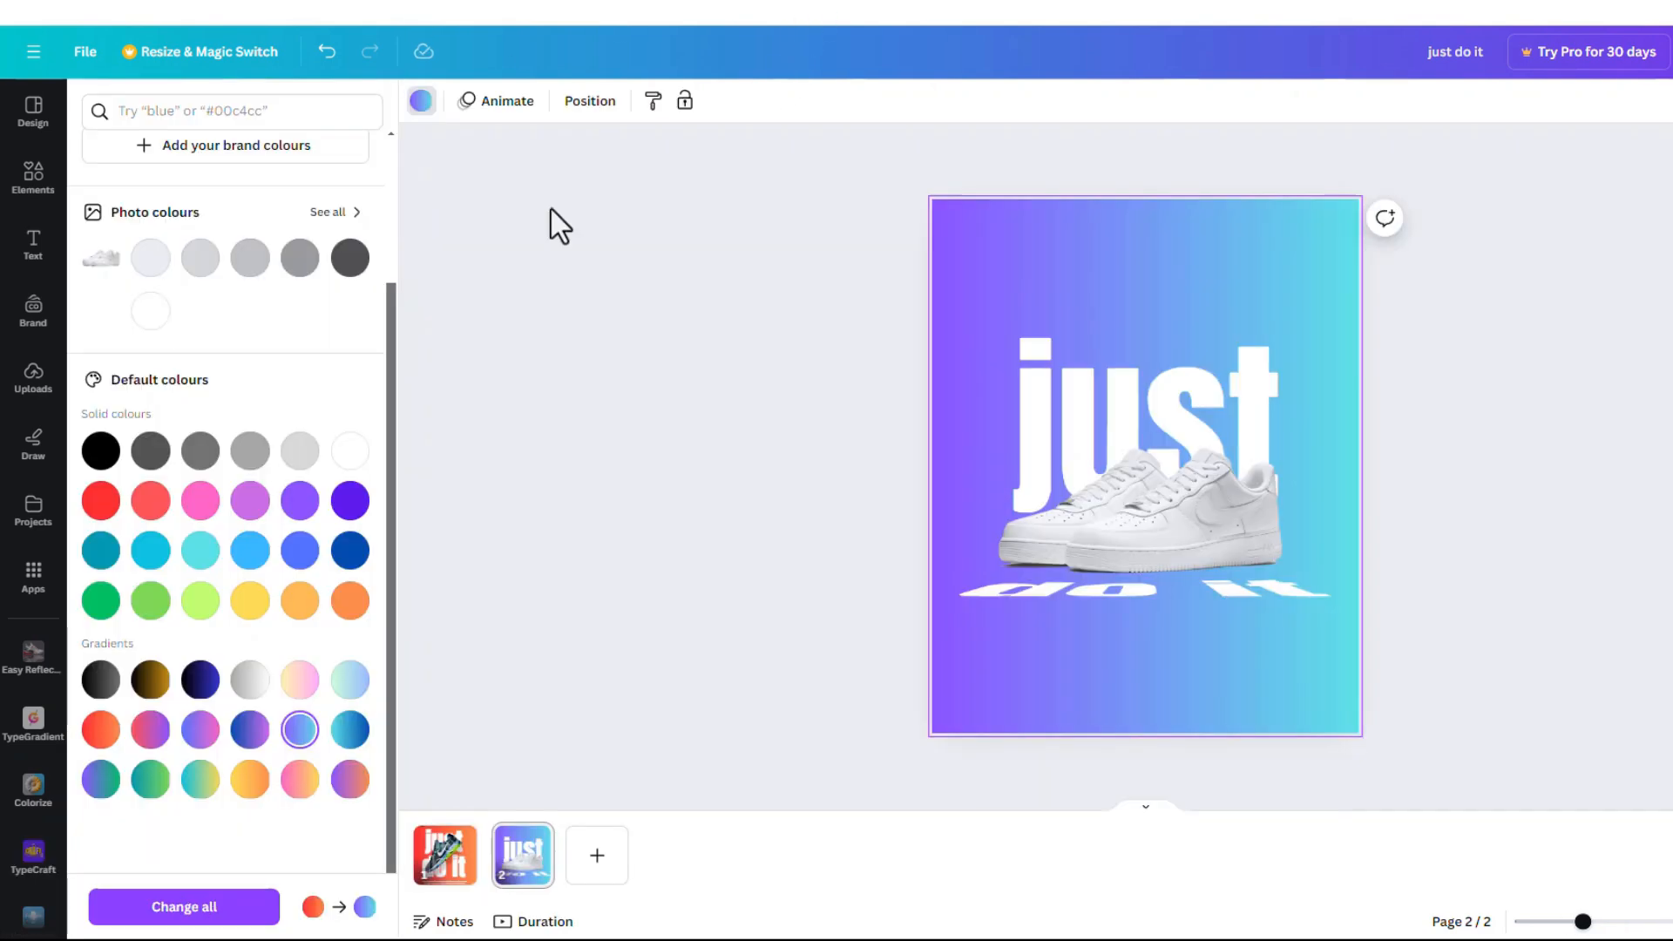
pyautogui.click(349, 730)
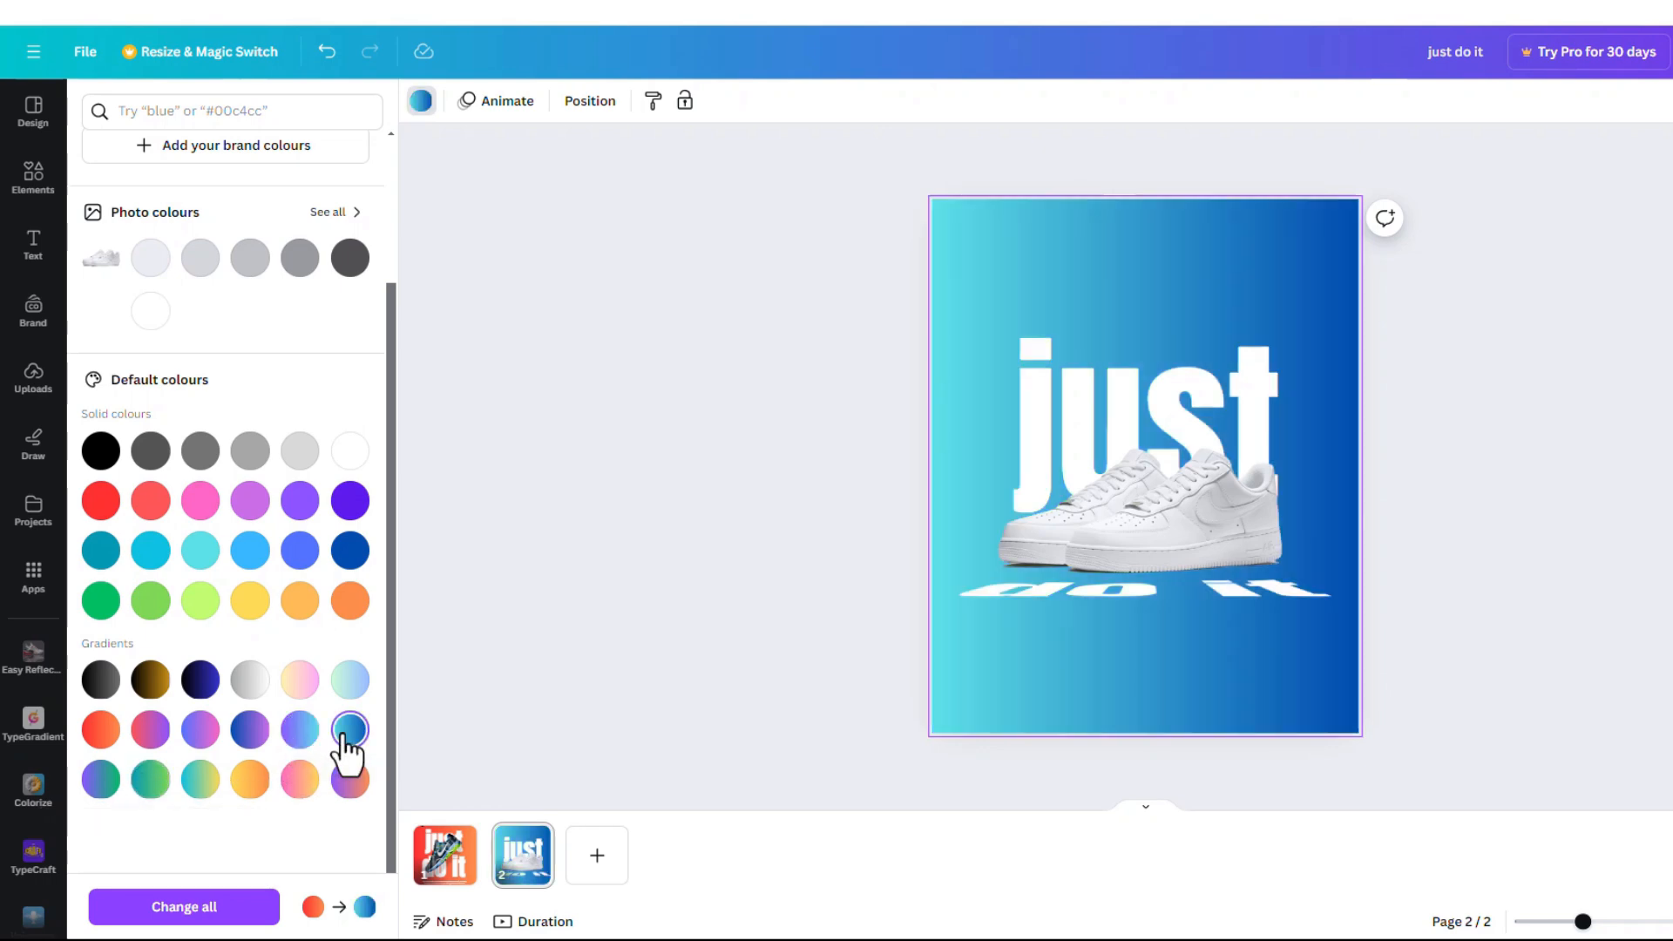
# Step: Change page 2's background gradient to the radial style, with turquoise in the centre and dark blue at the edges
pyautogui.scroll(2, 260, 462)
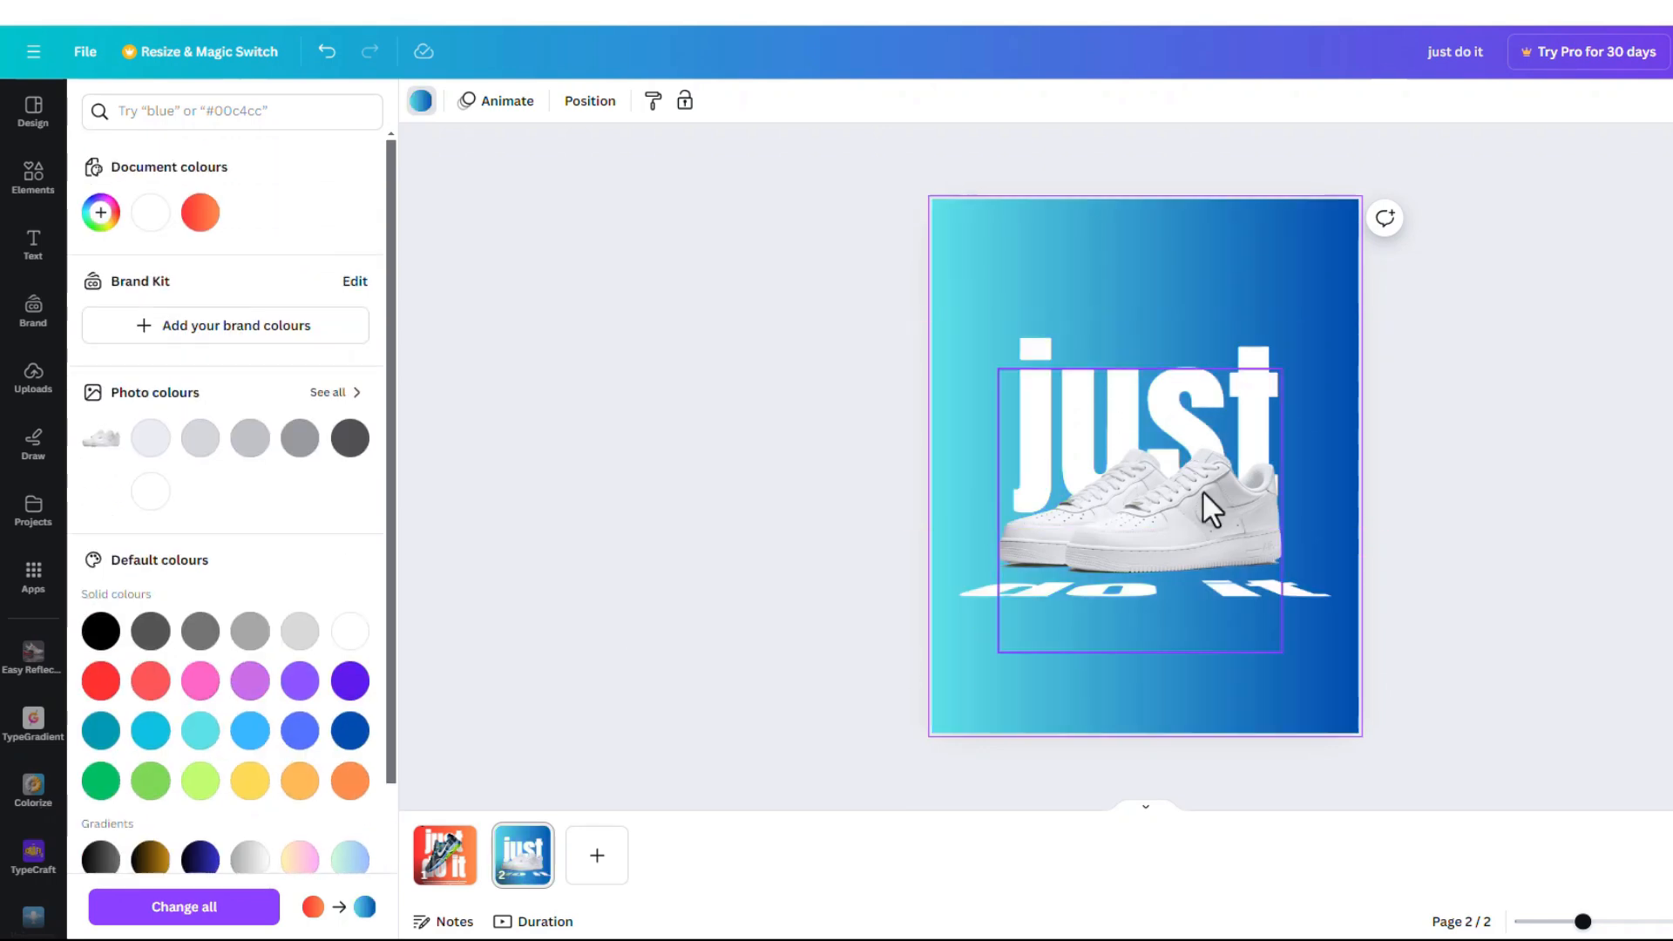
pyautogui.click(101, 217)
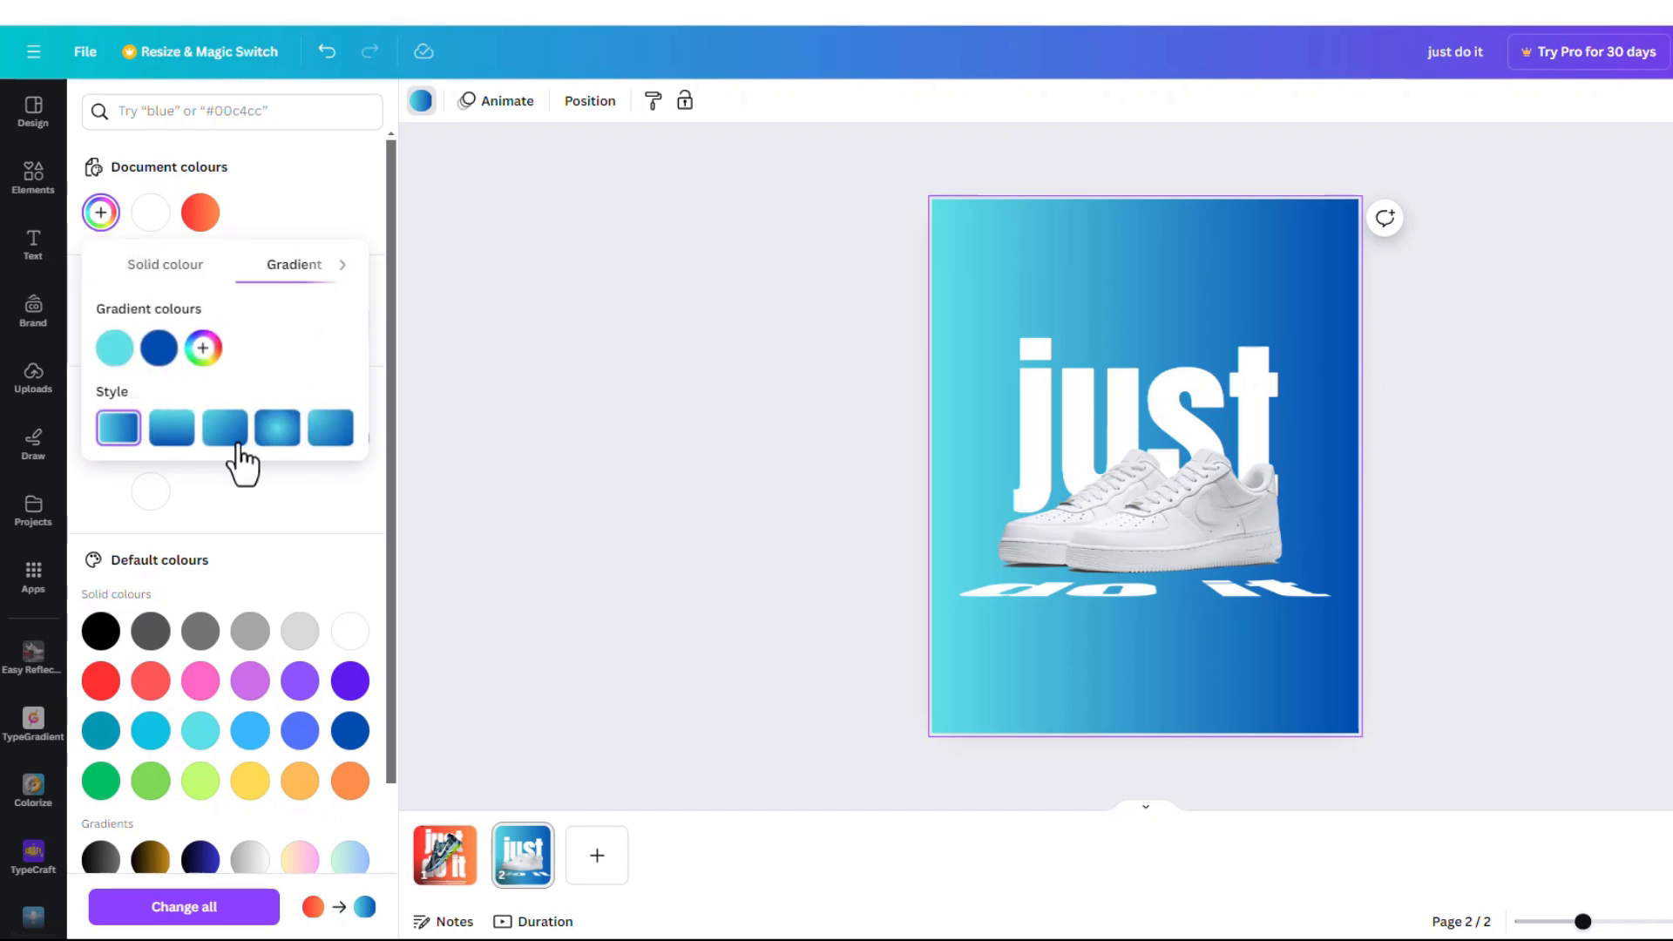
pyautogui.click(278, 429)
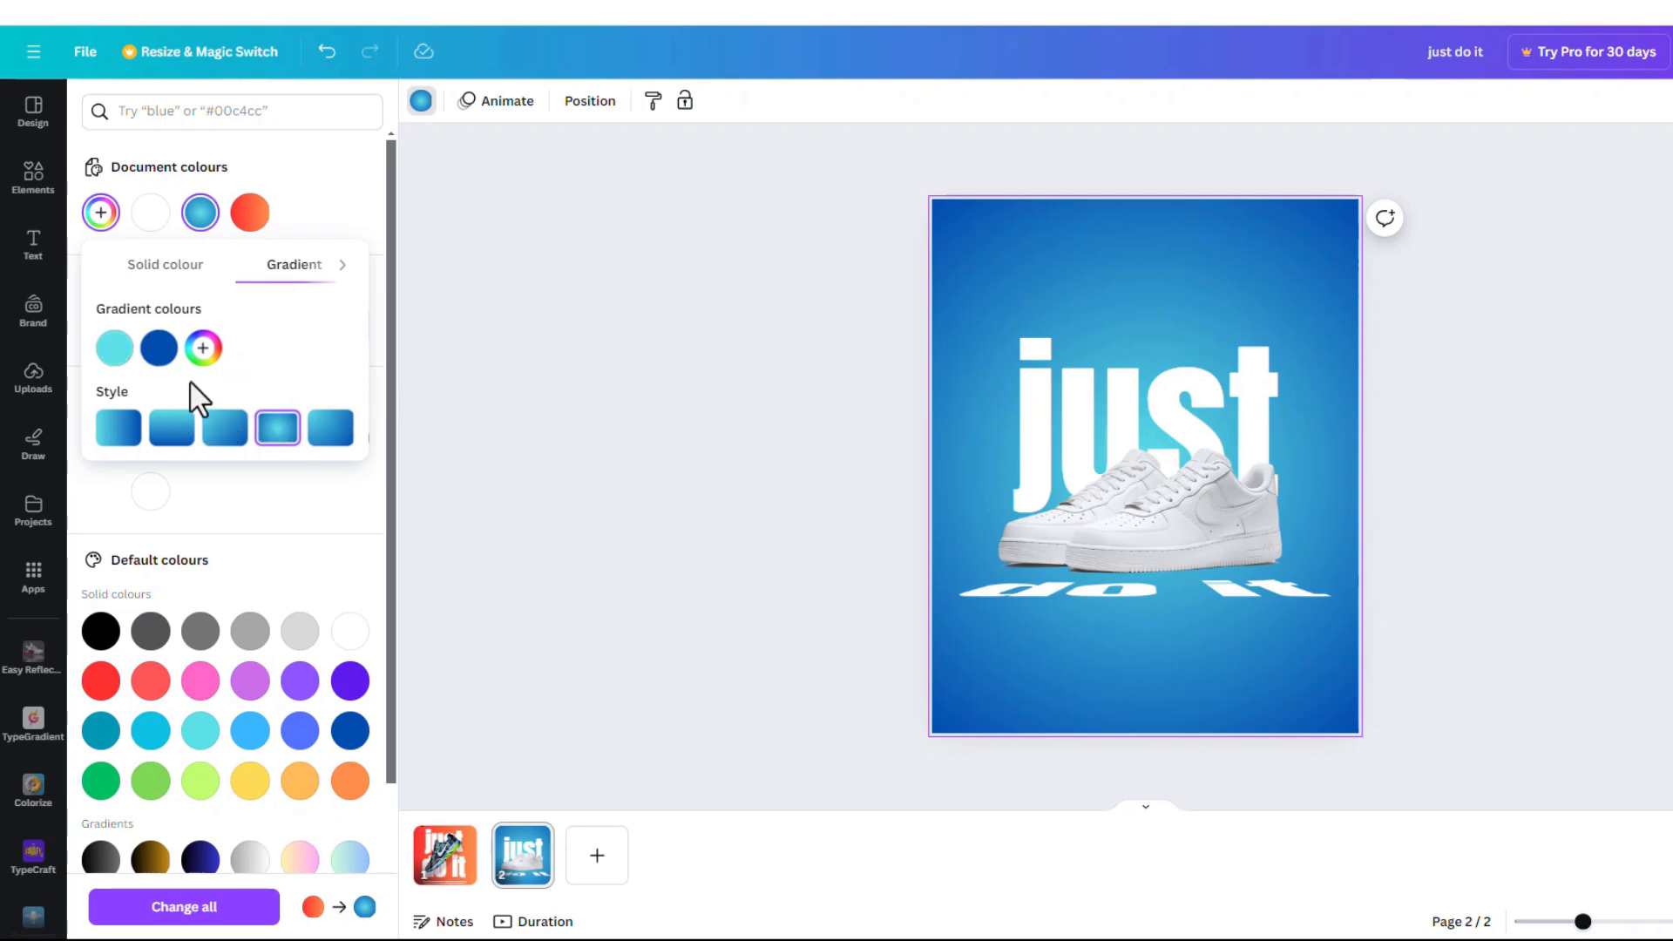
pyautogui.moveTo(149, 363); pyautogui.dragTo(110, 348)
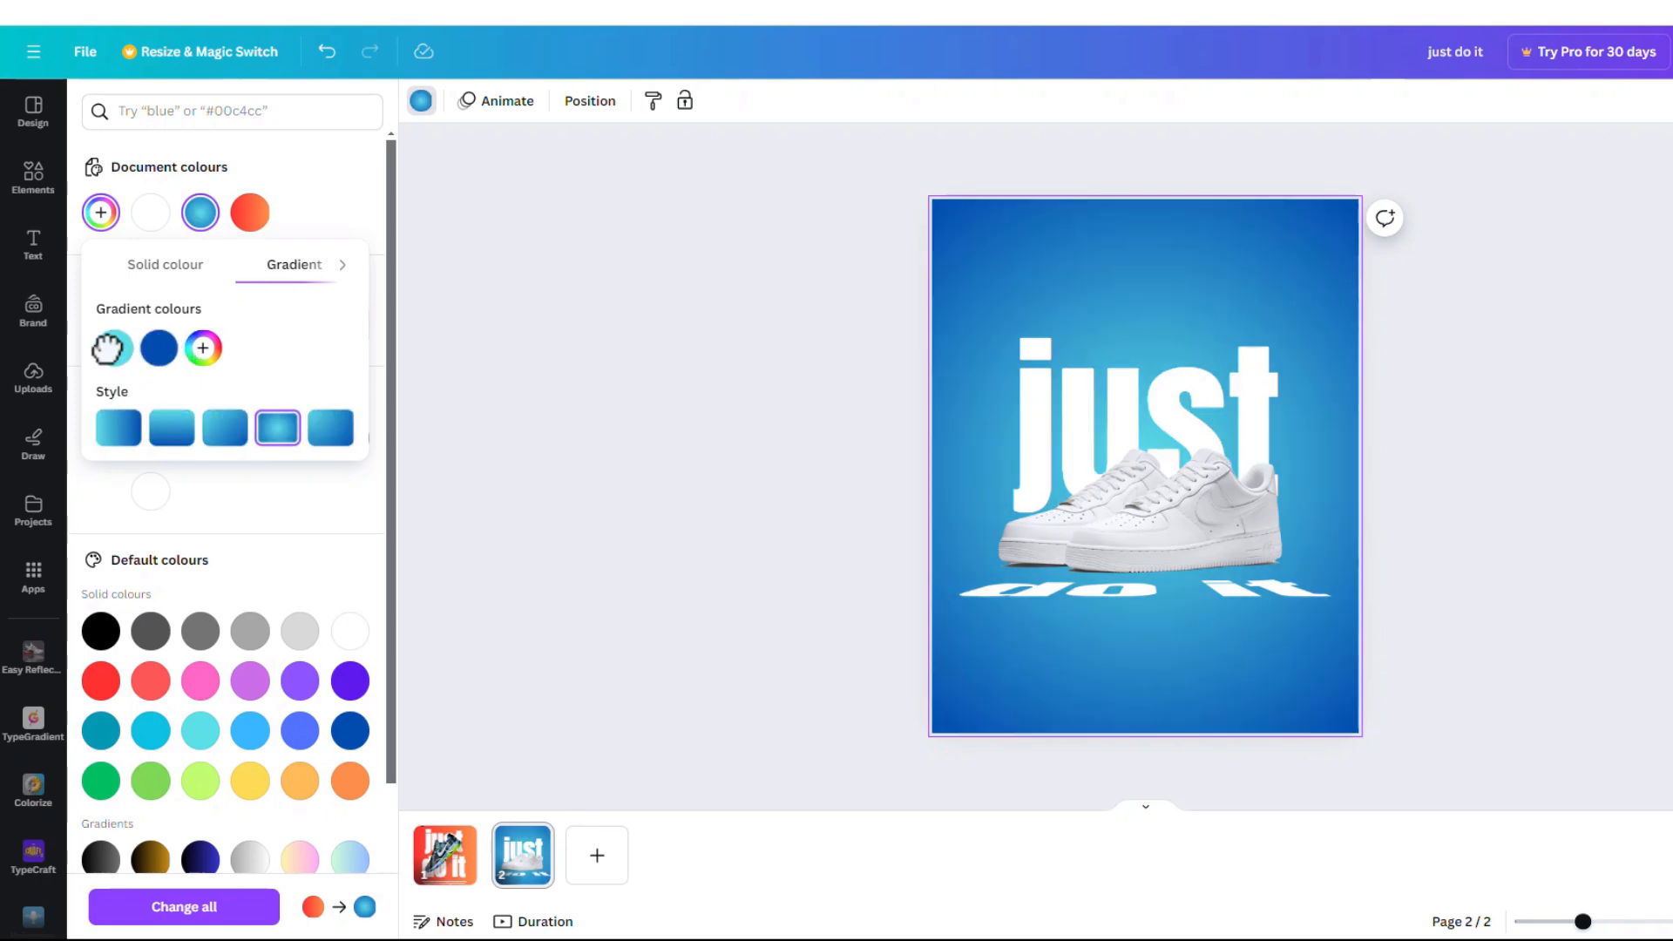
pyautogui.click(1446, 475)
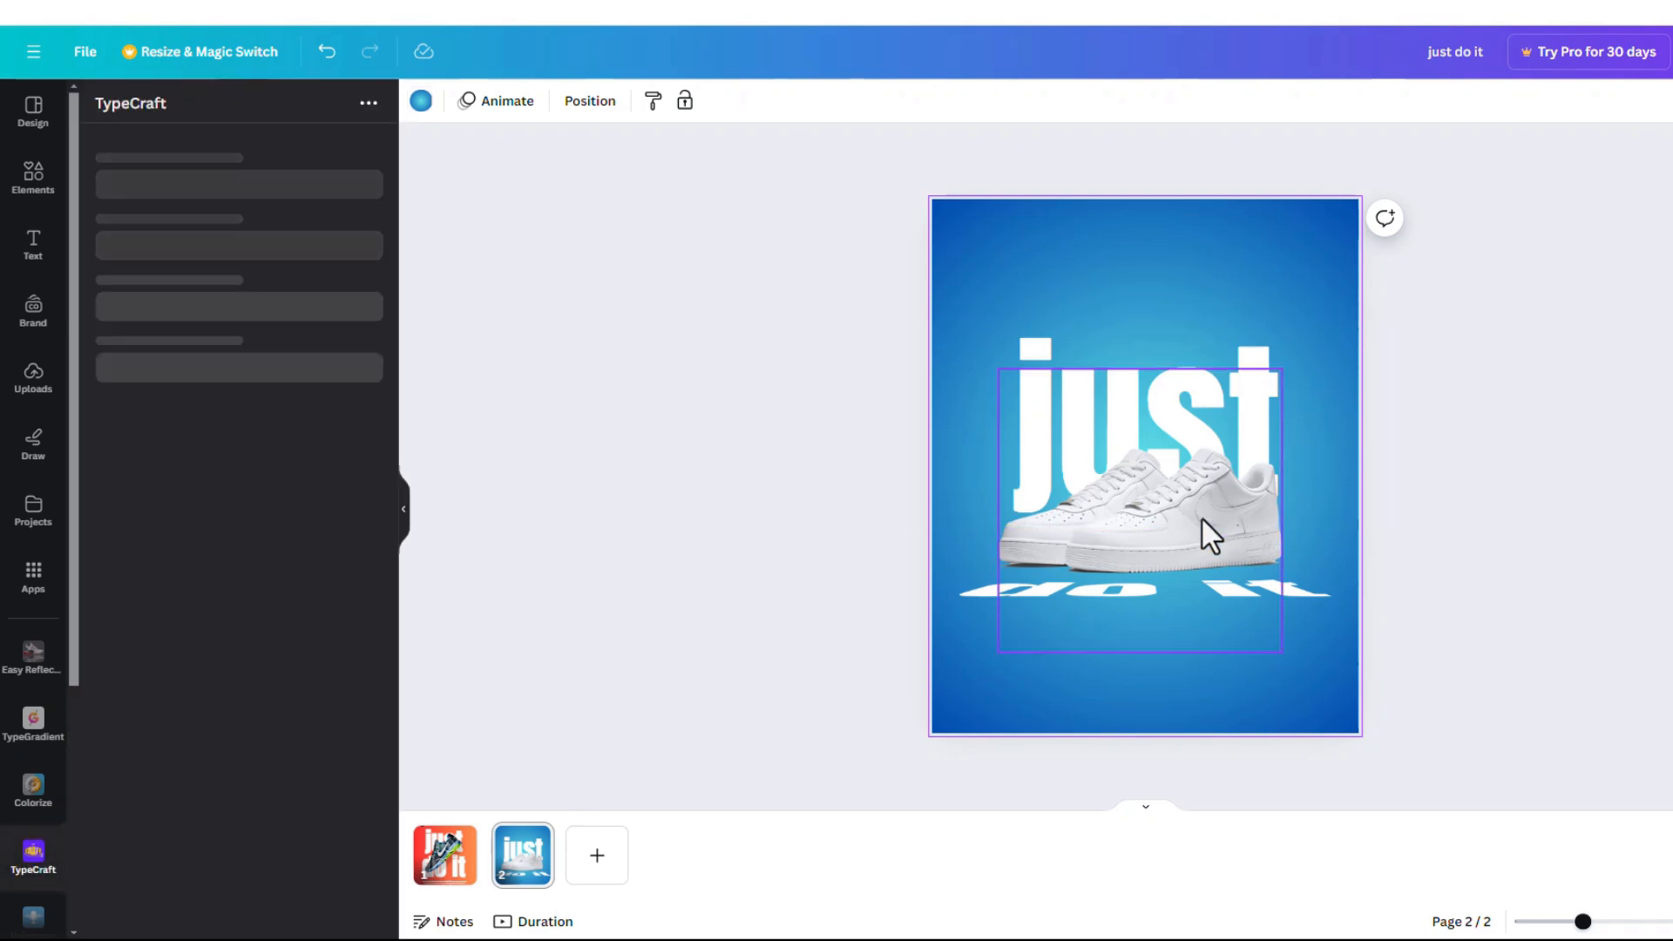
# Step: Copy the small caption paragraph from page 1 onto page 2, below the flattened "do it" lettering
pyautogui.scroll(1, 945, 395)
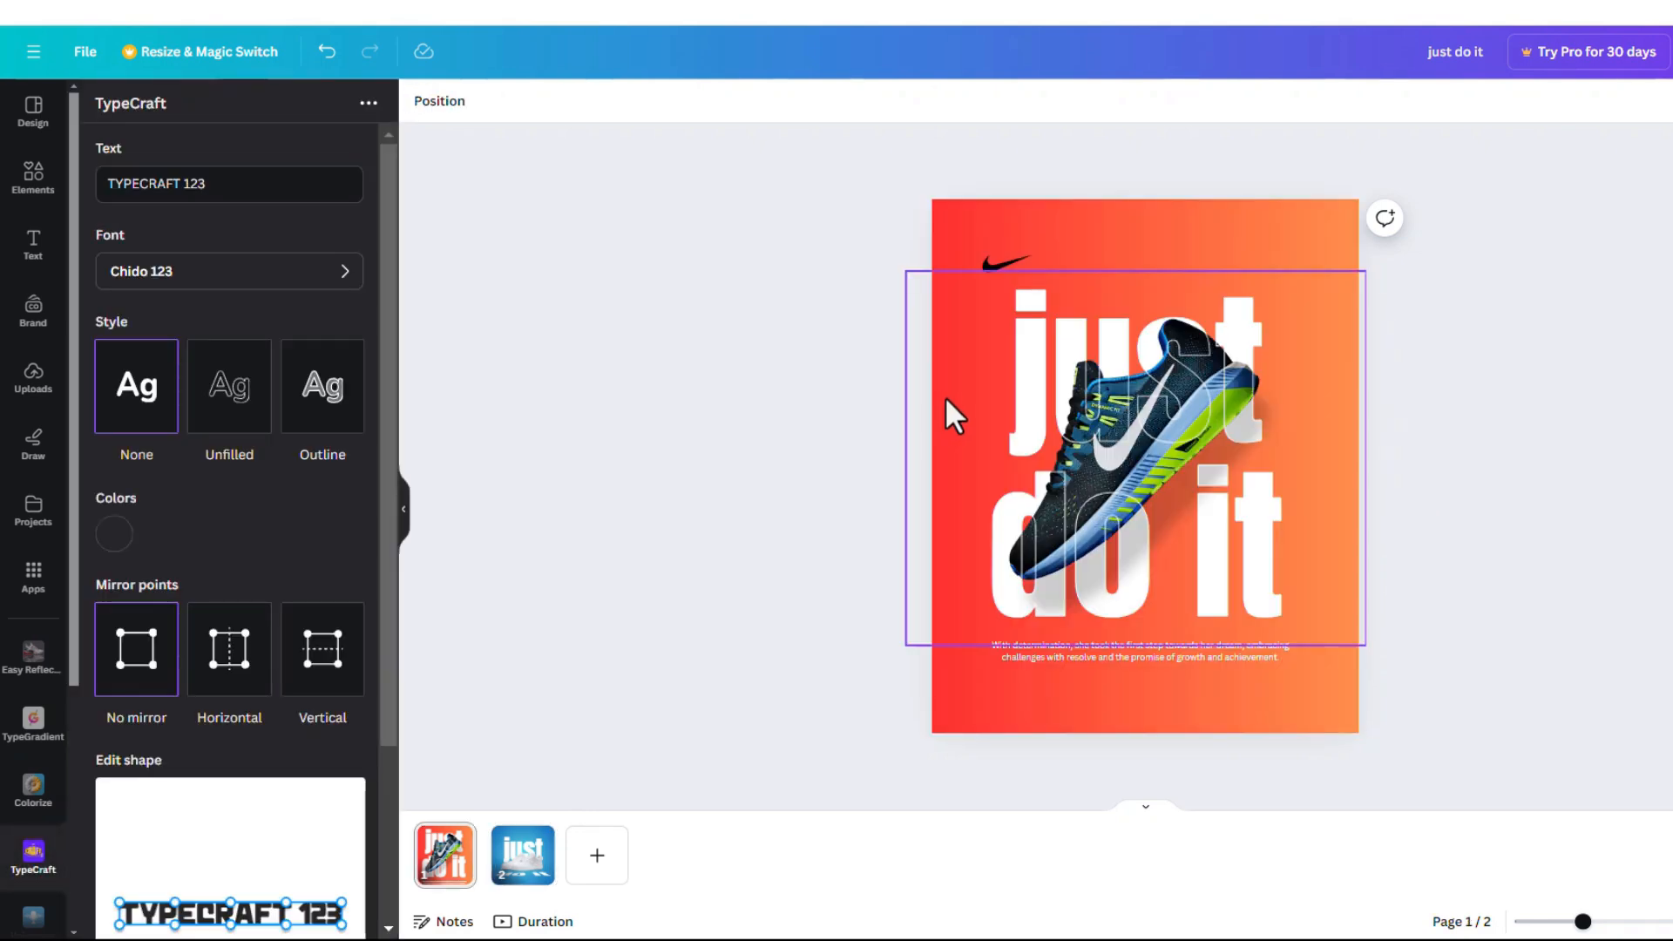
pyautogui.scroll(-1, 963, 452)
pyautogui.scroll(1, 1050, 540)
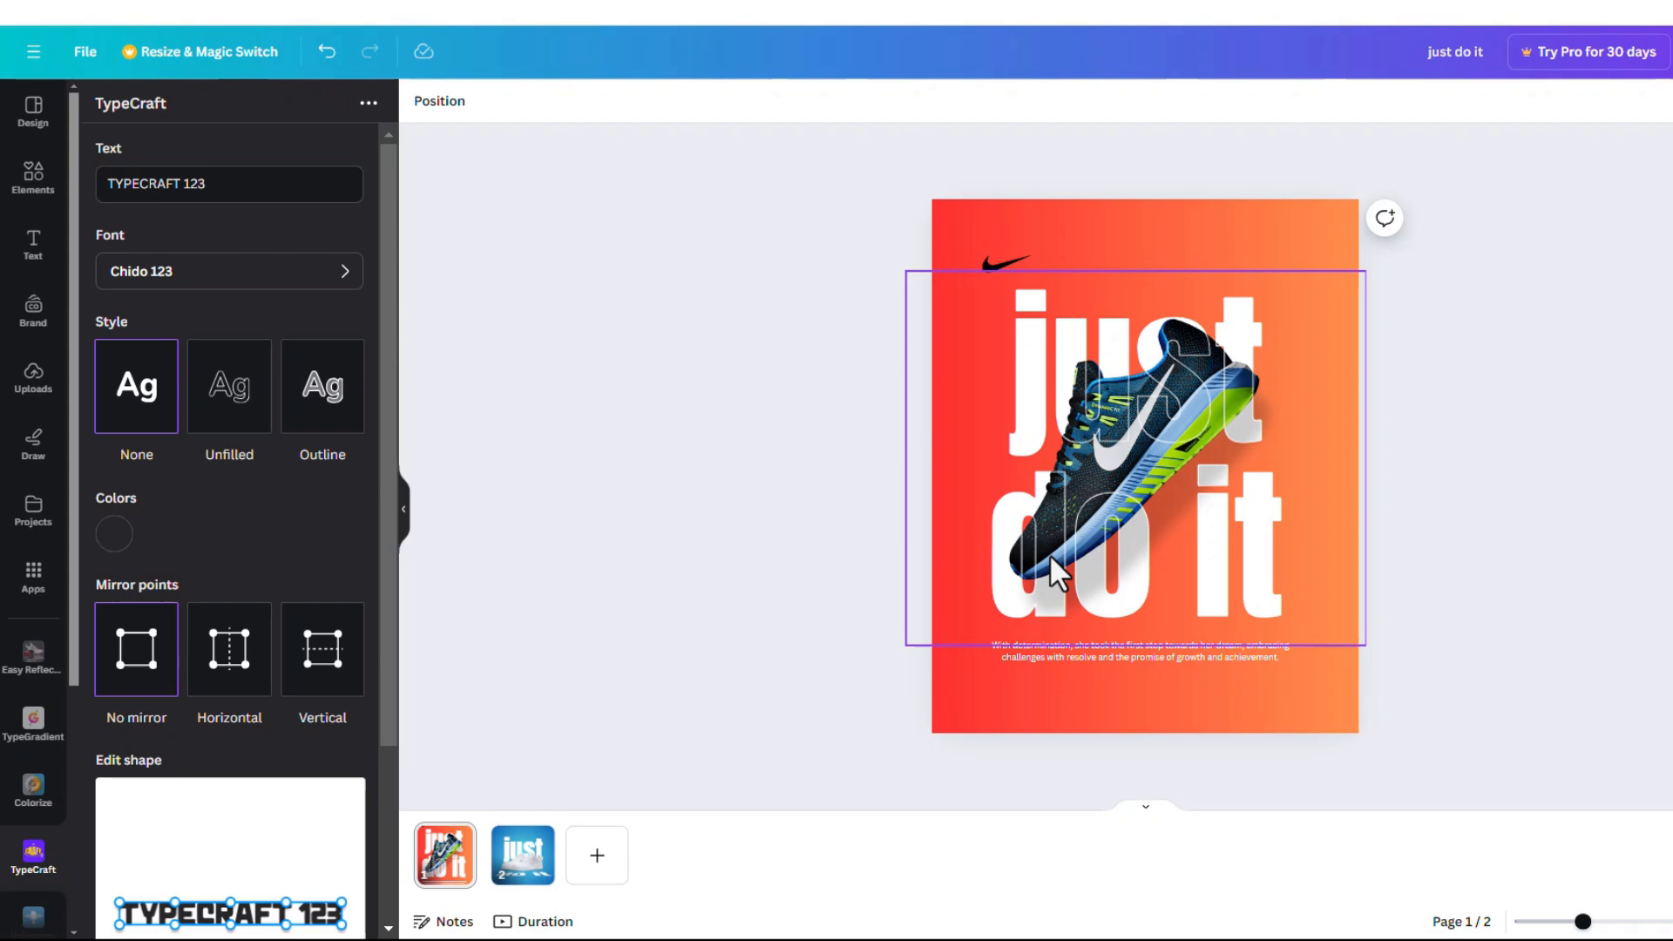
pyautogui.click(1080, 653)
pyautogui.scroll(-1, 1119, 645)
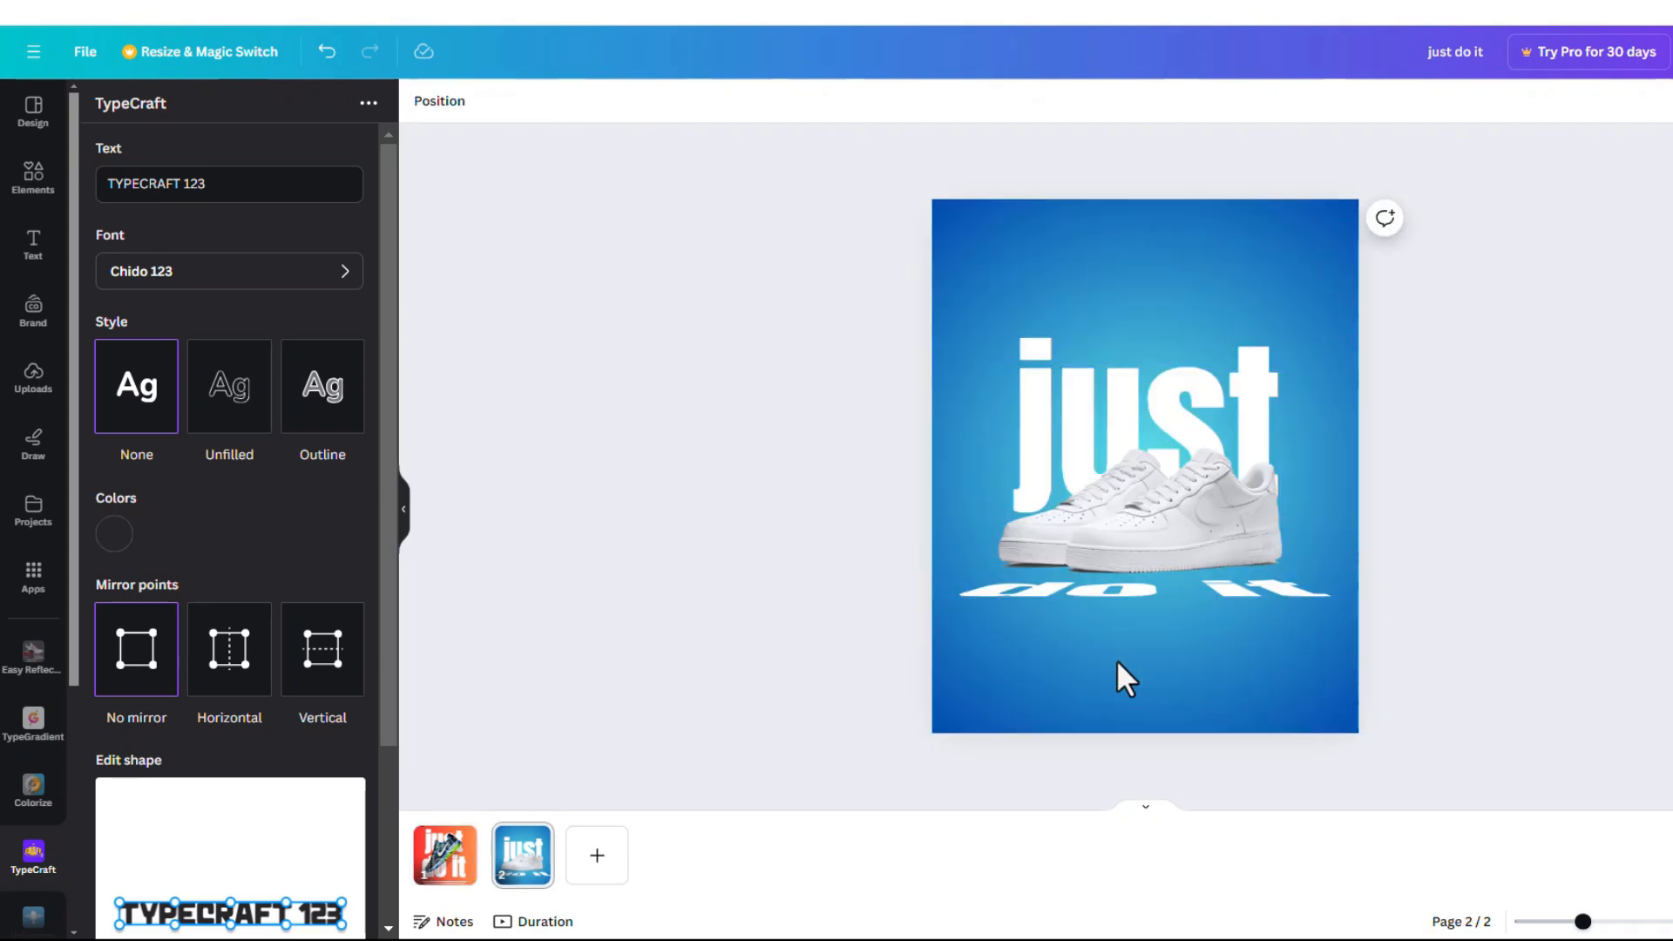
pyautogui.click(1116, 662)
# Step: Copy the black Nike swoosh logo from page 1 to the same upper-corner spot on page 2
pyautogui.scroll(1, 1038, 329)
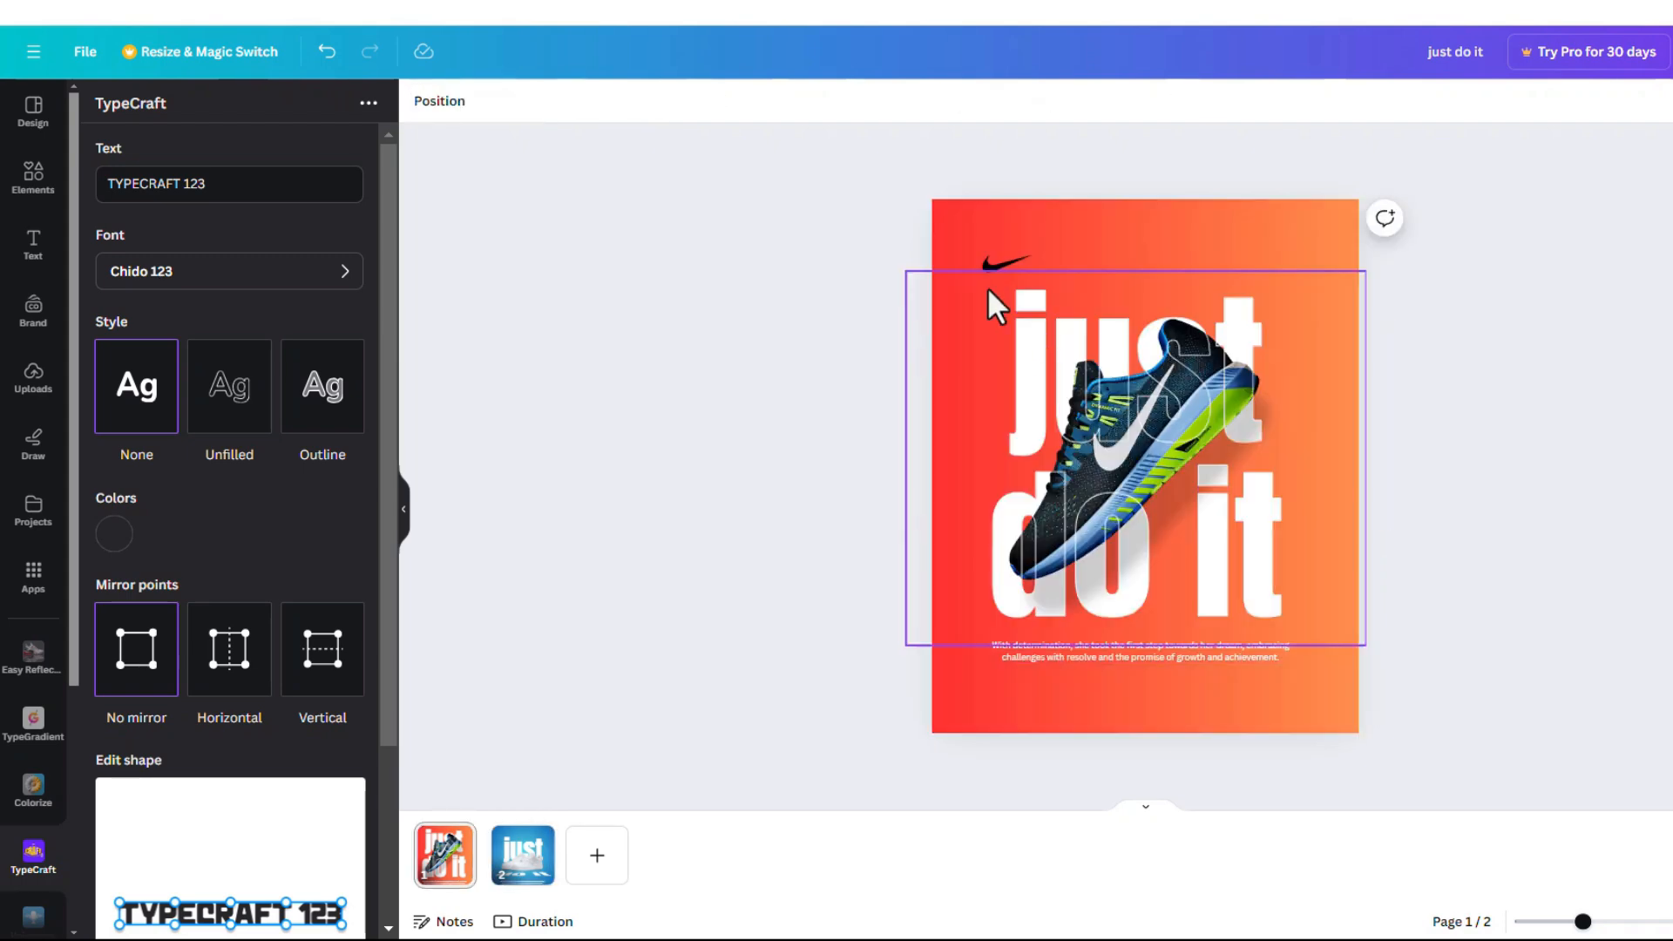
pyautogui.click(980, 260)
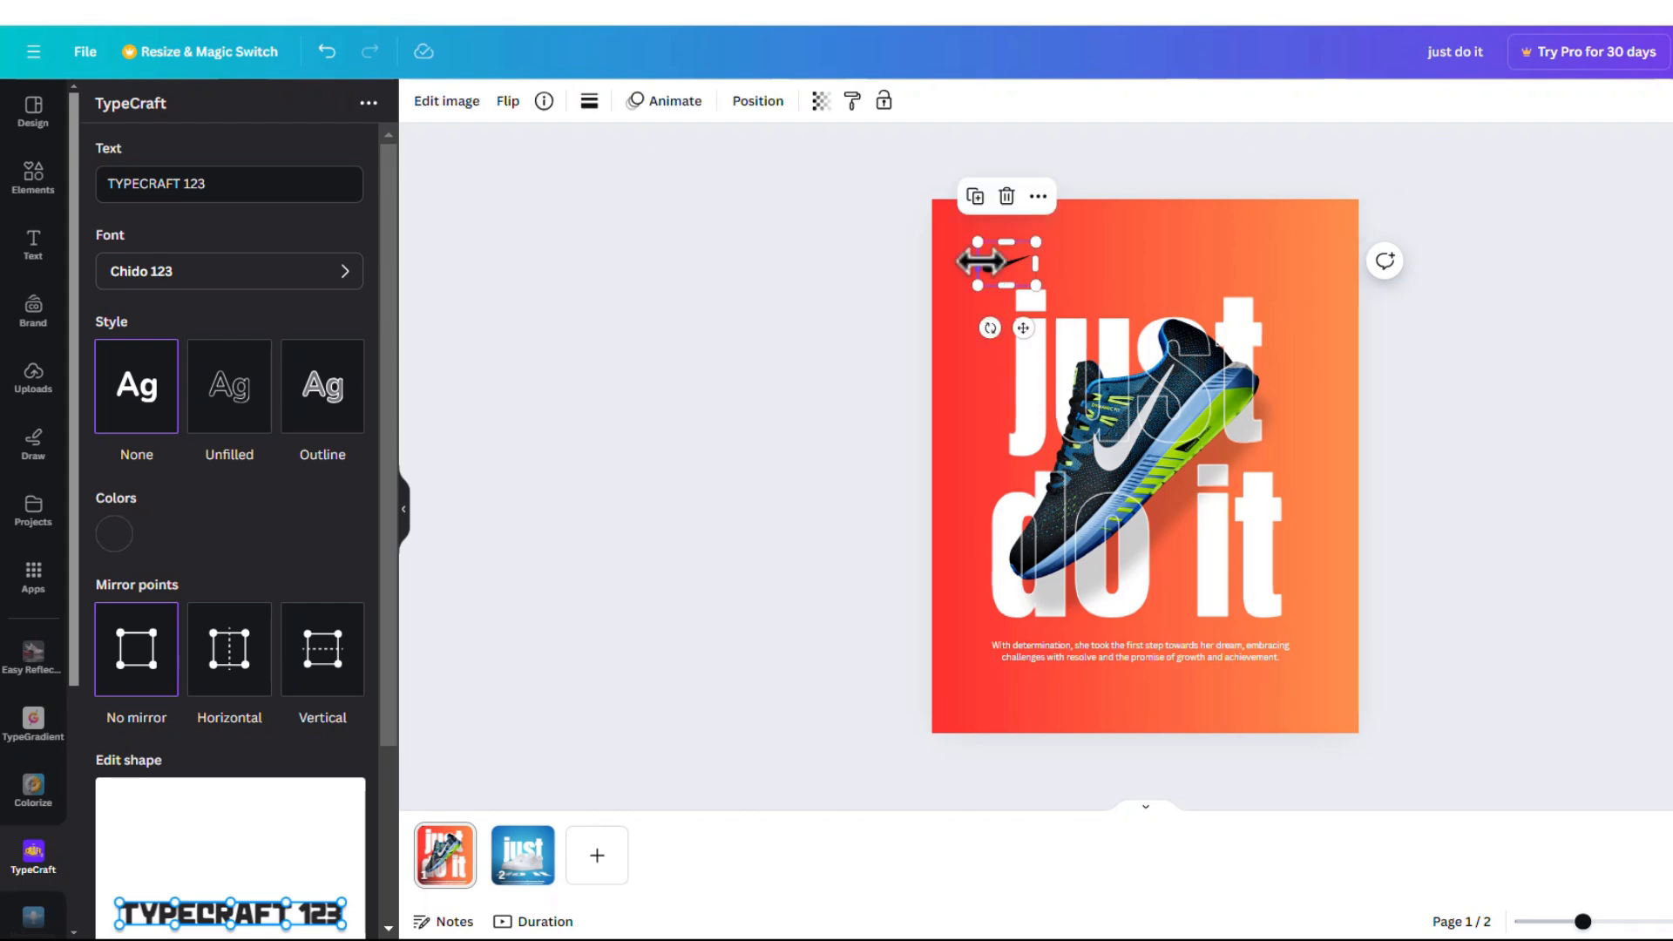
pyautogui.scroll(-1, 1120, 436)
pyautogui.hotkey('ctrl', 'v')
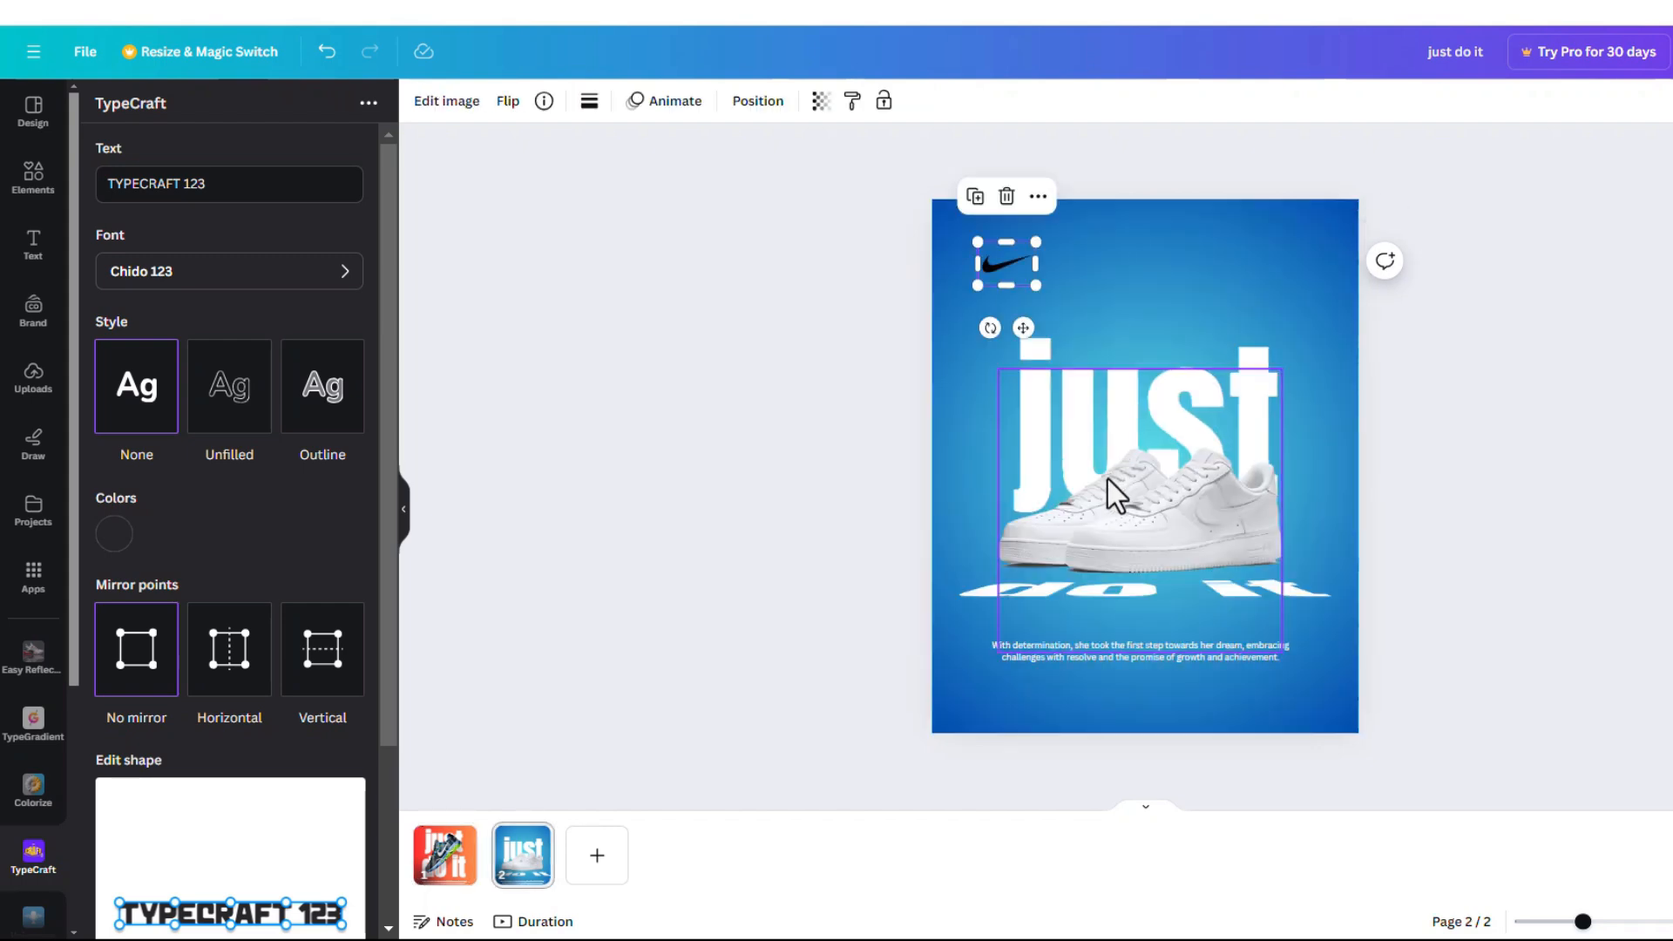
pyautogui.click(1495, 353)
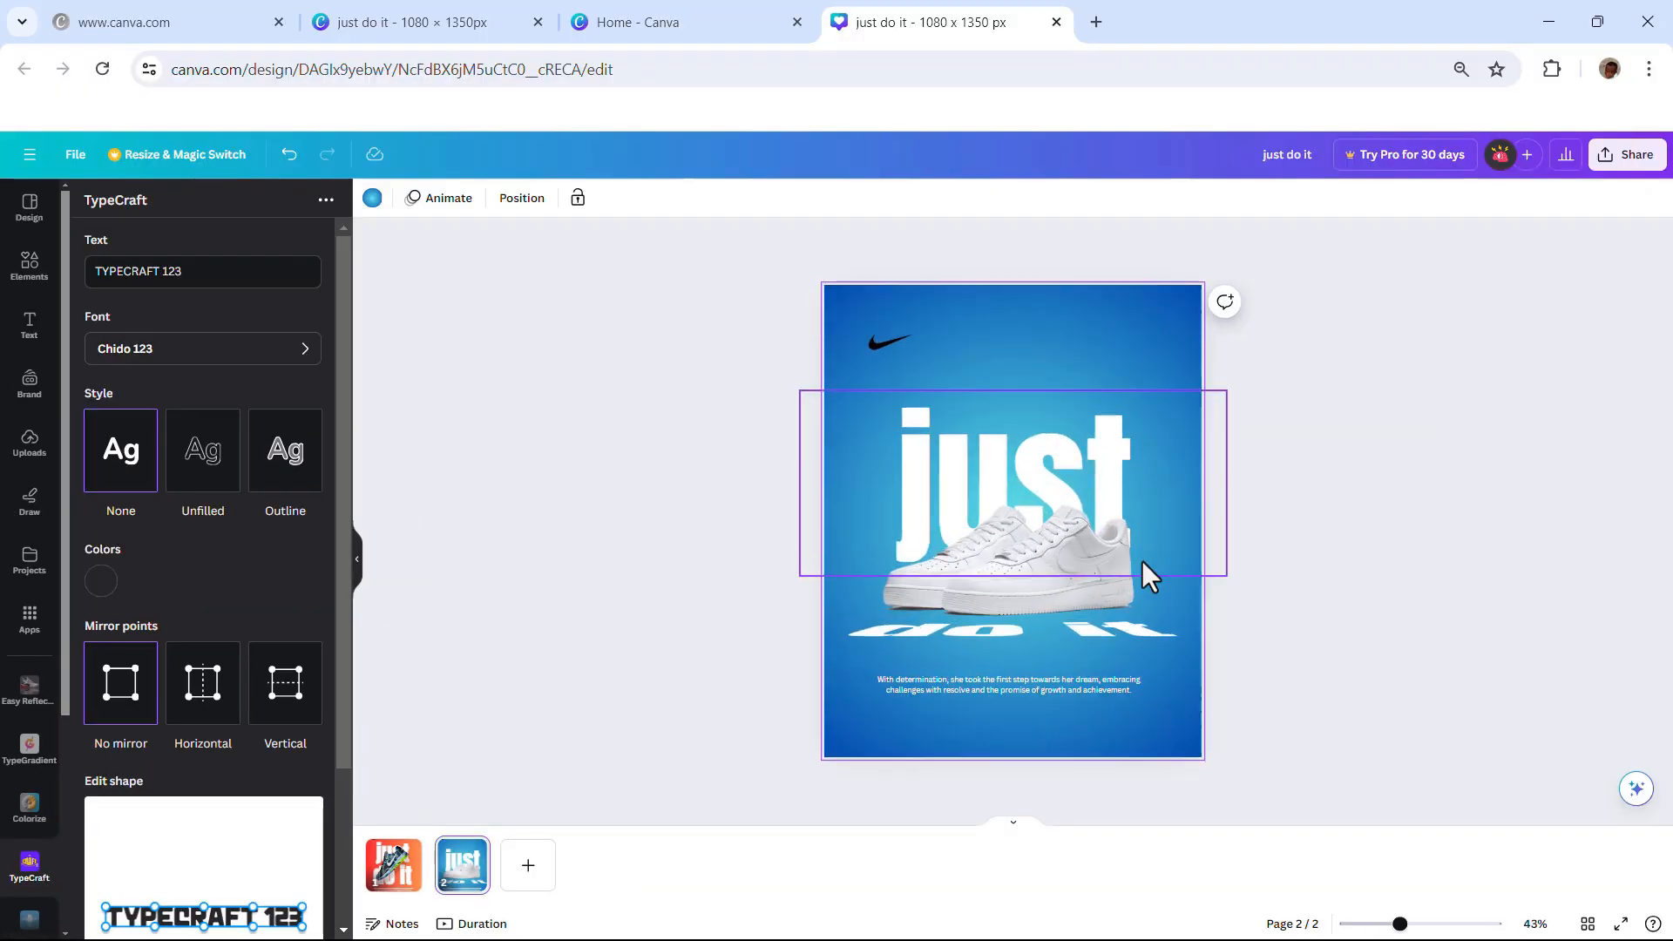
pyautogui.click(394, 865)
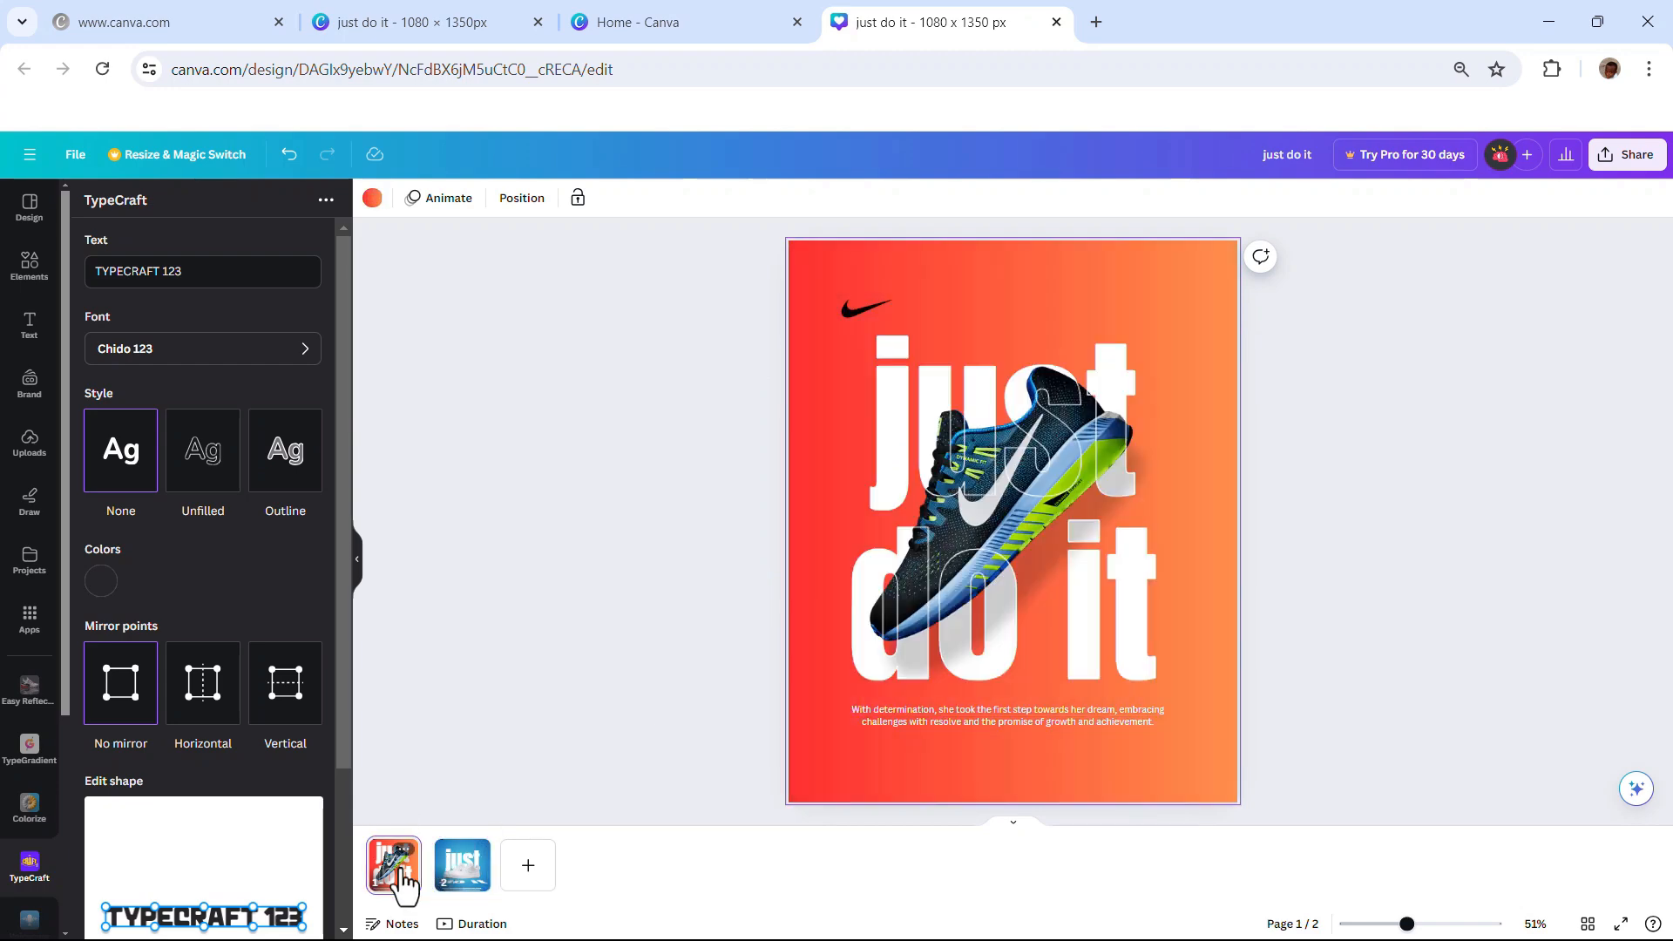
pyautogui.click(475, 885)
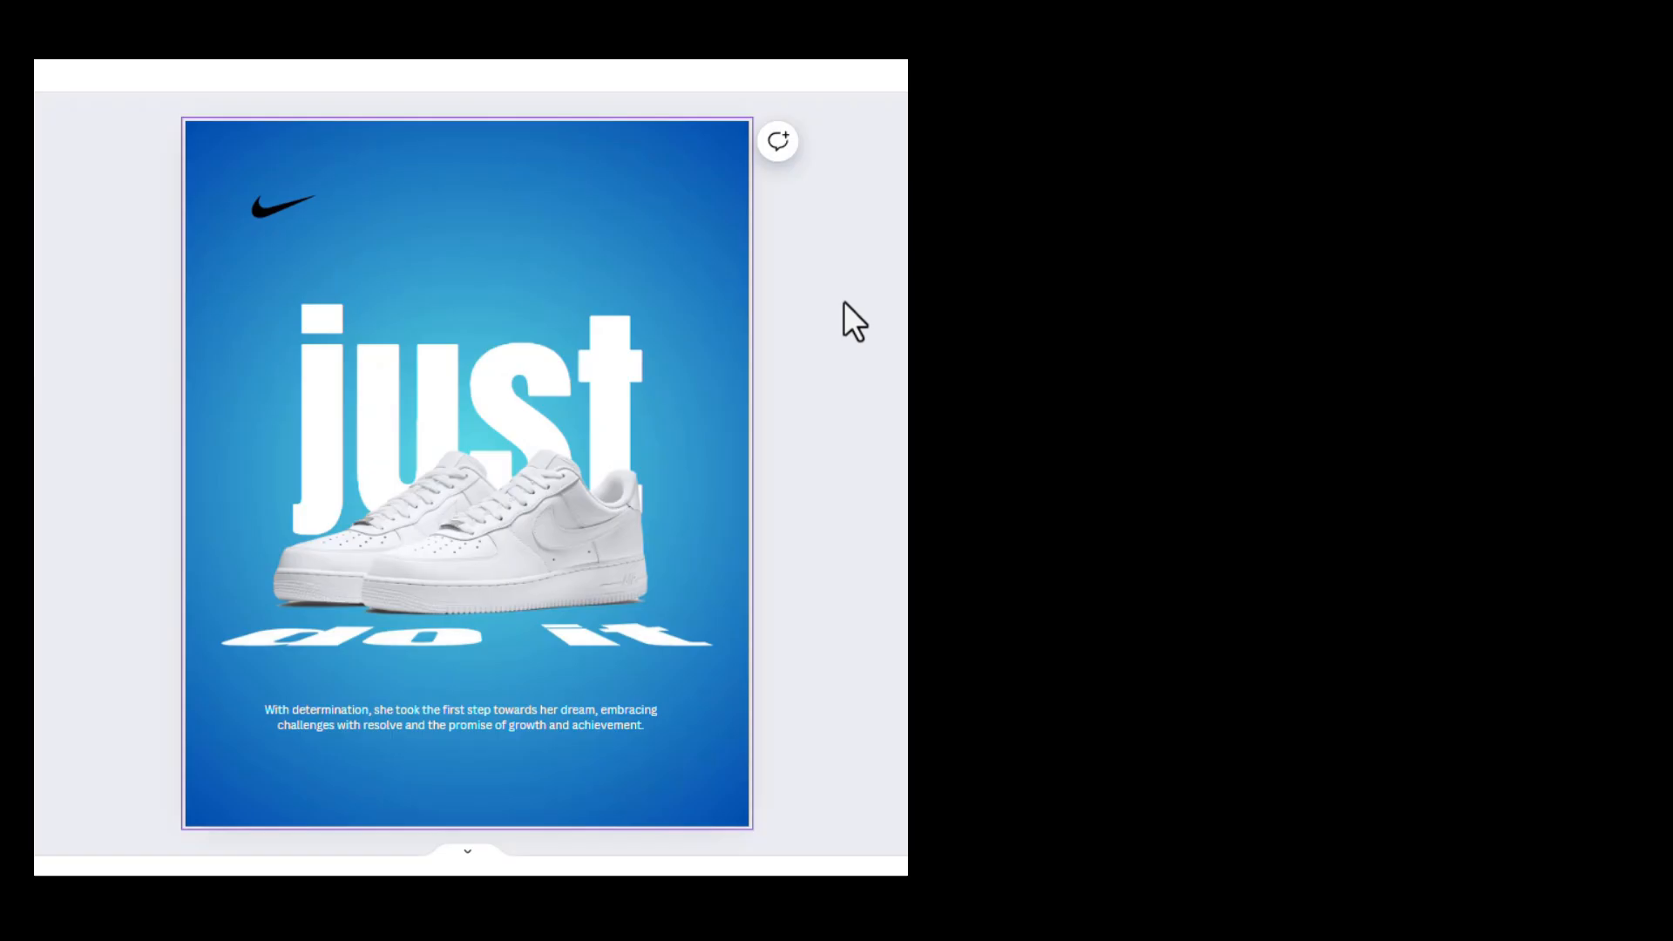
pyautogui.moveTo(1311, 381); pyautogui.dragTo(734, 671)
pyautogui.moveTo(116, 662); pyautogui.dragTo(117, 662)
pyautogui.moveTo(551, 527); pyautogui.dragTo(555, 490)
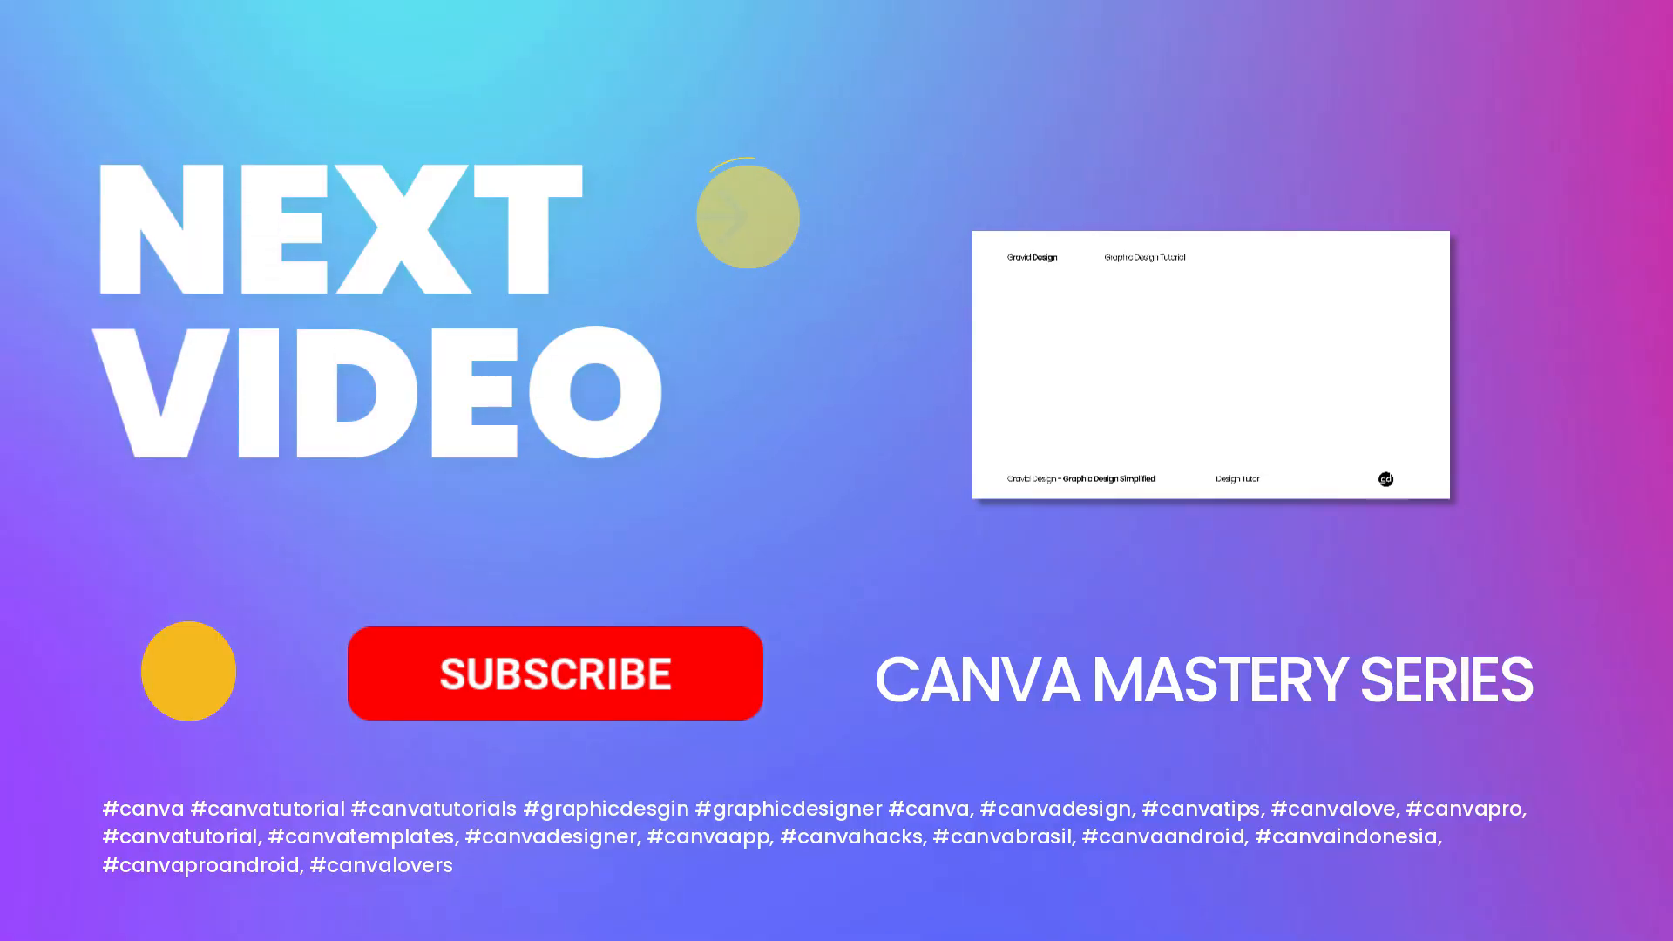